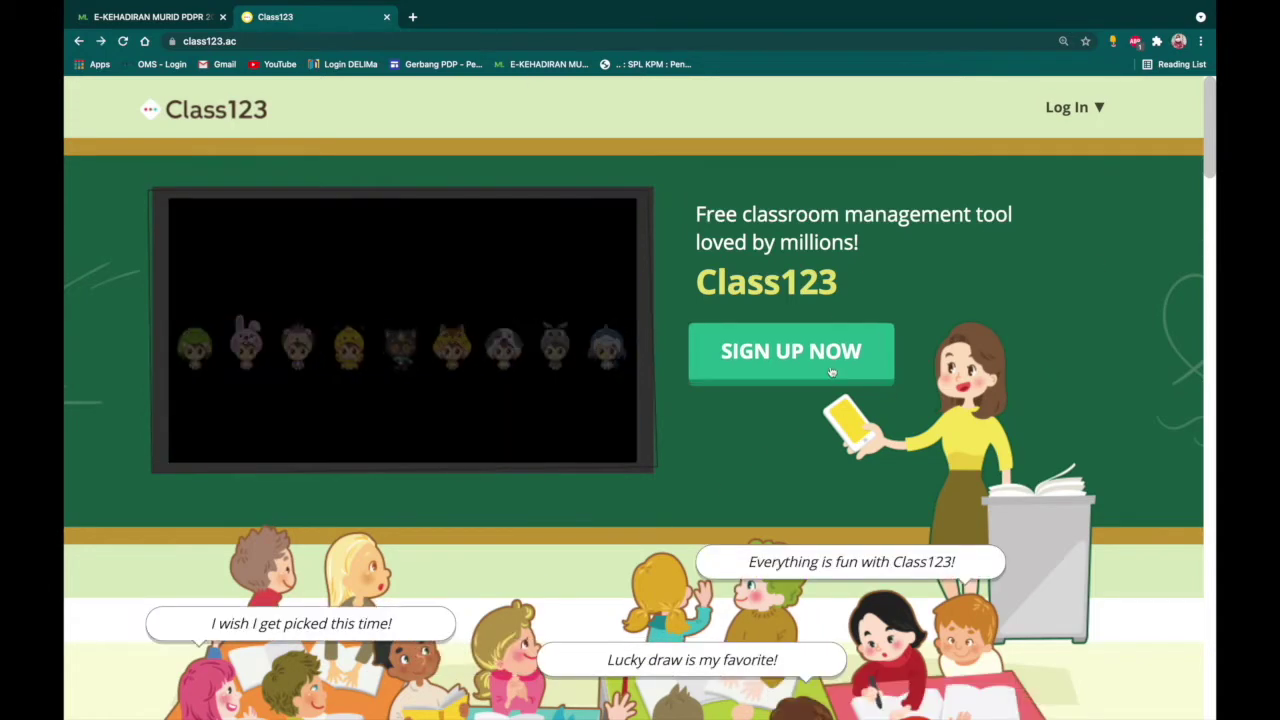
Step: Open the teacher sign-up form to review the required membership fields, and return to the home page
left_click(830, 370)
left_click(810, 407)
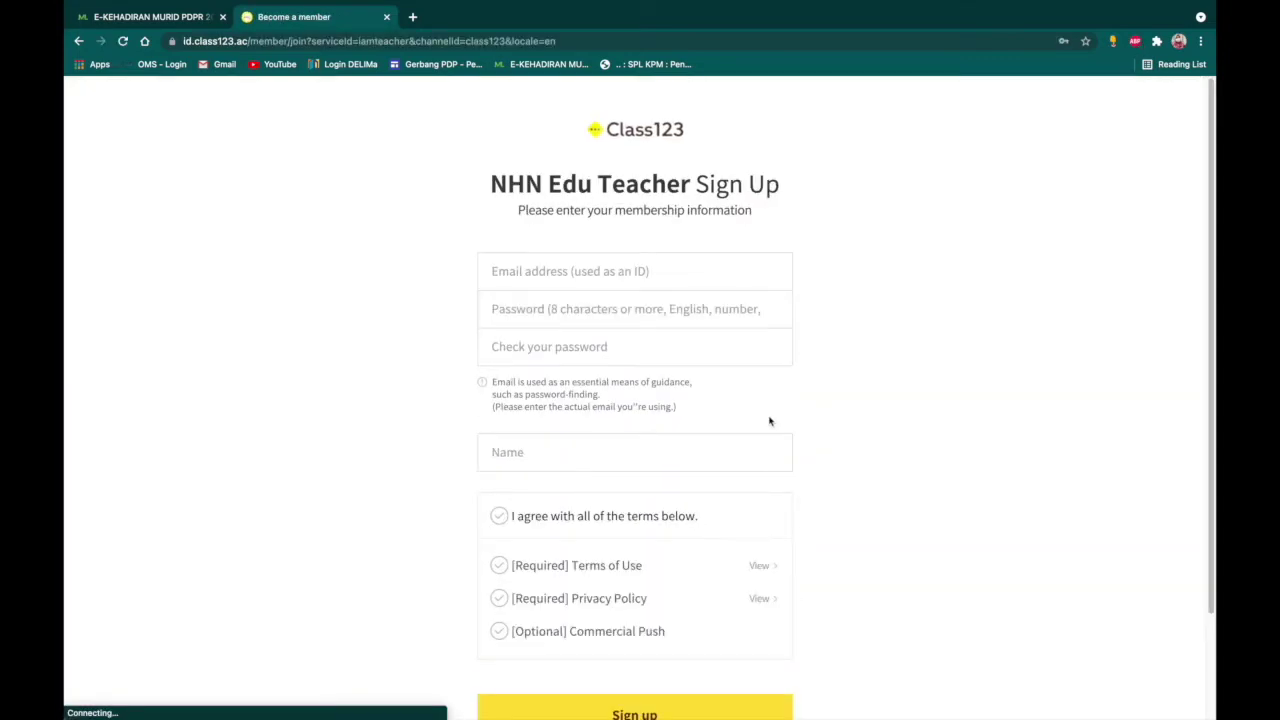
scroll(630, 410, "down", 2)
scroll(592, 560, "up", 2)
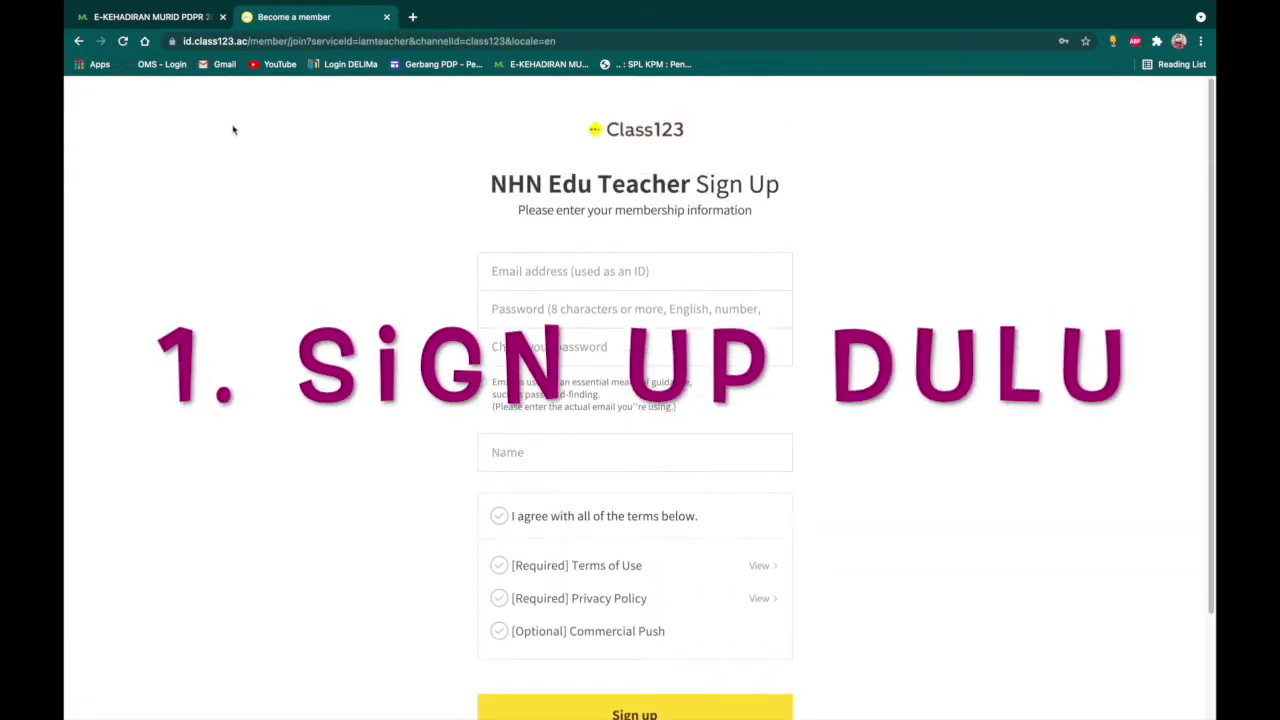
left_click(79, 41)
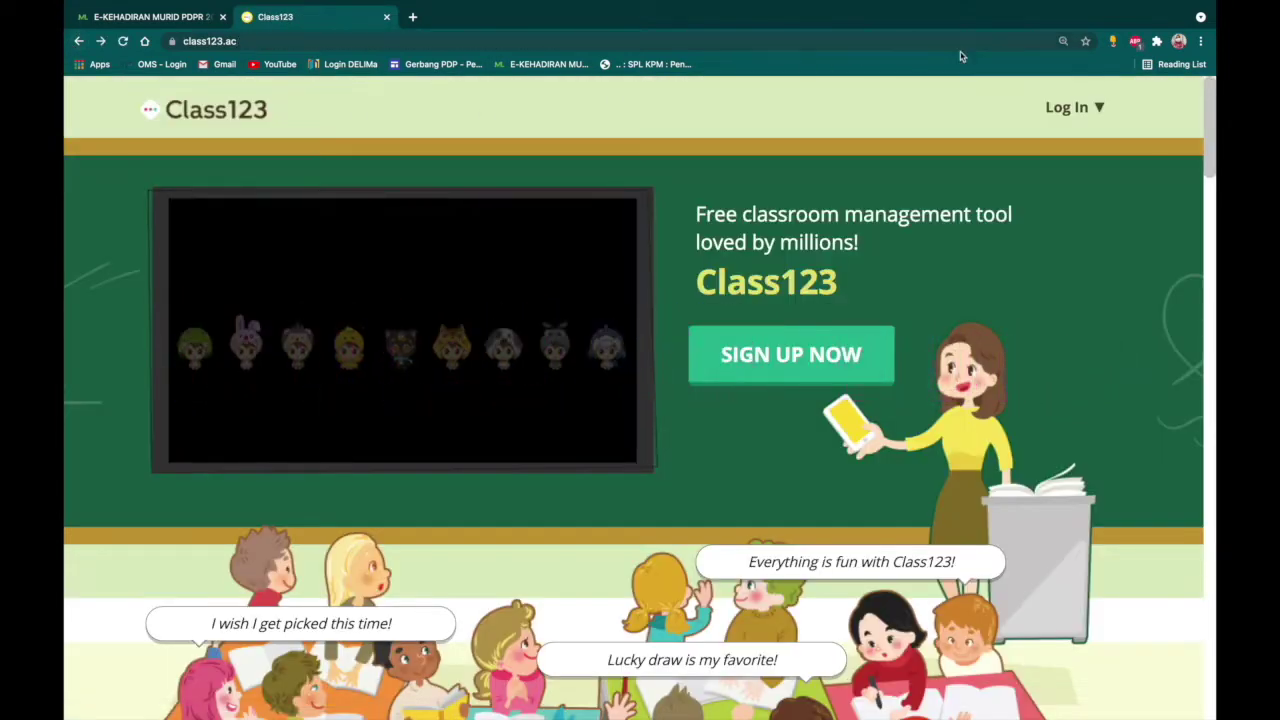
Step: Log in as a teacher with the saved account credentials
left_click(1093, 116)
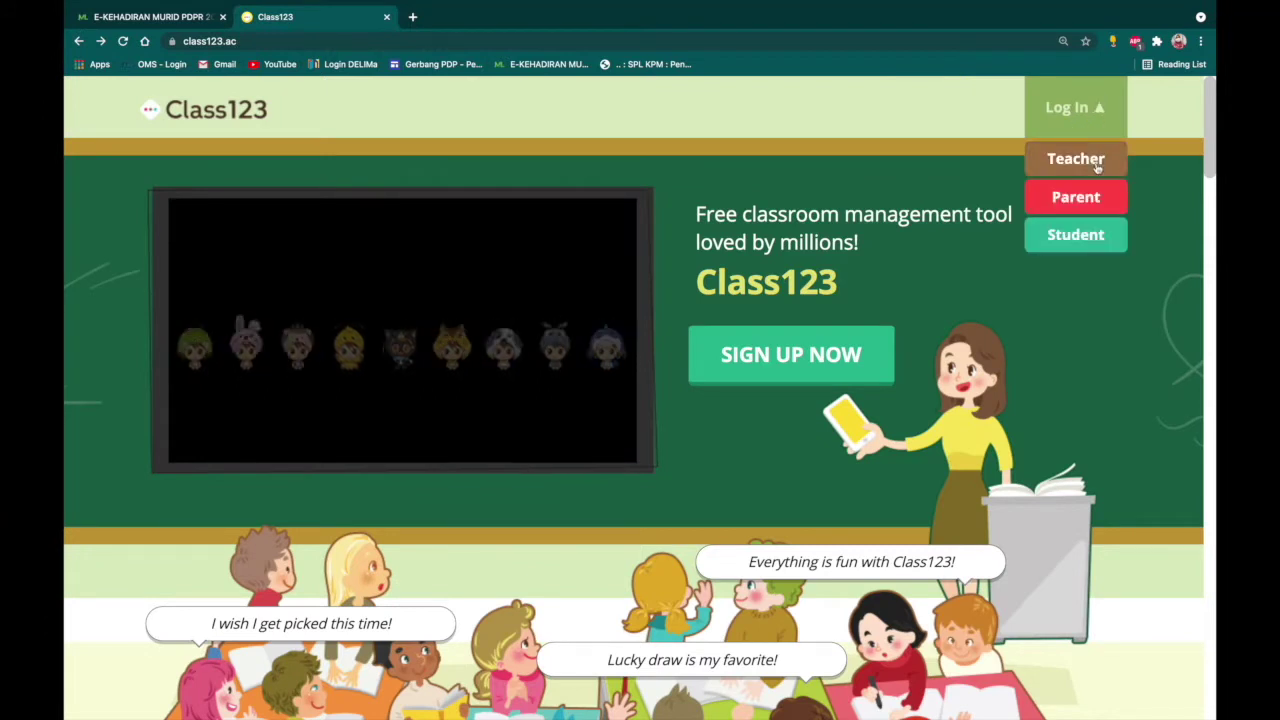
left_click(1096, 162)
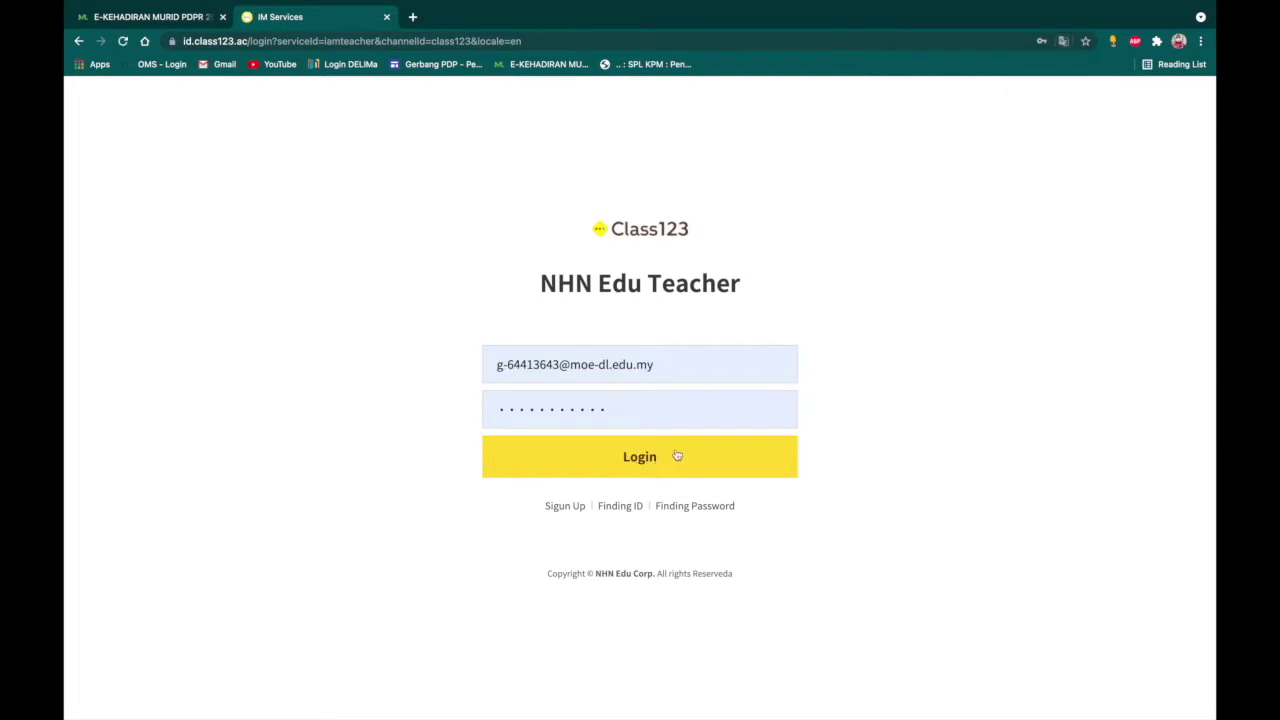
key("Return")
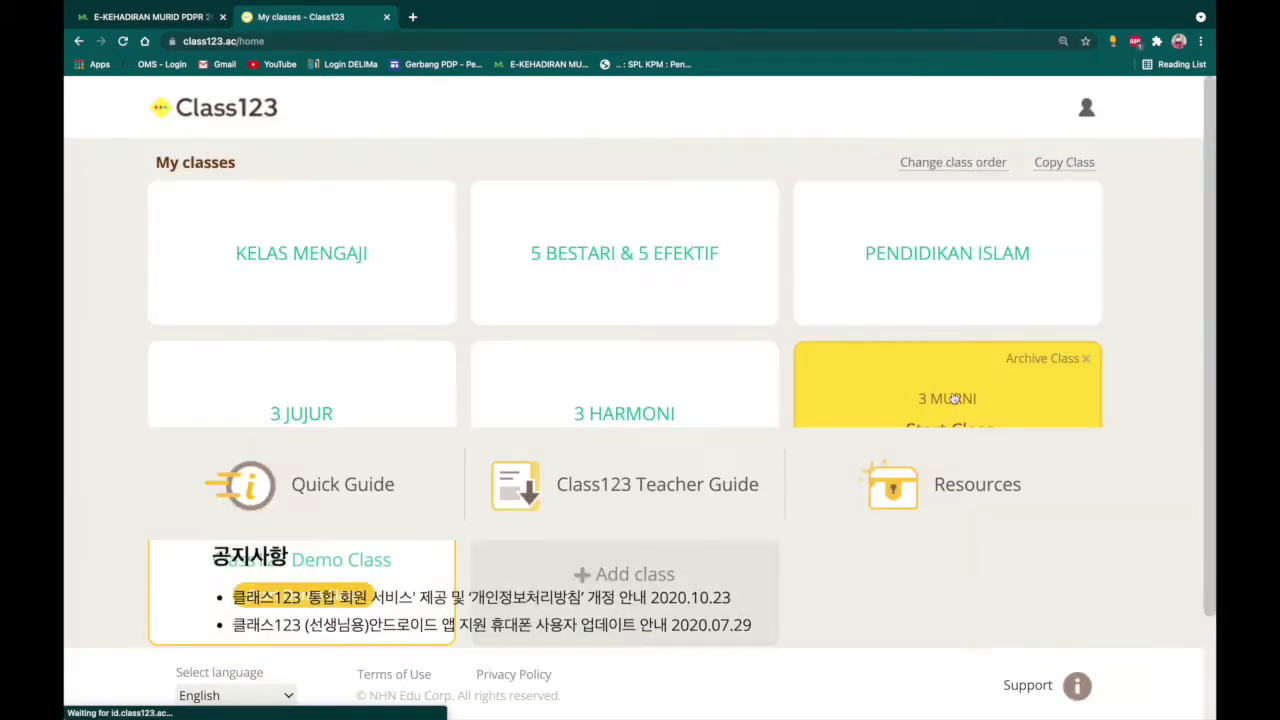
Step: Add a new class named KELAS TEKNO with the grade set to 12th Grade
scroll(1000, 255, "down", 2)
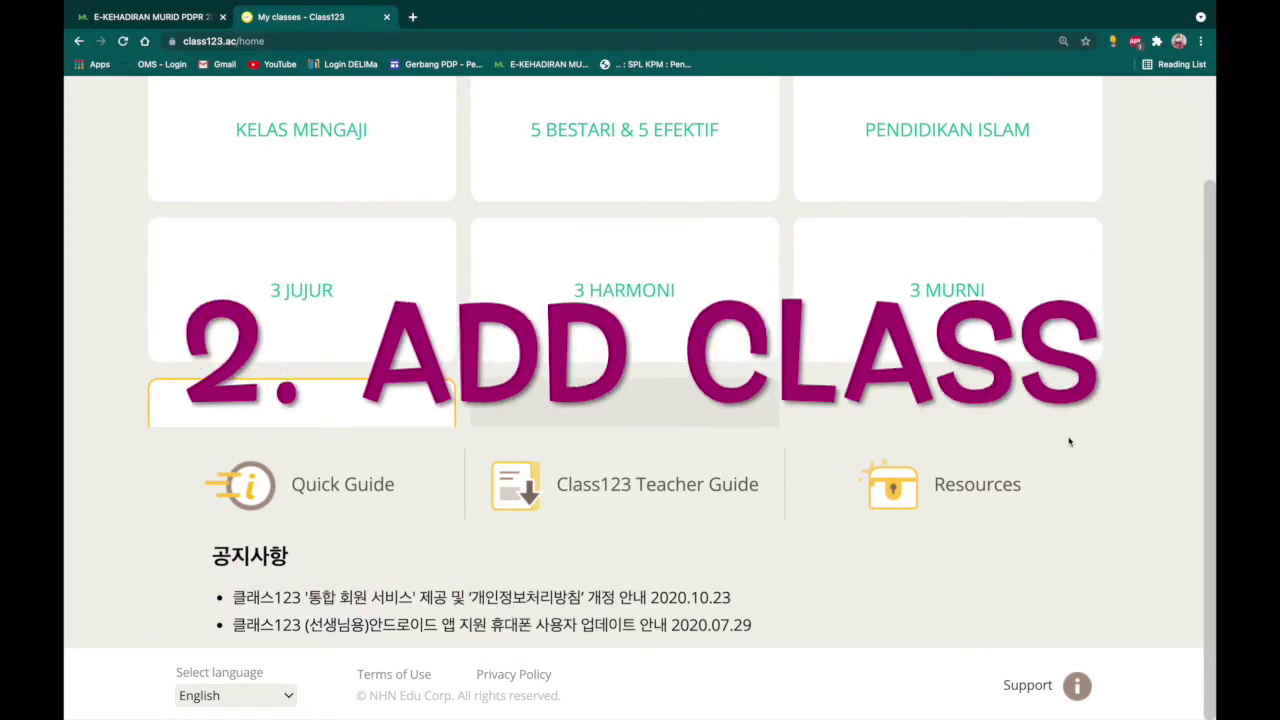
key("super+minus")
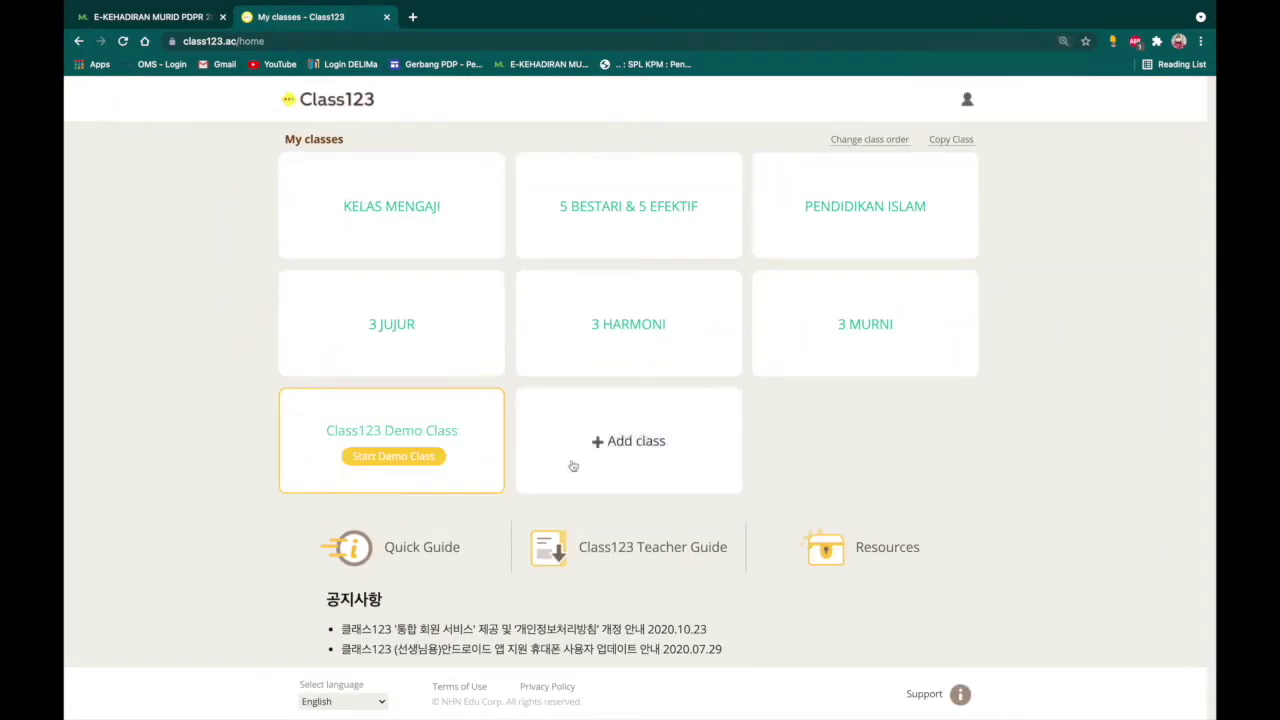
left_click(643, 457)
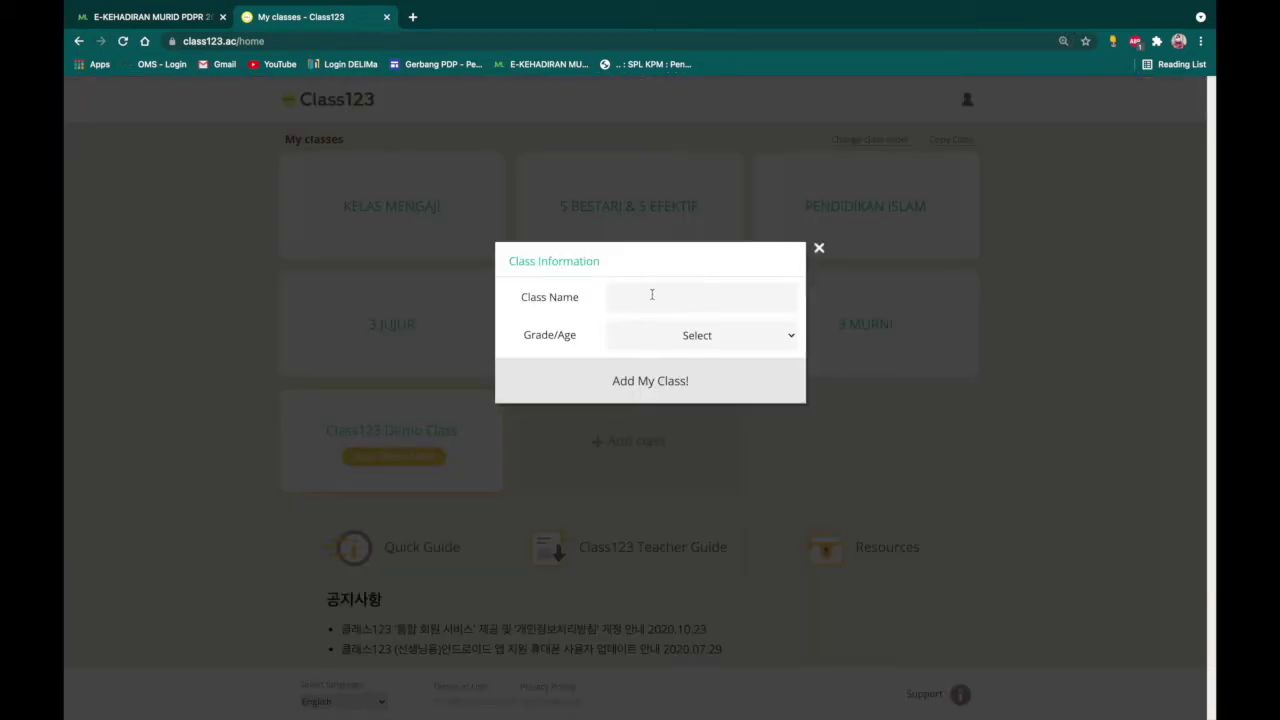
type("KELAS TEKNO")
left_click(727, 332)
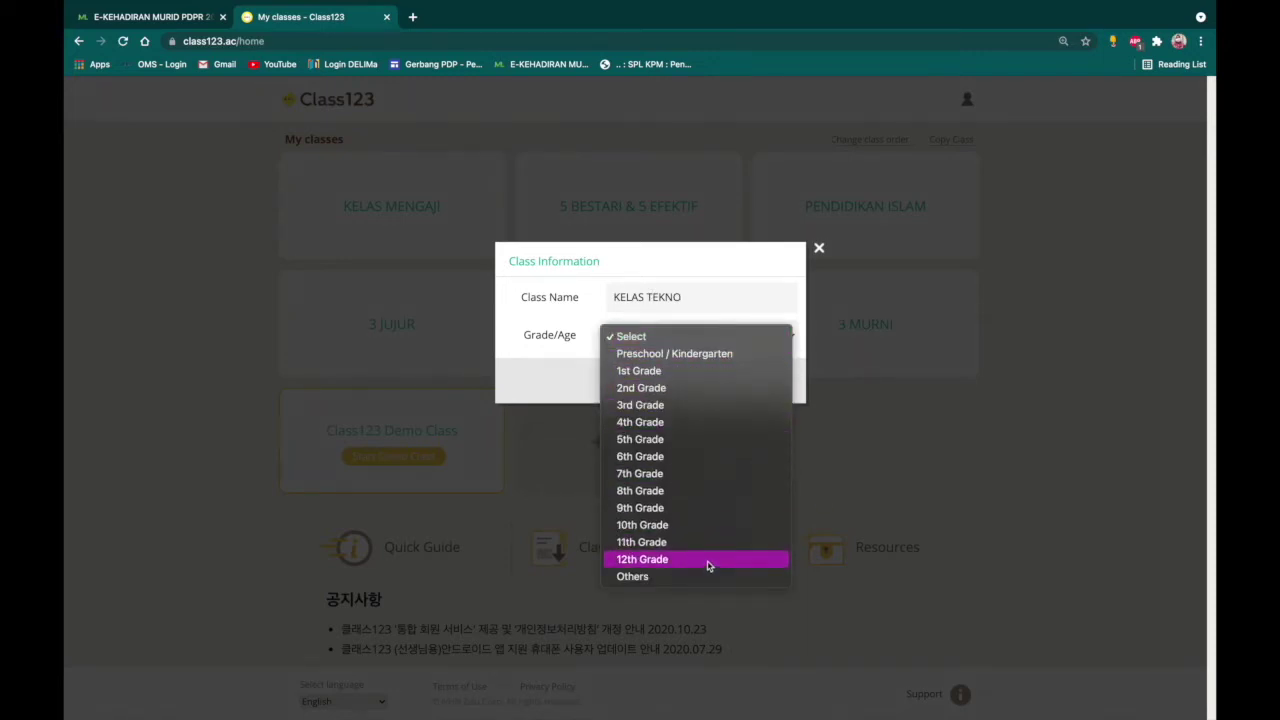
left_click(709, 562)
left_click(703, 394)
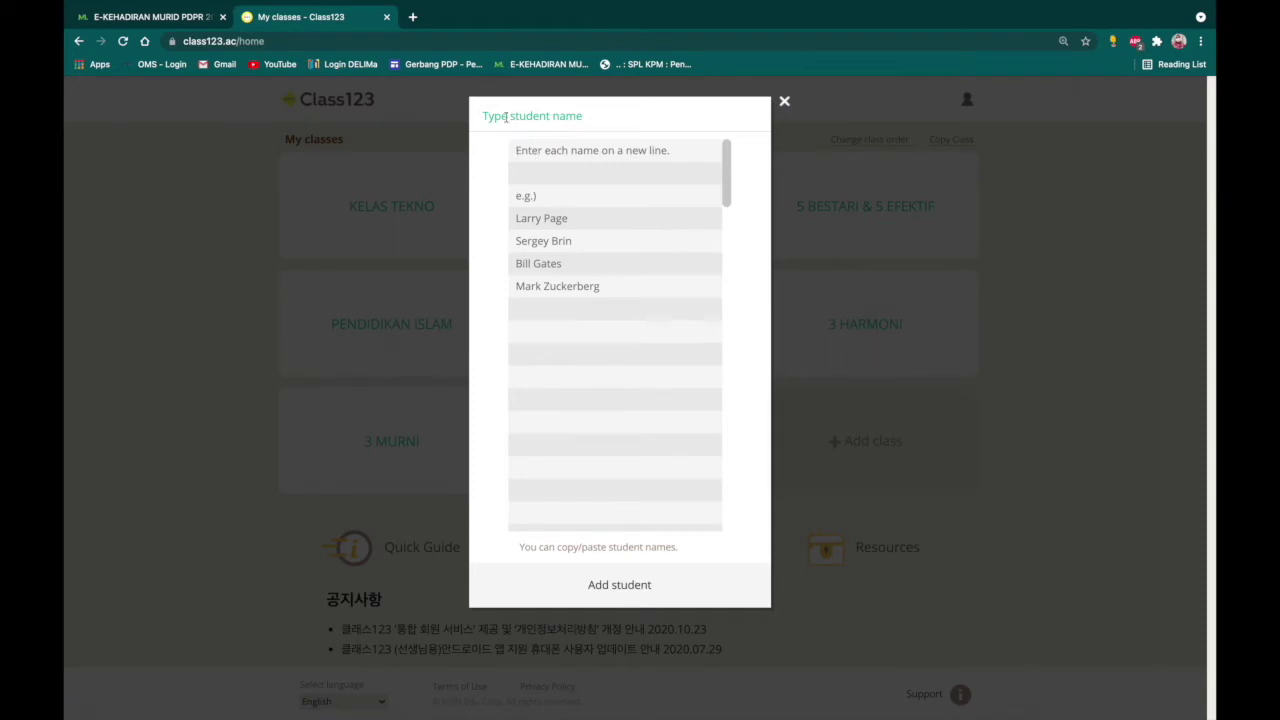
Step: Copy the student names in A4:A21 of the 1 MURNI sheet from the week 29 attendance spreadsheet, and return to Class123
left_click(128, 20)
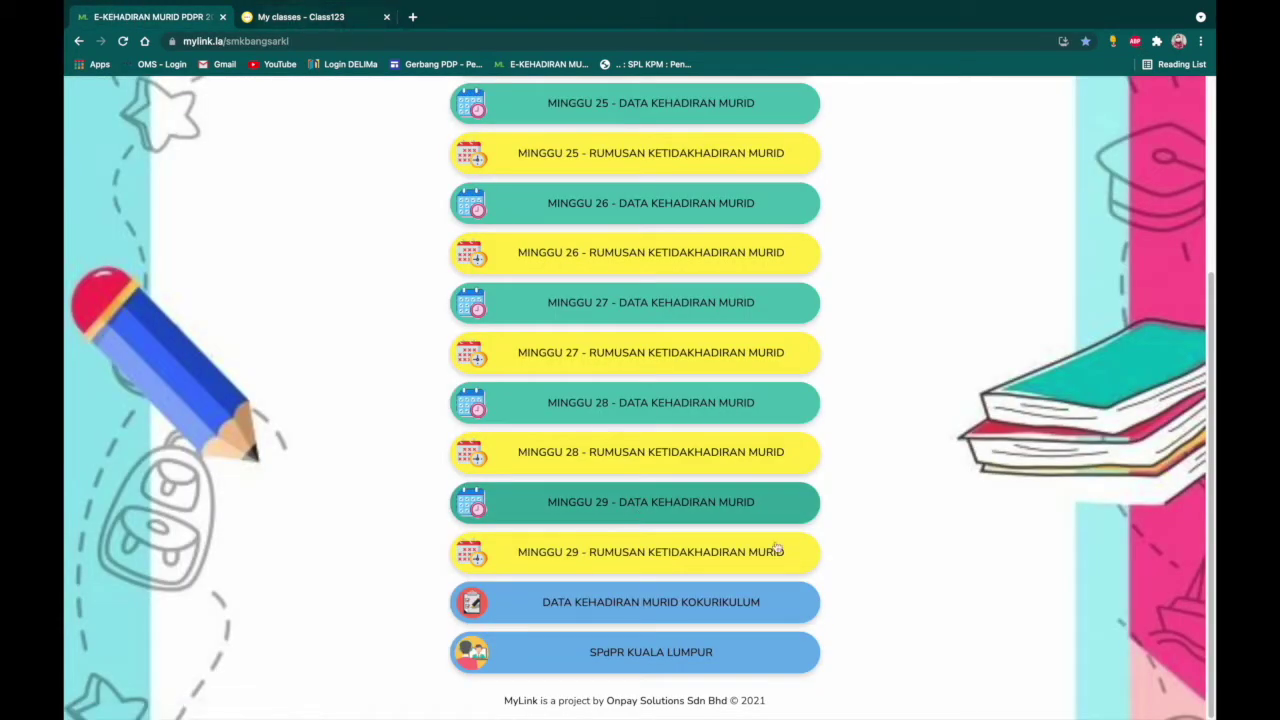
left_click(711, 517)
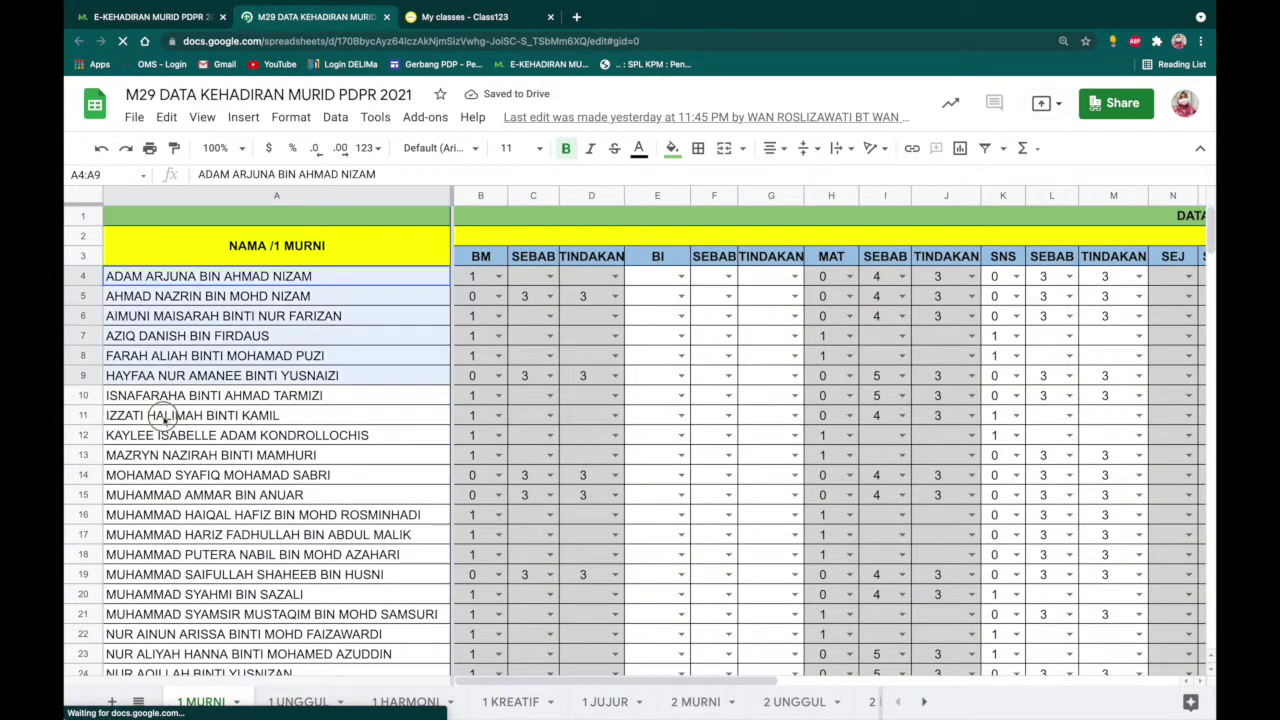
left_click_drag(163, 420, 207, 617)
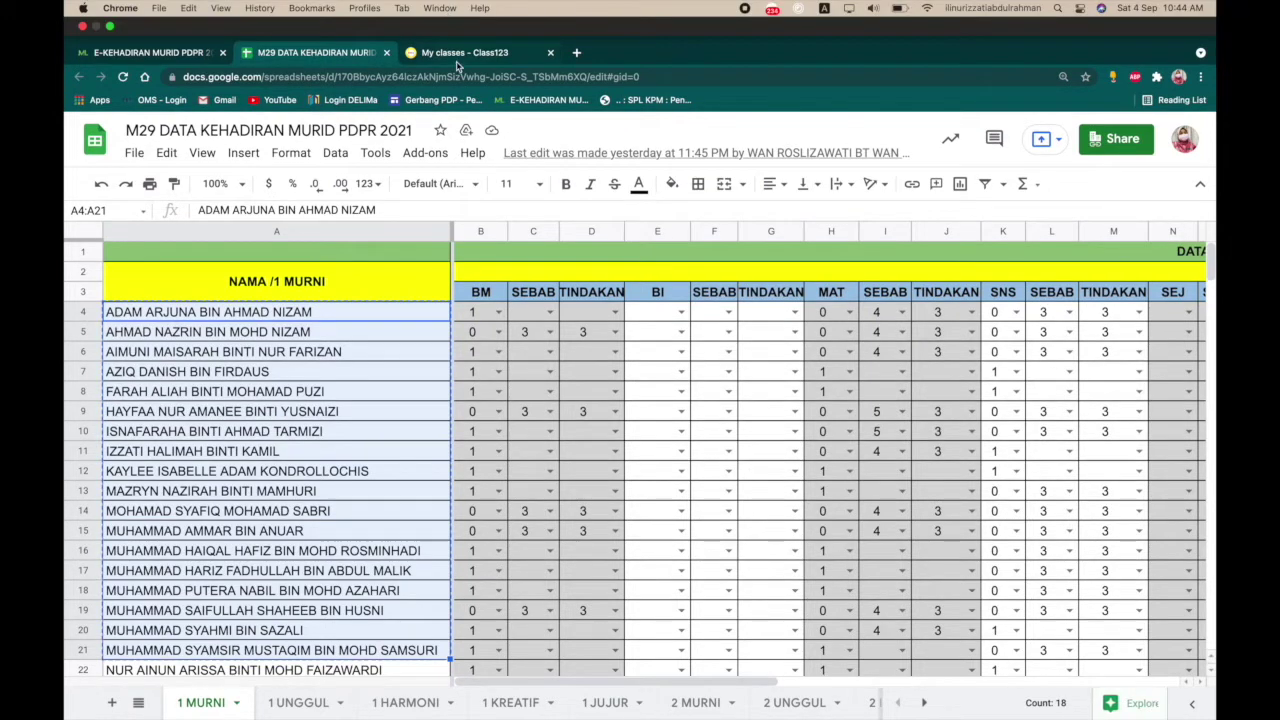
left_click(458, 54)
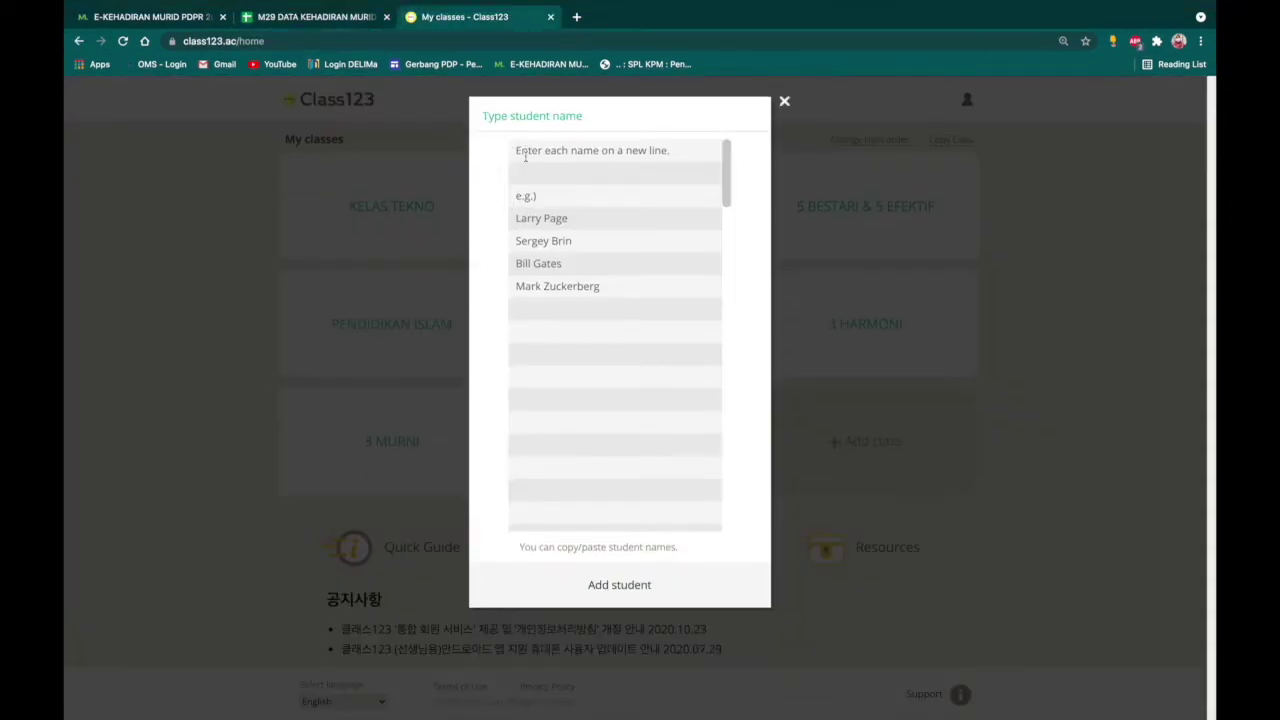
Step: Paste the copied names into the new class's student name list, check them, and clear the list again
left_click(525, 157)
key("super+v")
scroll(569, 318, "down", 5)
scroll(569, 318, "up", 10)
scroll(615, 530, "down", 1)
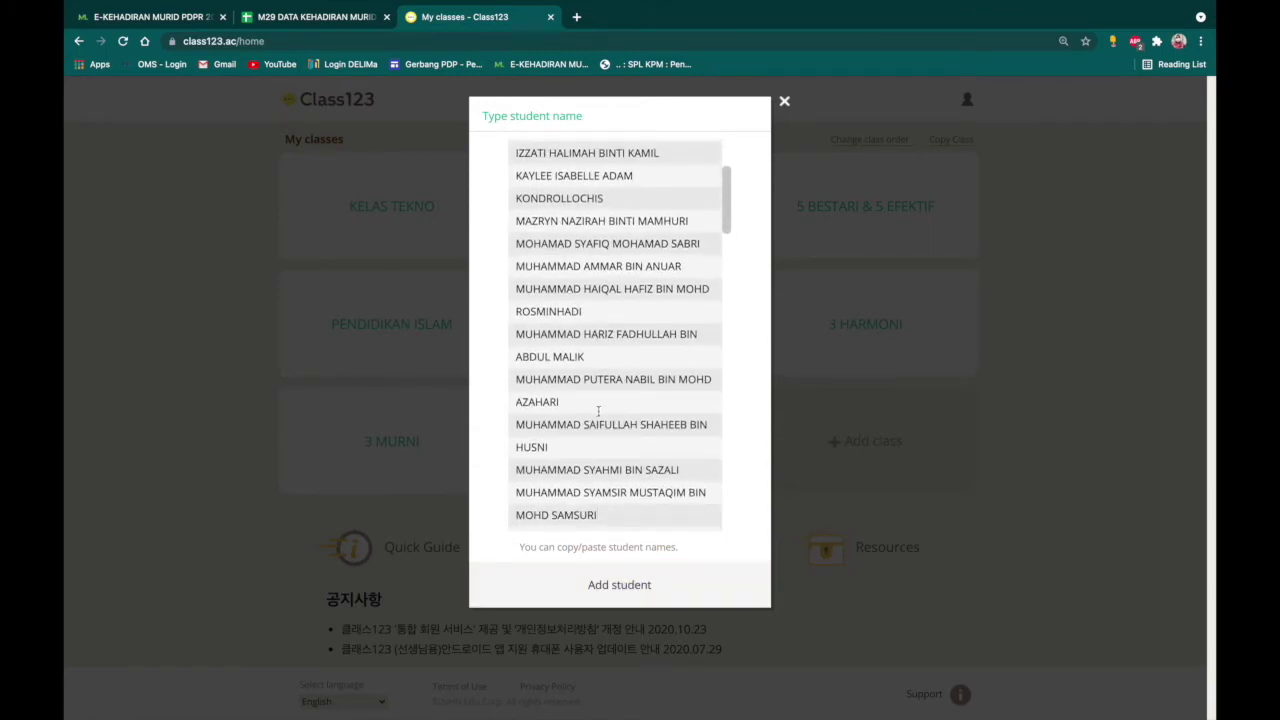
key("super+a")
key("BackSpace")
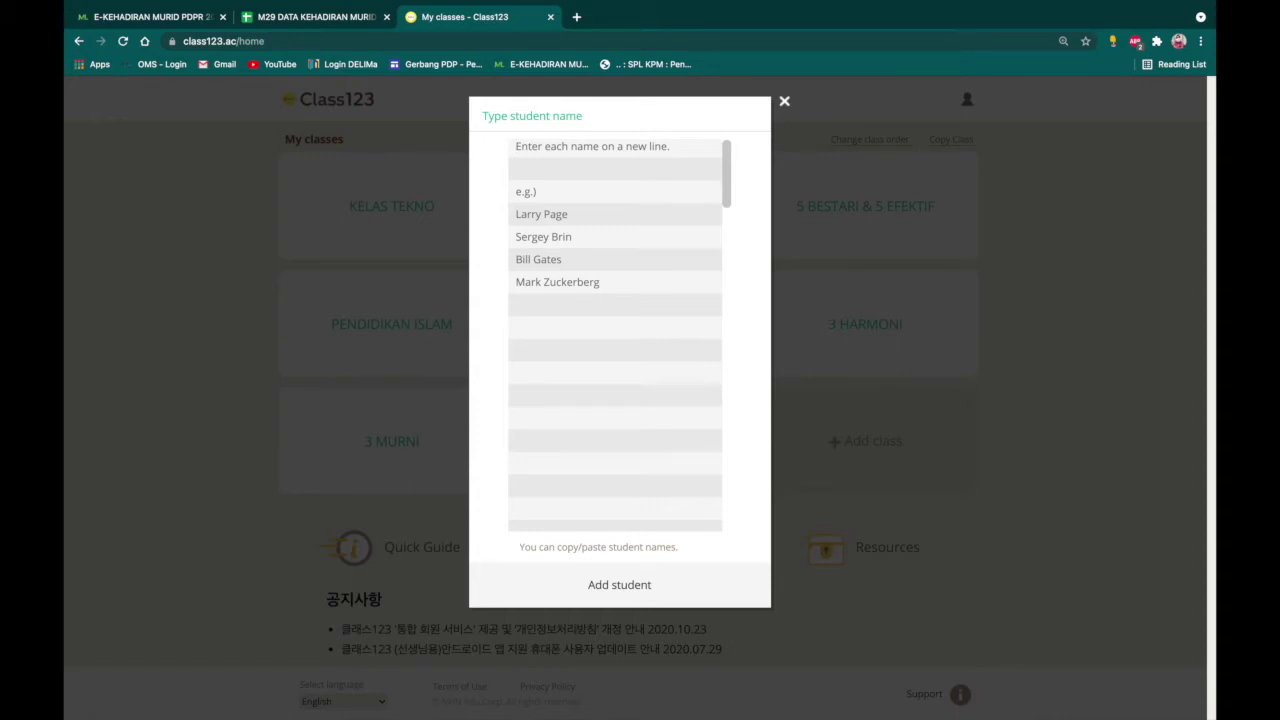
Step: Enter five students' first names, one per line, and add them to KELAS TEKNO
type("A")
key("BackSpace")
type("ALI")
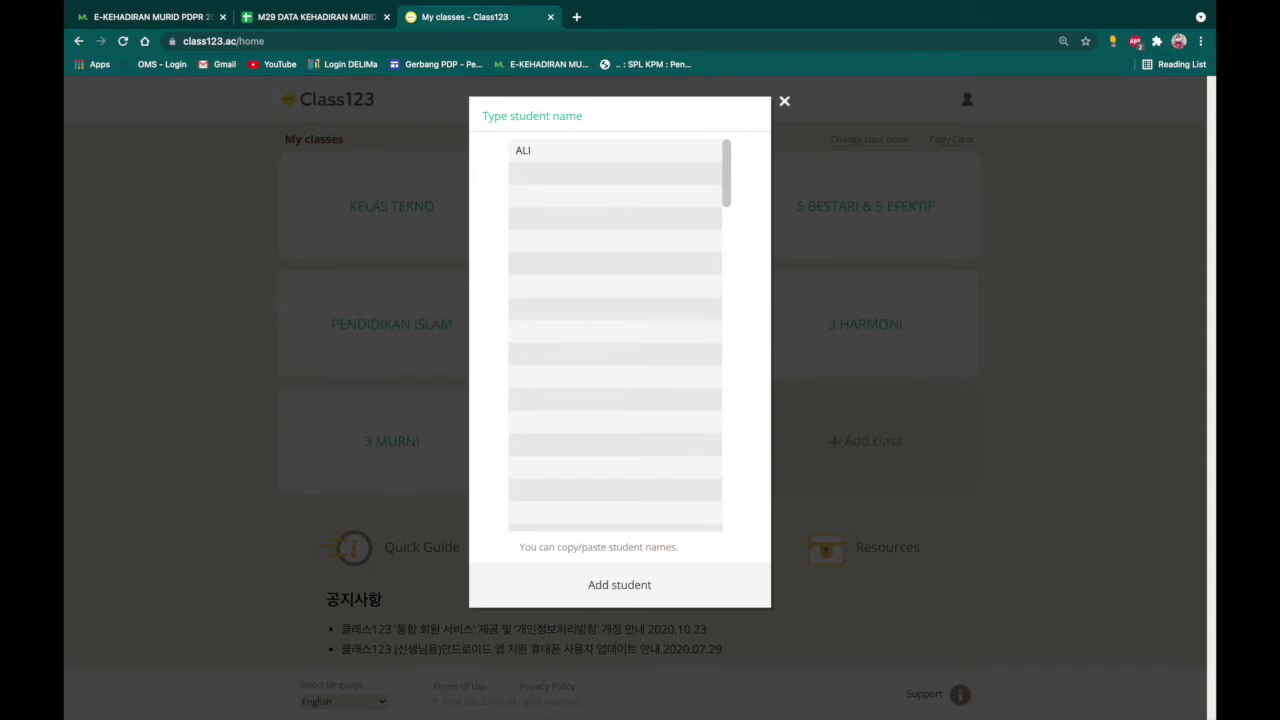
type("DRUL ")
type("AMINAH ")
type("BED")
type("AH")
key("Return")
type("KK")
key("BackSpace")
type("HAIRUL")
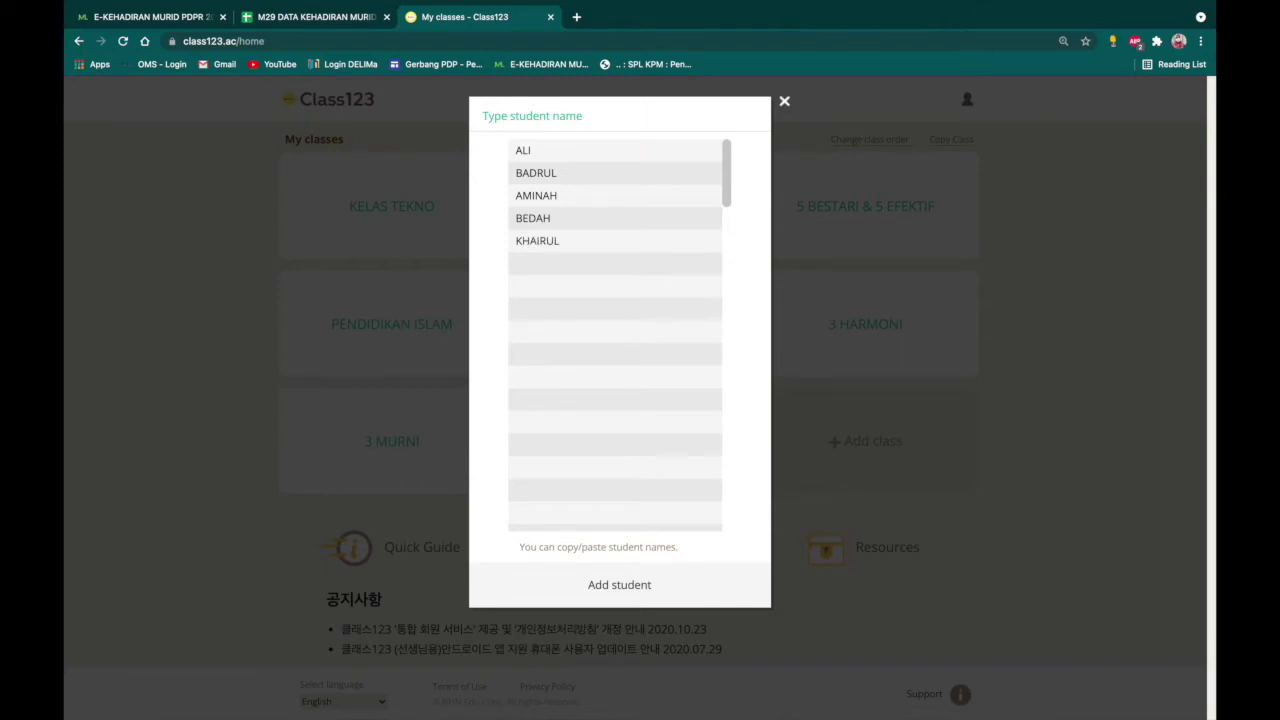
left_click(635, 583)
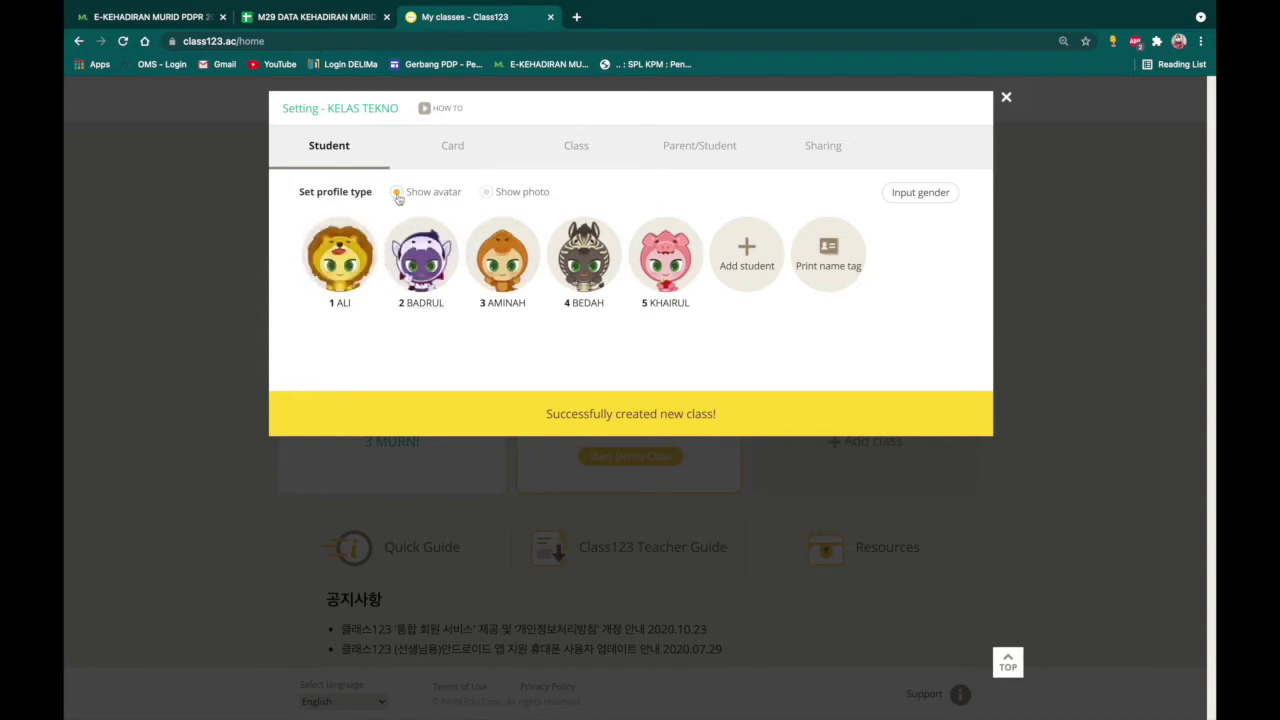
Step: Set students 1, 2 and 5 to male and students 3 and 4 to female, and save the genders
left_click(920, 193)
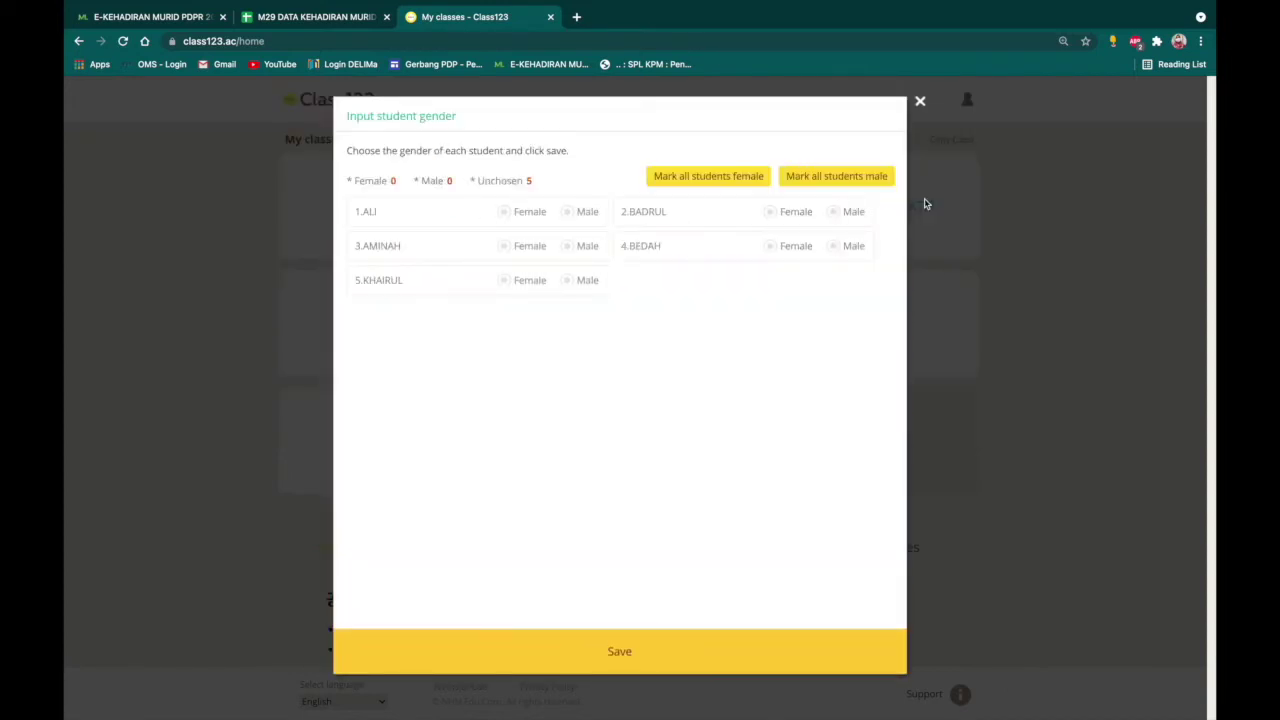
left_click(567, 212)
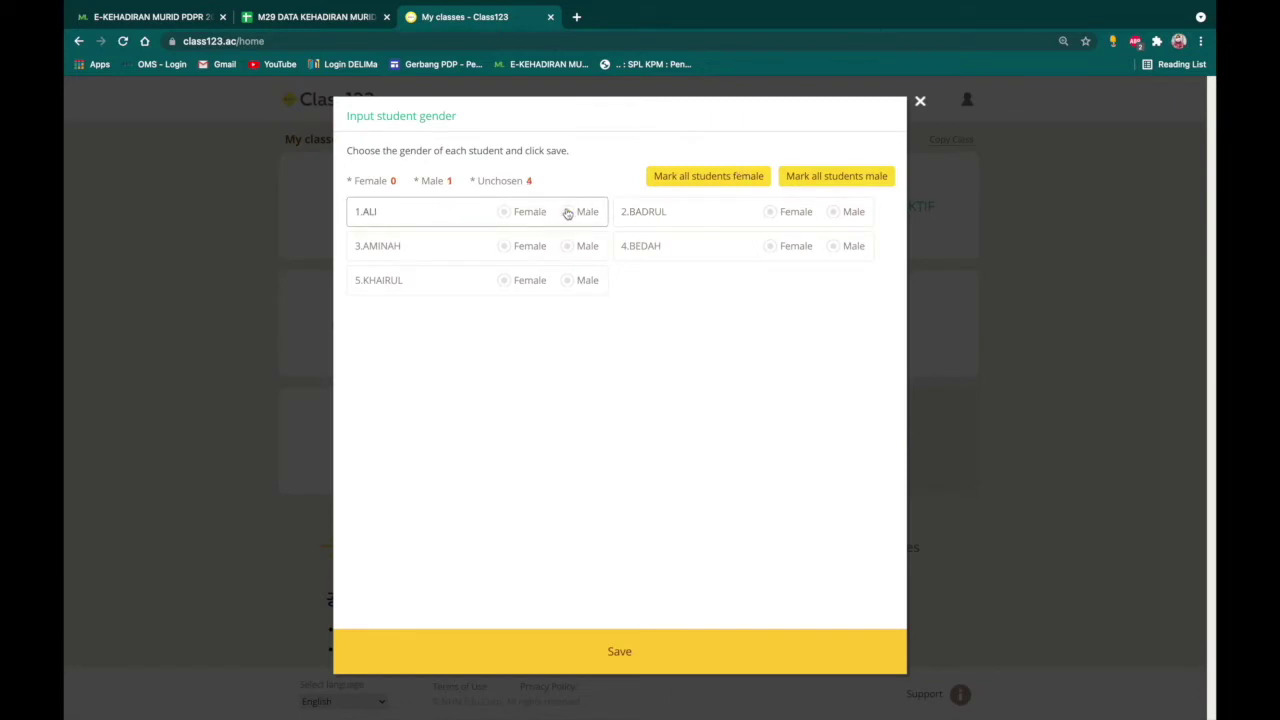
left_click(504, 246)
left_click(568, 281)
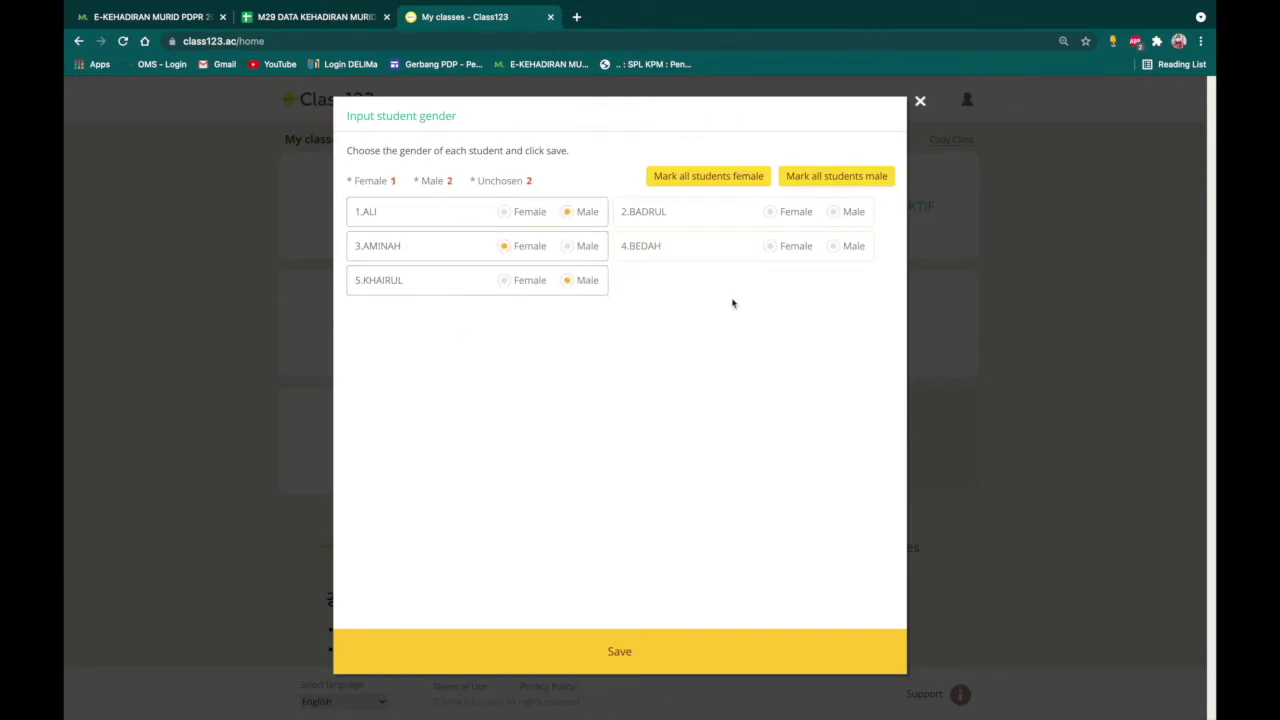
left_click(834, 213)
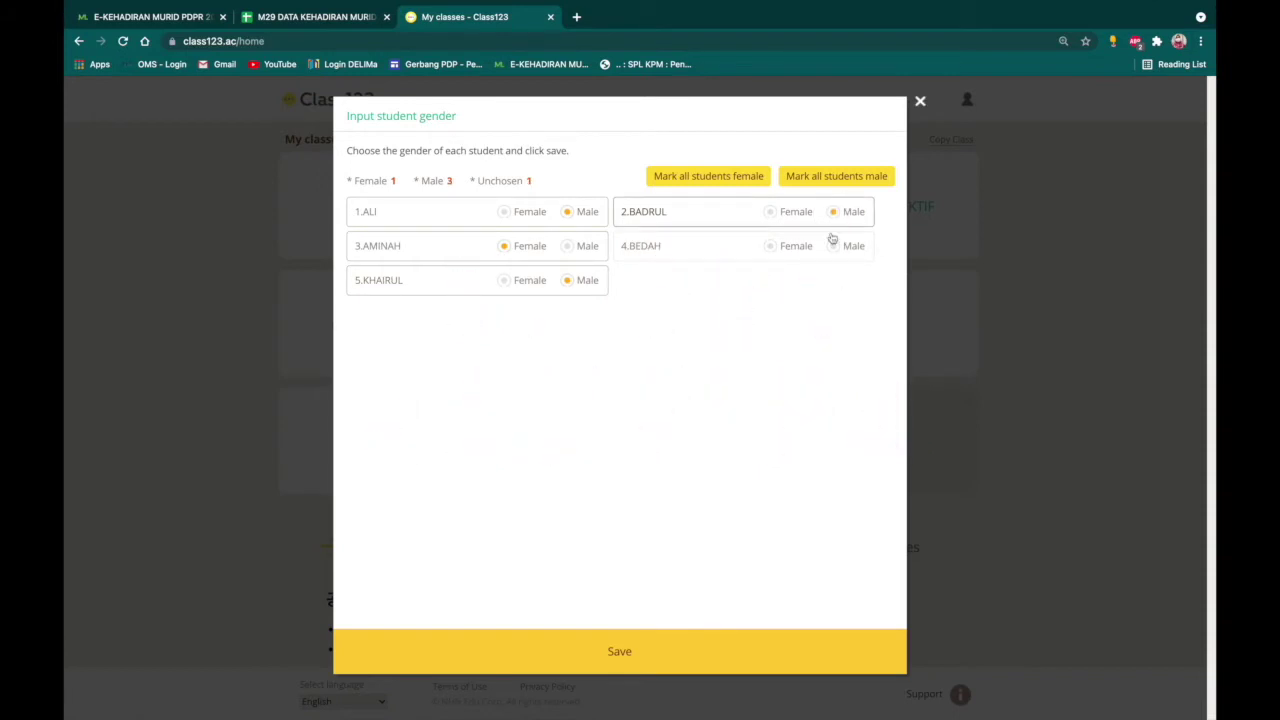
left_click(771, 247)
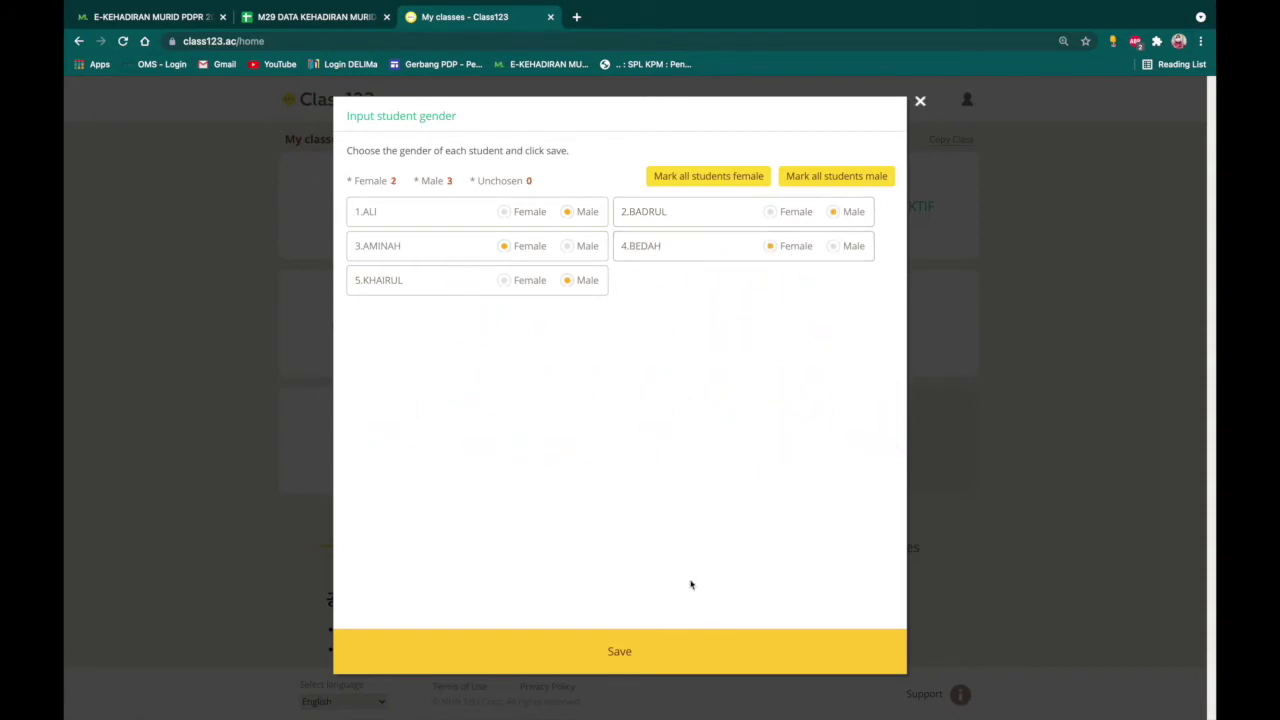
left_click(638, 652)
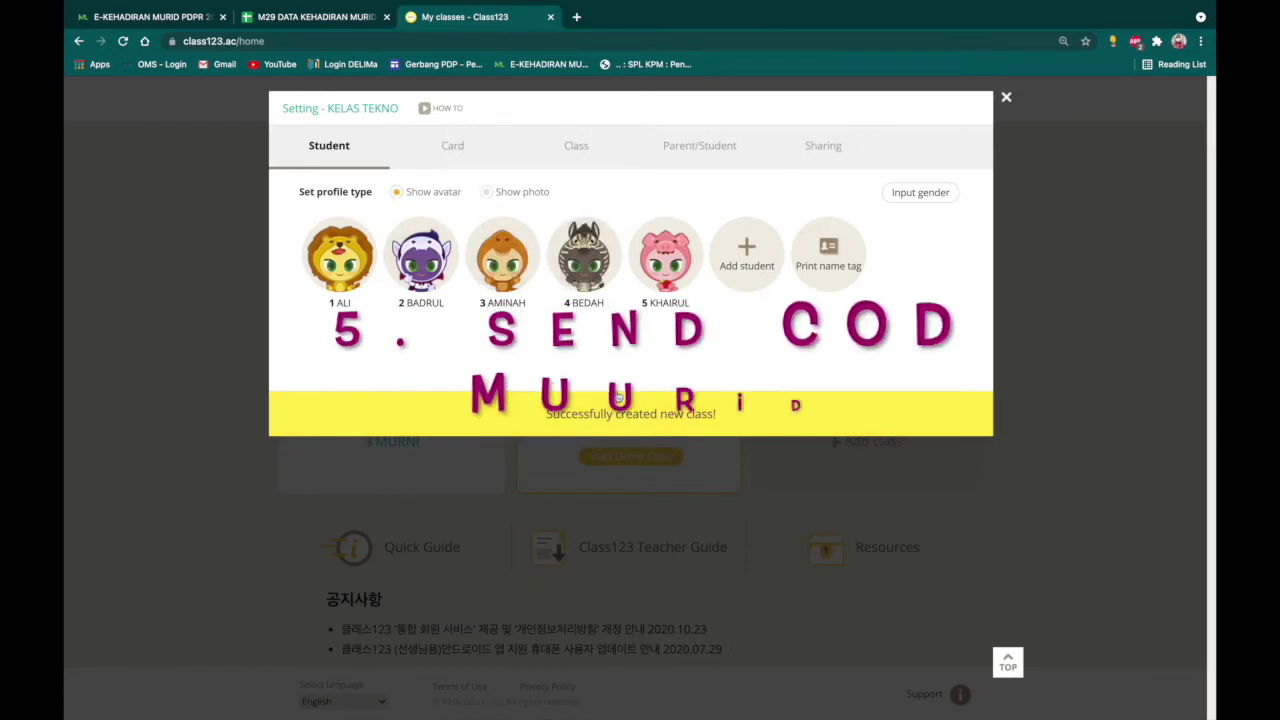
Step: Finish creating the class and open the downloaded student/parent code PDF
left_click(680, 413)
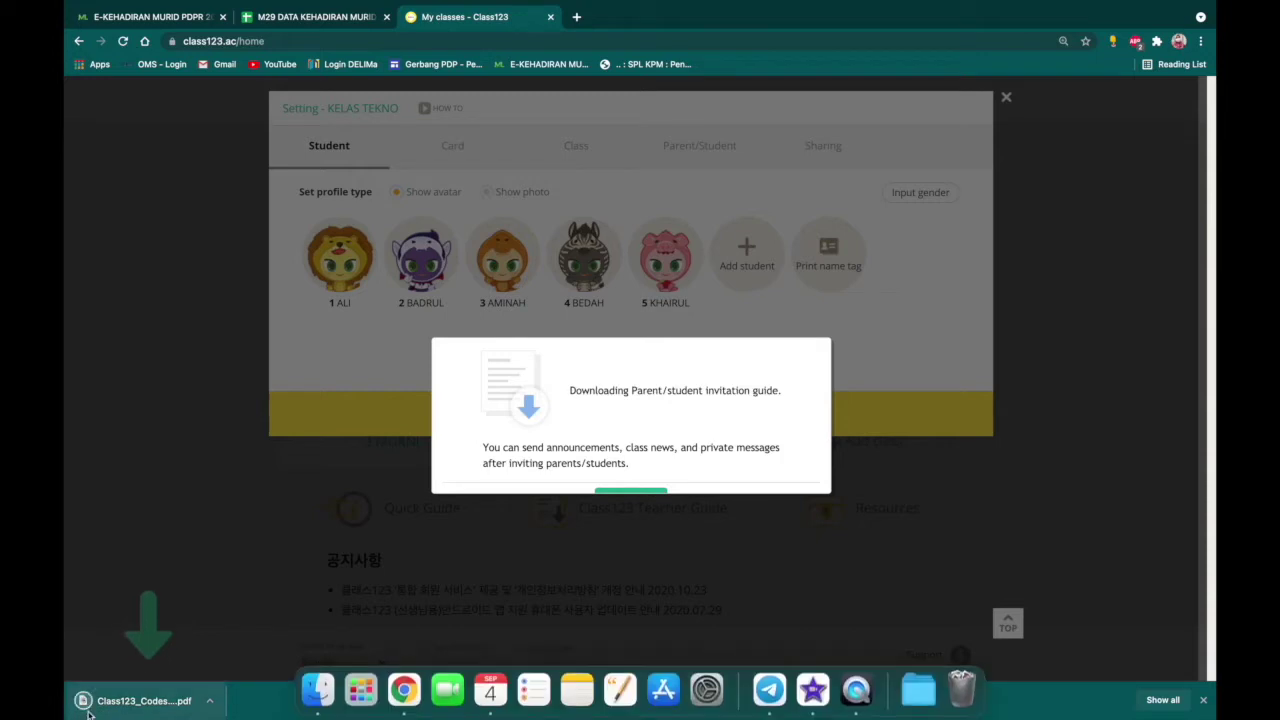
left_click(140, 700)
Step: Examine the student and parent access codes and joining instructions on the first student's invitation page, and close the PDF
scroll(711, 457, "down", 5)
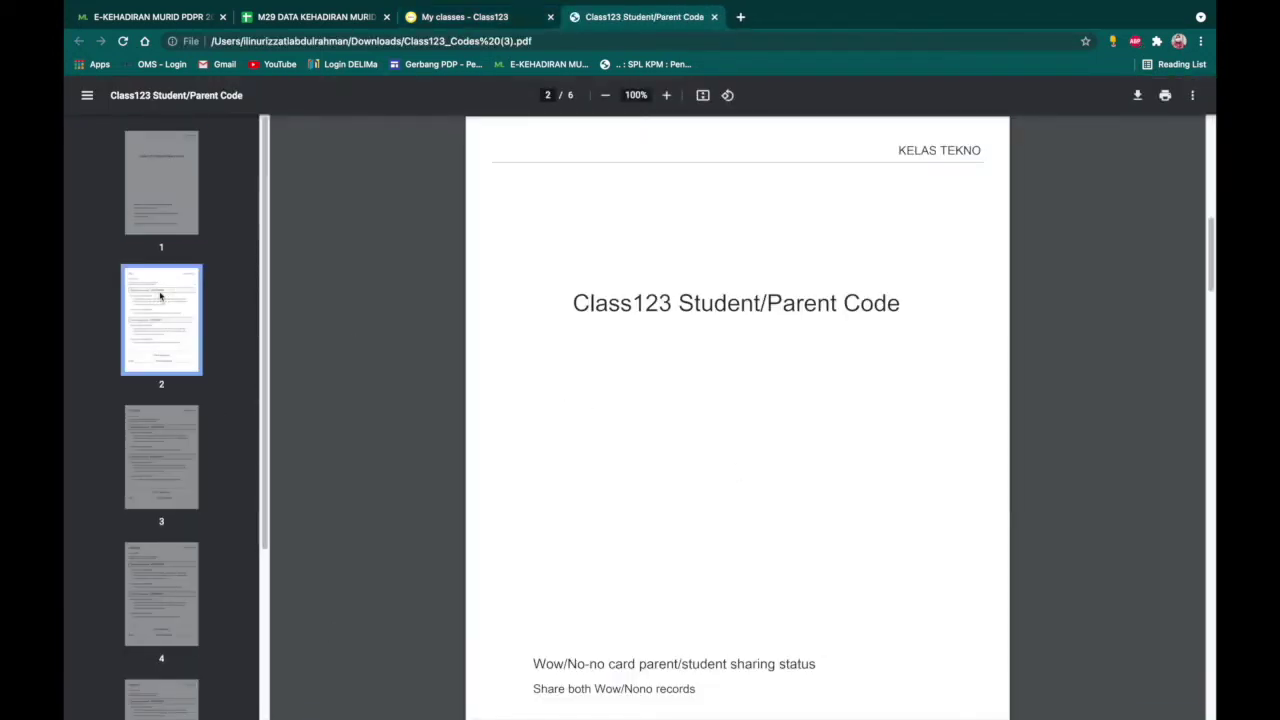
scroll(655, 451, "down", 6)
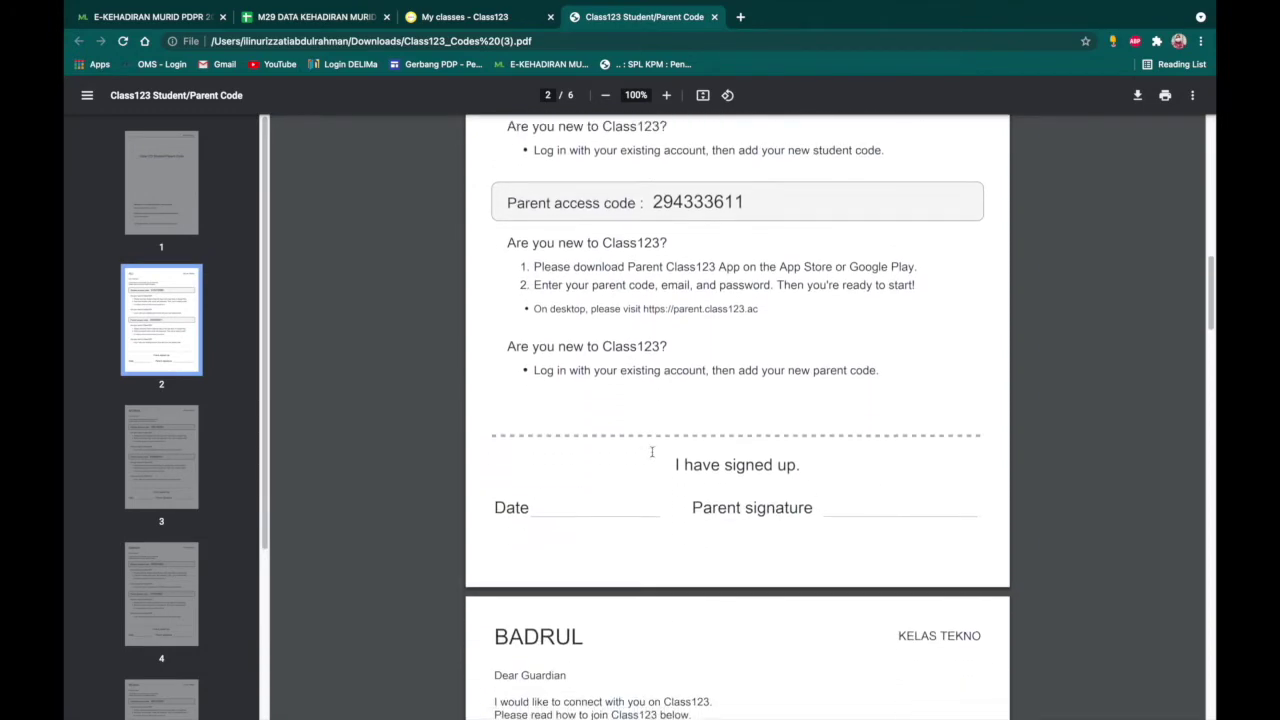
scroll(749, 447, "up", 6)
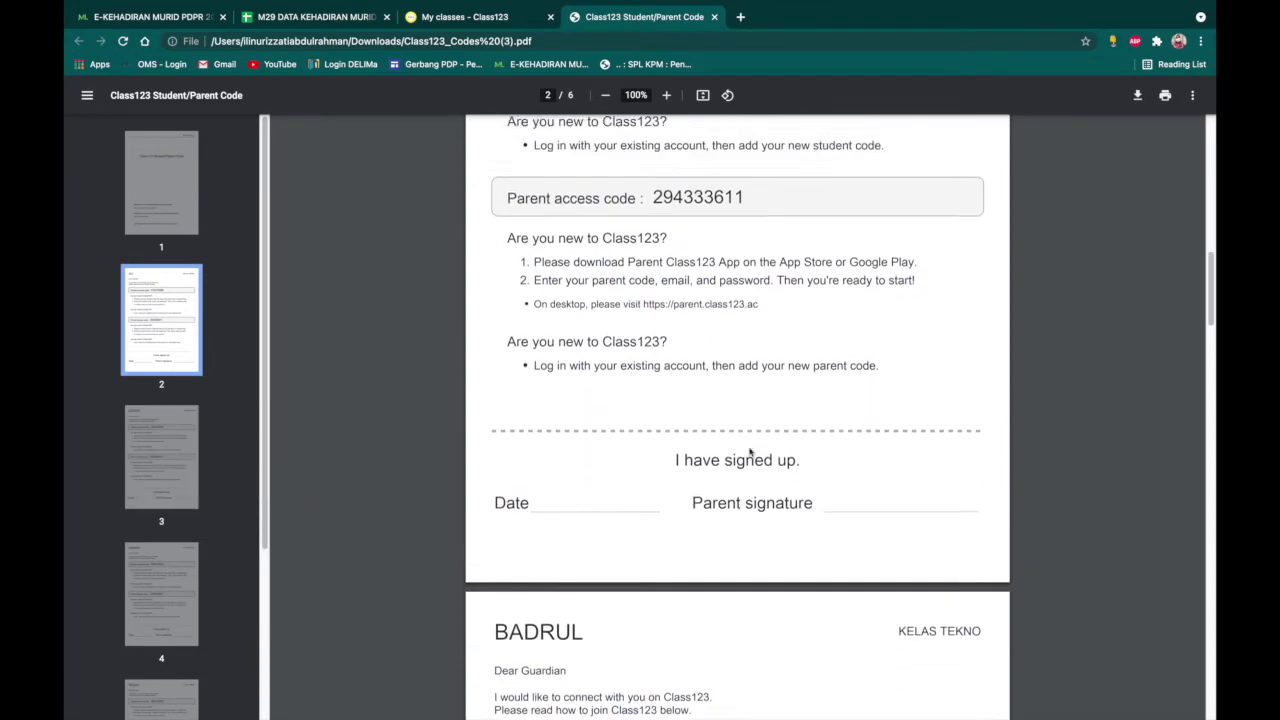
scroll(949, 420, "up", 6)
scroll(949, 420, "down", 5)
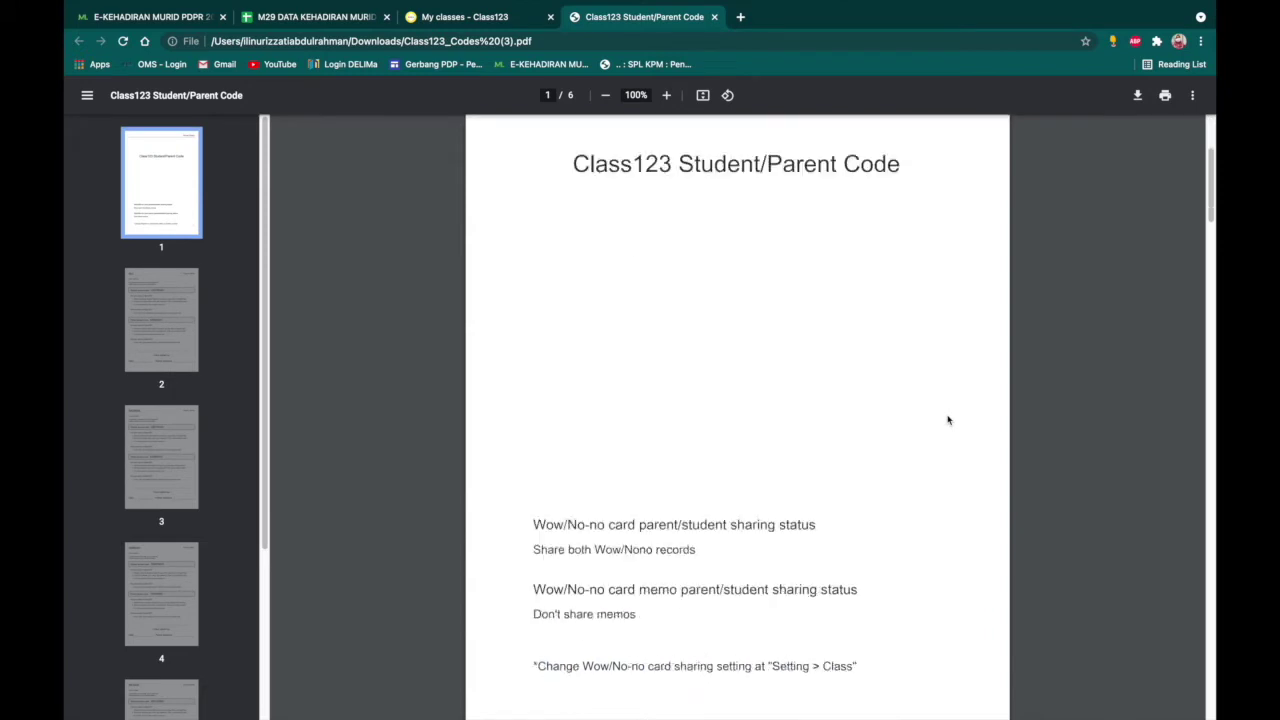
scroll(949, 420, "down", 5)
scroll(949, 420, "up", 1)
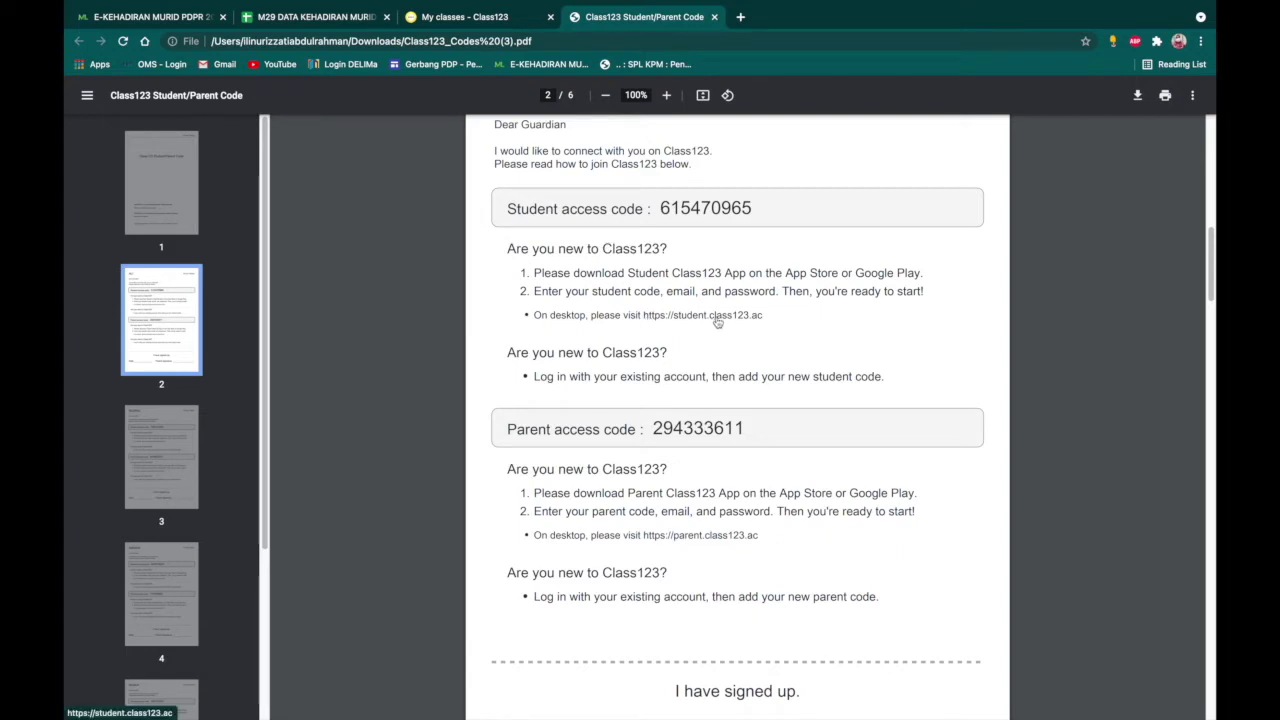
left_click_drag(753, 208, 661, 207)
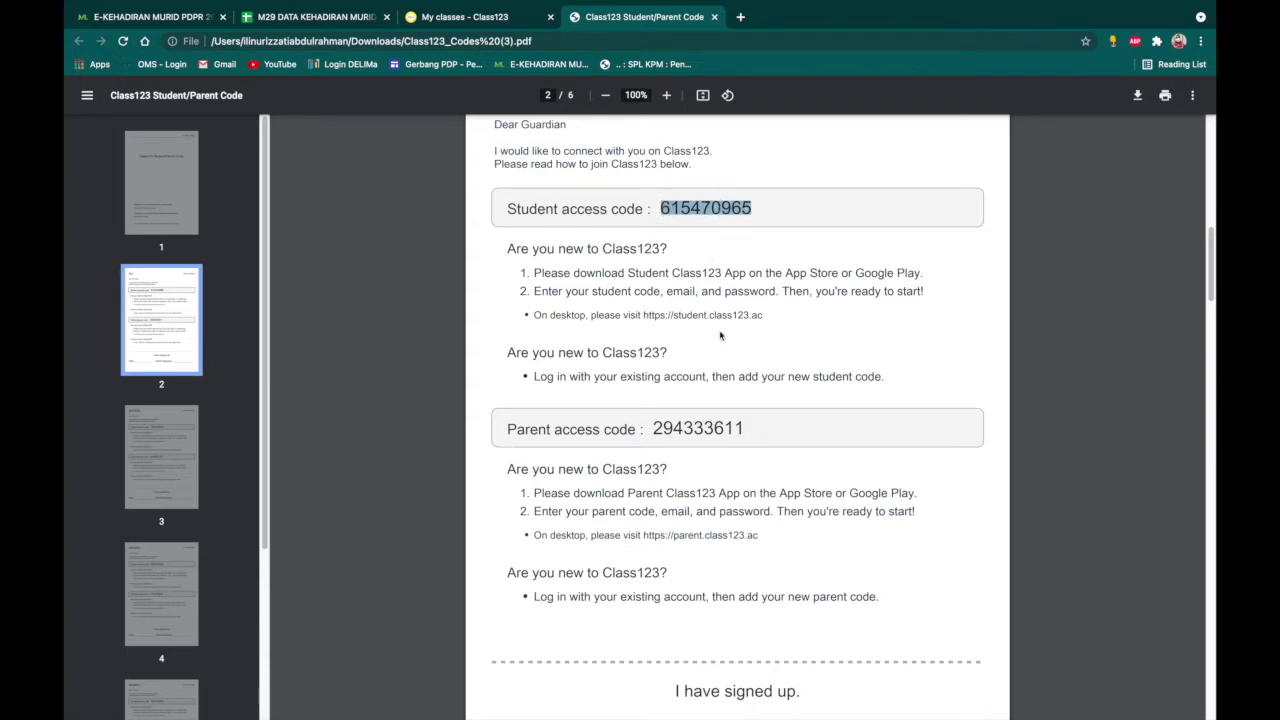
scroll(719, 320, "up", 2)
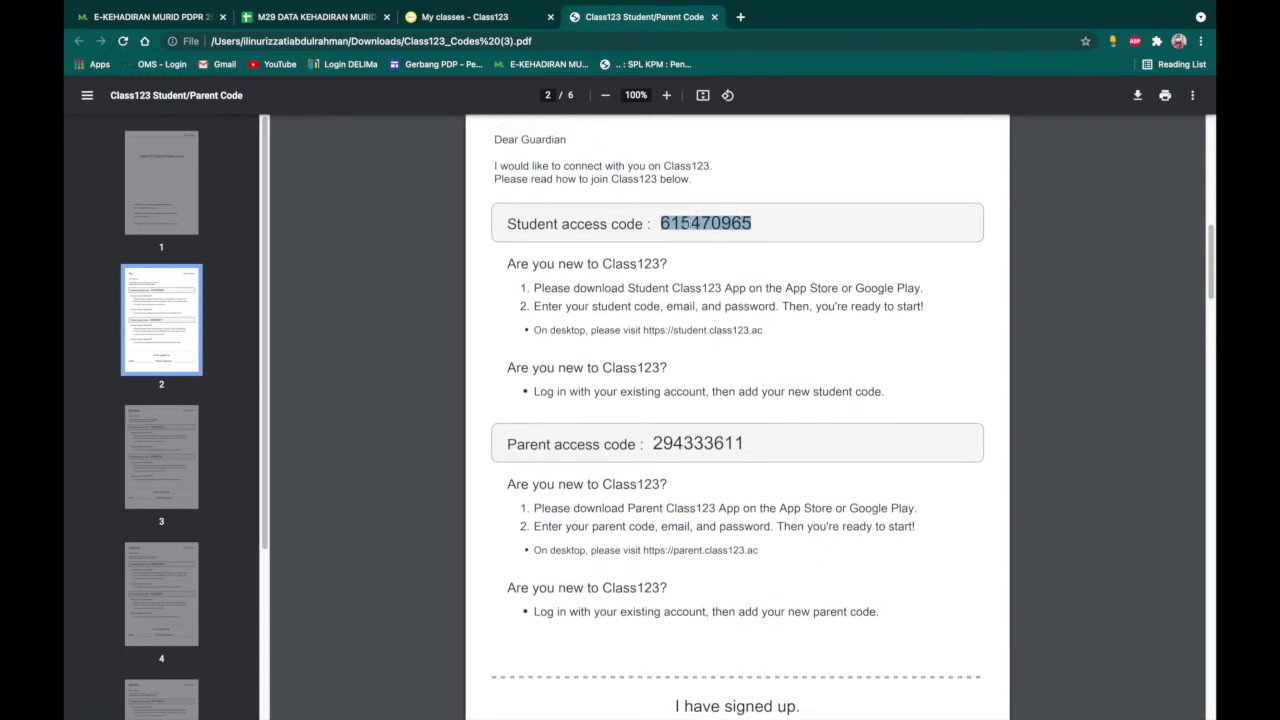
left_click(714, 18)
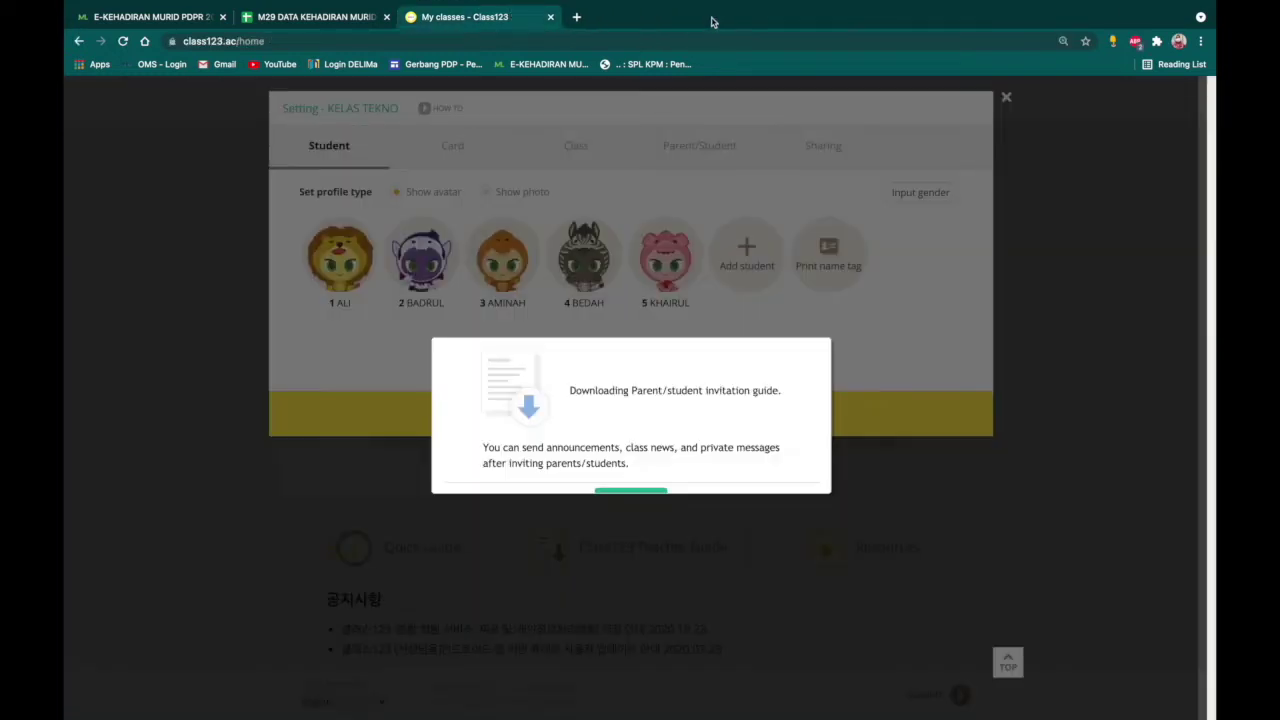
Step: Dismiss the invitation guide notice and add one more student to KELAS TEKNO by first name
left_click(636, 495)
left_click(630, 452)
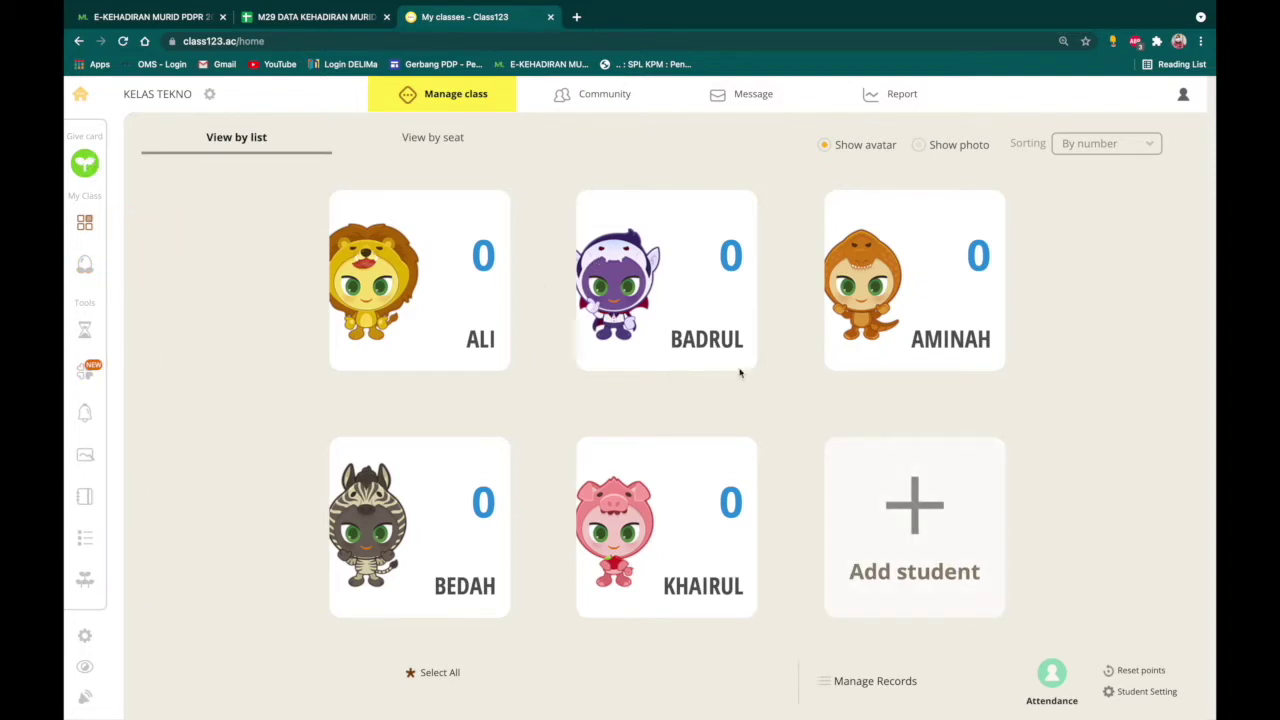
left_click(968, 535)
left_click(602, 157)
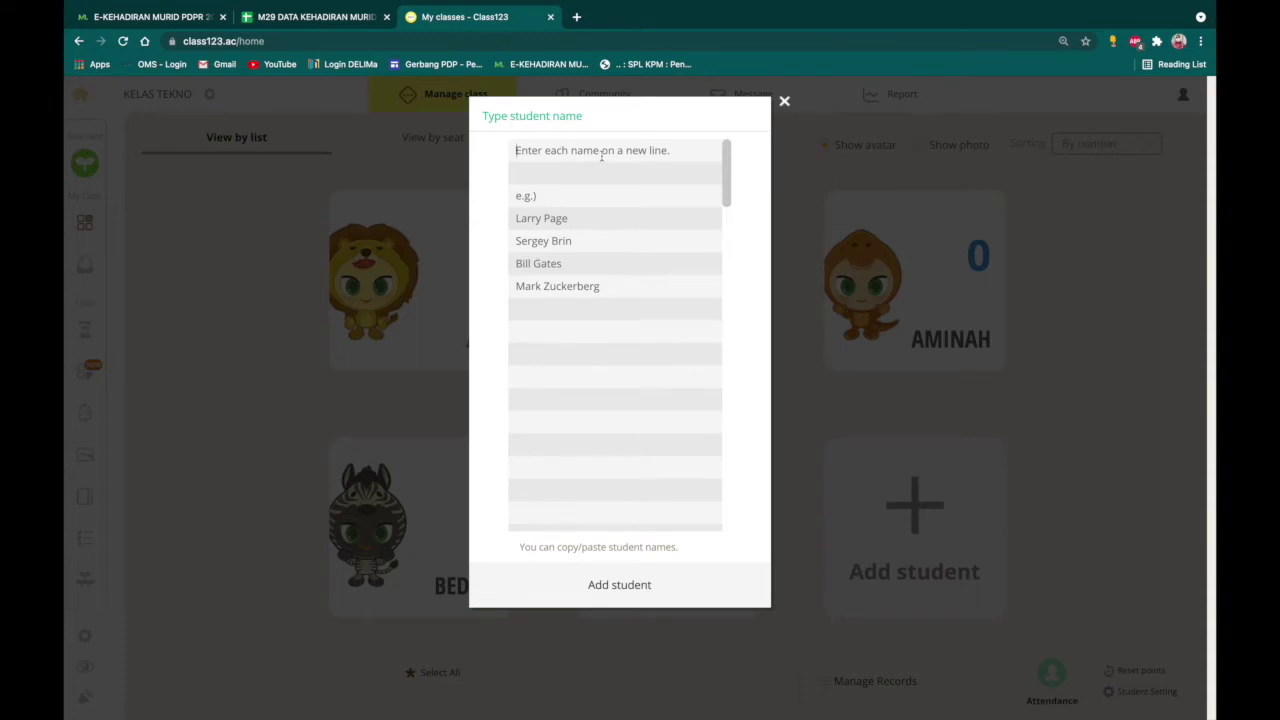
type("NURUL")
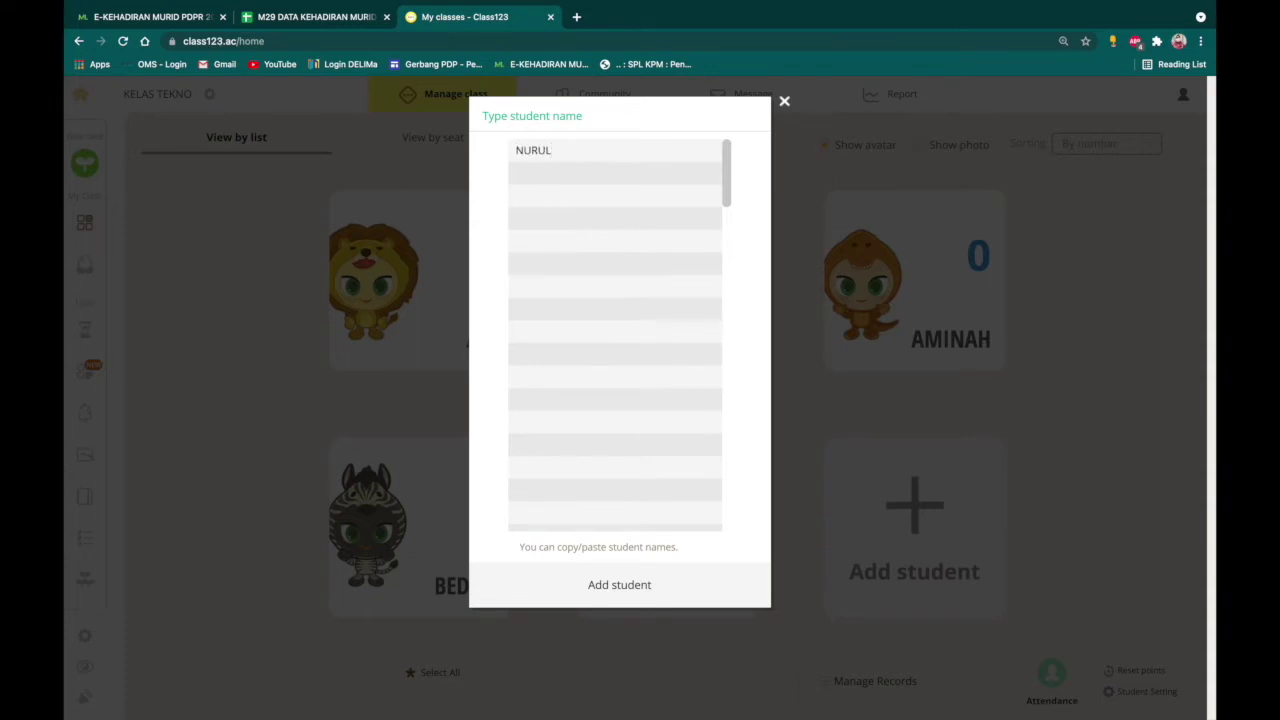
left_click(595, 580)
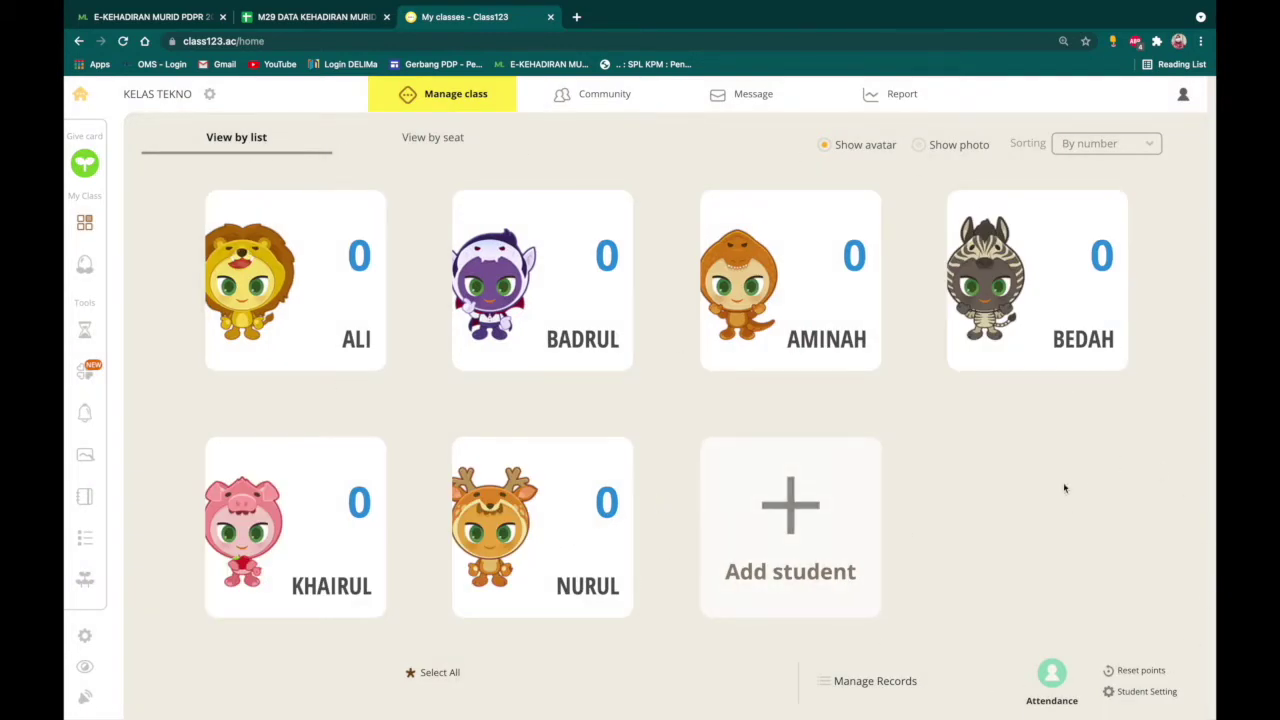
Step: Take attendance for Sep 4, 2021, marking student 3 absent, student 4 late and student 6 left early, and save it
left_click(1055, 675)
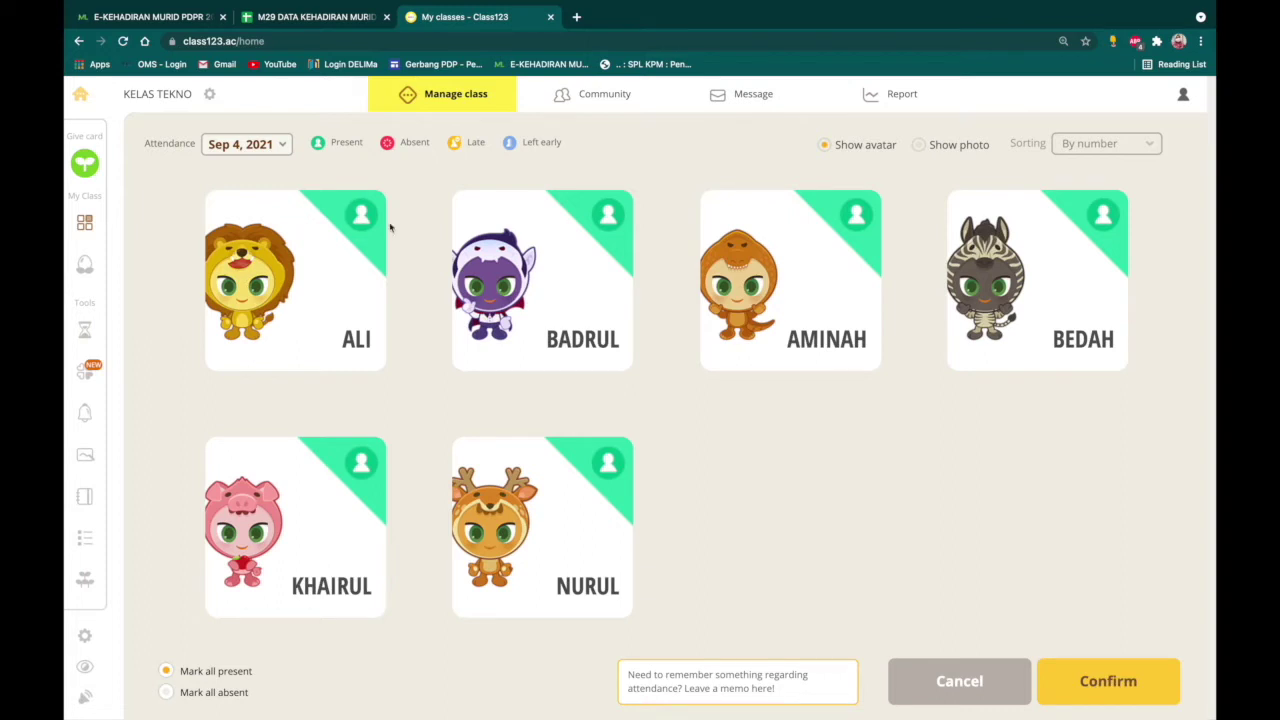
left_click(853, 231)
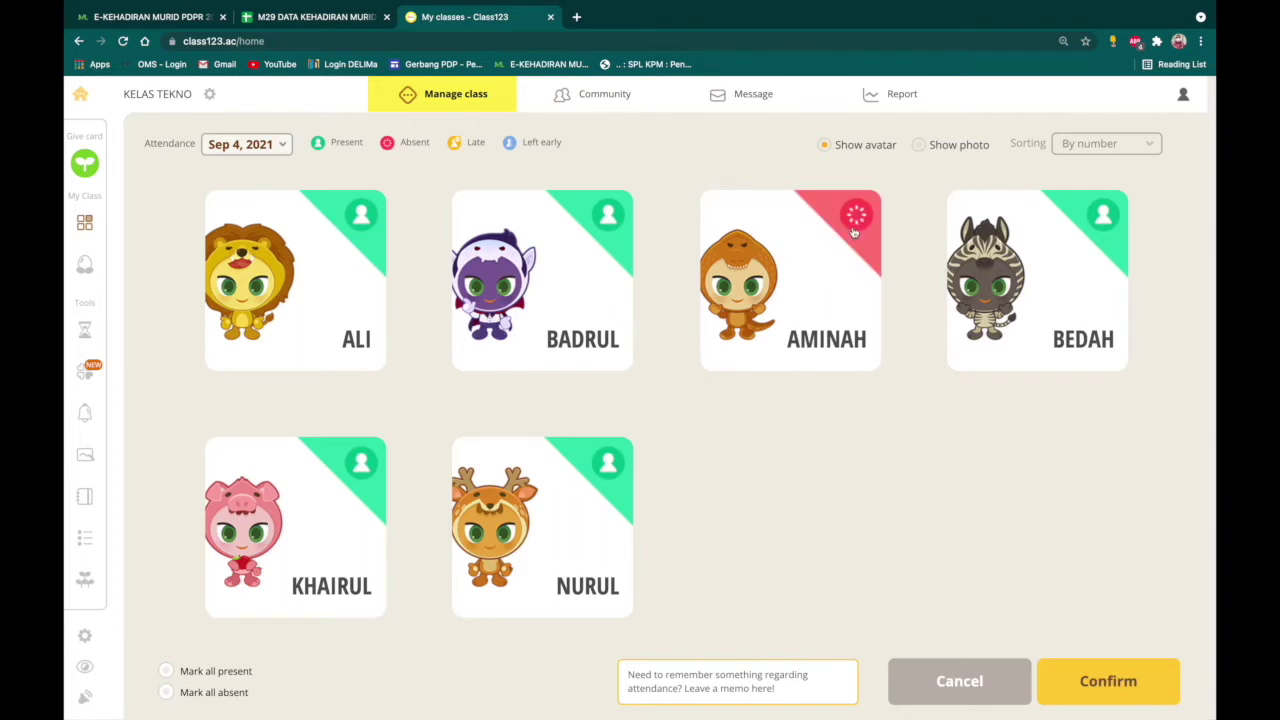
left_click(1098, 228)
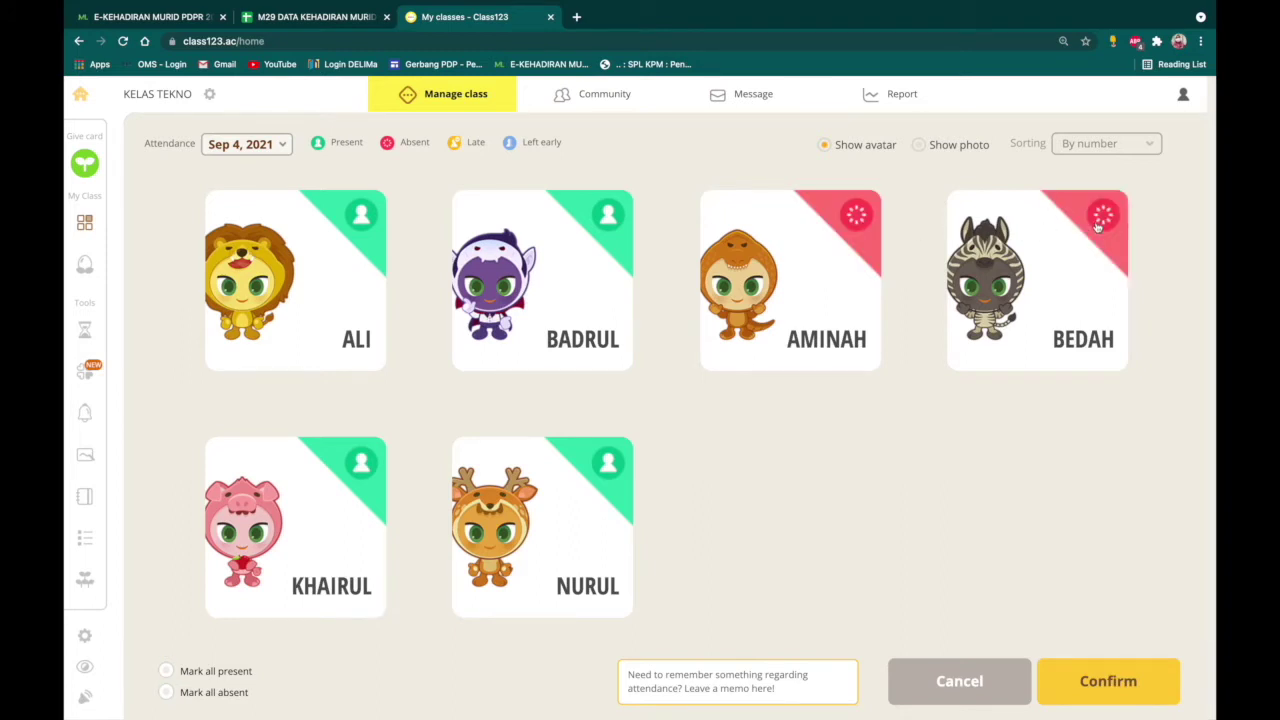
left_click(1098, 228)
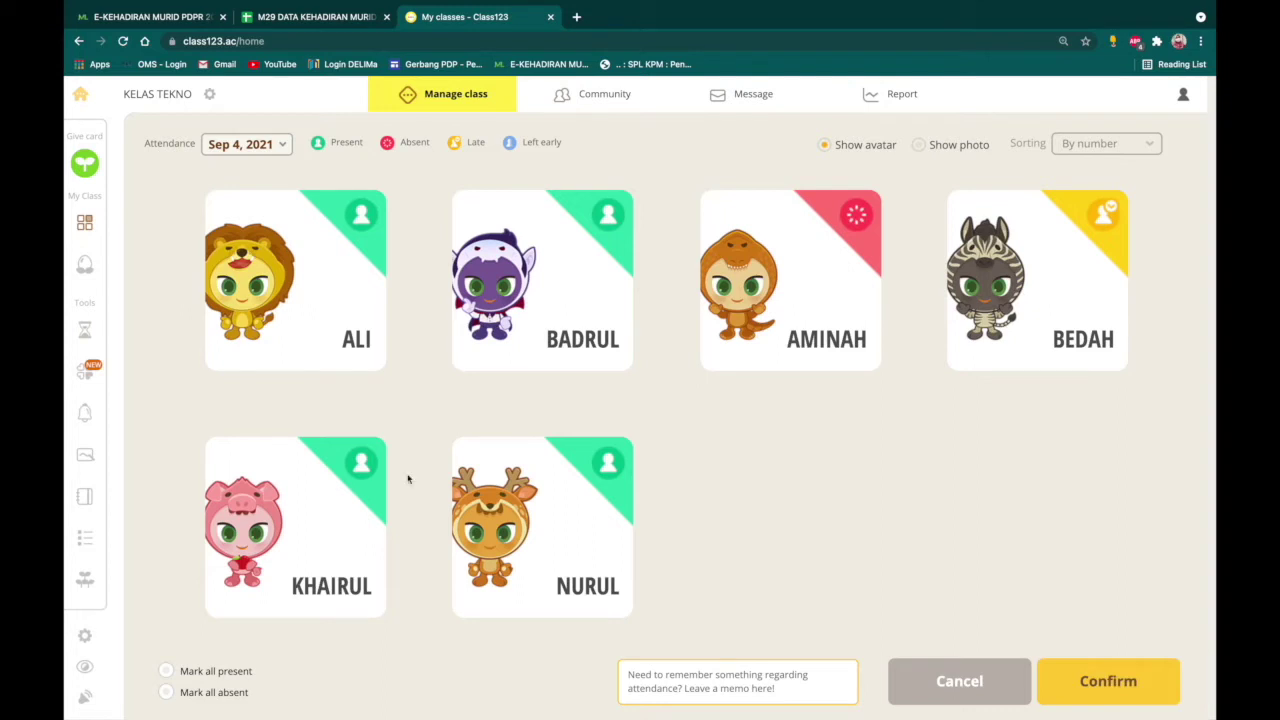
left_click(598, 473)
left_click(597, 474)
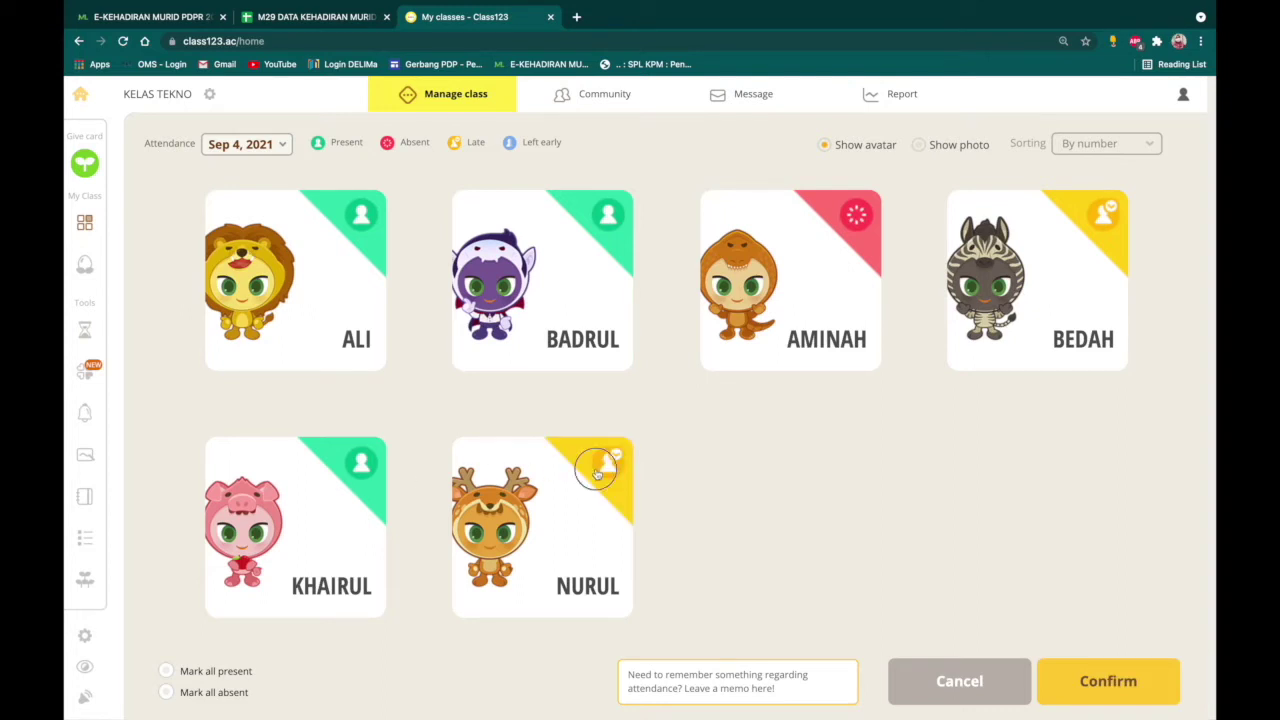
left_click(597, 474)
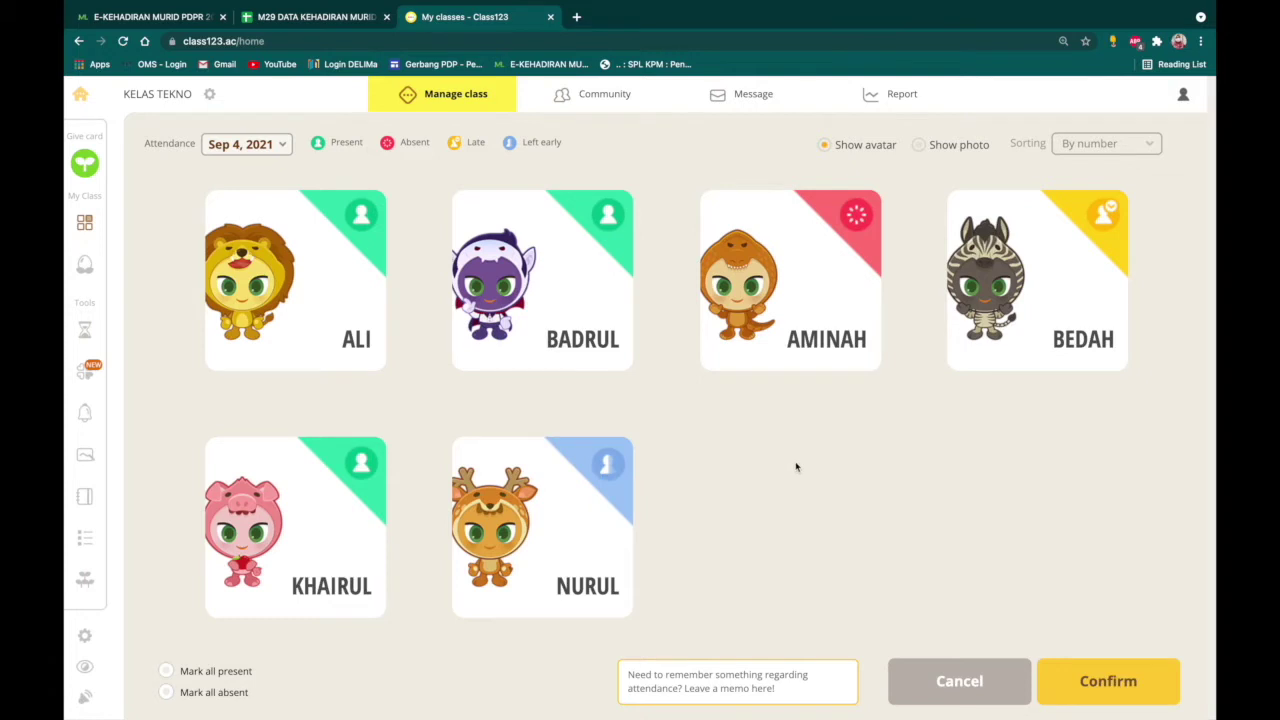
left_click(1156, 702)
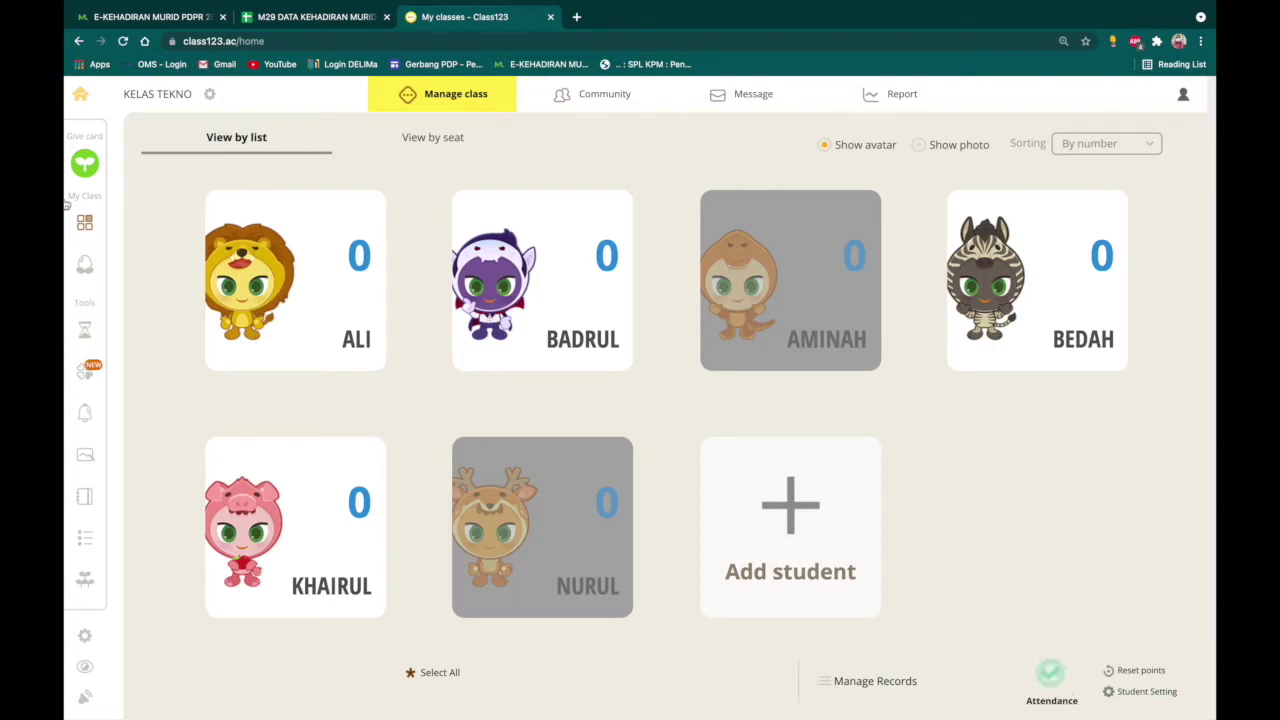
Step: Add a class goal of 10 golden eggs with the reward GIFTBOX in the Class Goal Tracker
left_click(119, 222)
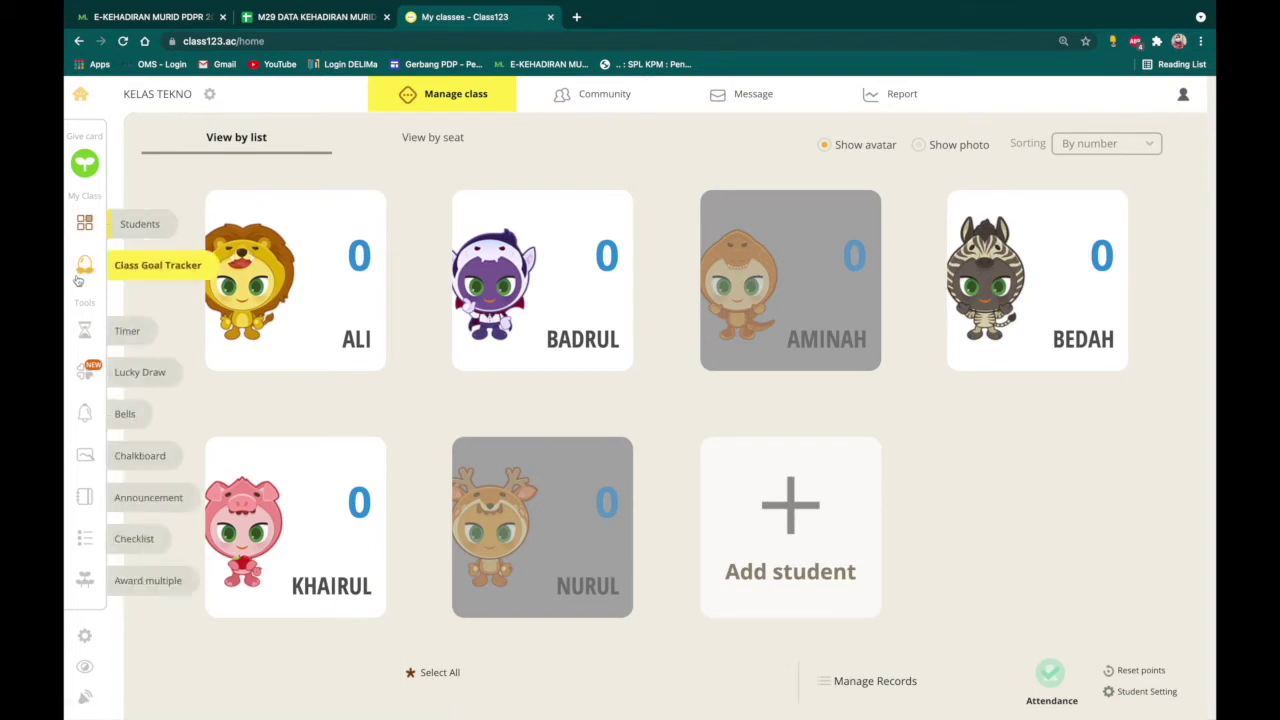
left_click(122, 268)
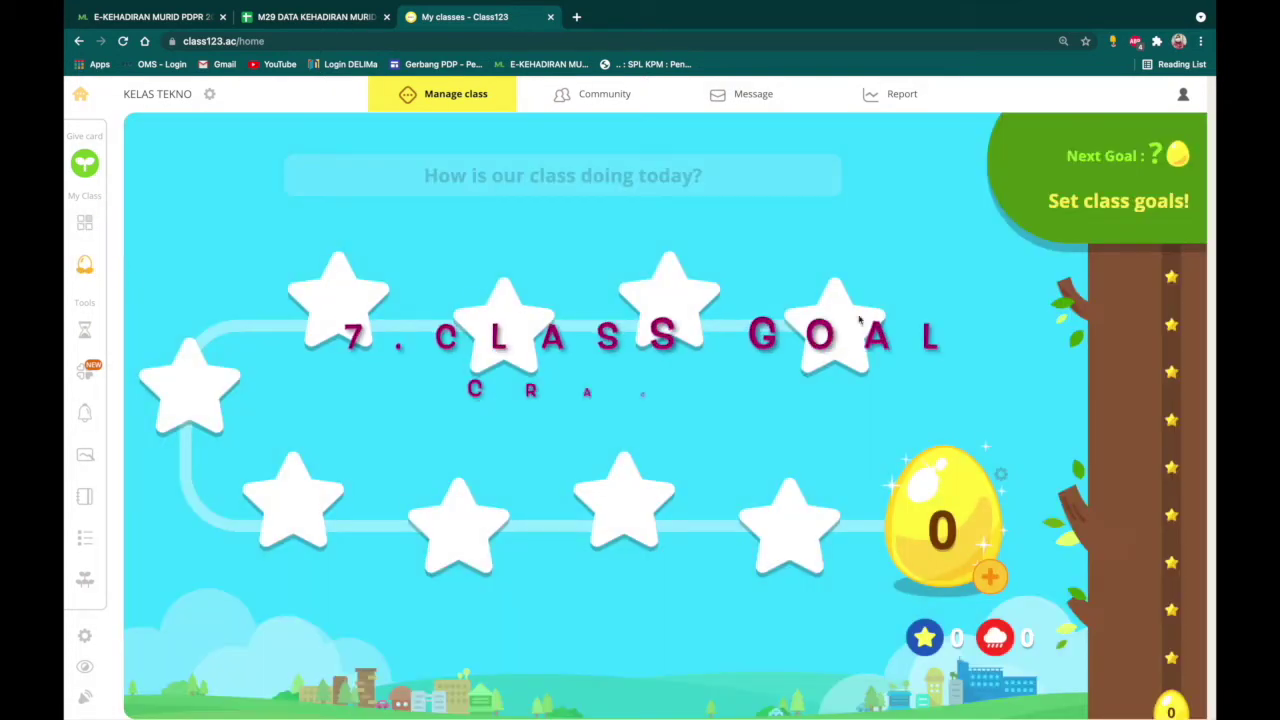
left_click(1103, 203)
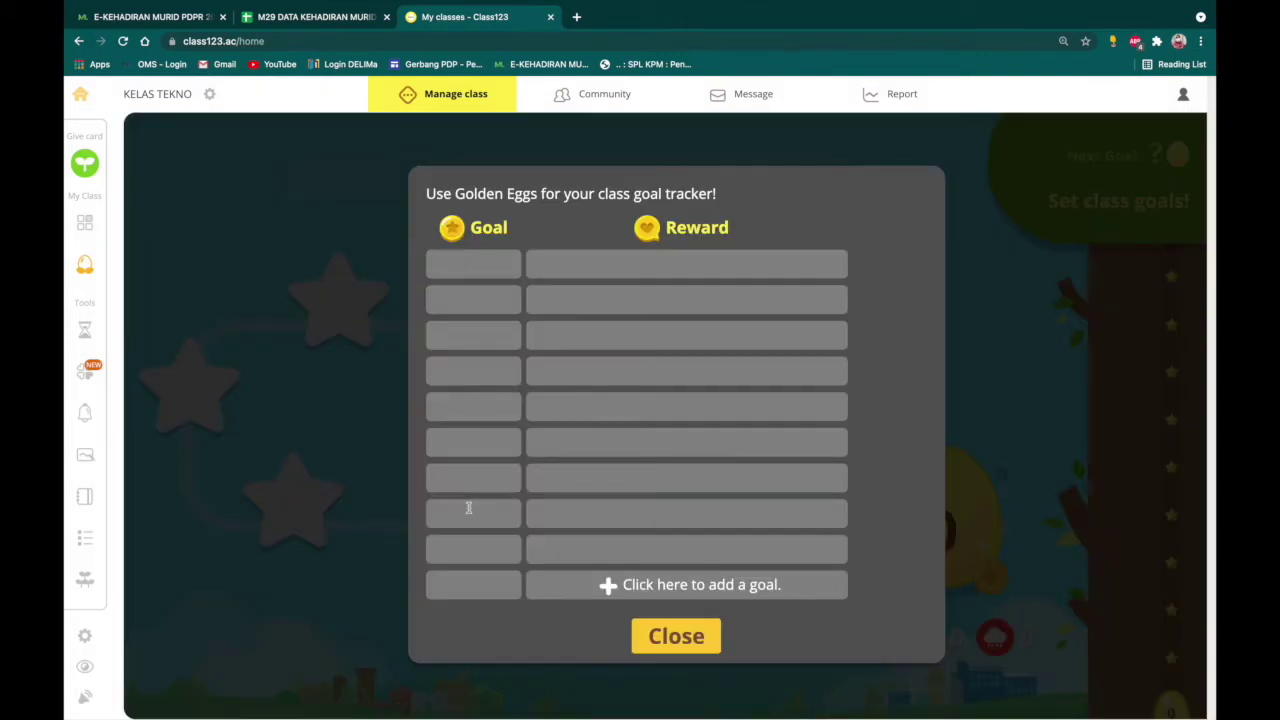
left_click(624, 585)
type("1")
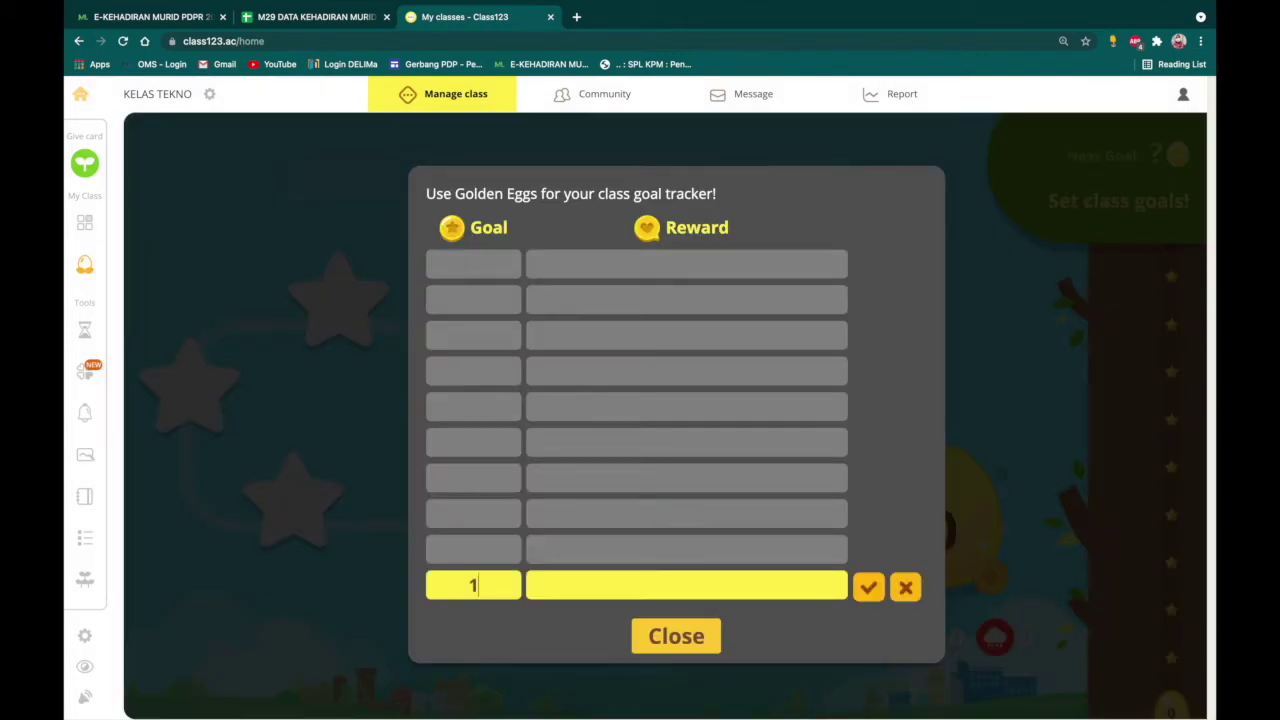
type("0")
key("Tab")
type("GIFTBOX")
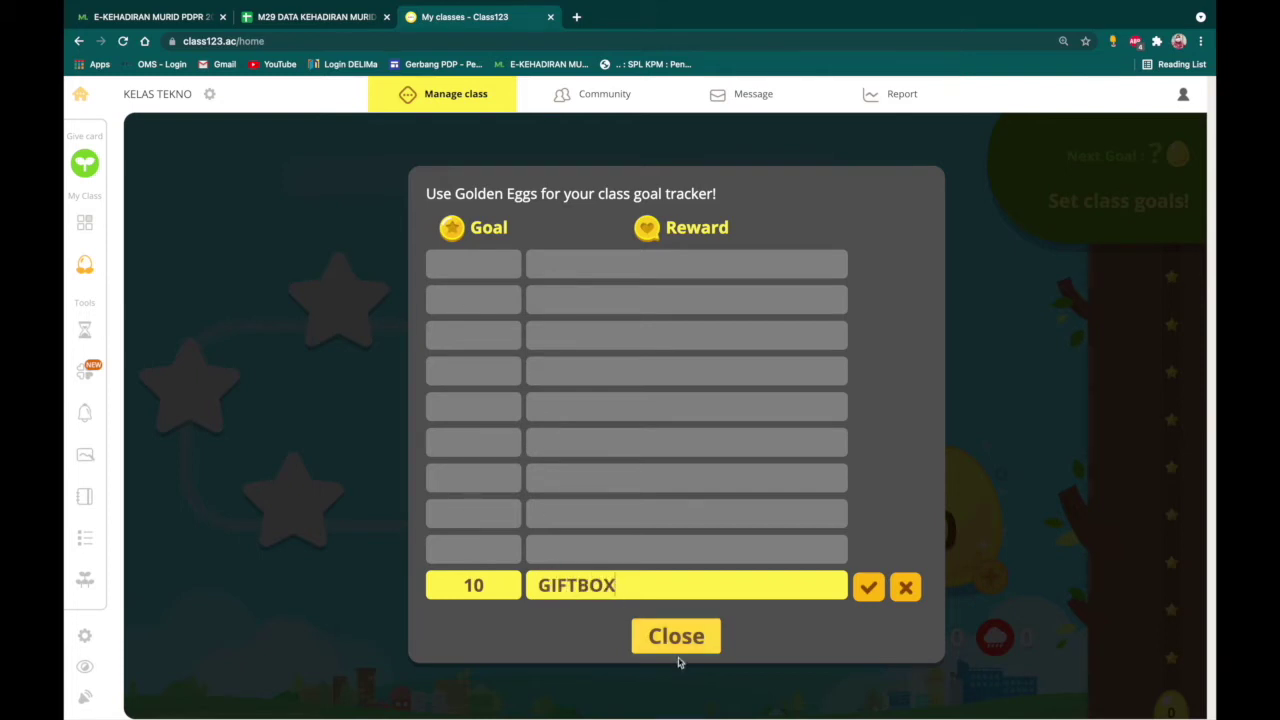
left_click(868, 587)
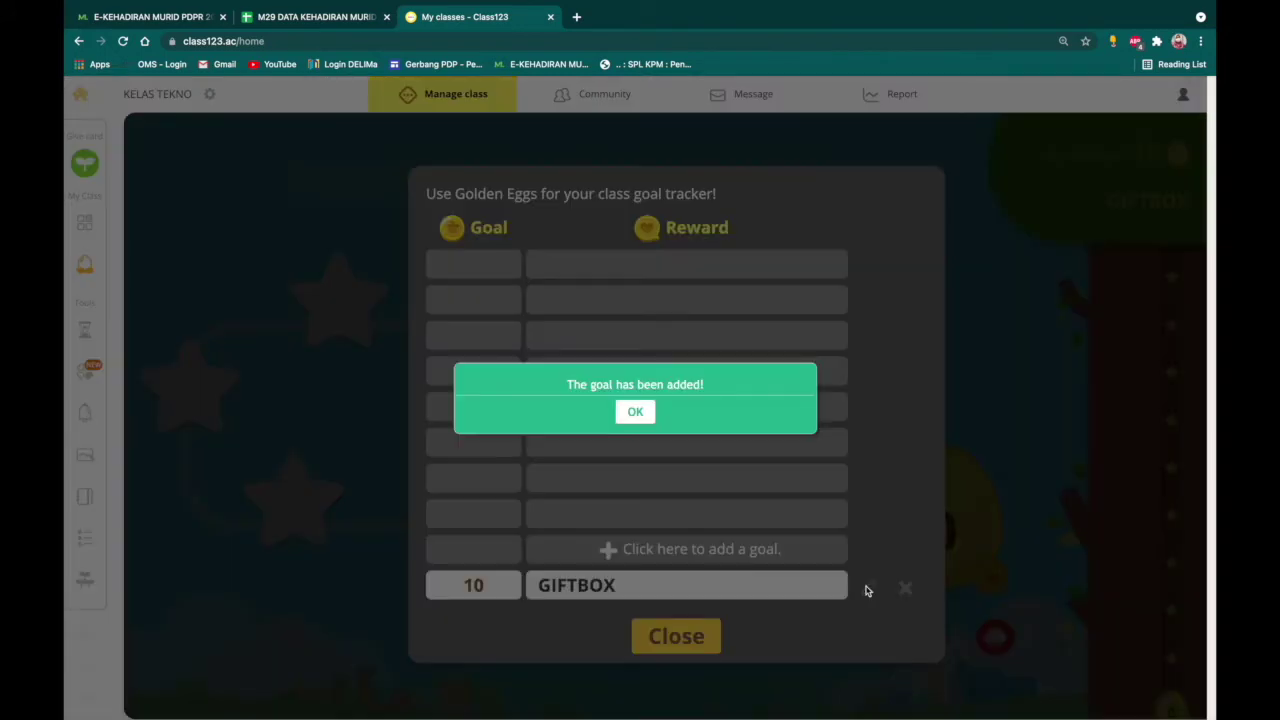
left_click(632, 412)
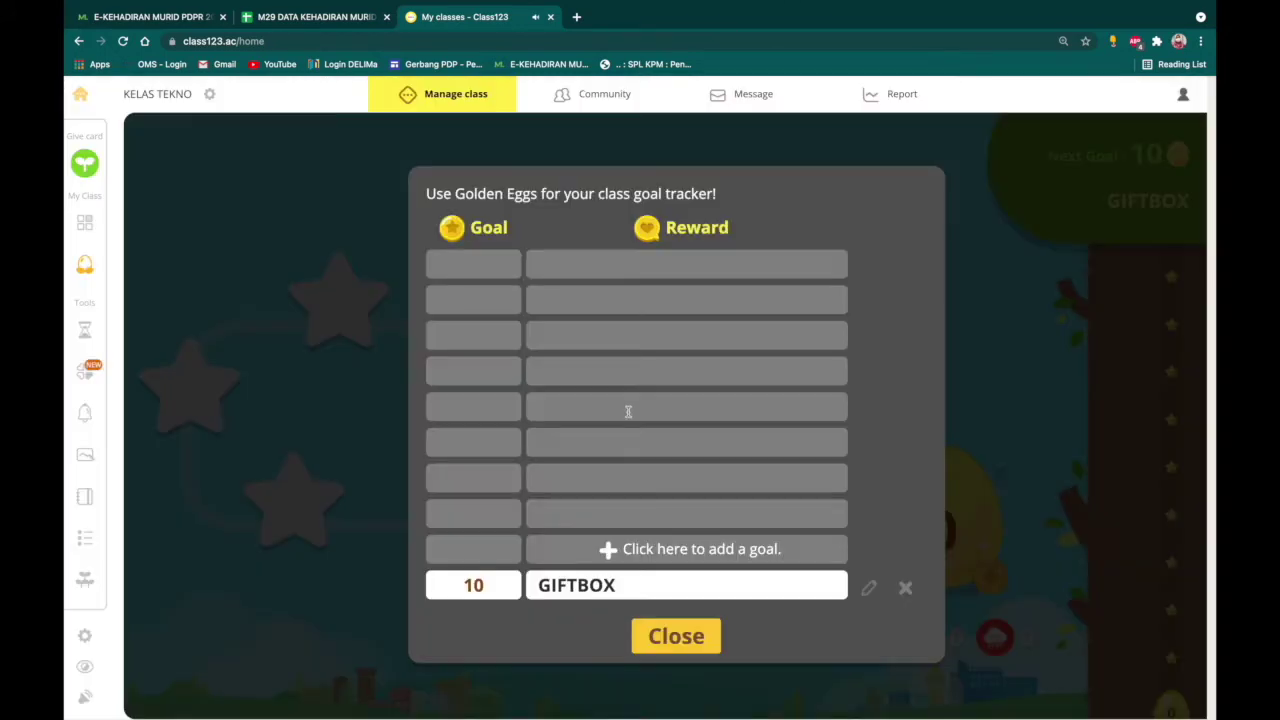
left_click(677, 636)
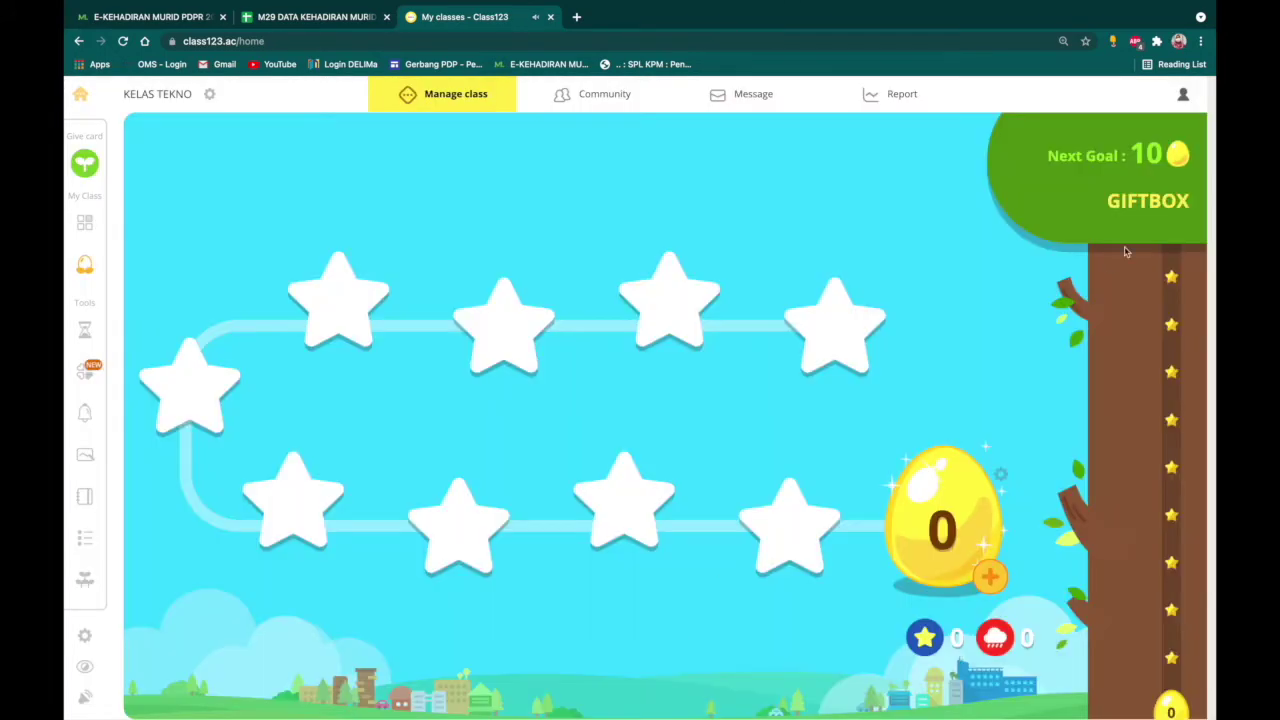
Step: Add 1 golden egg to the class's progress in the goal tracker
left_click(989, 577)
left_click(1022, 466)
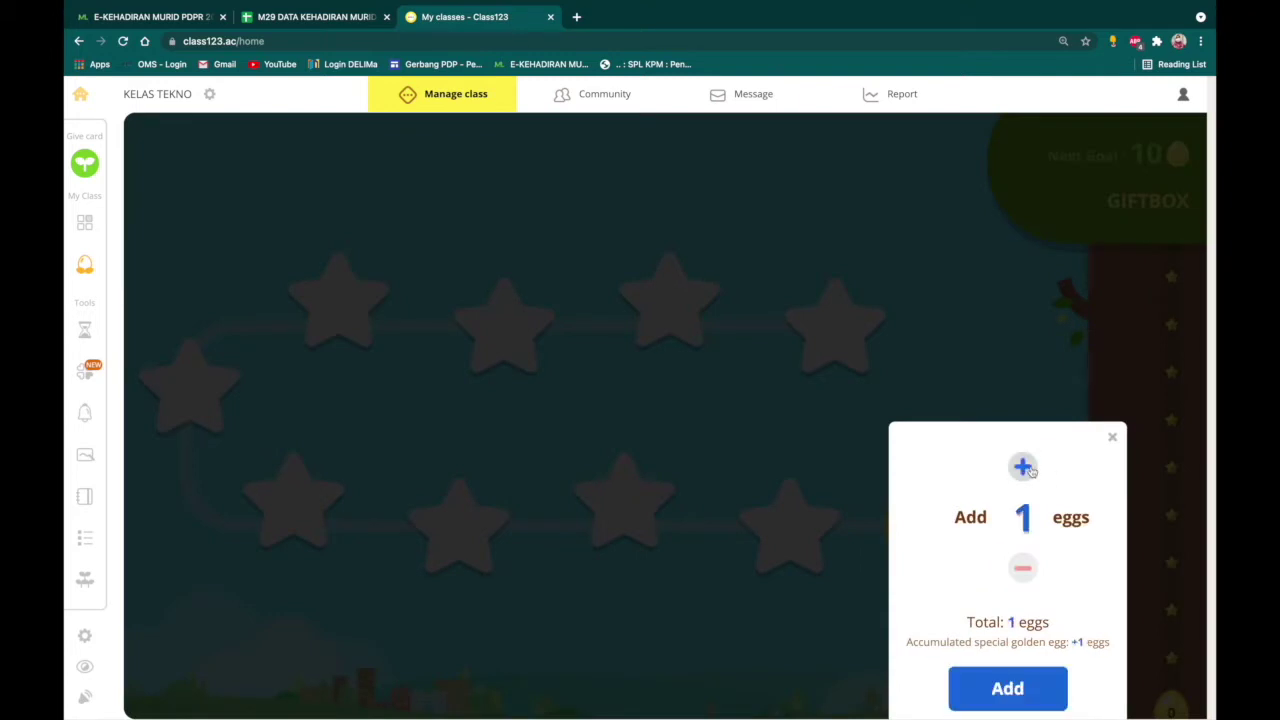
left_click(1012, 684)
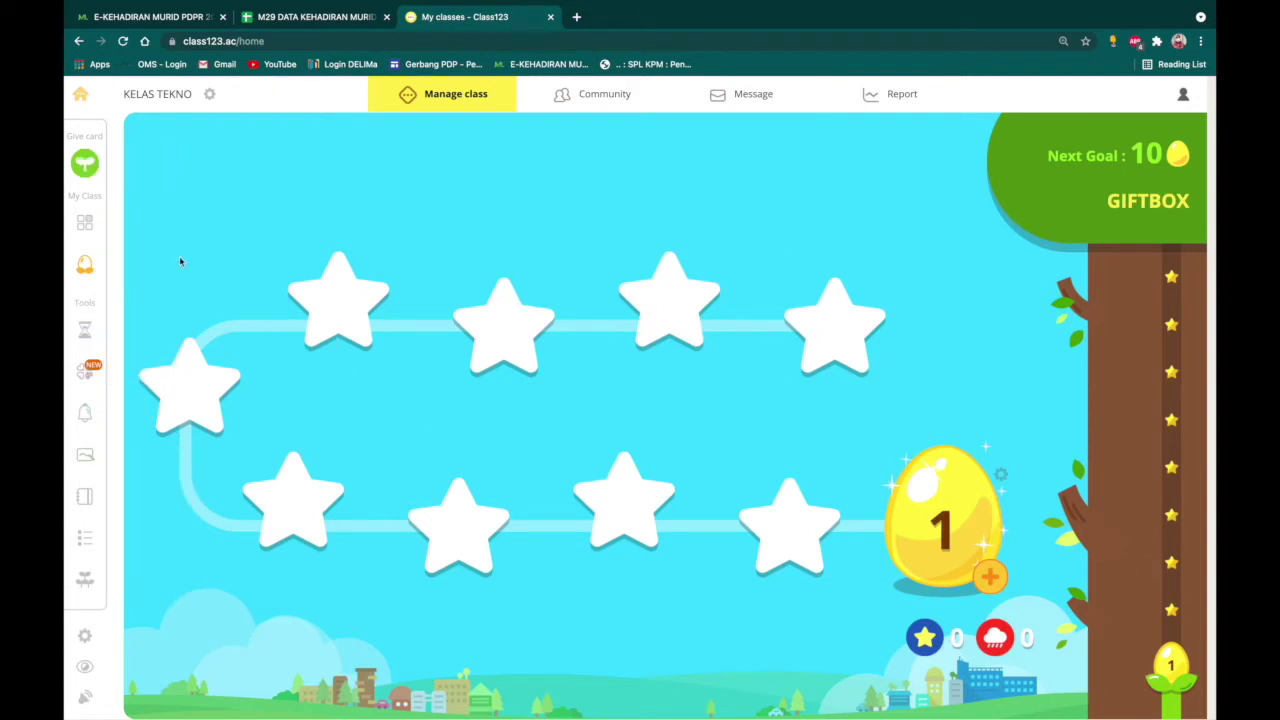
left_click(610, 102)
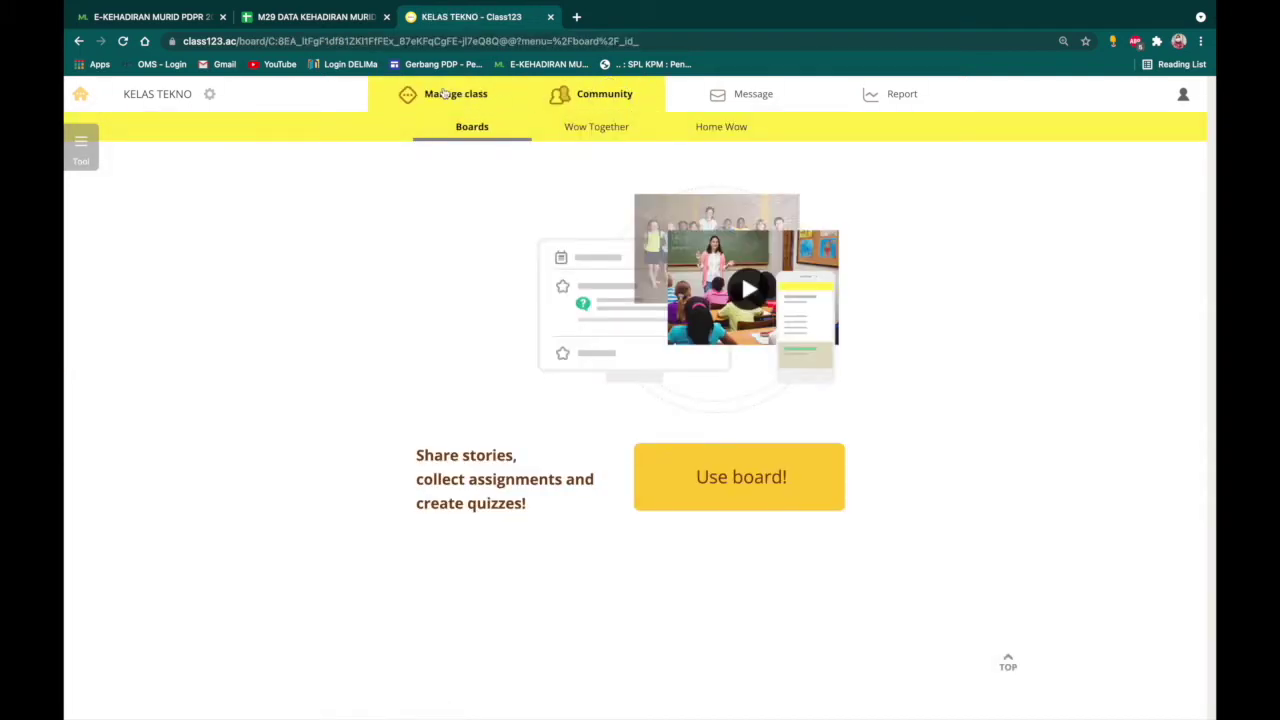
left_click(444, 93)
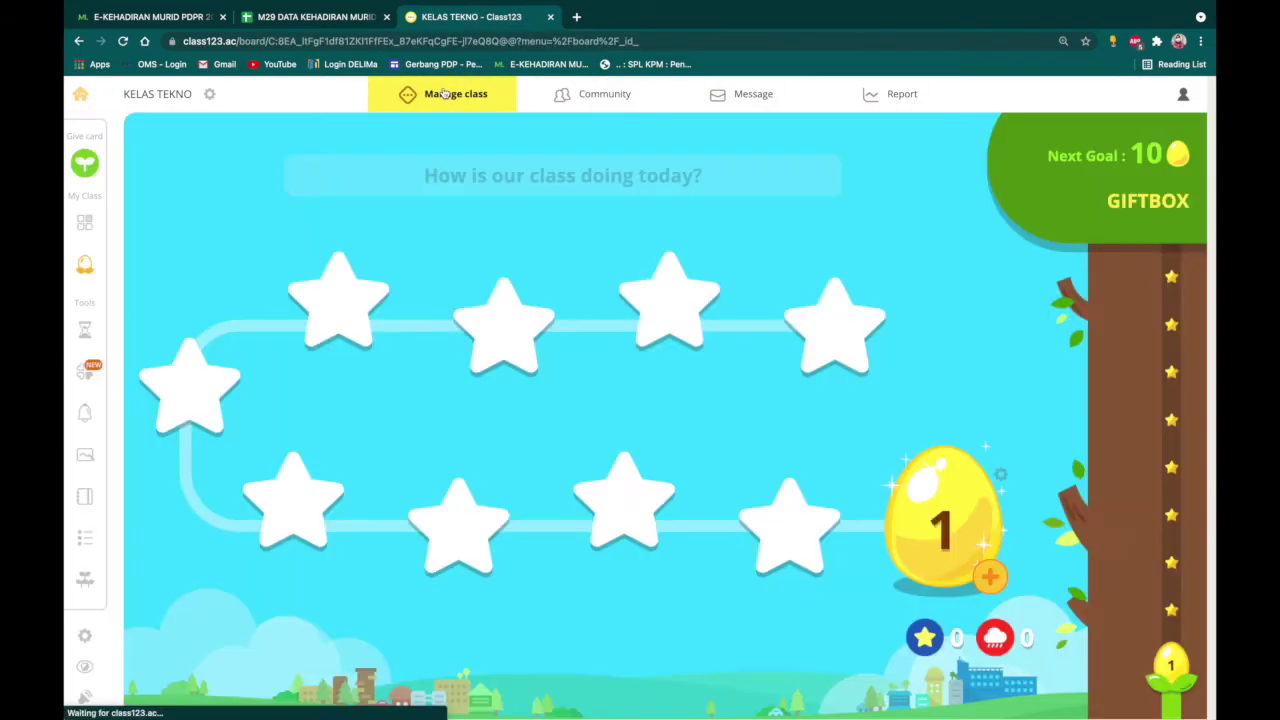
Step: Title the class timer SESI PERBINCANGAN, then start and pause its 05:00 countdown
left_click(98, 330)
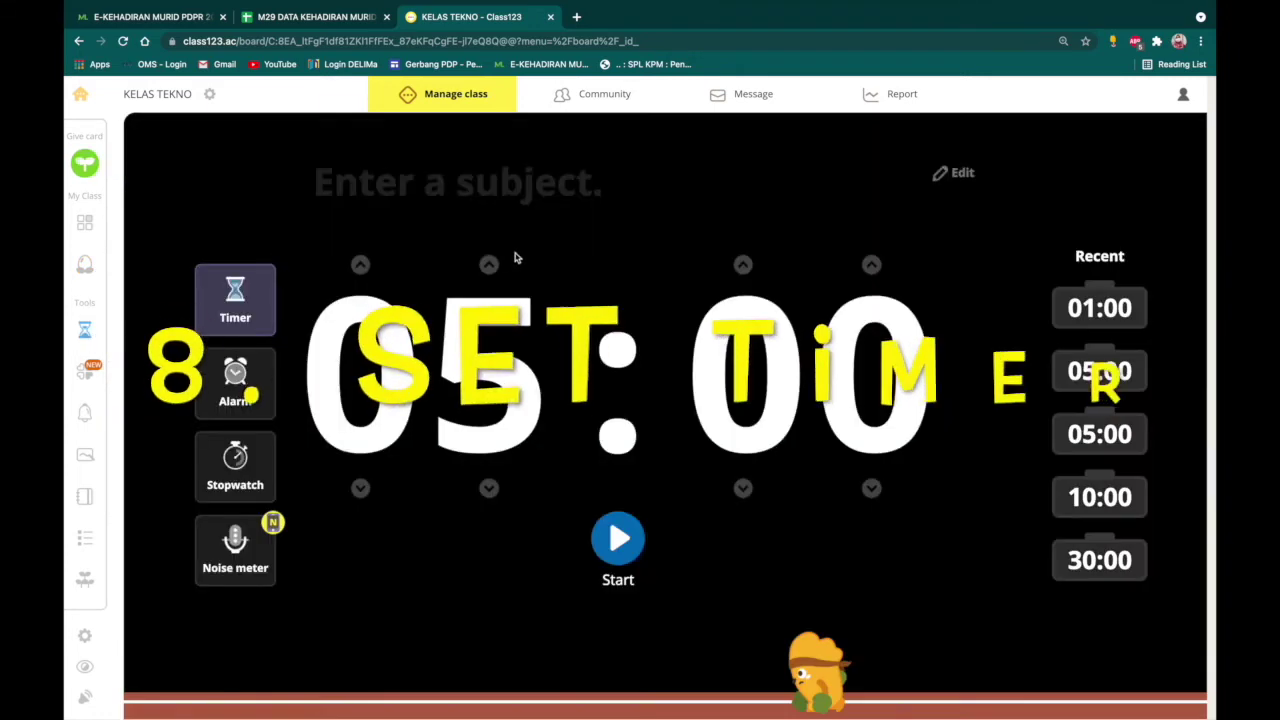
left_click(461, 177)
type("SESI P")
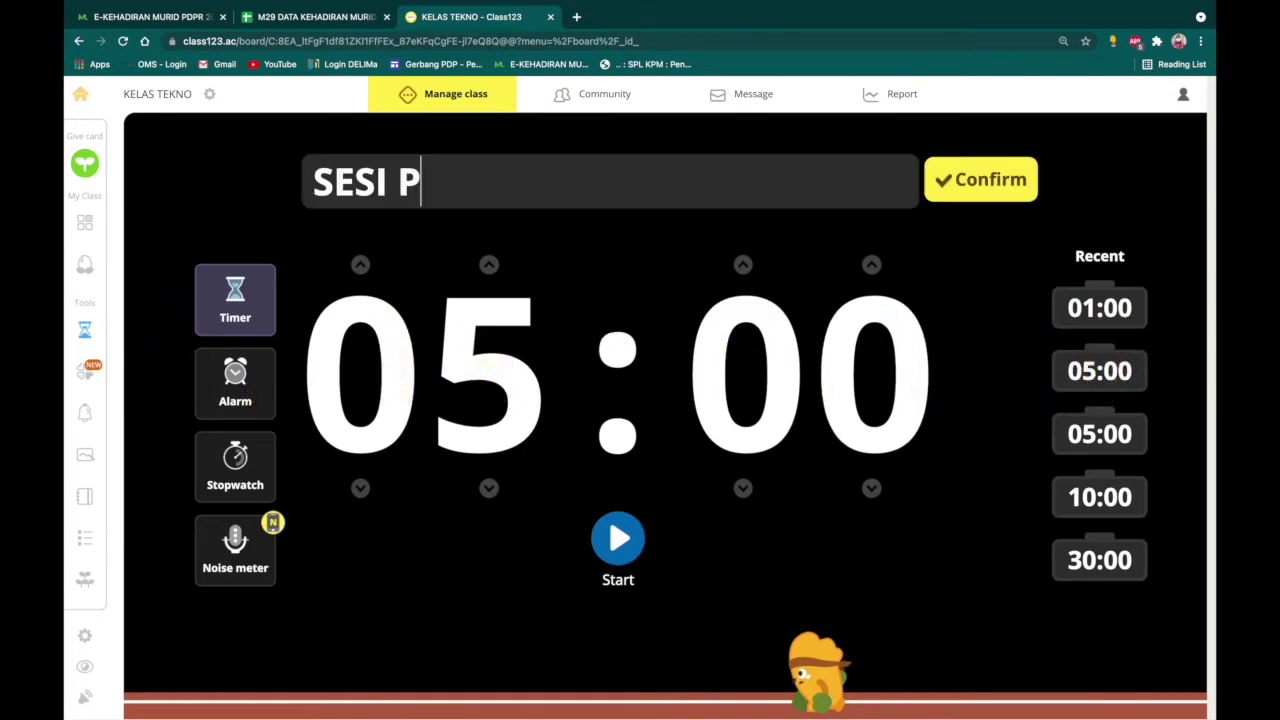
type("ERBINCANGAN")
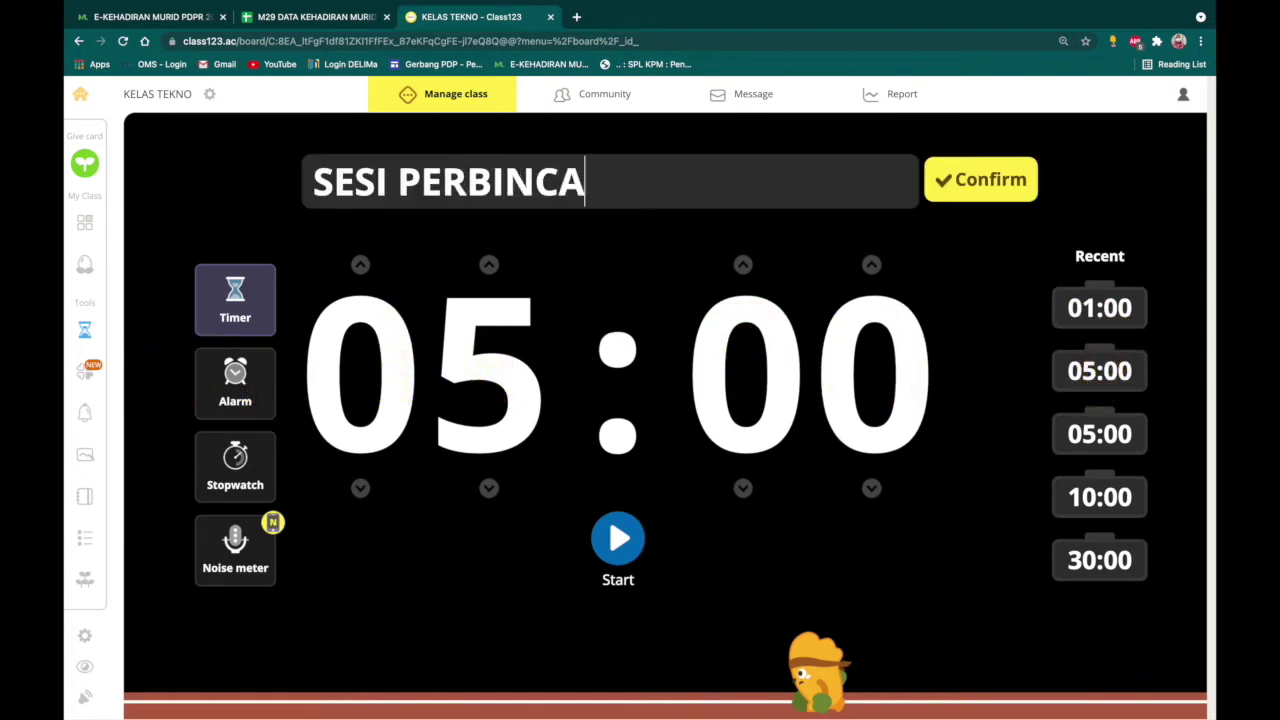
left_click(1008, 187)
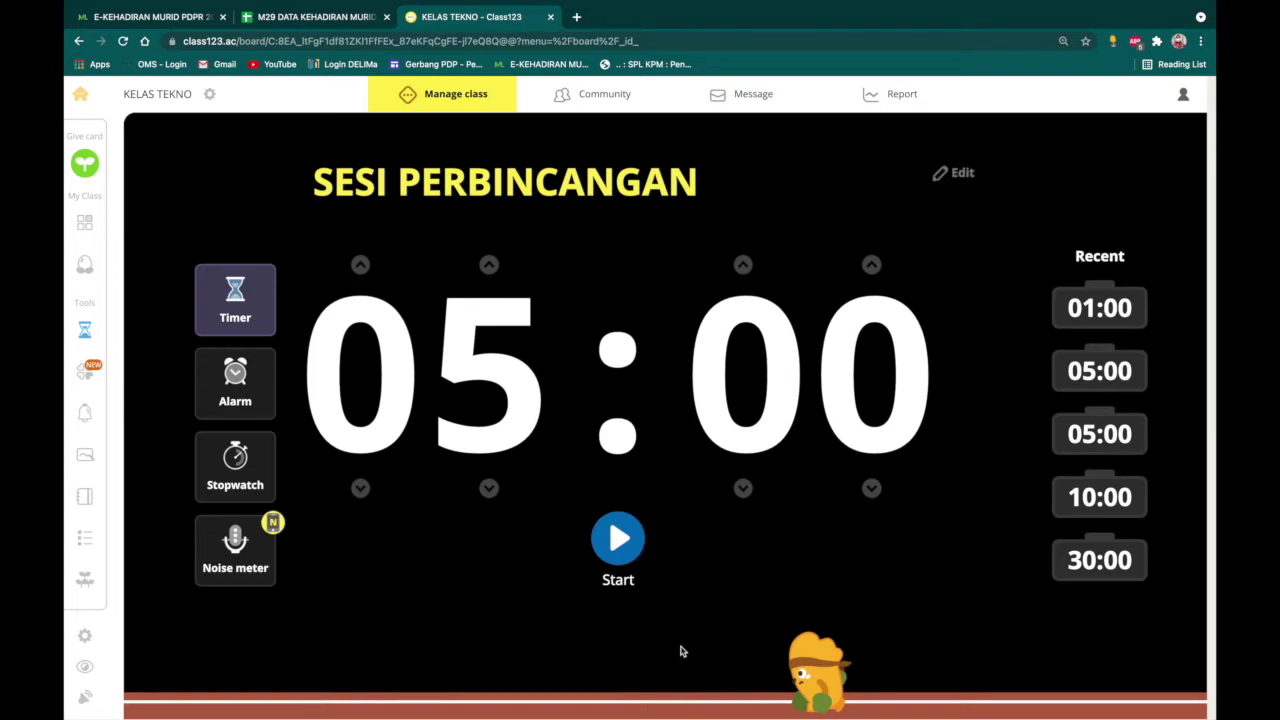
left_click(624, 550)
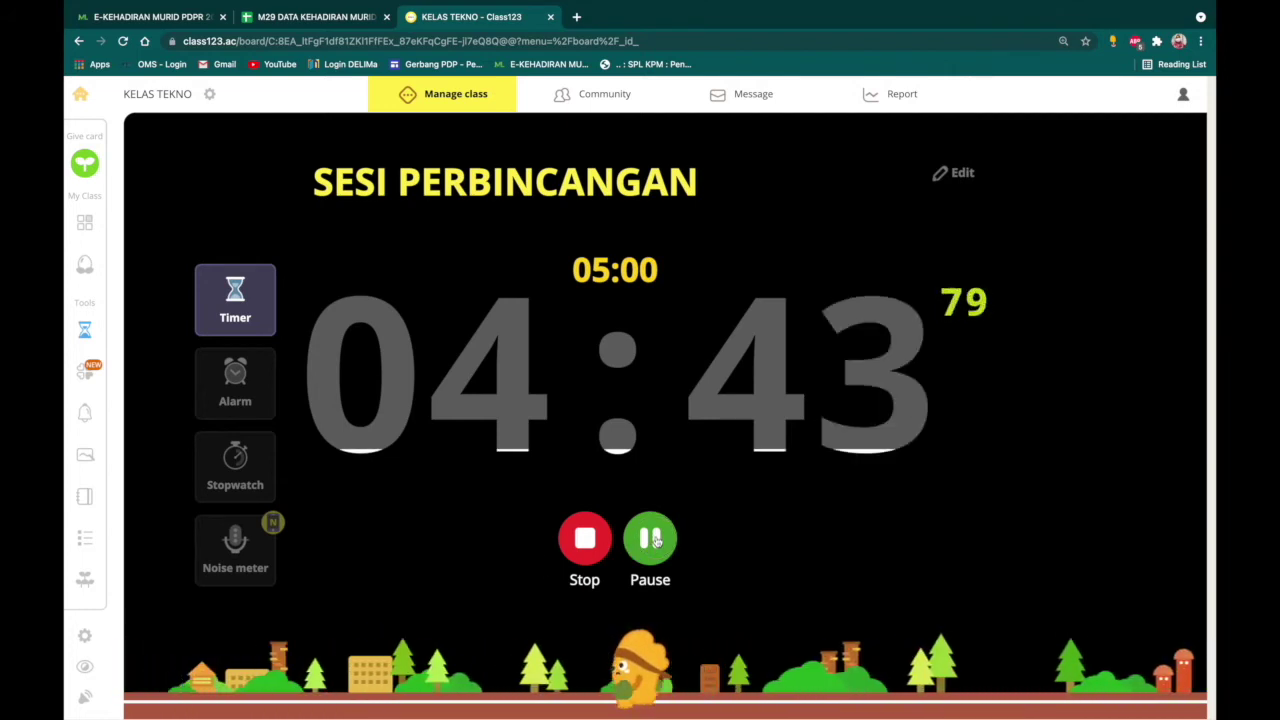
left_click(652, 540)
Step: Shuffle the students in Lucky Draw and reveal the first hidden student
mouse_move(100, 372)
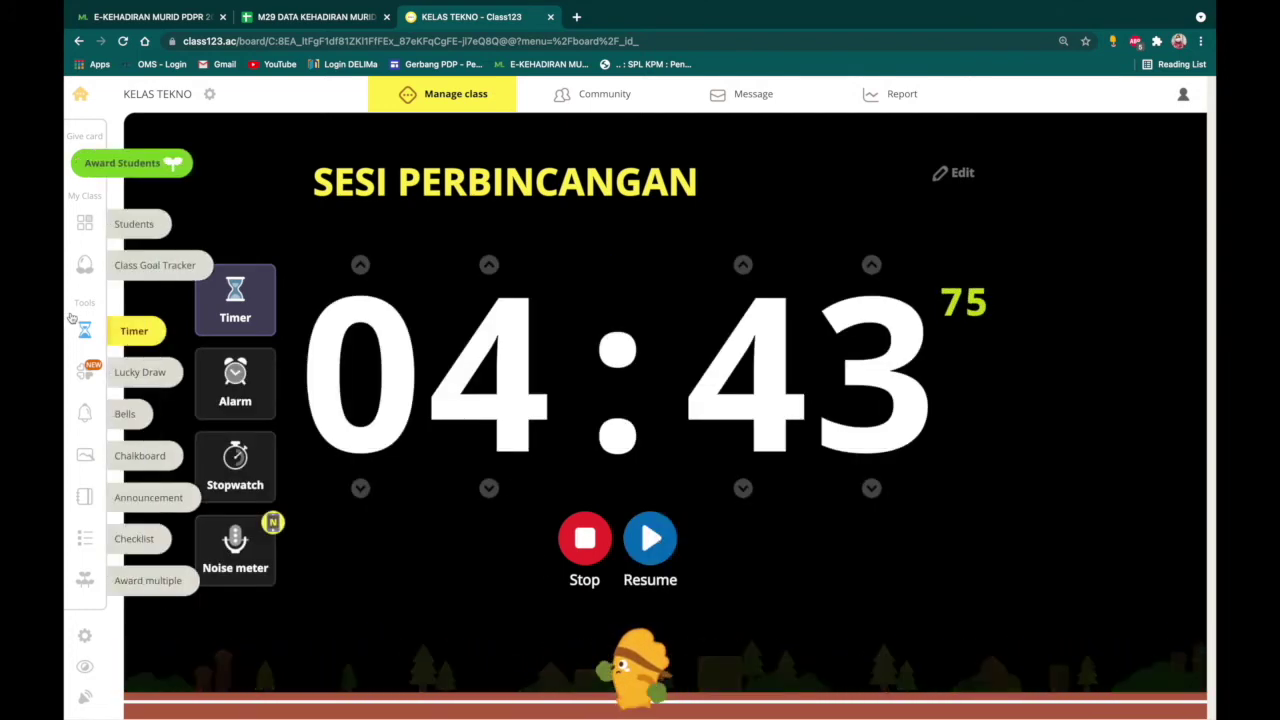
left_click(87, 372)
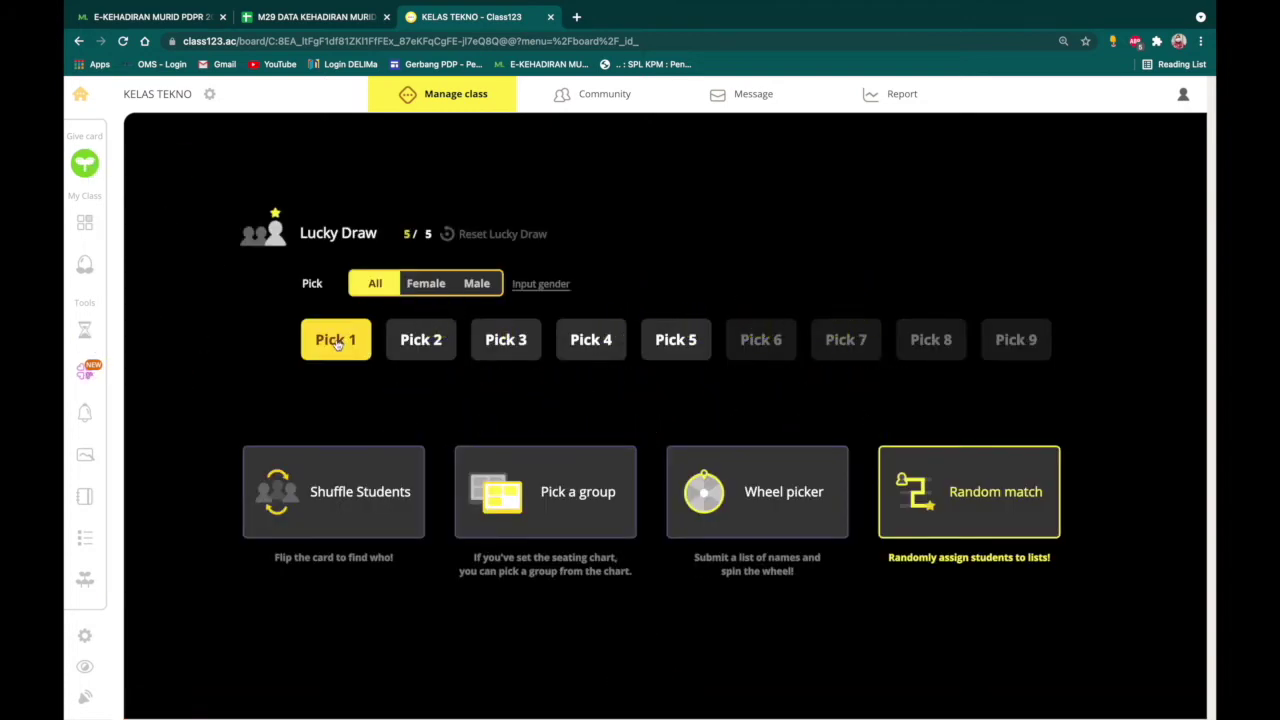
left_click(318, 510)
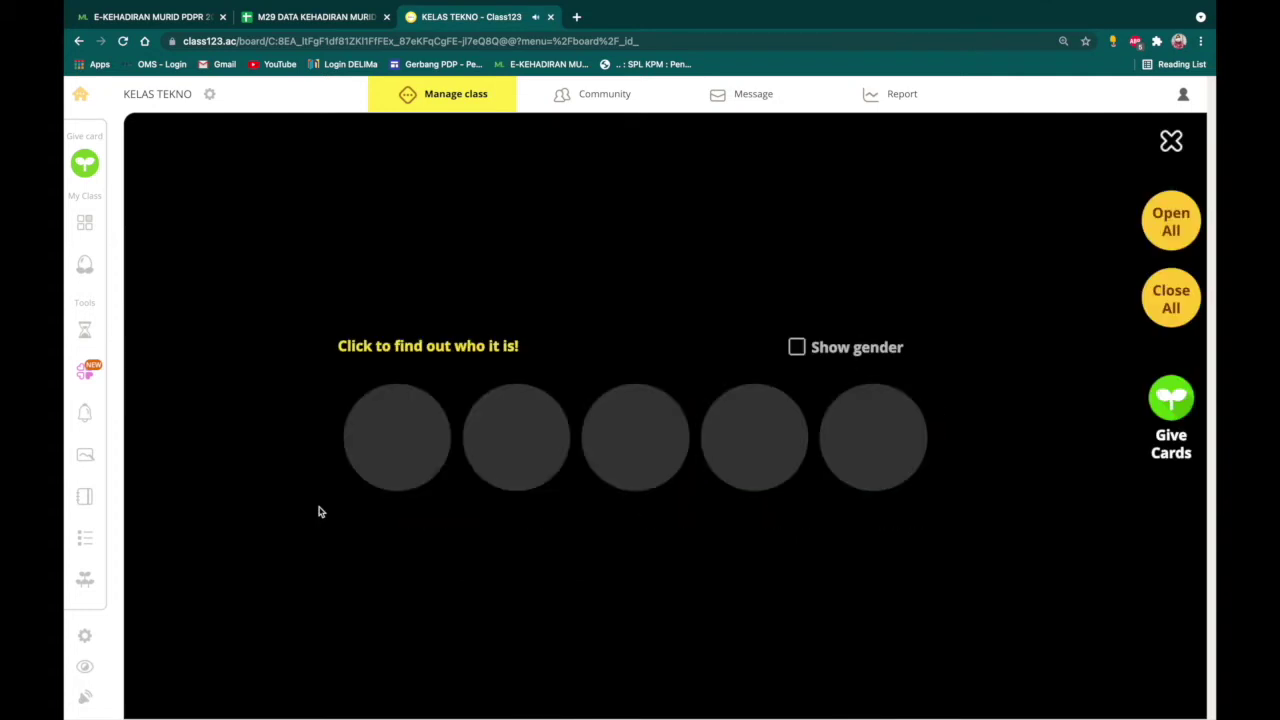
left_click(383, 454)
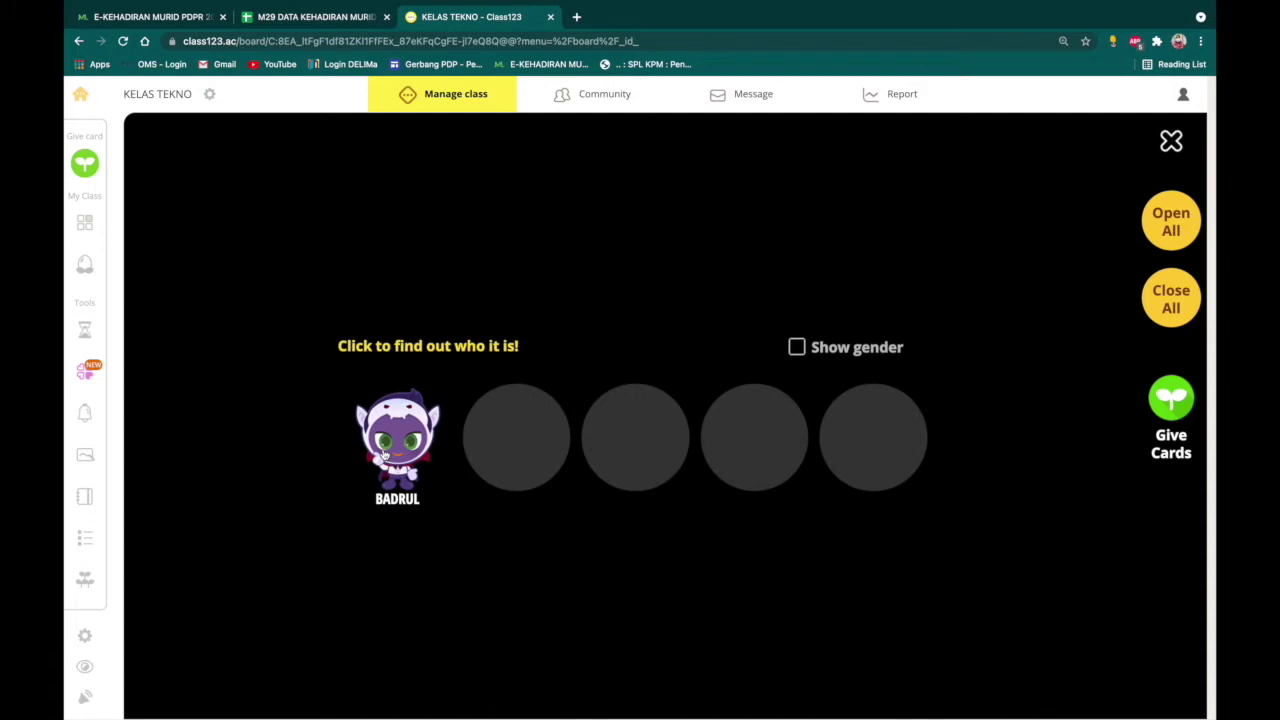
Step: Create the award card TERBAIK DALAM PENERANGAN! and give it to the student revealed in Shuffle Students
left_click(1171, 408)
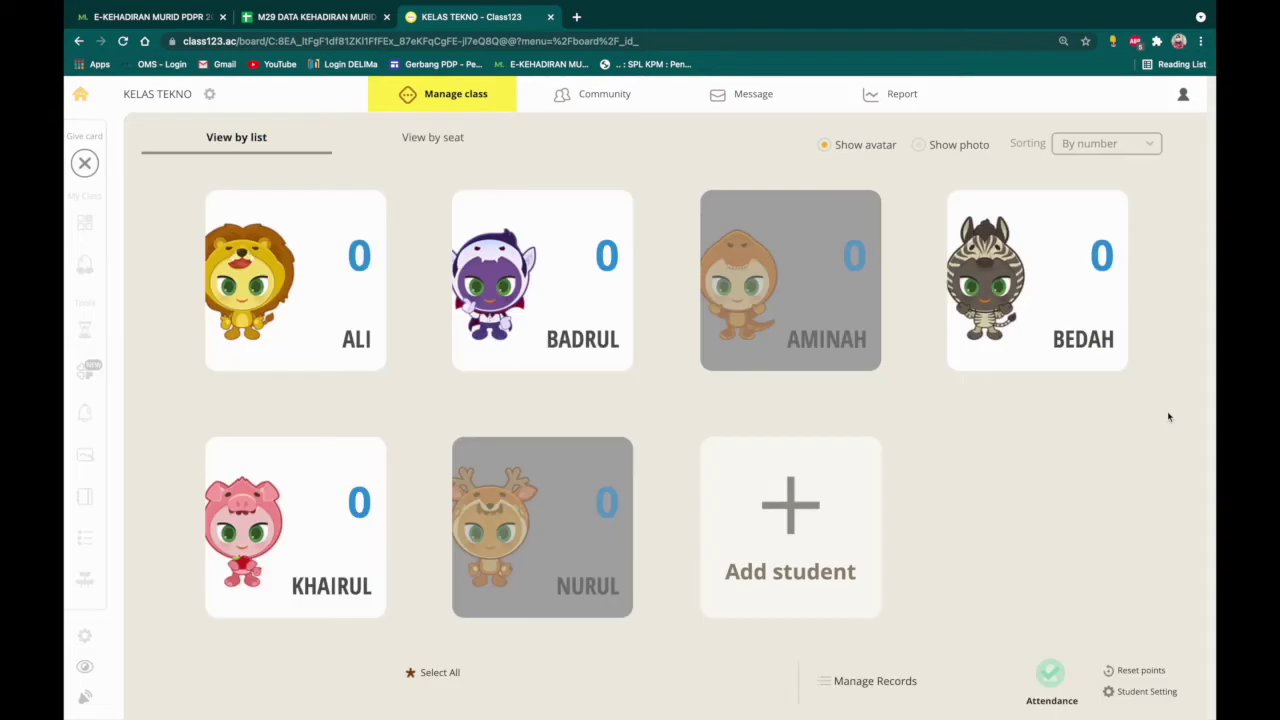
left_click(1000, 684)
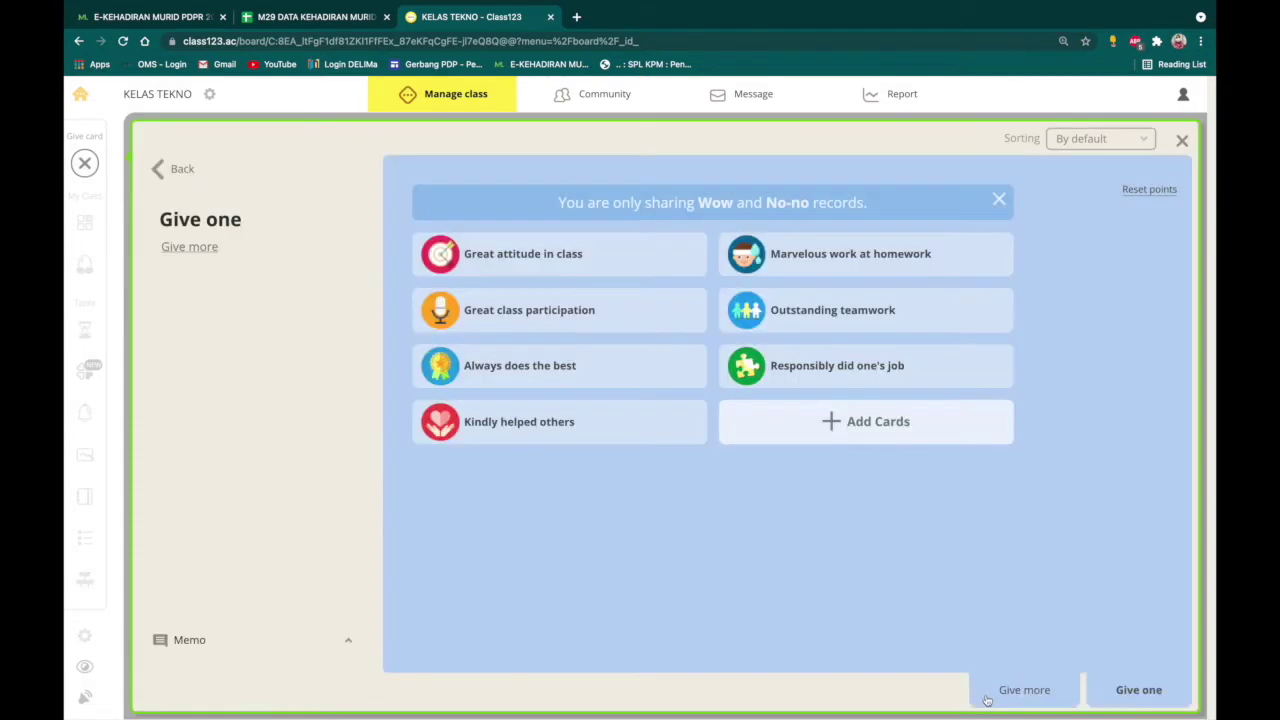
left_click(812, 423)
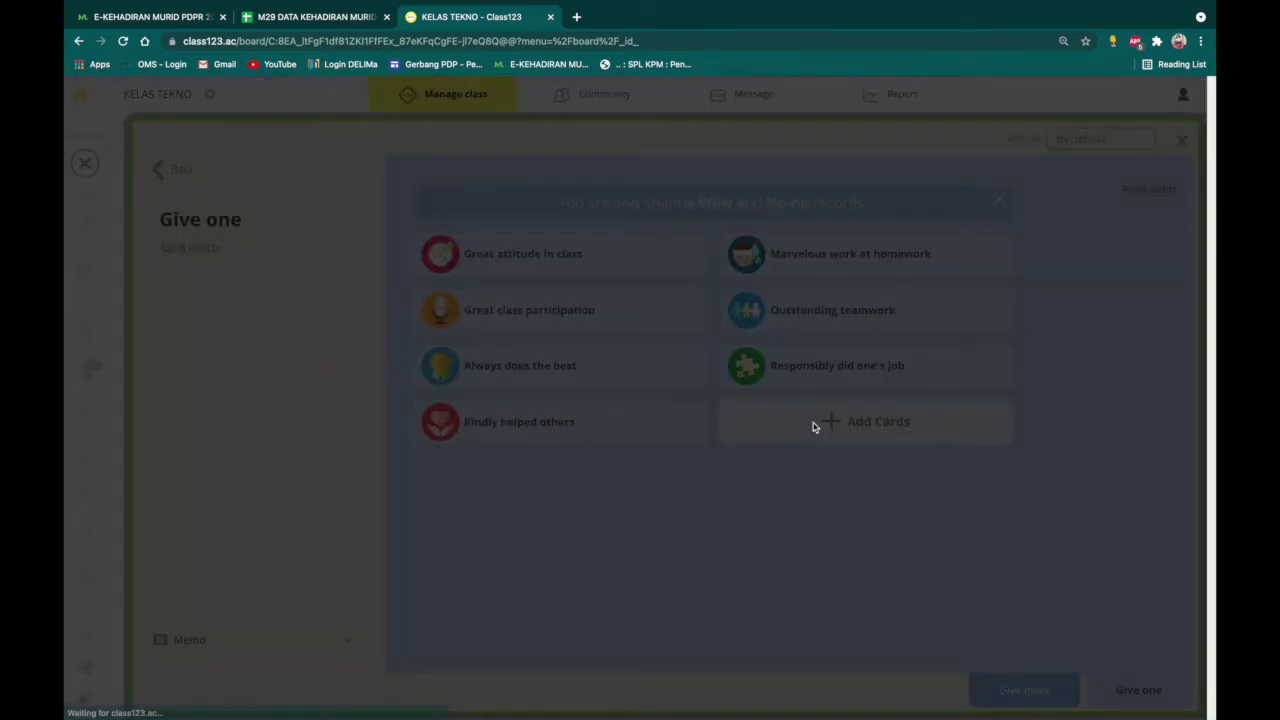
left_click(522, 387)
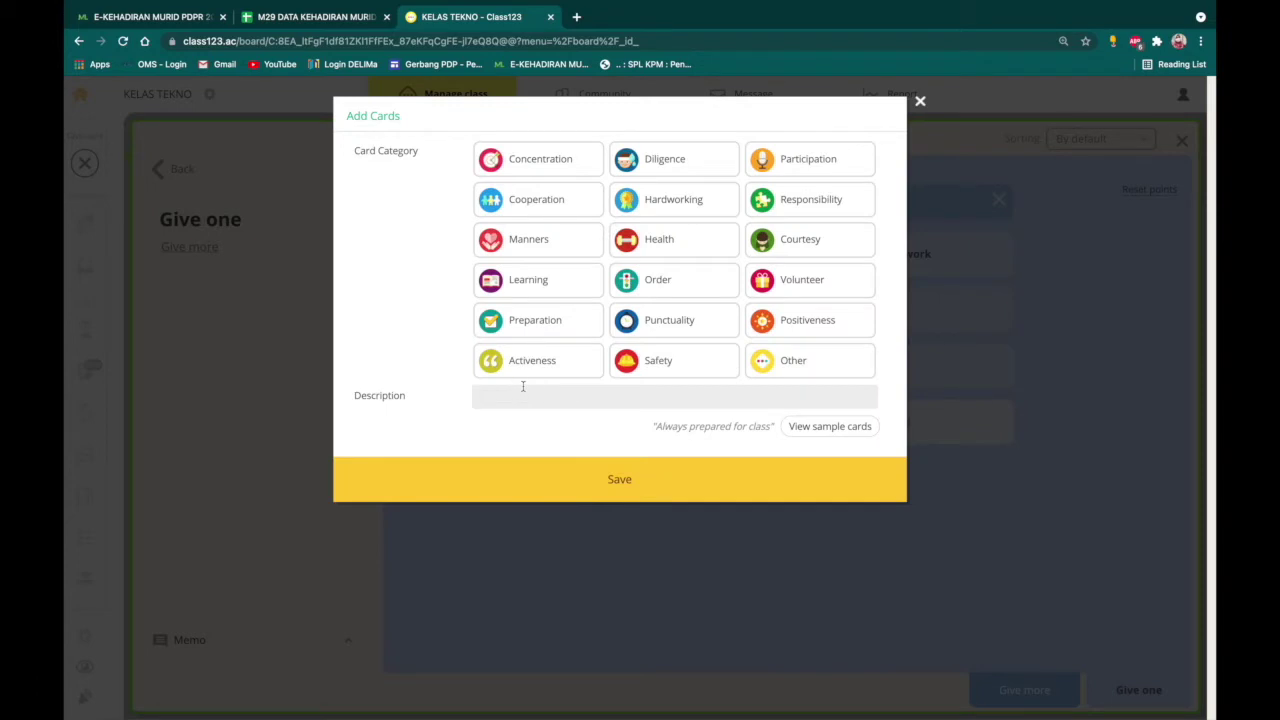
type("TERBAIK DALAM PENERANGAN")
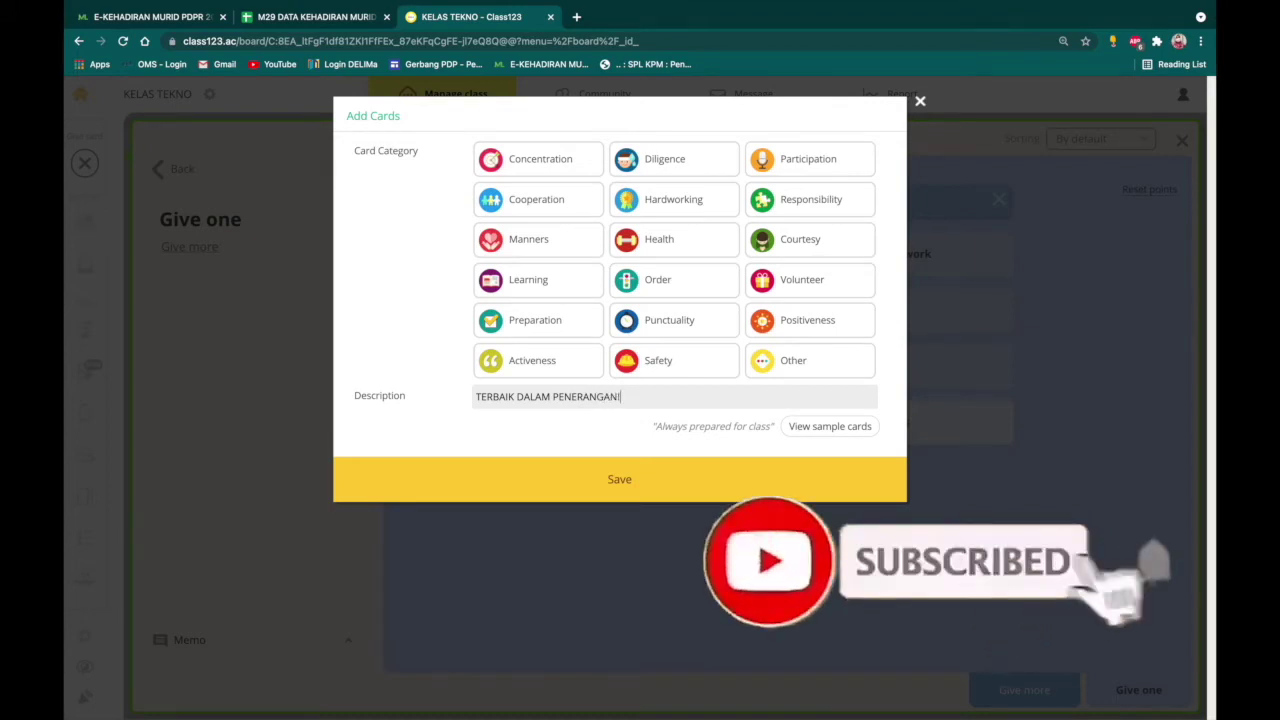
type("!")
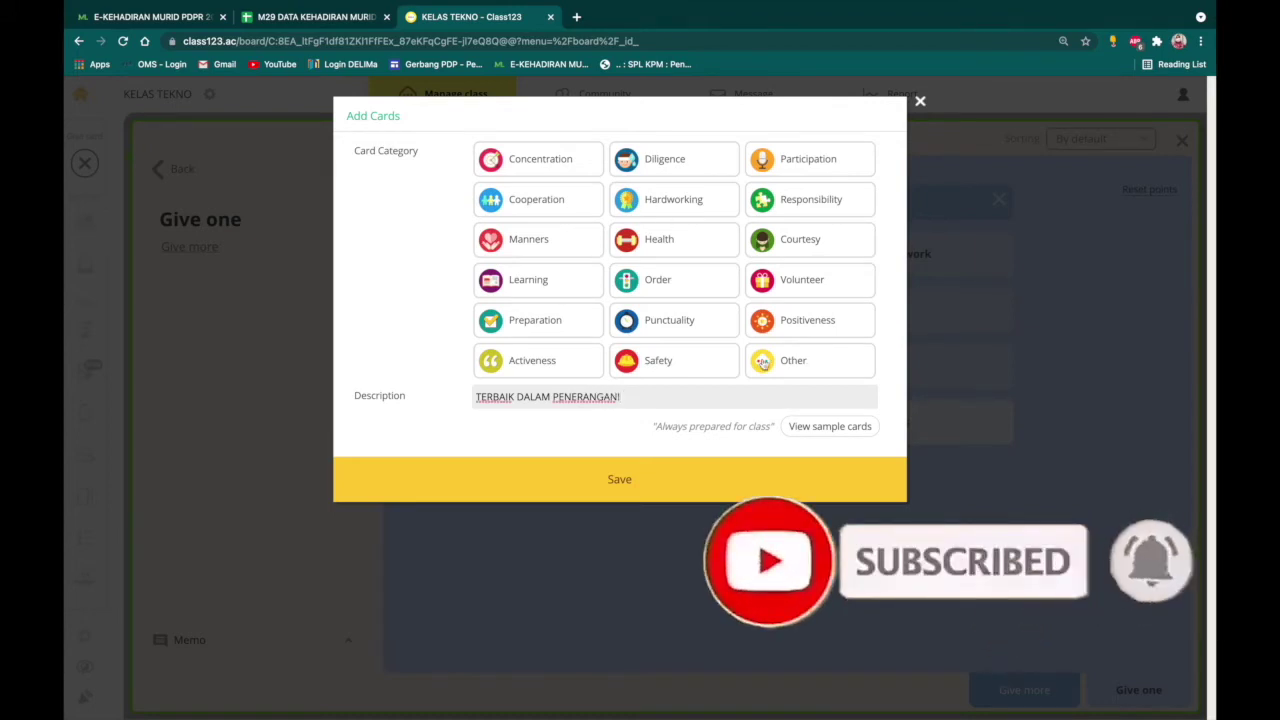
left_click(522, 362)
left_click(620, 480)
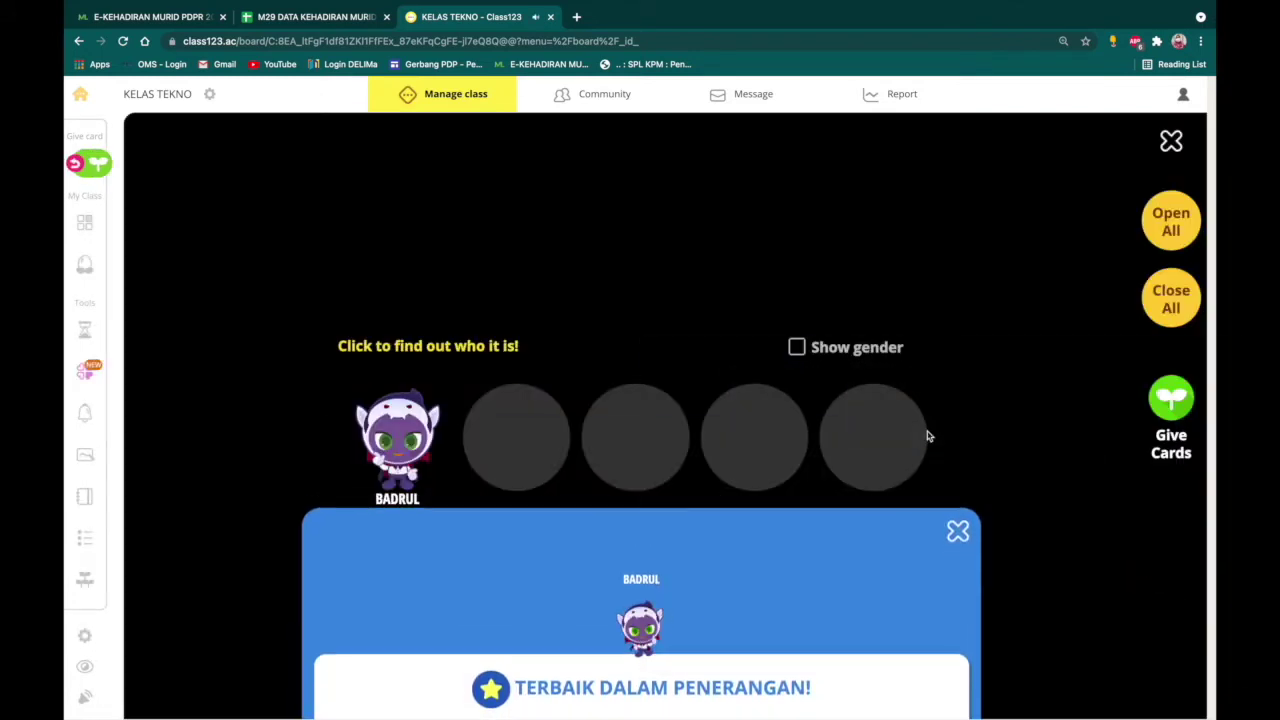
left_click(956, 528)
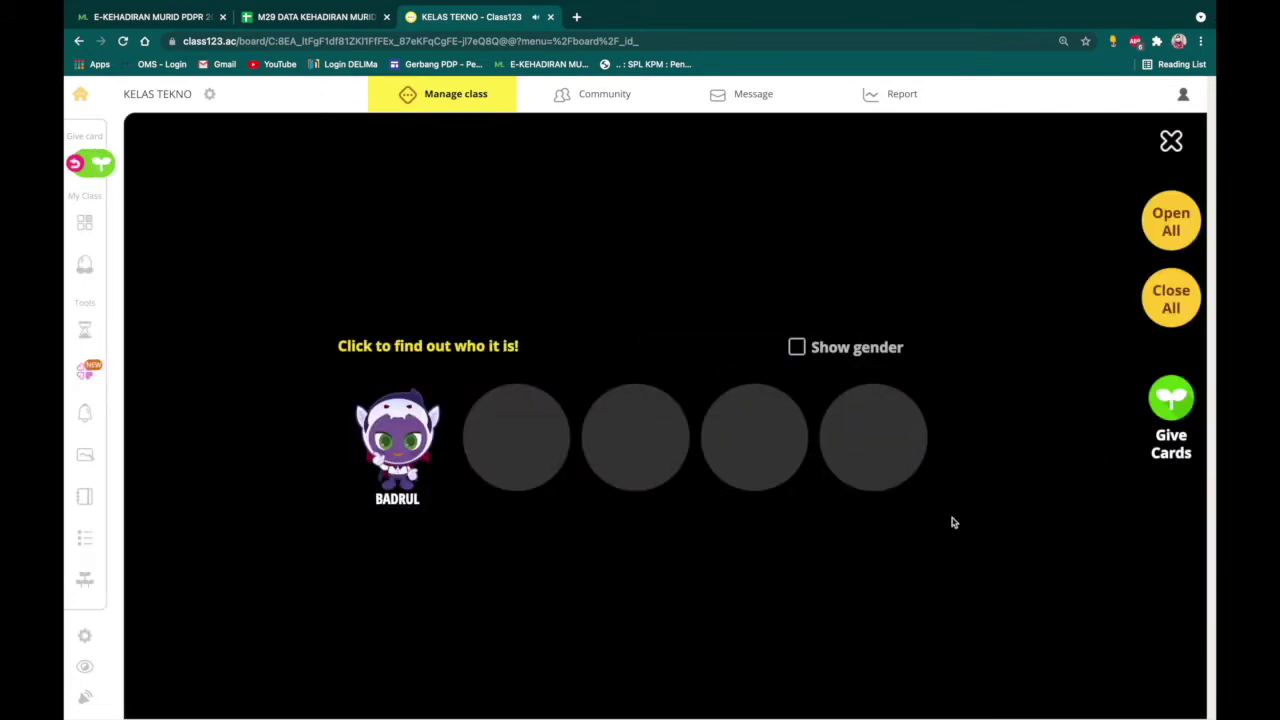
left_click(1171, 141)
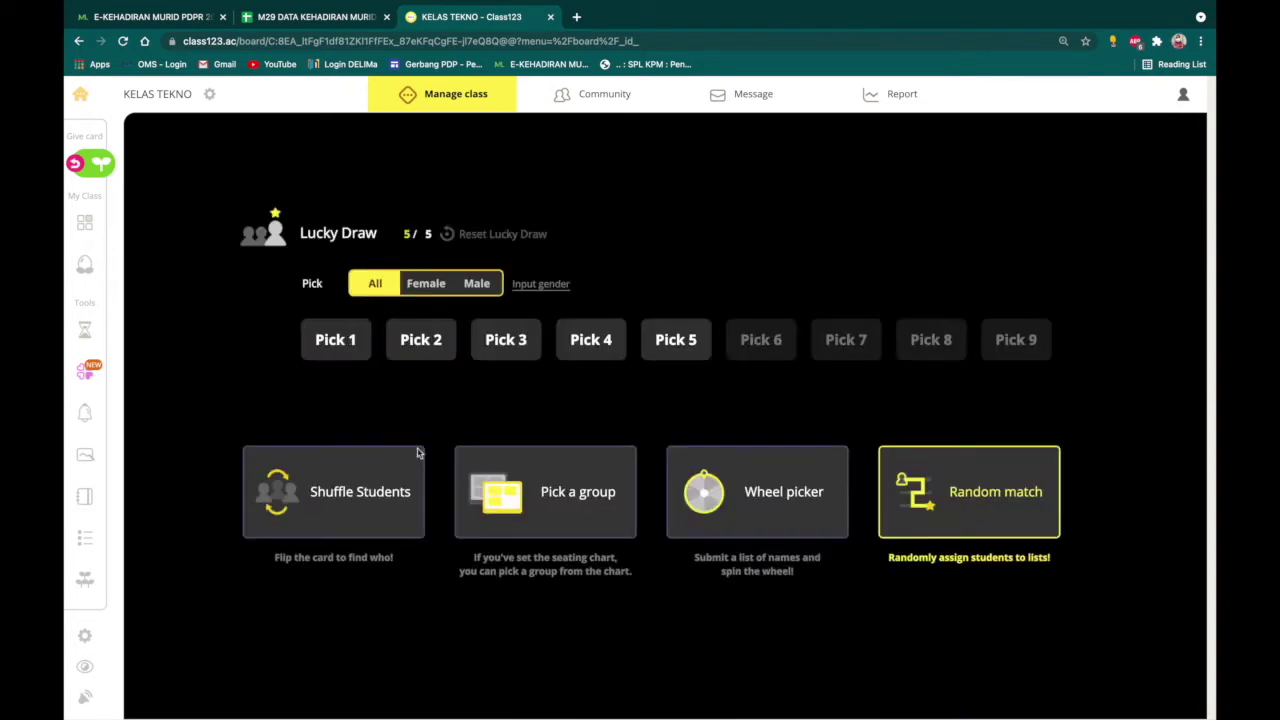
Step: Create a seating chart with students automatically placed into 3 groups
left_click(566, 507)
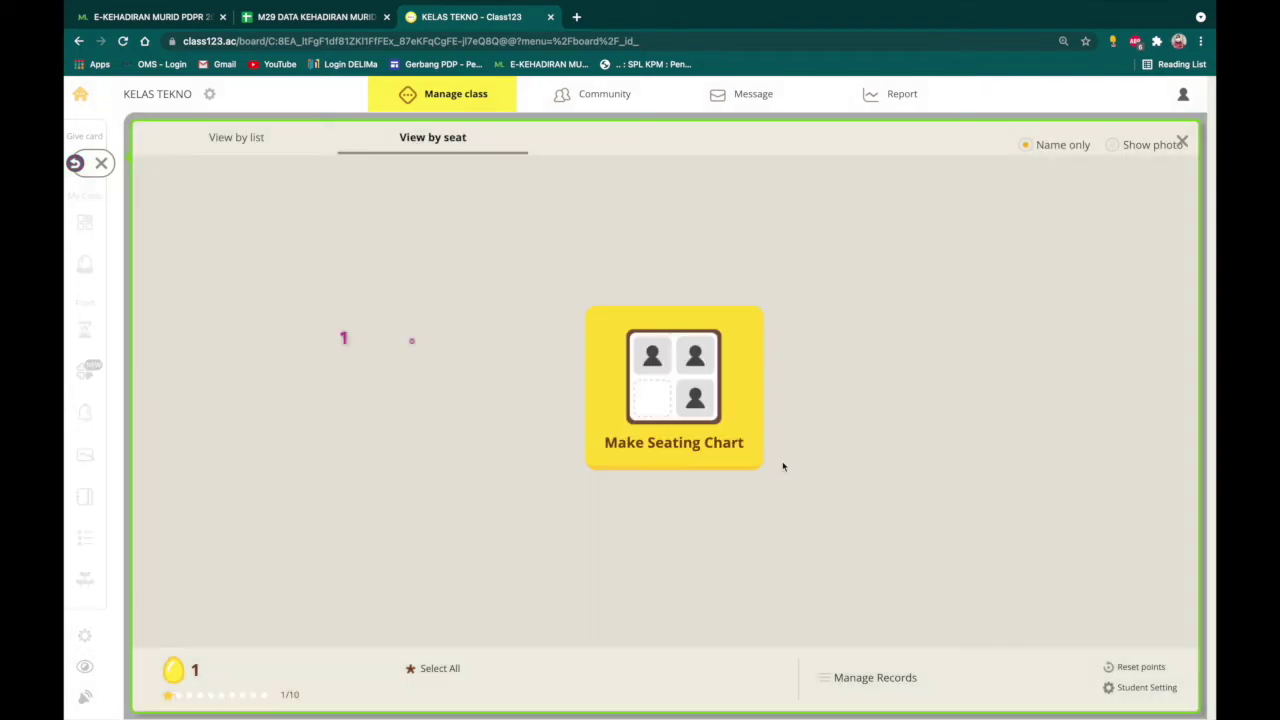
left_click(673, 429)
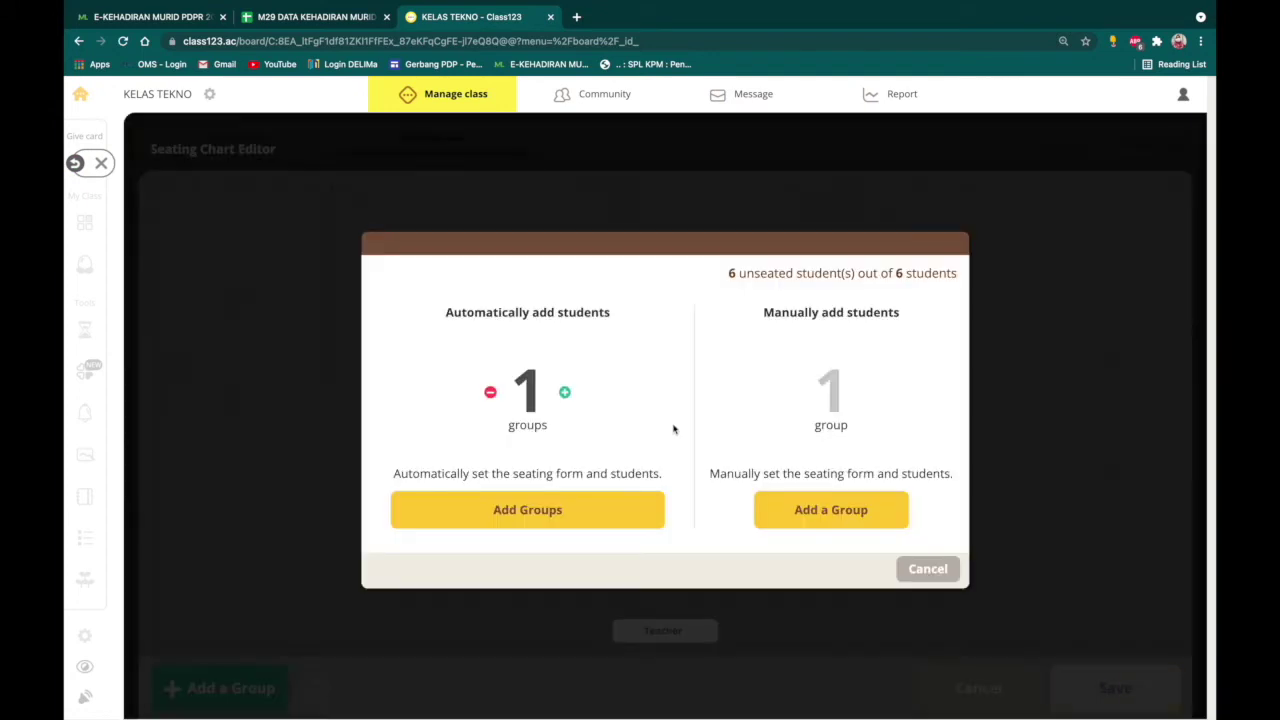
left_click(565, 393)
left_click(566, 394)
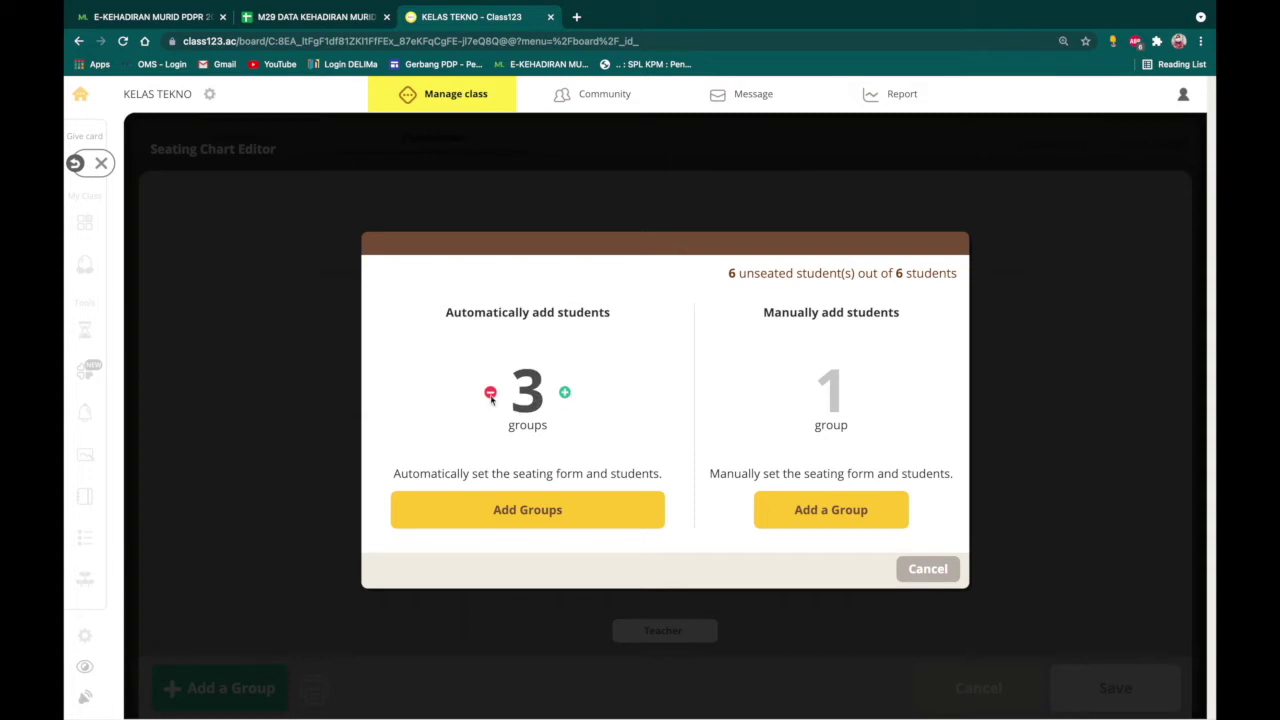
left_click(549, 525)
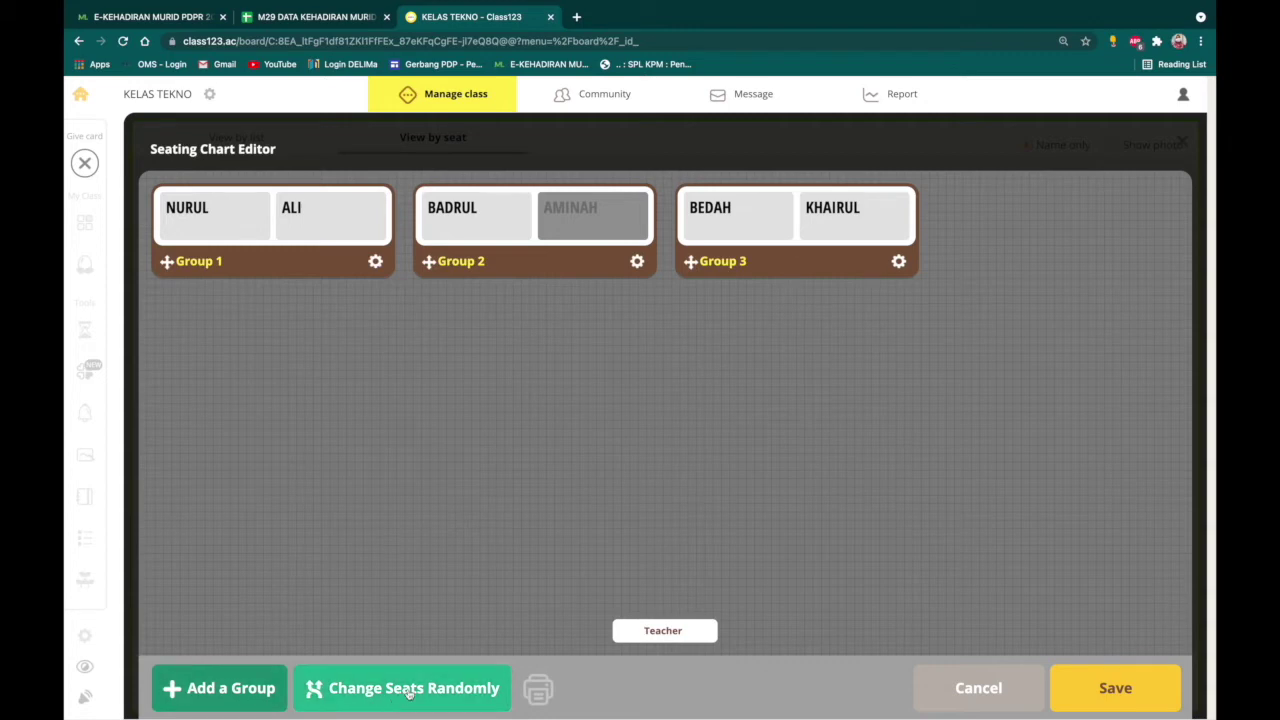
Step: Randomly change the students' seats across the three groups of the seating chart
left_click(455, 700)
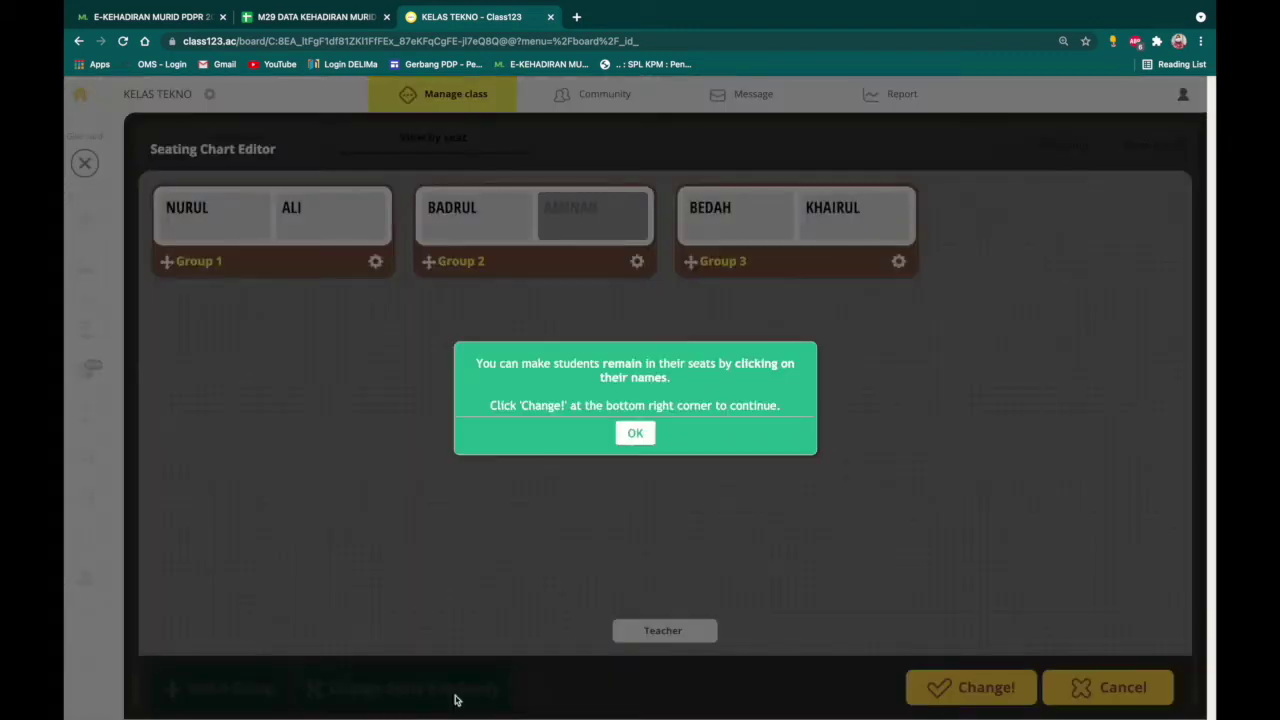
left_click(636, 432)
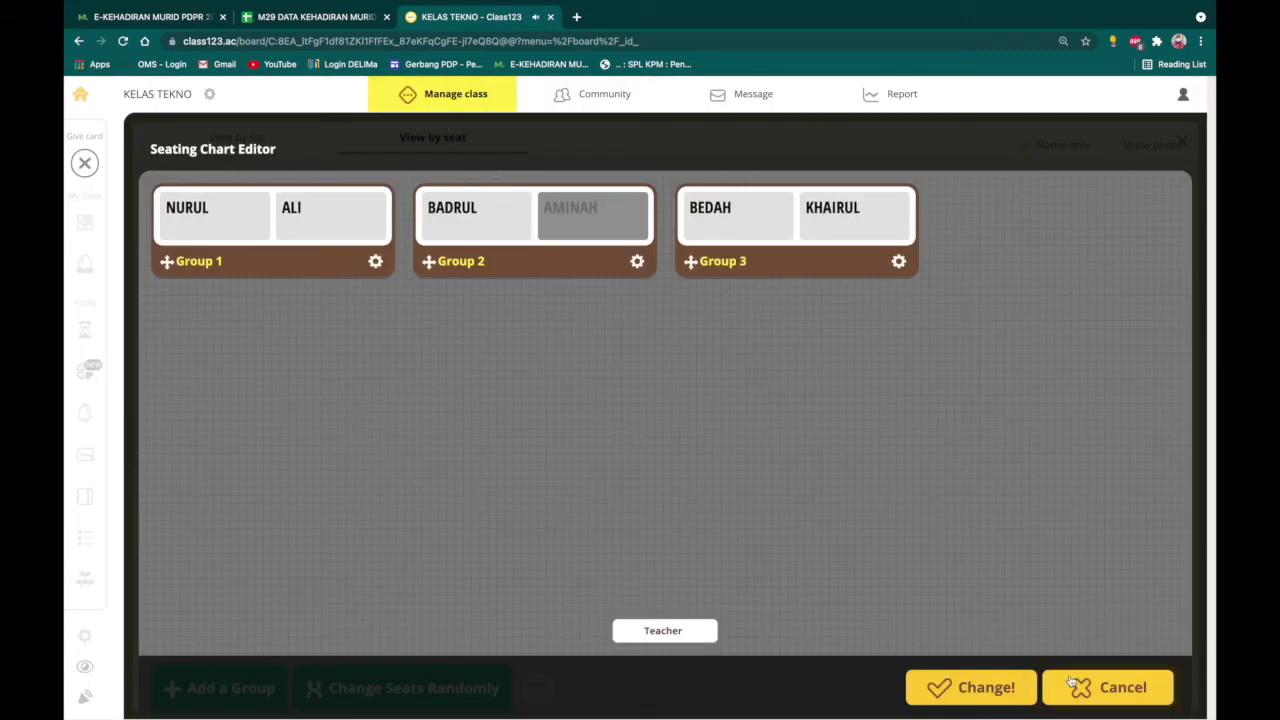
left_click(976, 700)
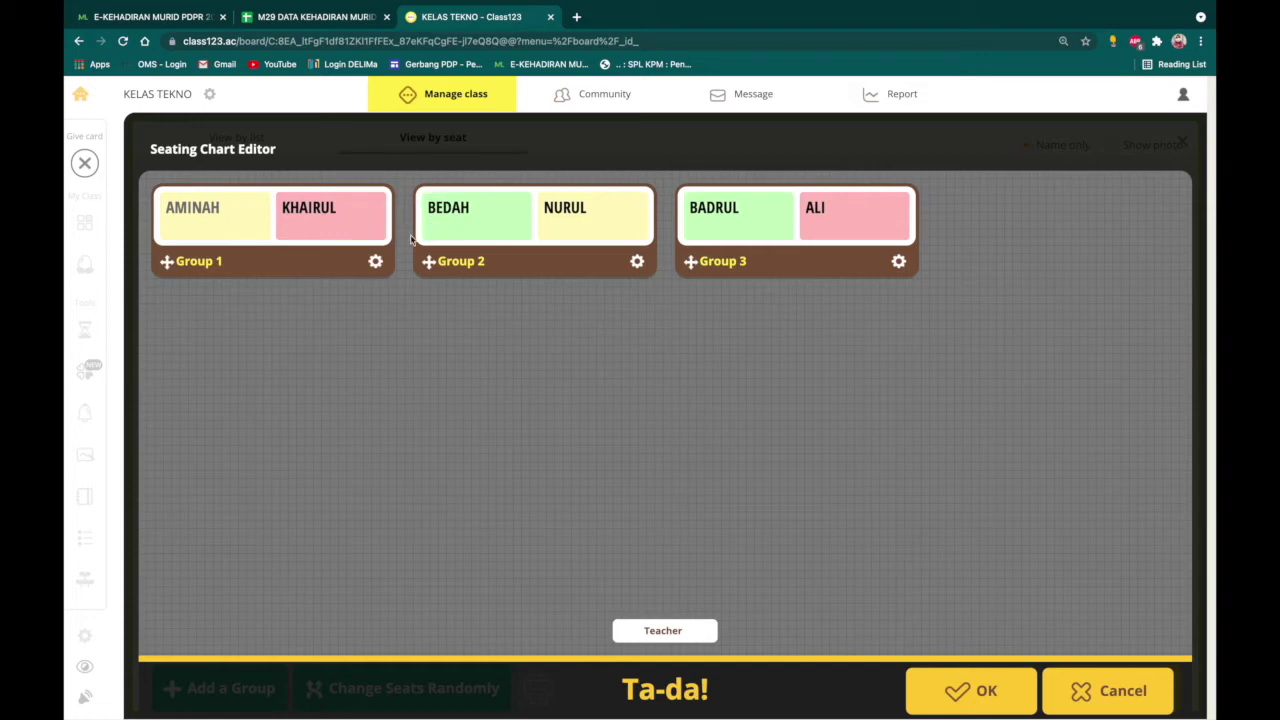
Step: Move Group 1 slightly towards Group 2, accept the random seat arrangement and save the seating chart
left_click_drag(166, 261, 240, 262)
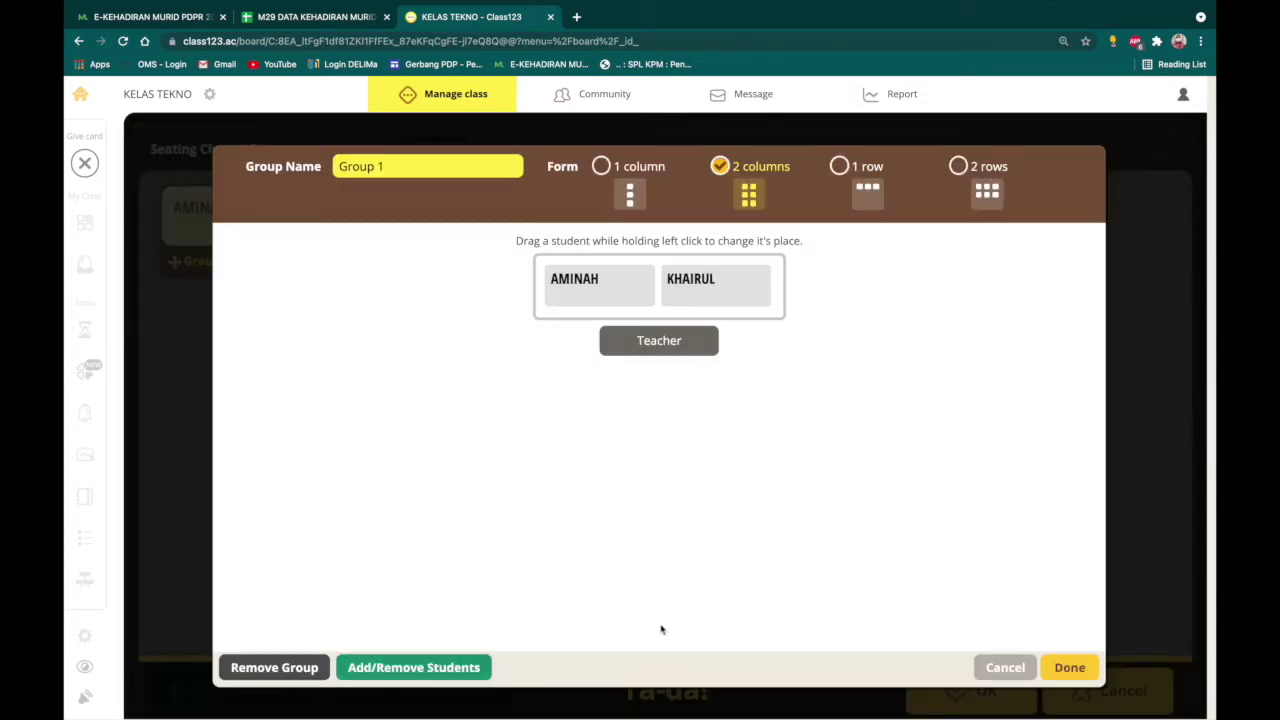
left_click(1069, 667)
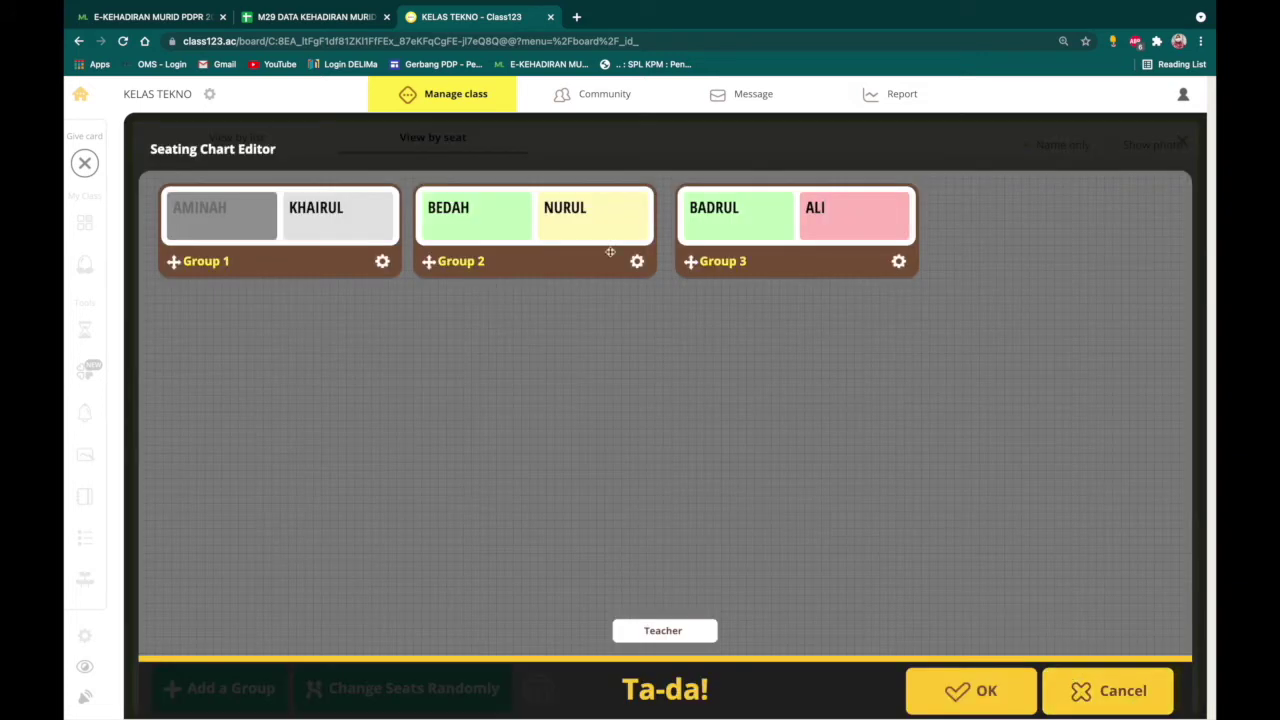
left_click(1005, 692)
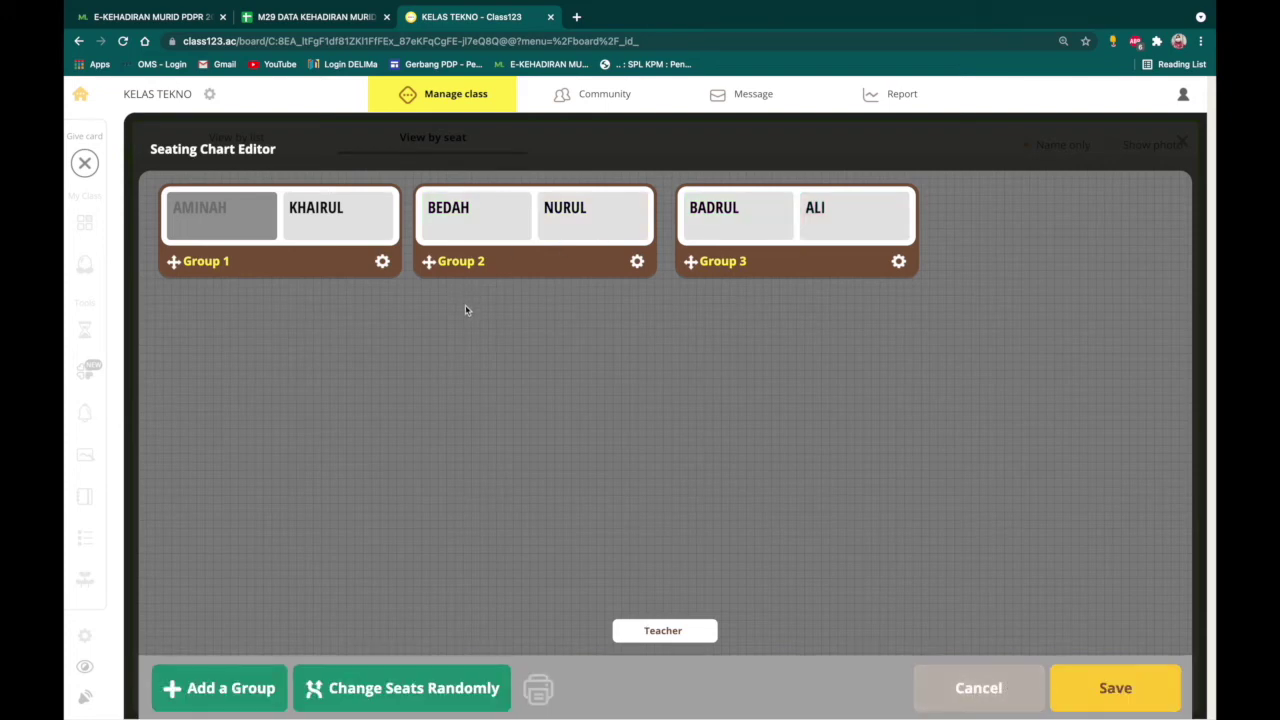
left_click(1108, 683)
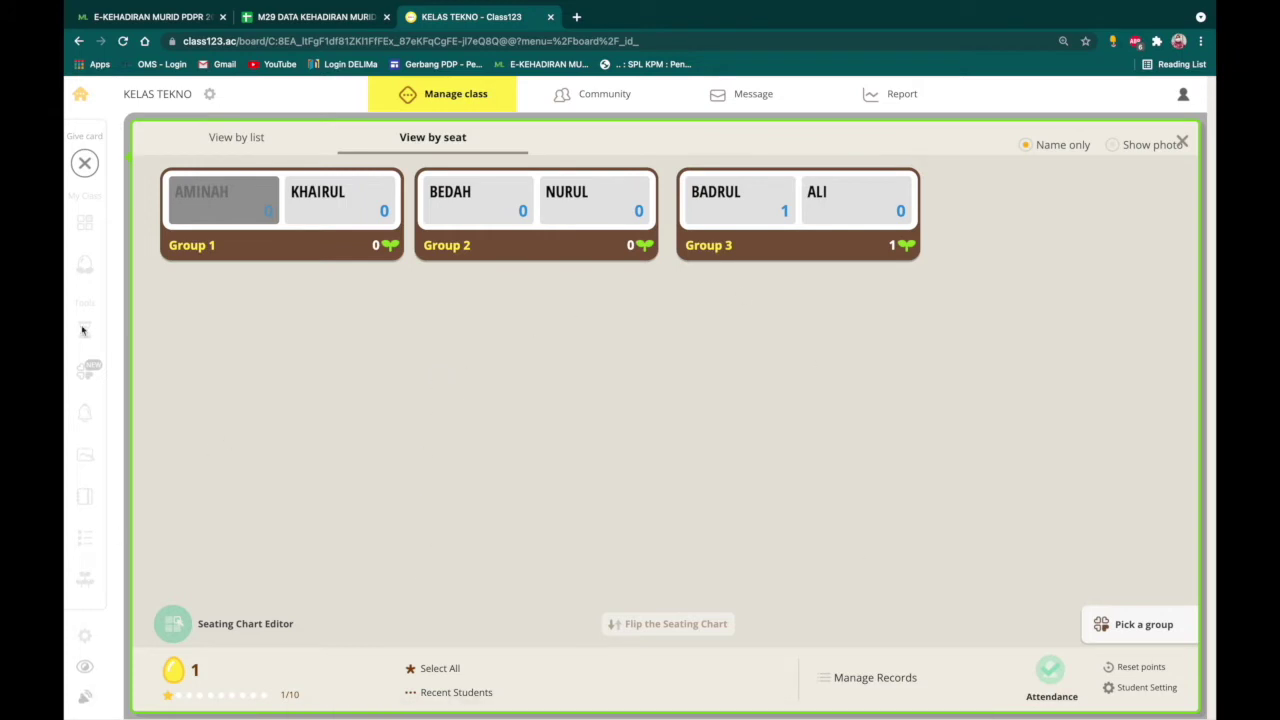
Step: Pick a random group from the seating chart and return to Lucky Draw
left_click(1127, 625)
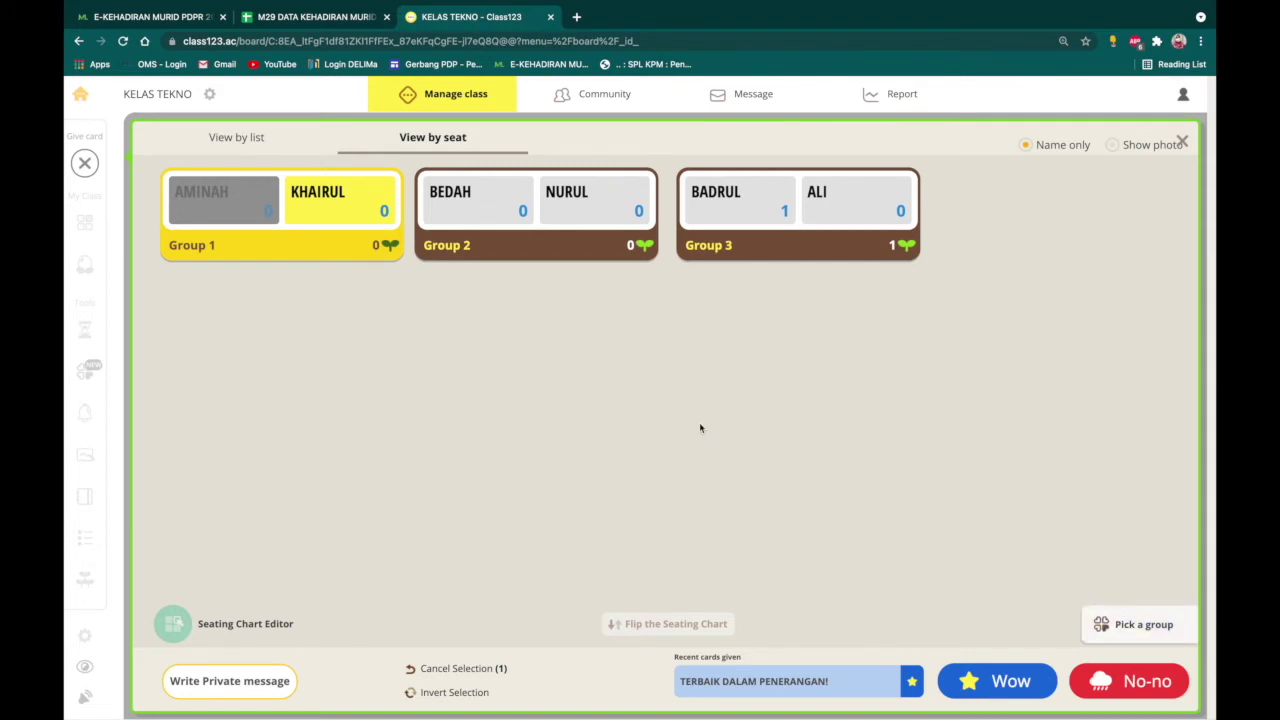
left_click(1184, 143)
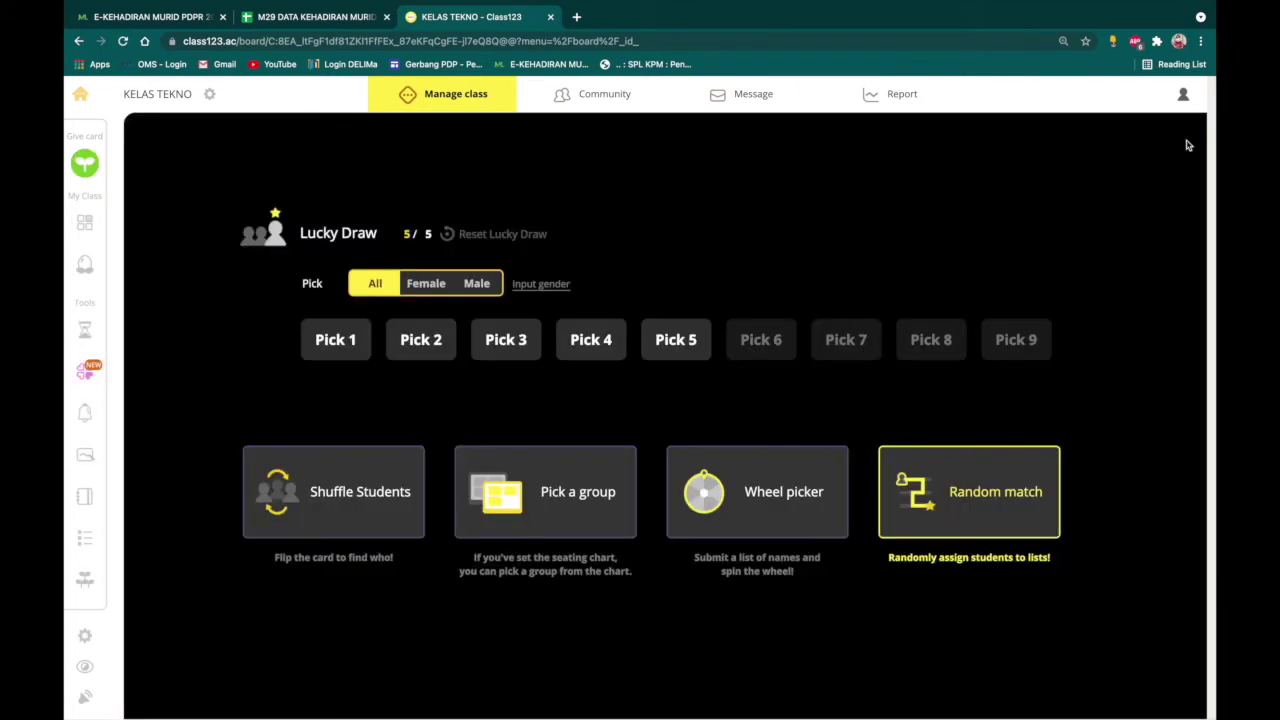
Step: Spin the Wheel picker and review its list of names in the wheel editor
left_click(840, 526)
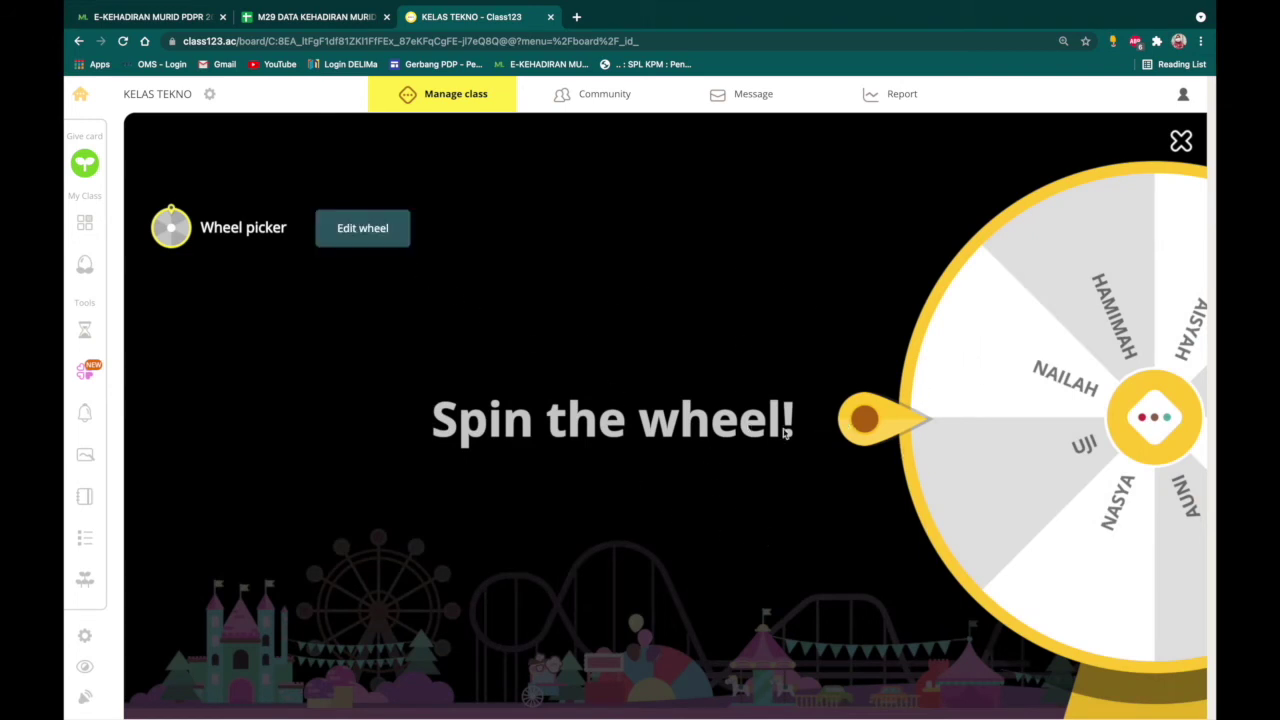
left_click(1172, 432)
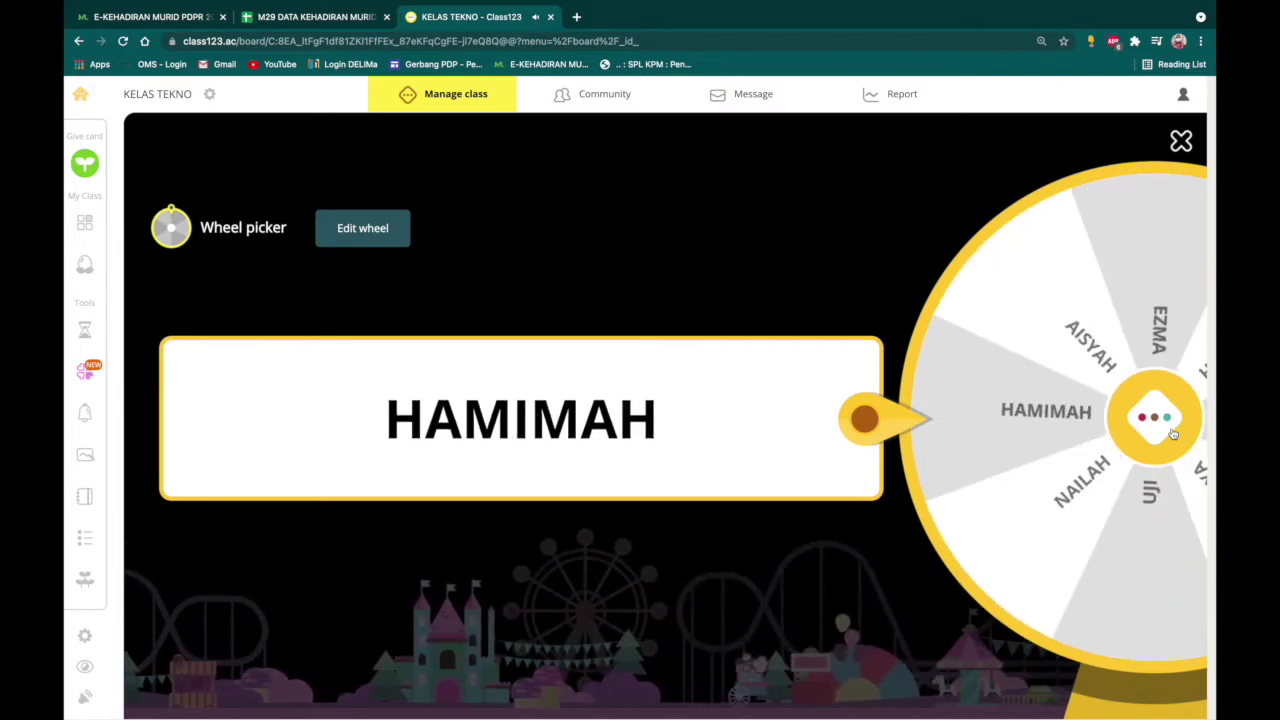
left_click(362, 228)
left_click_drag(486, 345, 420, 232)
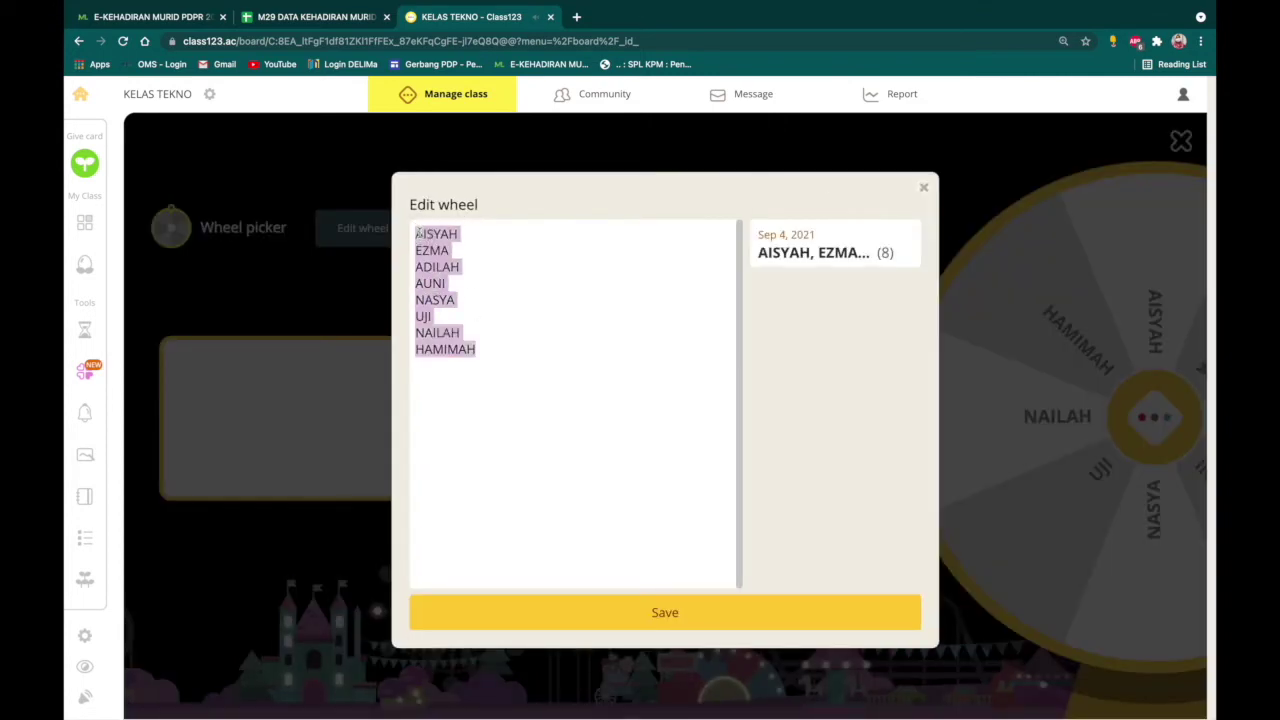
left_click(924, 188)
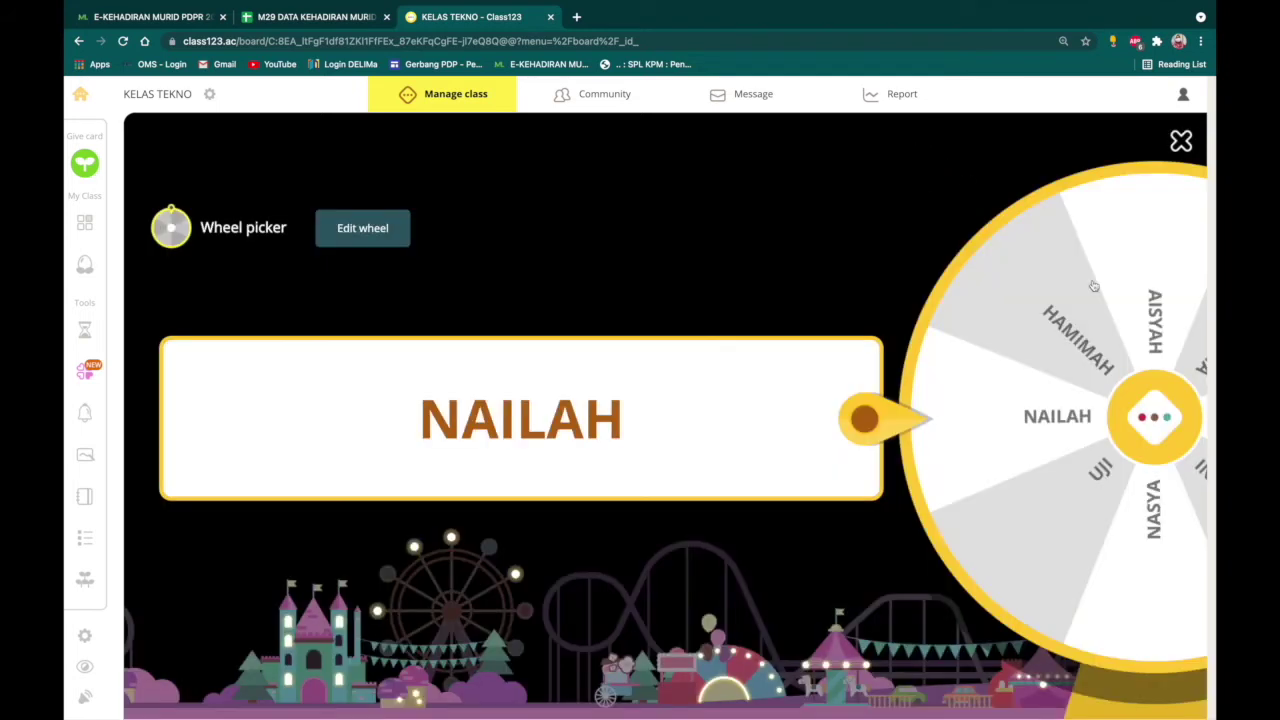
left_click(1183, 143)
Step: Try to save the Random match list without entering any items
left_click(963, 516)
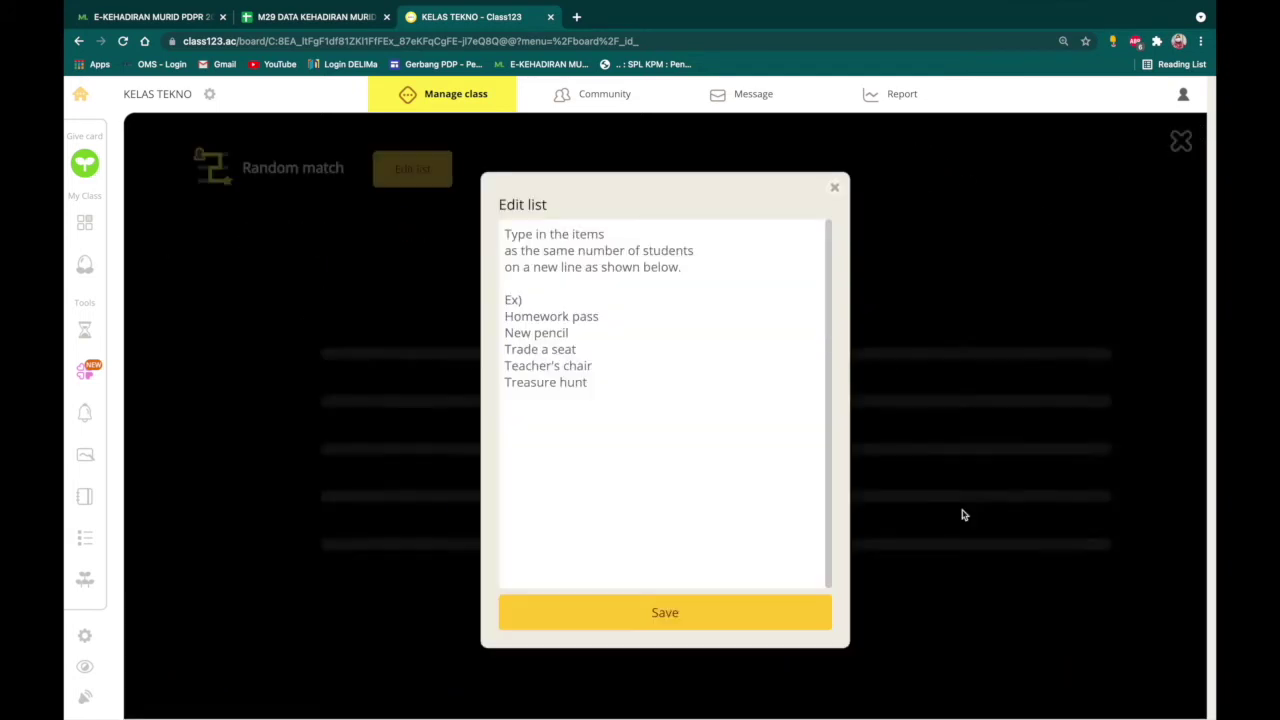
left_click(710, 619)
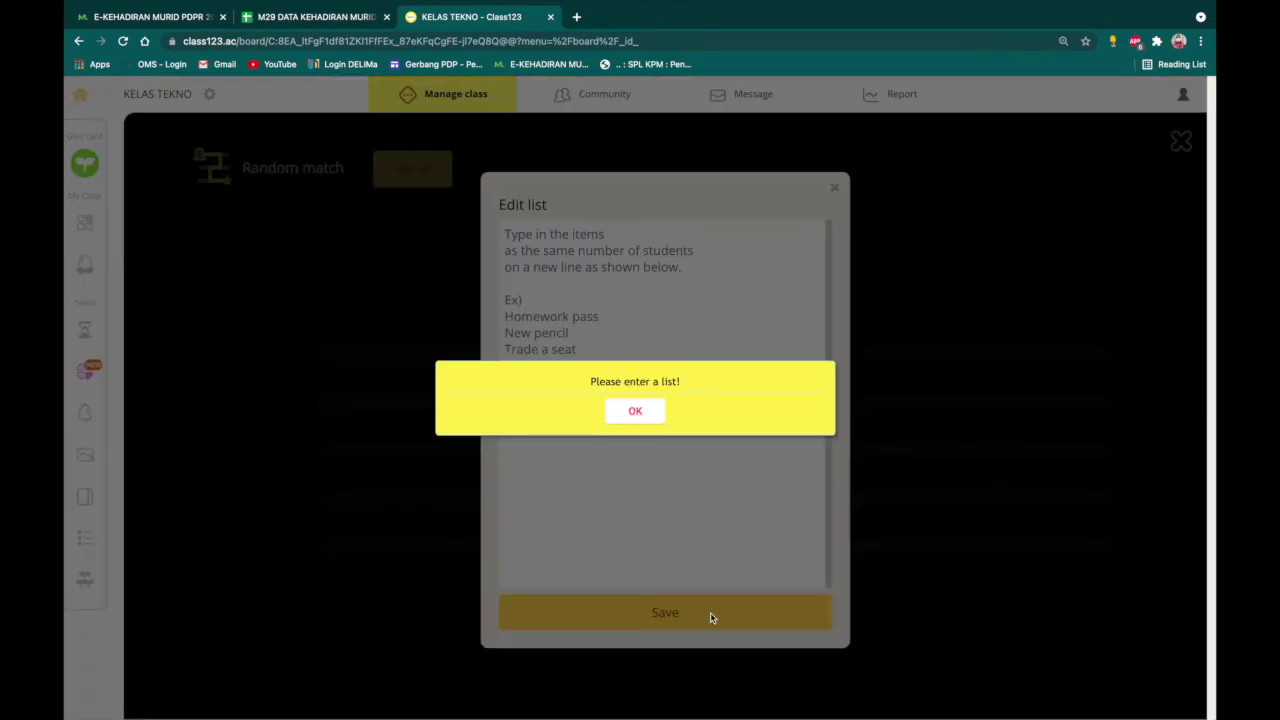
left_click(635, 410)
left_click(836, 189)
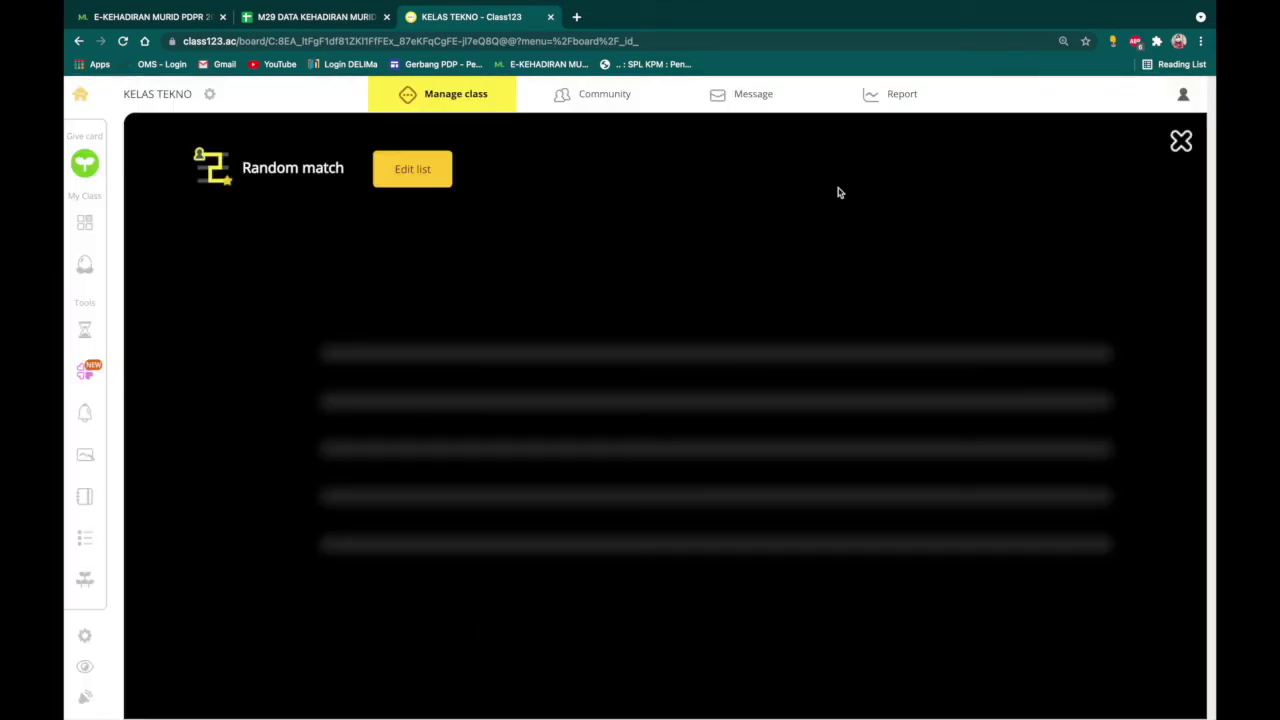
left_click(1180, 141)
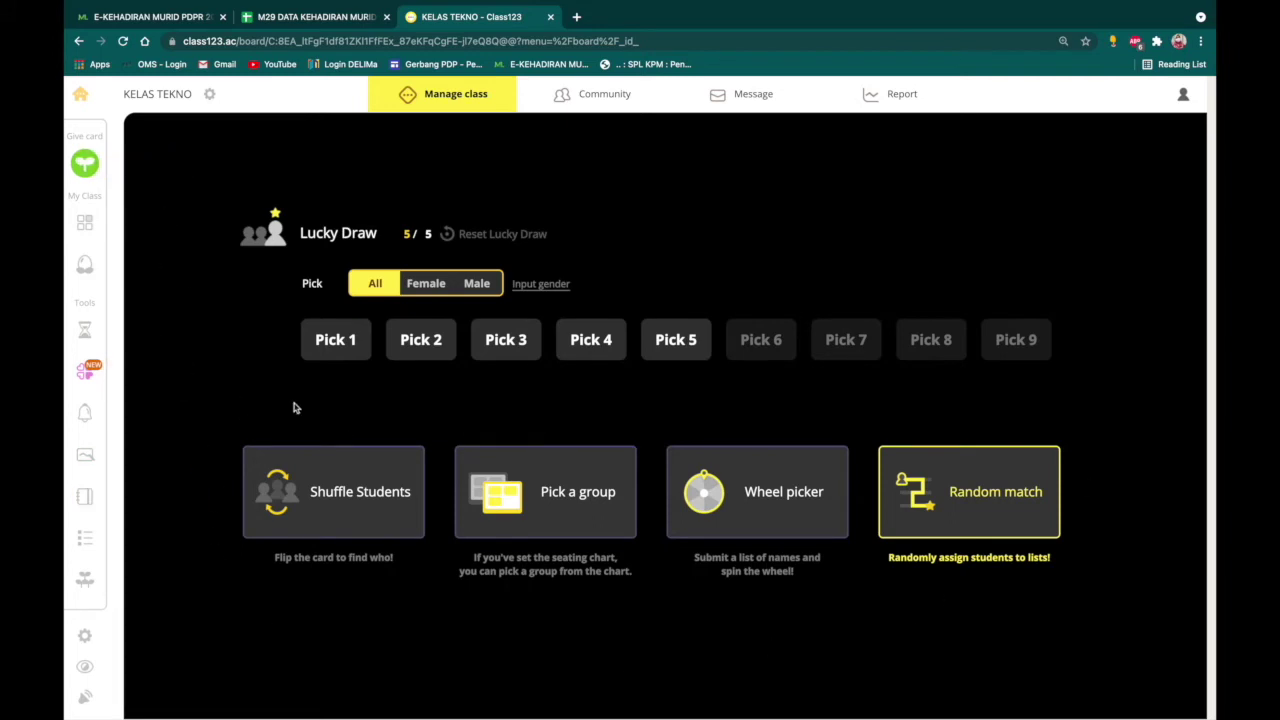
Step: Draw one random student in Lucky Draw and view the card award options for that student
left_click(345, 347)
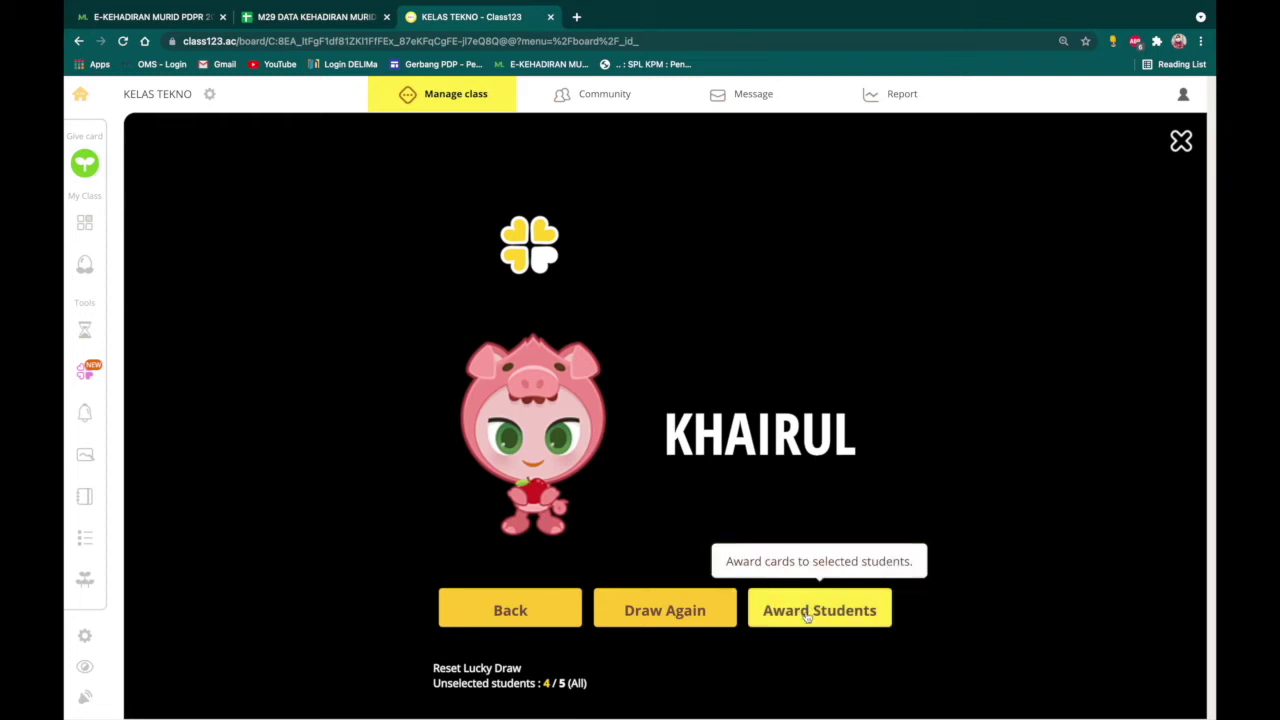
left_click(807, 616)
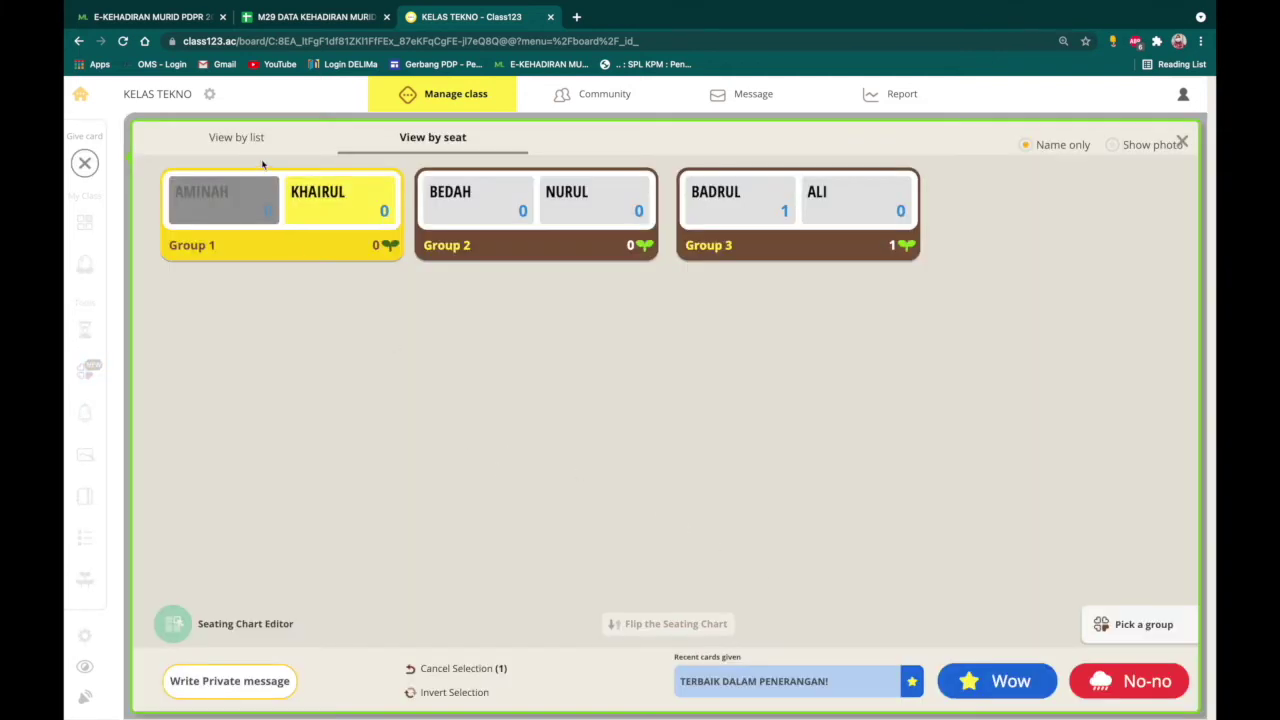
left_click(1182, 143)
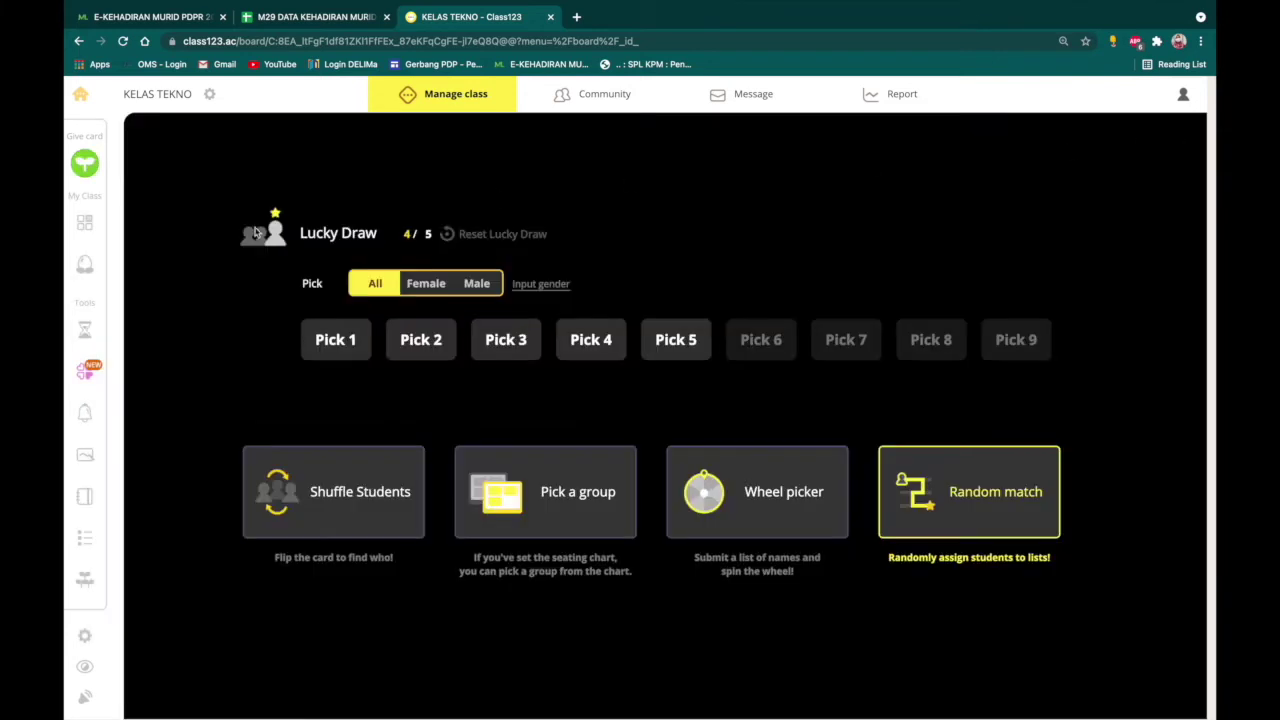
Step: Draw one student from the remaining Lucky Draw pool and open the Wow cards for awarding that student
left_click(352, 347)
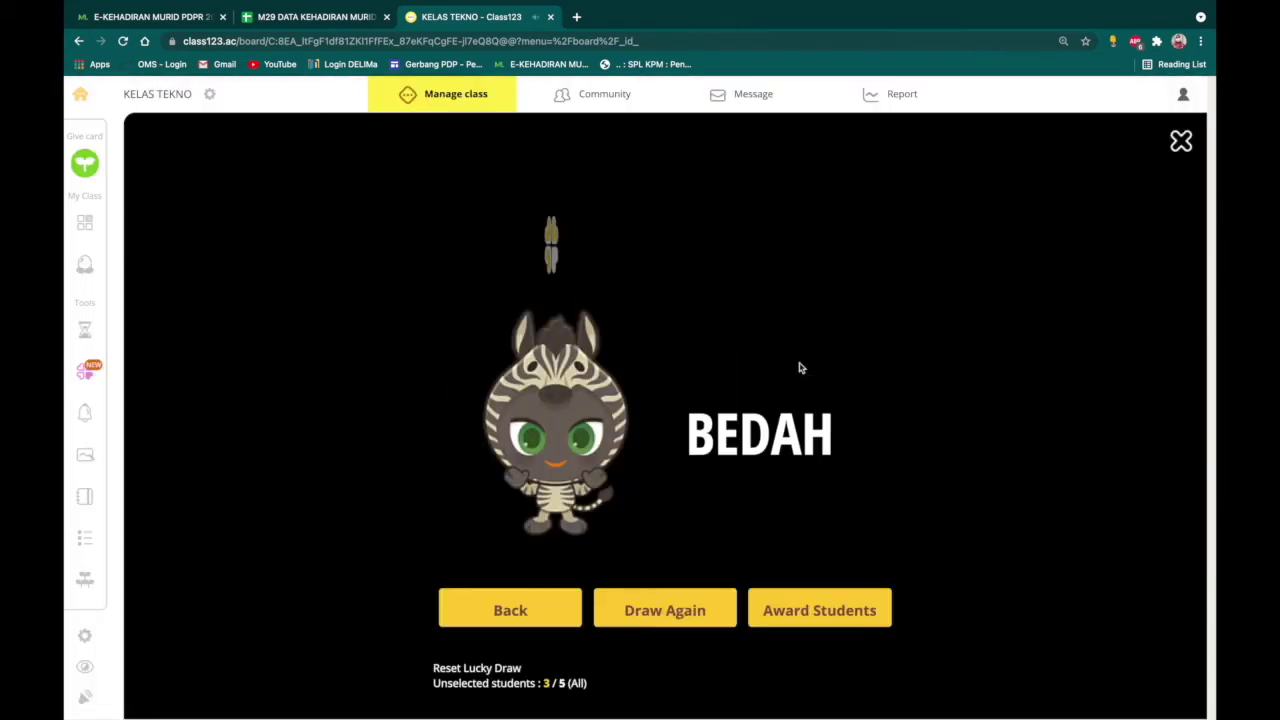
left_click(819, 621)
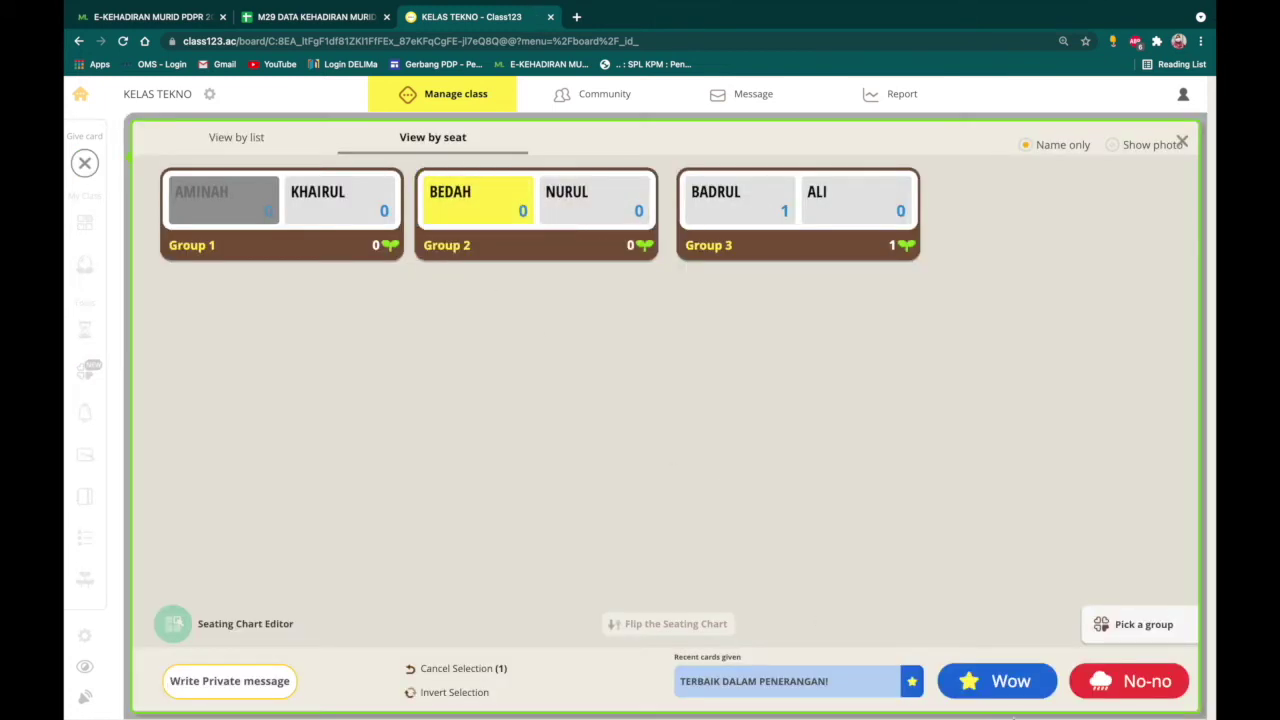
left_click(972, 681)
Step: Try to add a Wow card in the Preparation category with the description "BOLEH MEMBACA DENGAN BETUL DAN BERTAJWID."
left_click(626, 478)
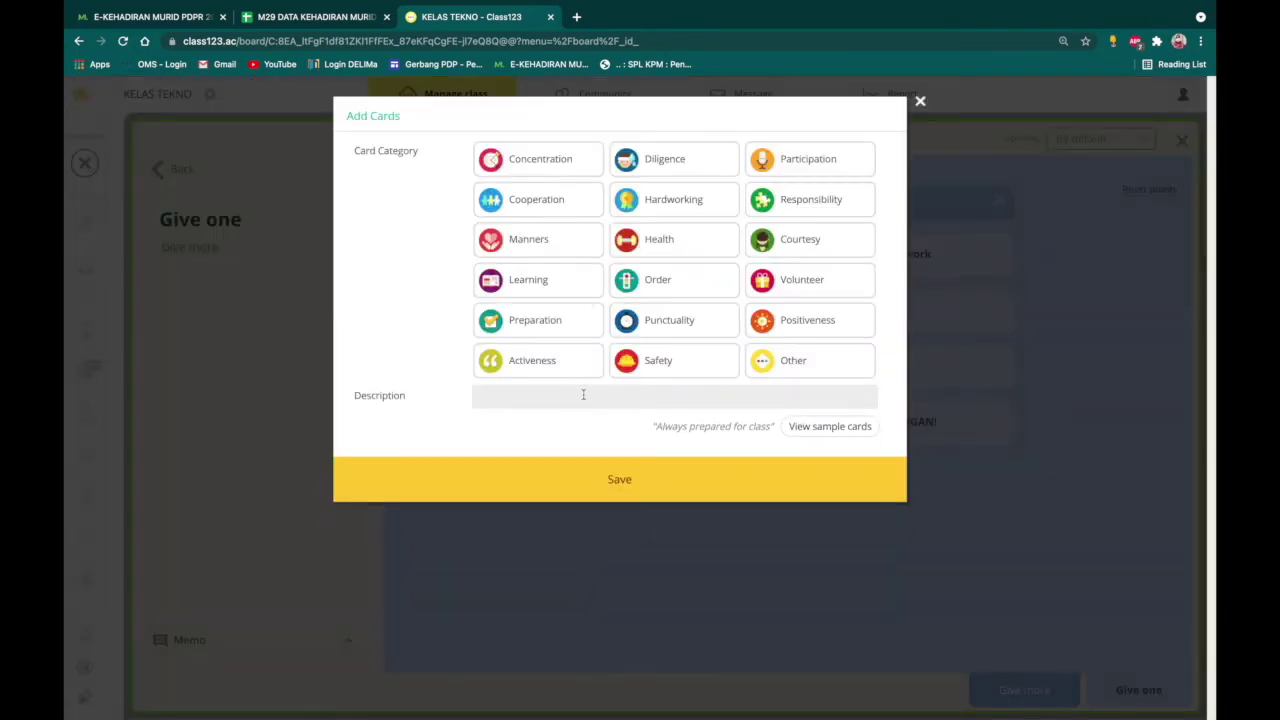
type("BOLEH MEMBACA DENGAN")
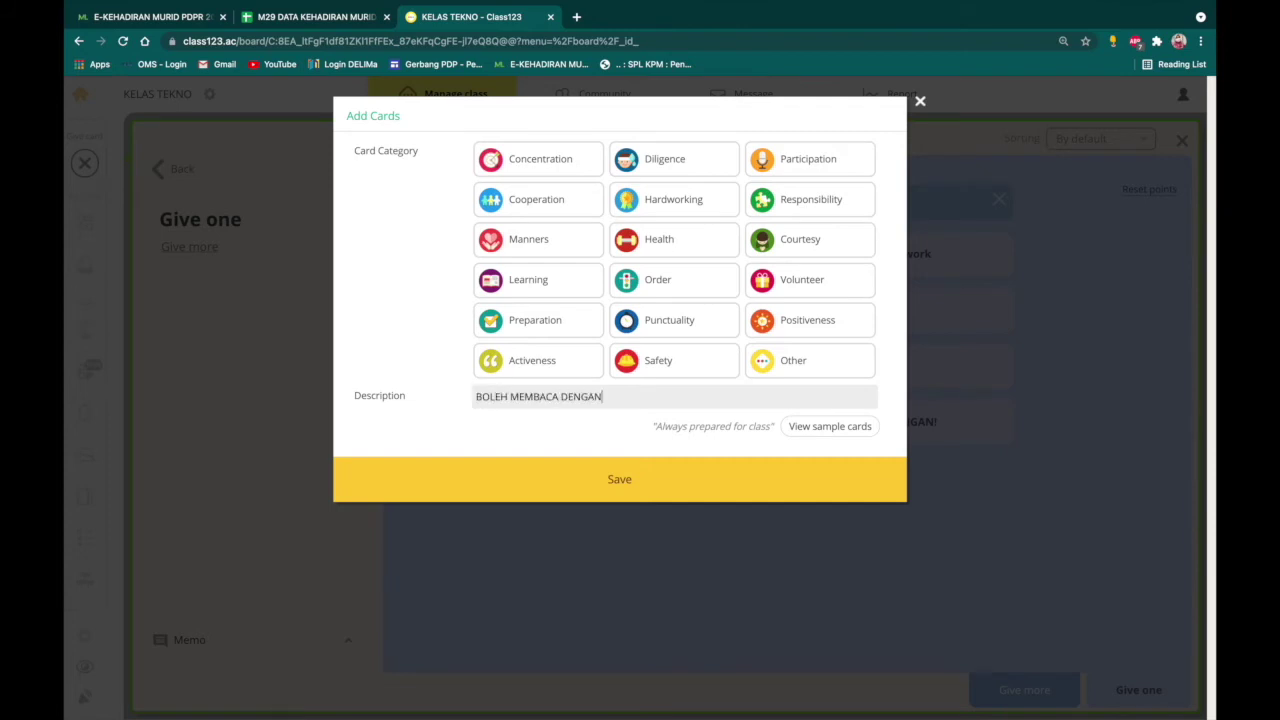
type(" BETUL DAN BERTAJWID.")
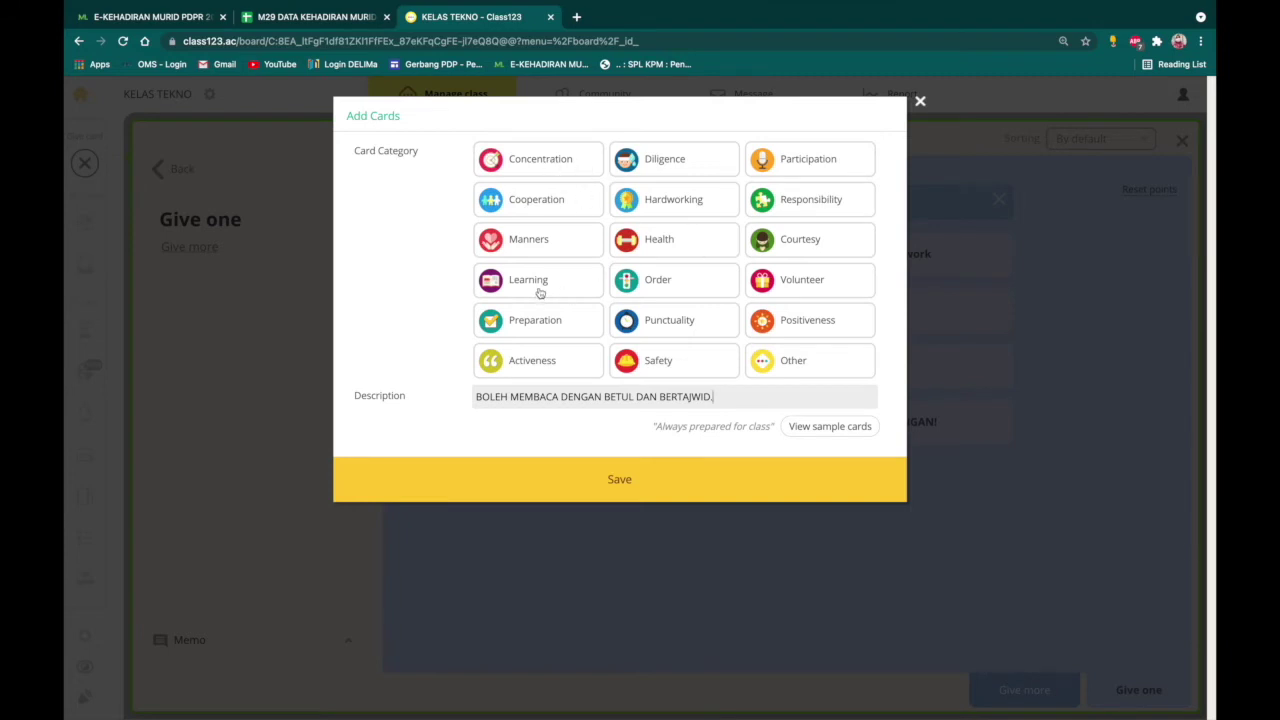
left_click(546, 321)
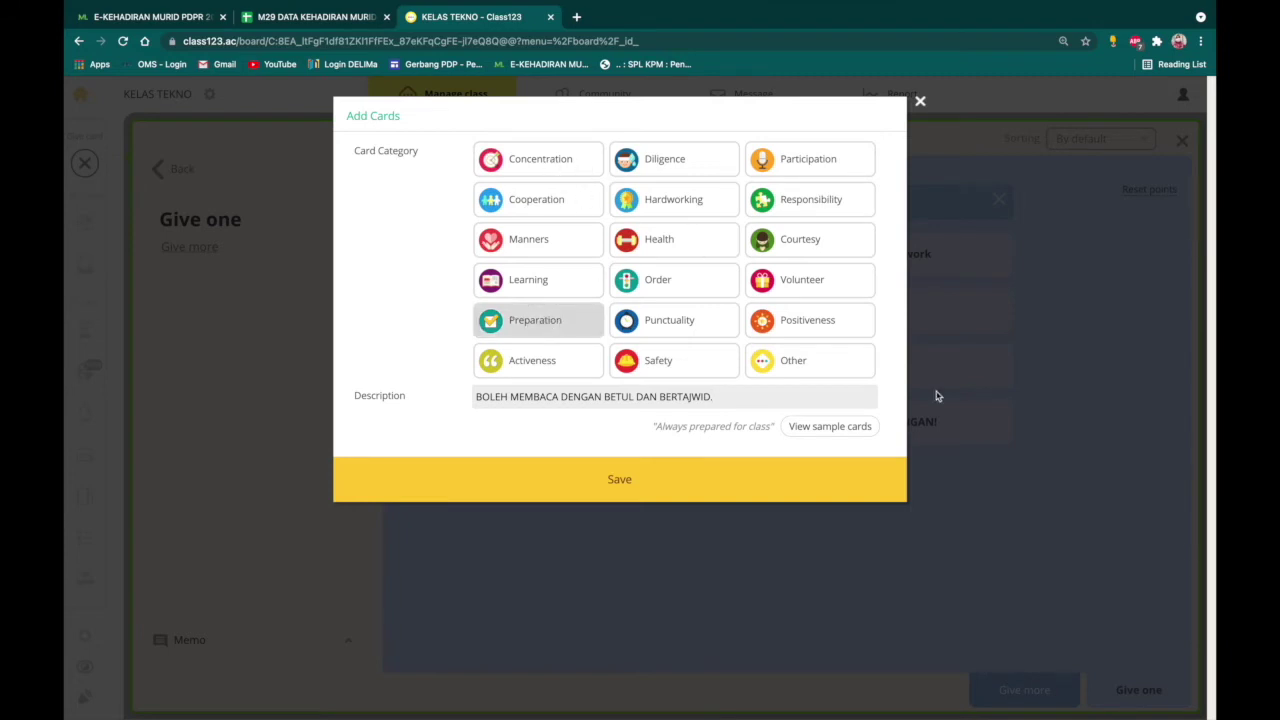
left_click(678, 492)
Step: Shorten the new card's description to "BOLEH MEMBACA DENGAN BAGUS!", save it and give the card to the drawn student
left_click(629, 411)
mouse_move(620, 388)
left_mouse_down()
mouse_move(631, 392)
mouse_move(604, 397)
left_mouse_up()
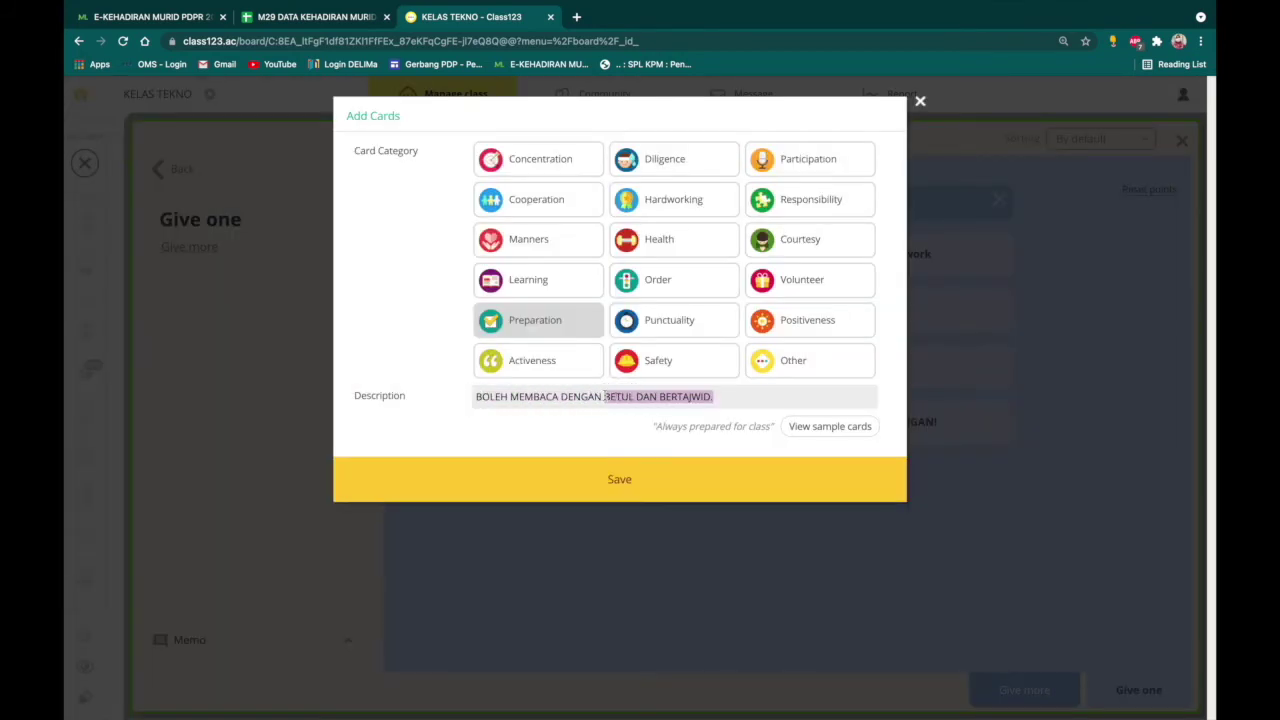
type("BAGUS!")
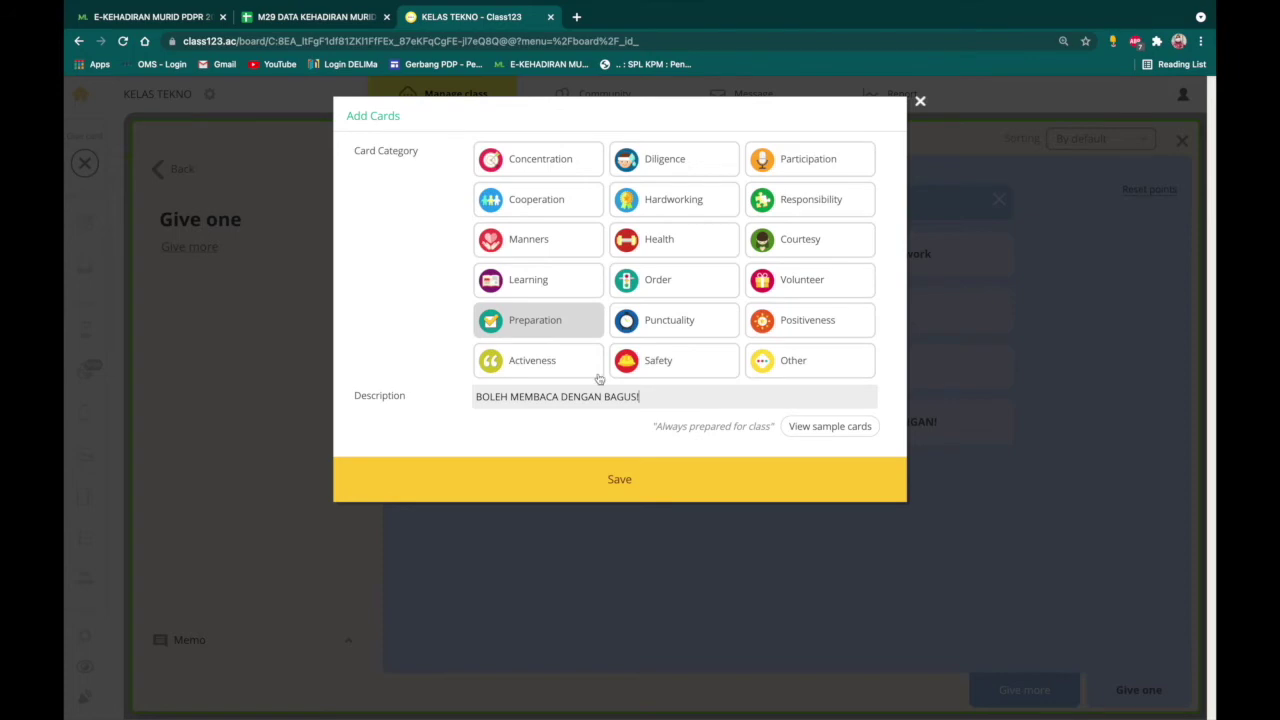
left_click(600, 492)
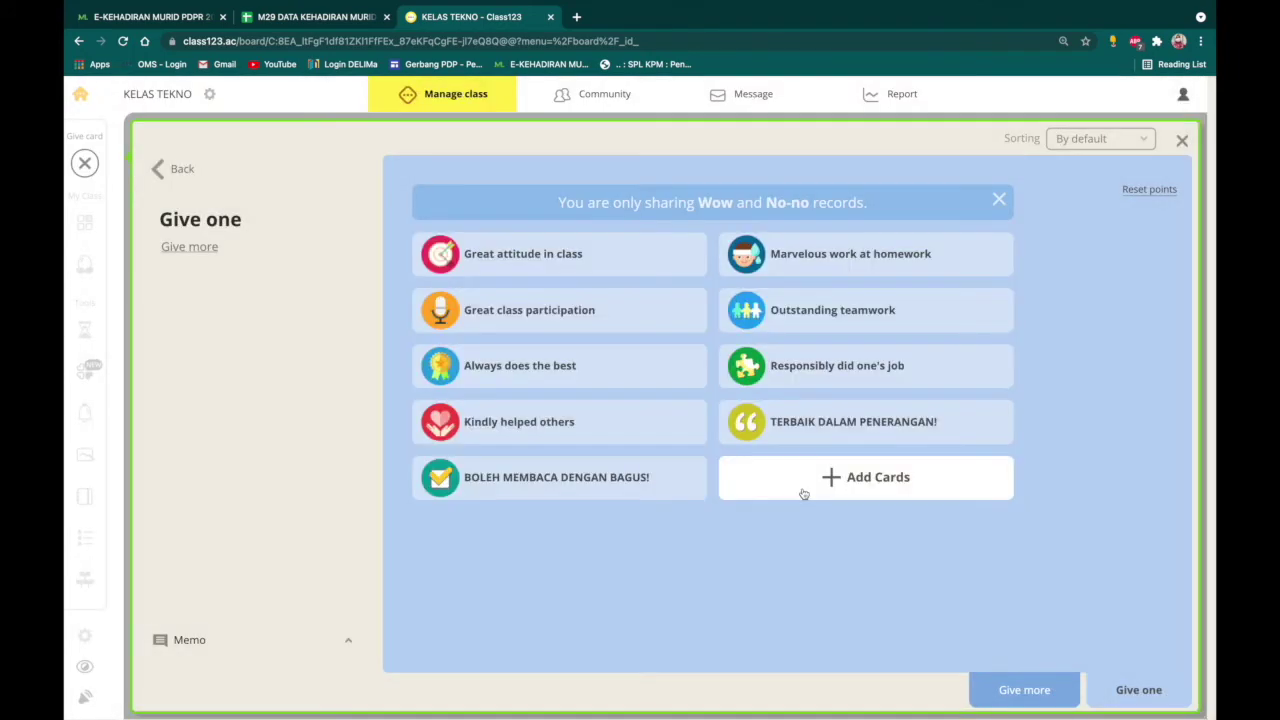
left_click(600, 486)
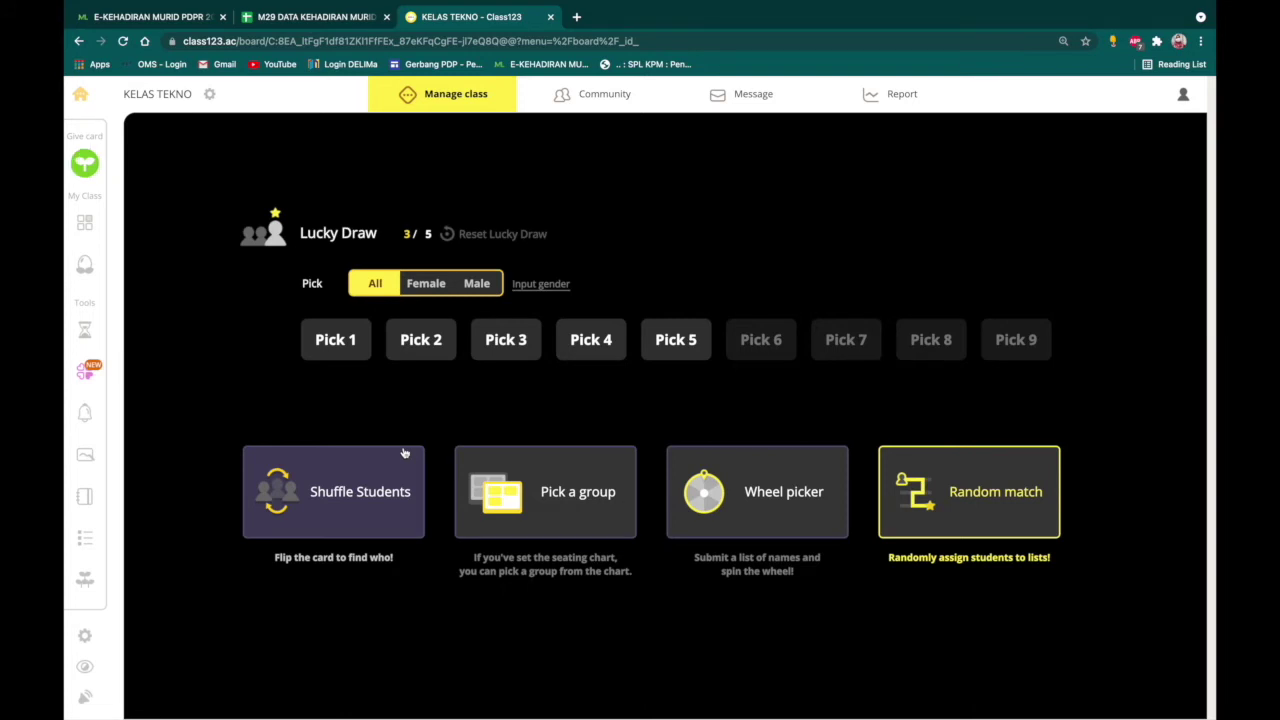
Step: Draw two random students and give the recent card "BOLEH MEMBACA DENGAN BAGUS!" only to the drawn student in Group 3
left_click(430, 356)
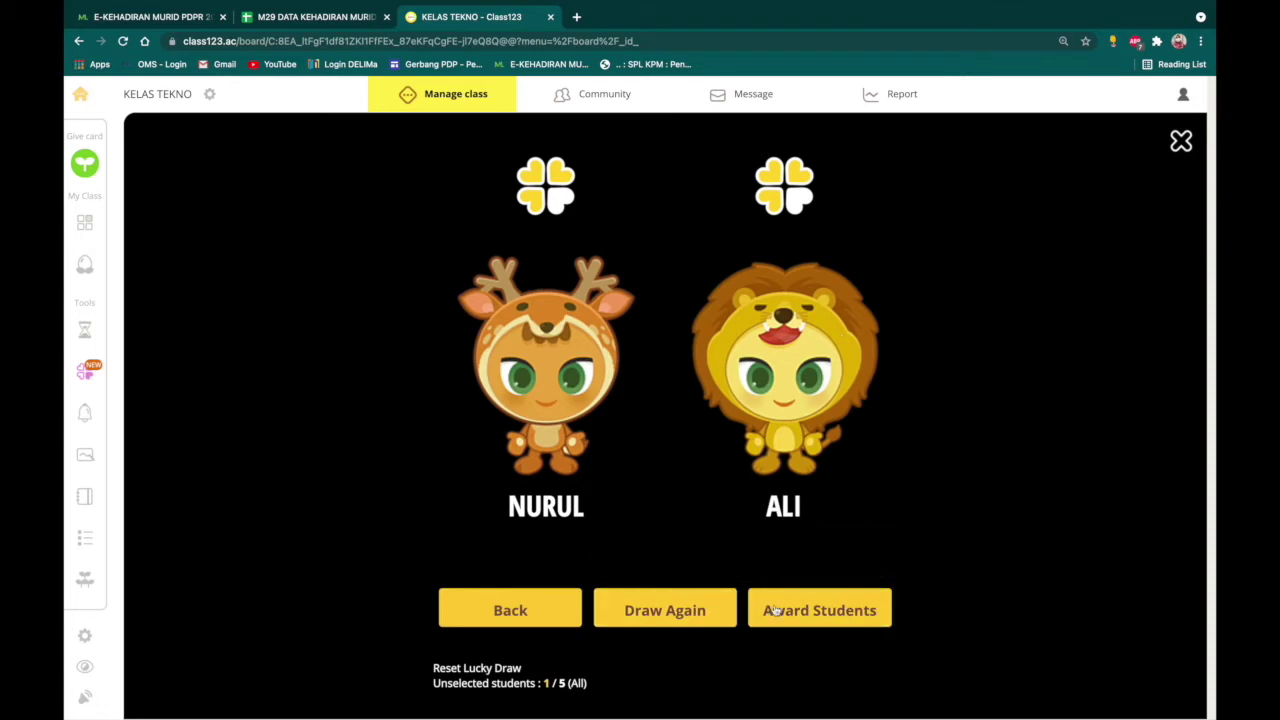
left_click(812, 612)
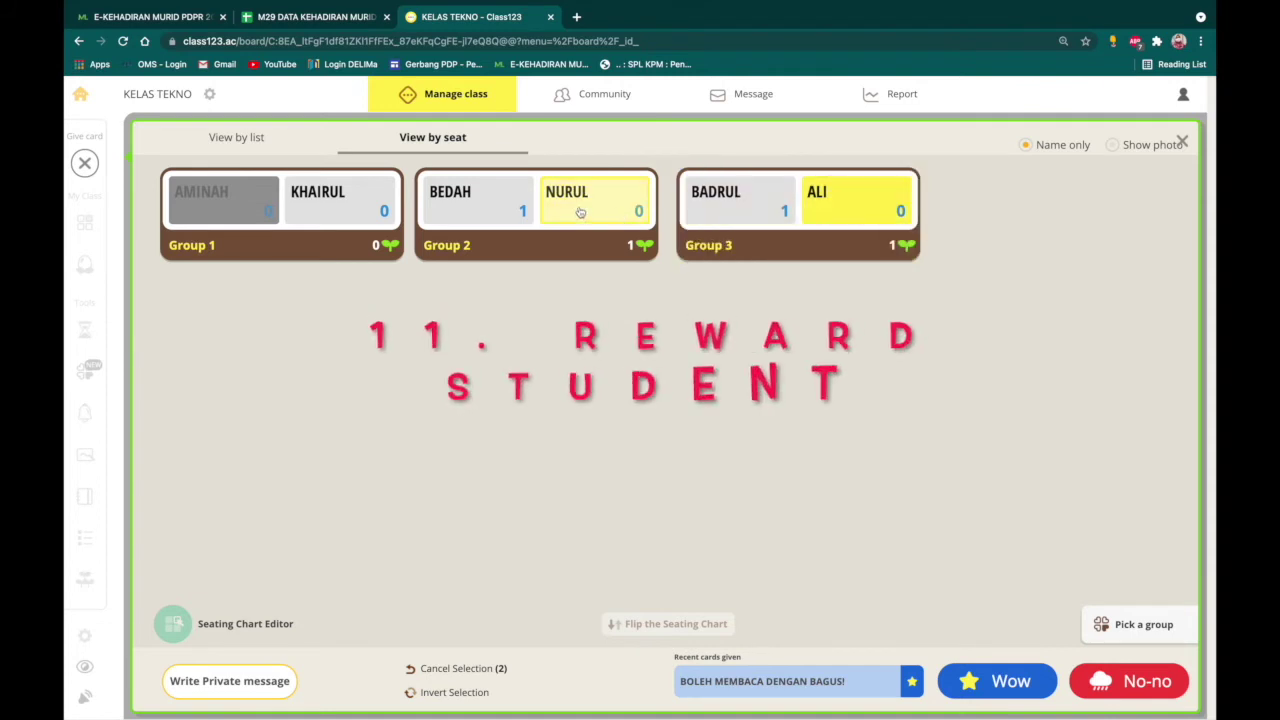
left_click(580, 208)
left_click(856, 213)
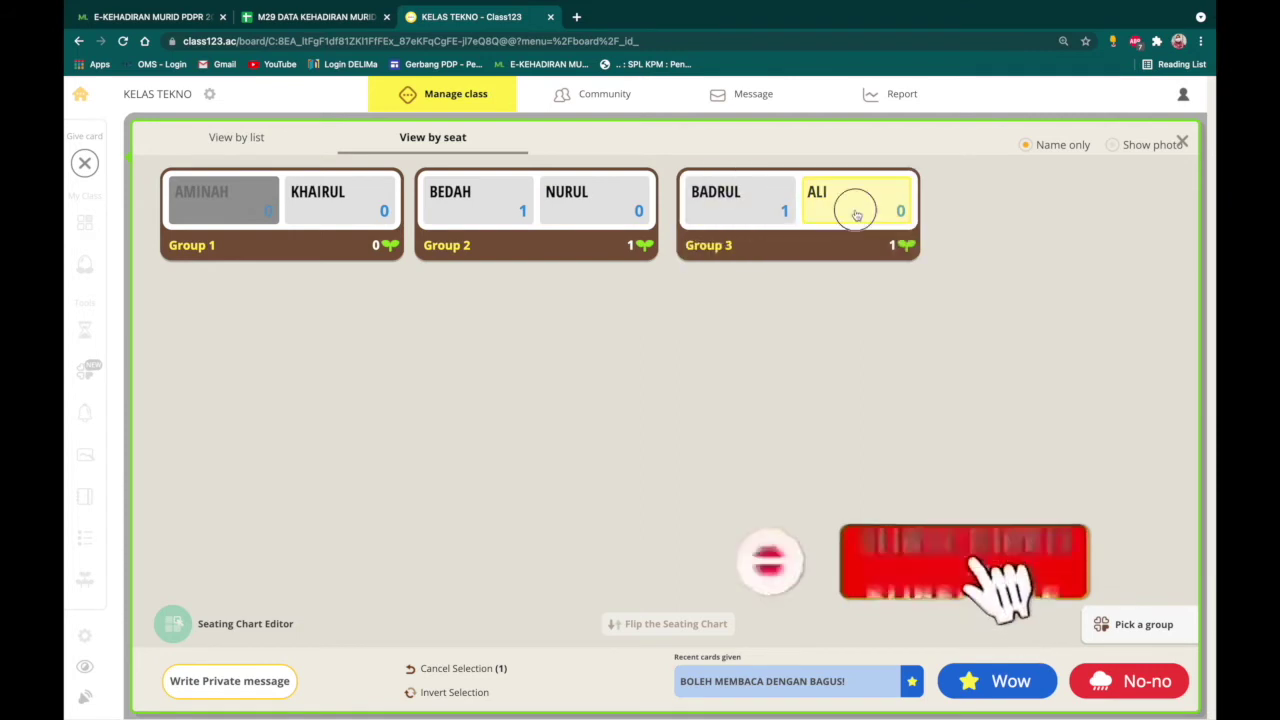
left_click(856, 214)
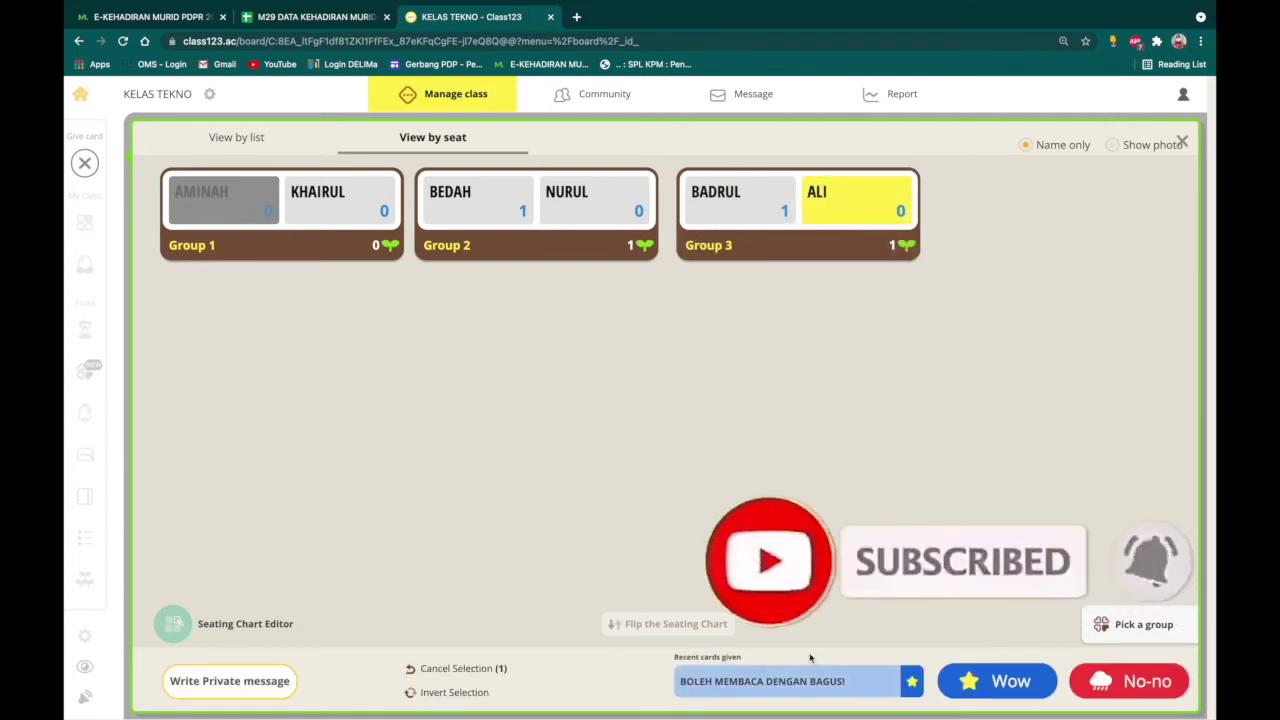
left_click(860, 683)
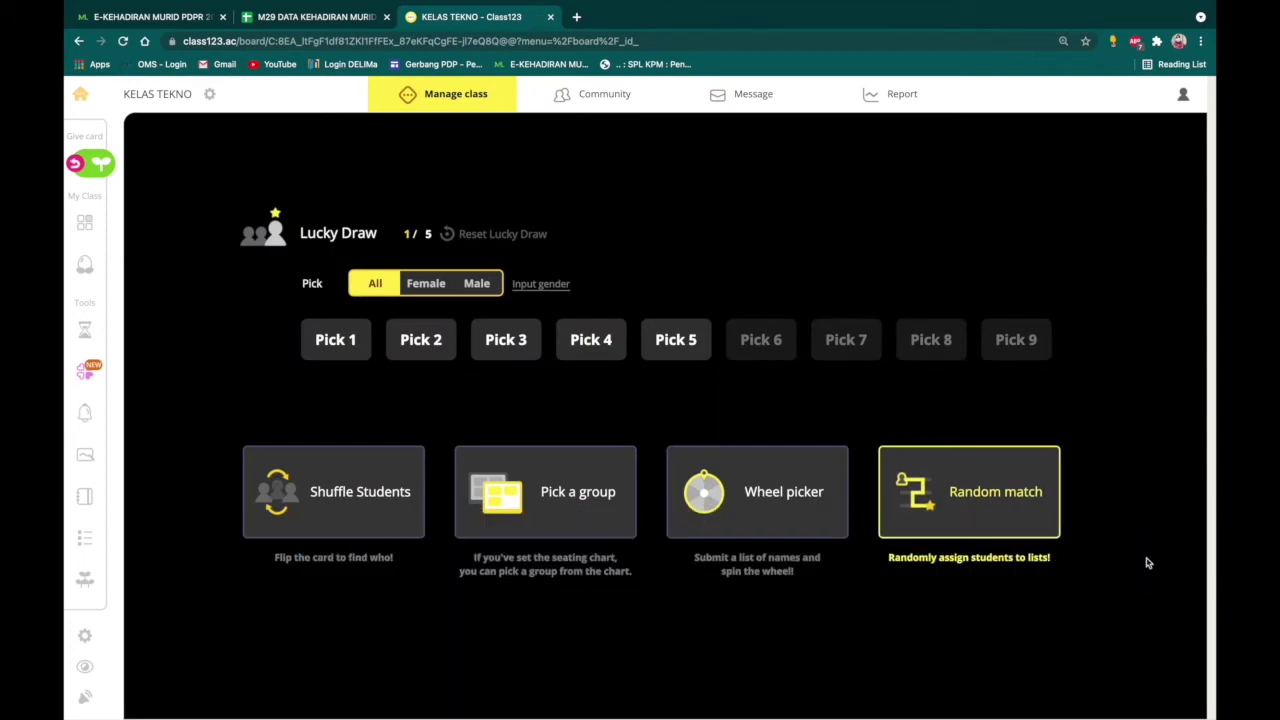
Step: Play the Cock-a-doodle-doo, Ding-ding and UFO!!!!! attention bells one after another, closing each alert
mouse_move(85, 413)
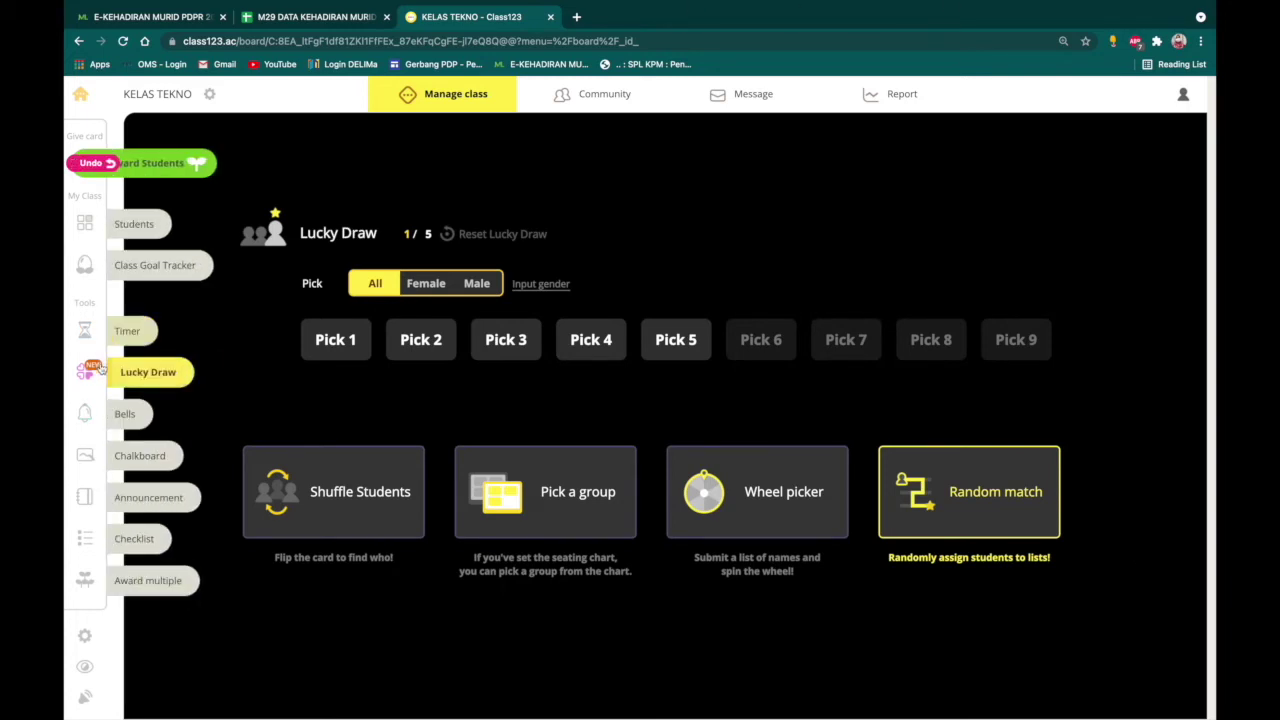
left_click(118, 414)
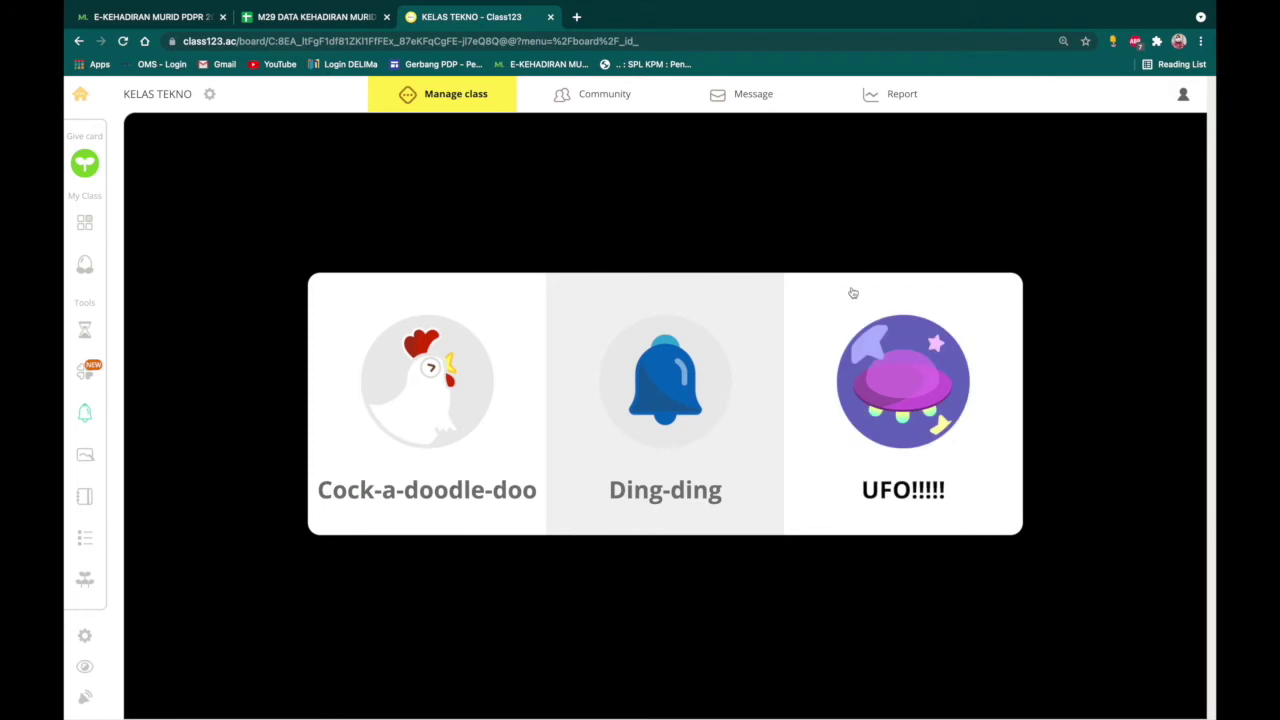
left_click(449, 355)
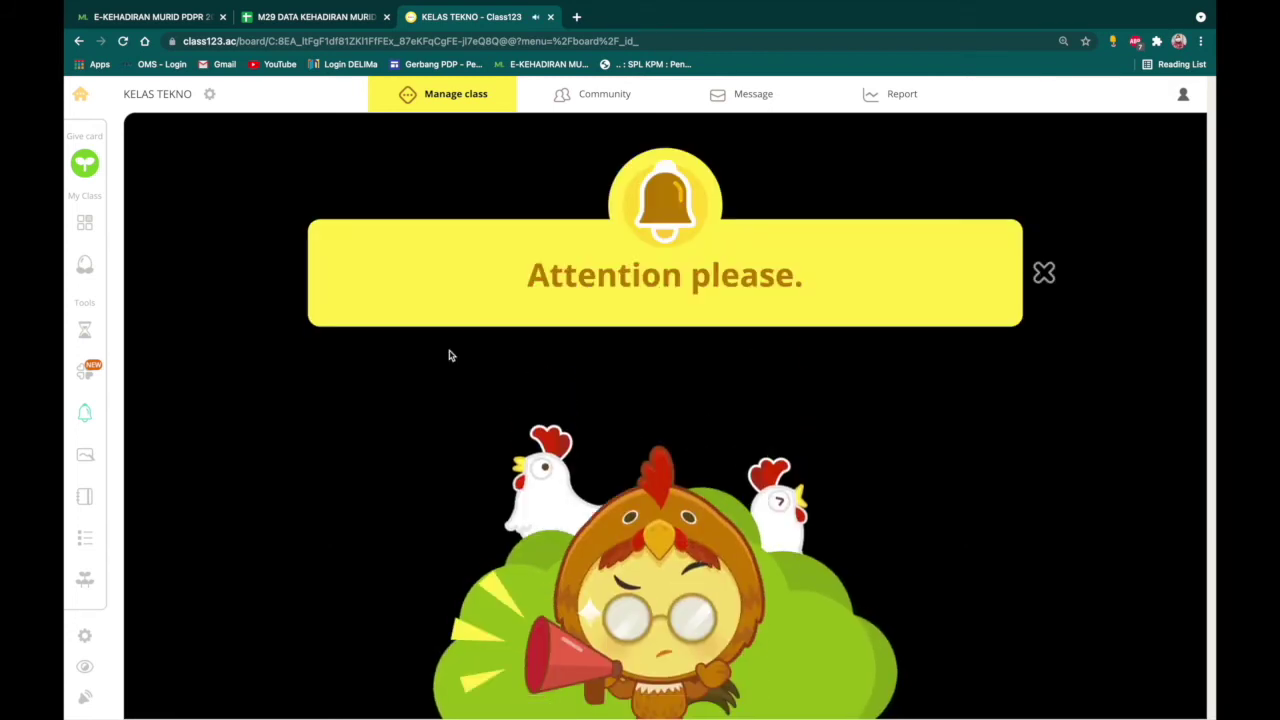
left_click(1046, 276)
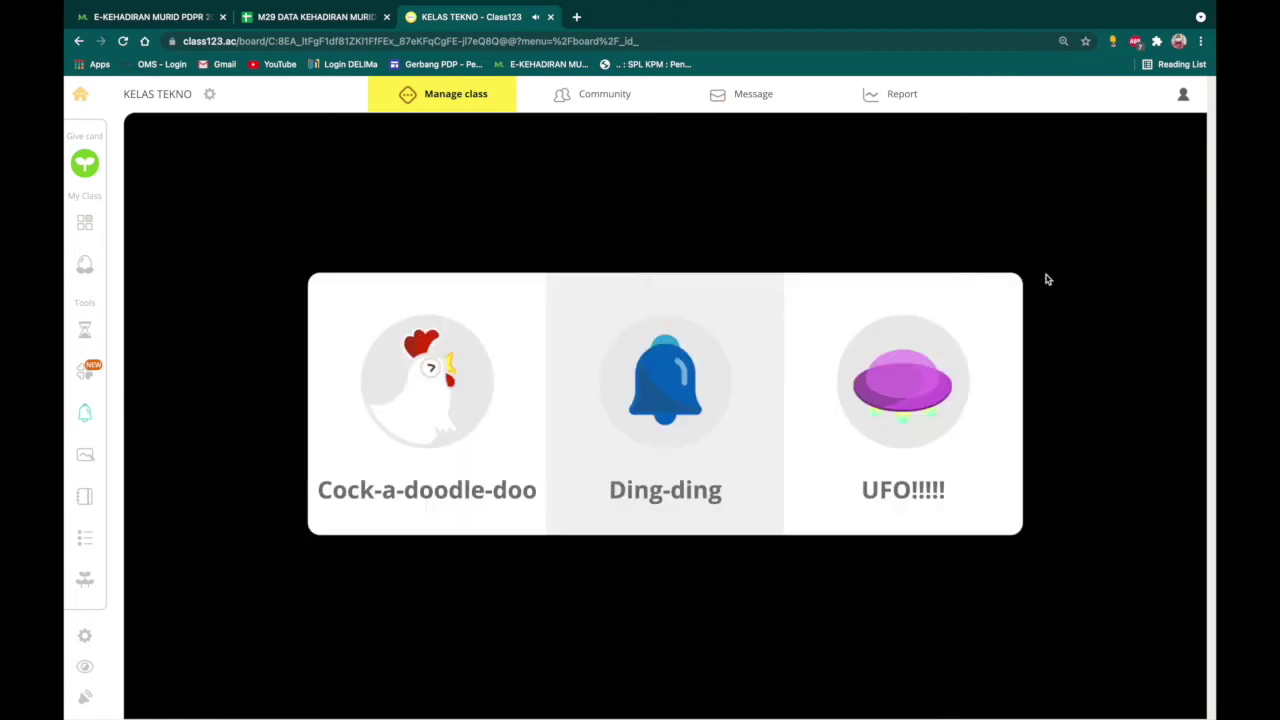
left_click(673, 424)
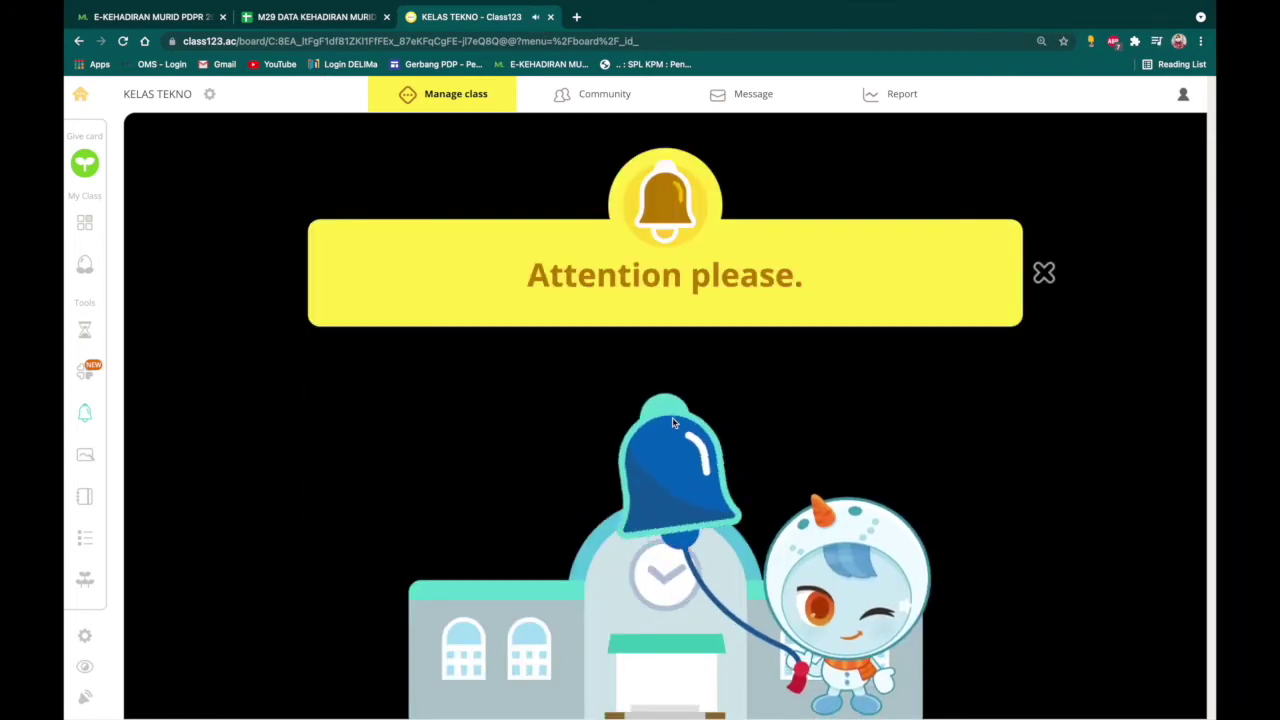
left_click(1043, 275)
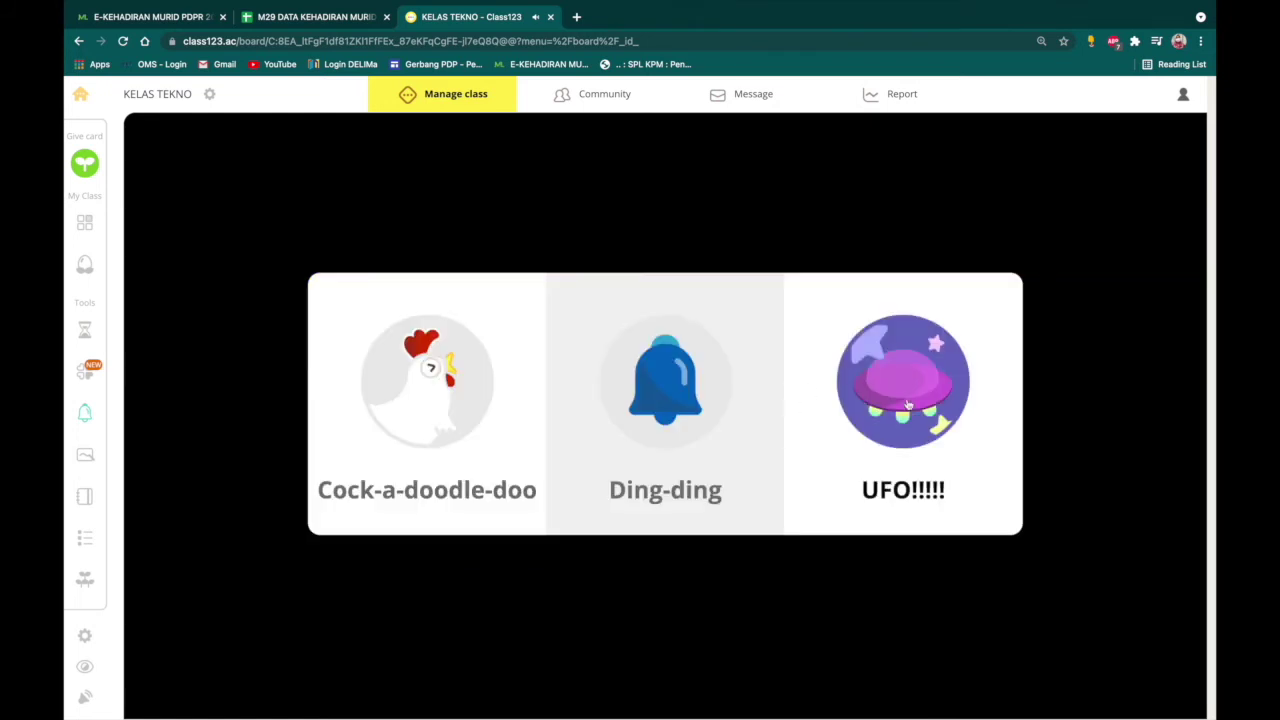
left_click(869, 405)
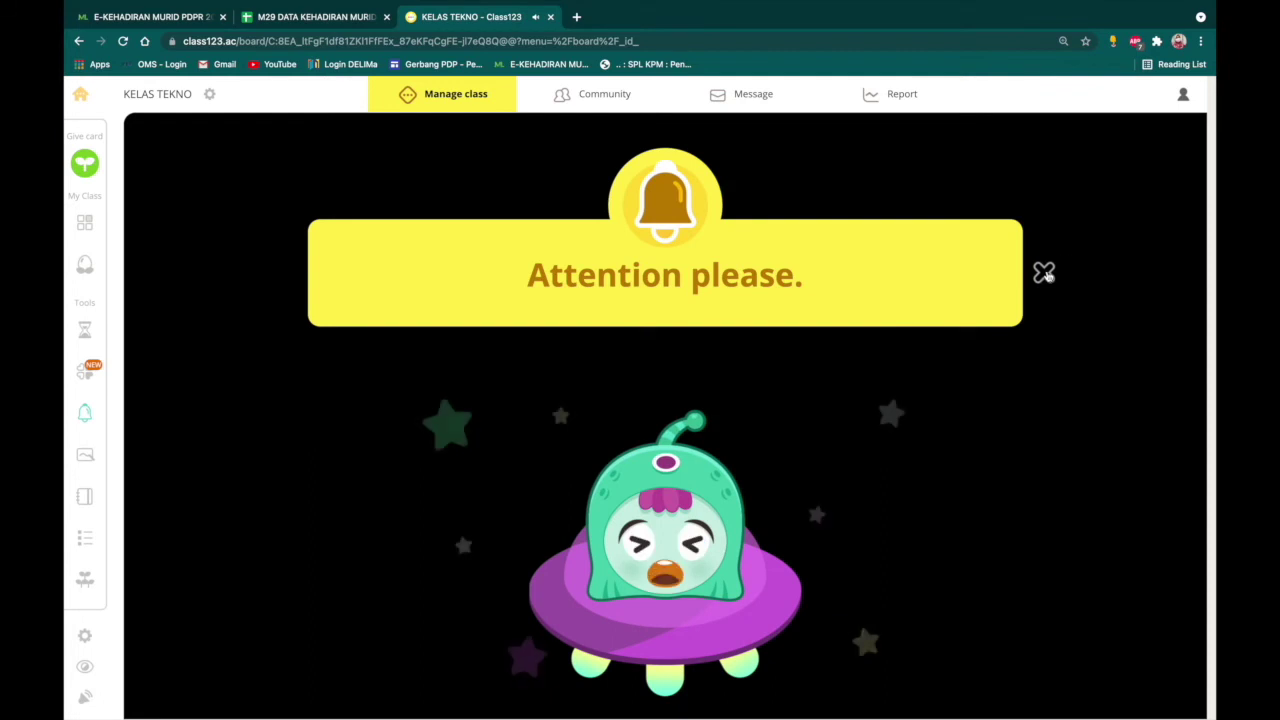
left_click(1043, 273)
Step: Create a new chalkboard and write the task "NYATAKAN 3 HUKUM DALAM ISLAM." on it
mouse_move(110, 375)
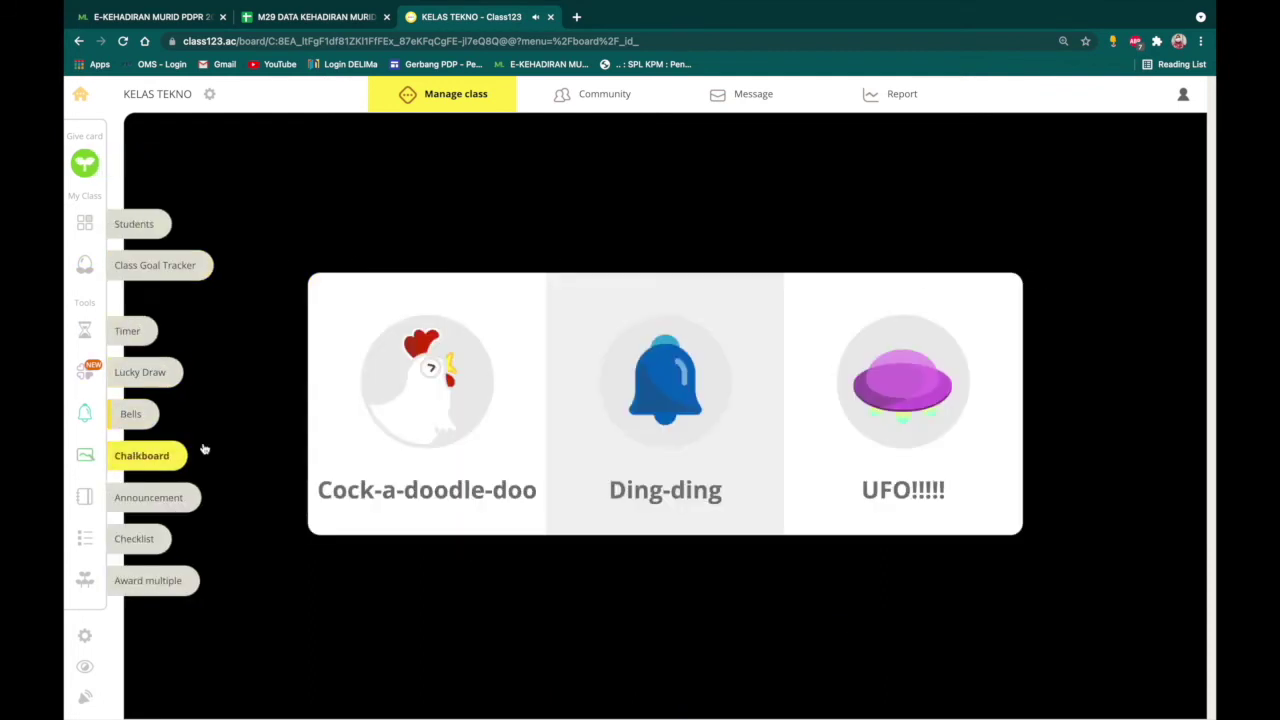
left_click(118, 464)
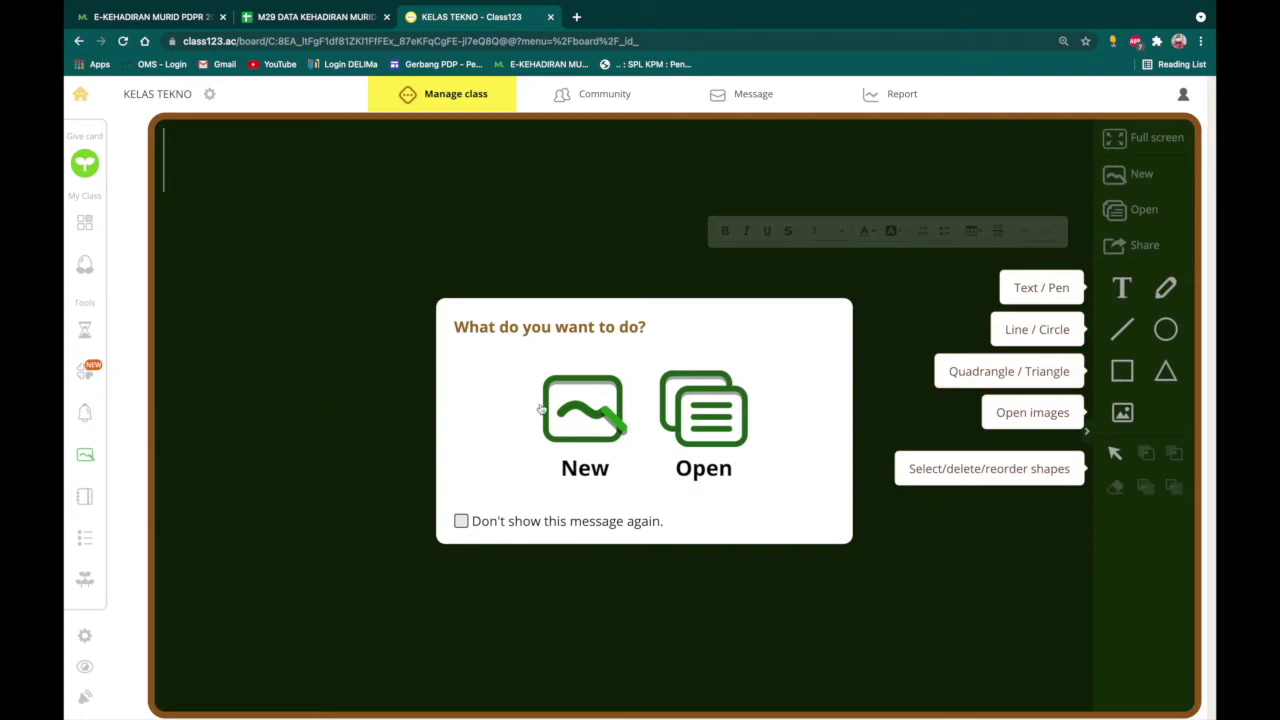
left_click(576, 421)
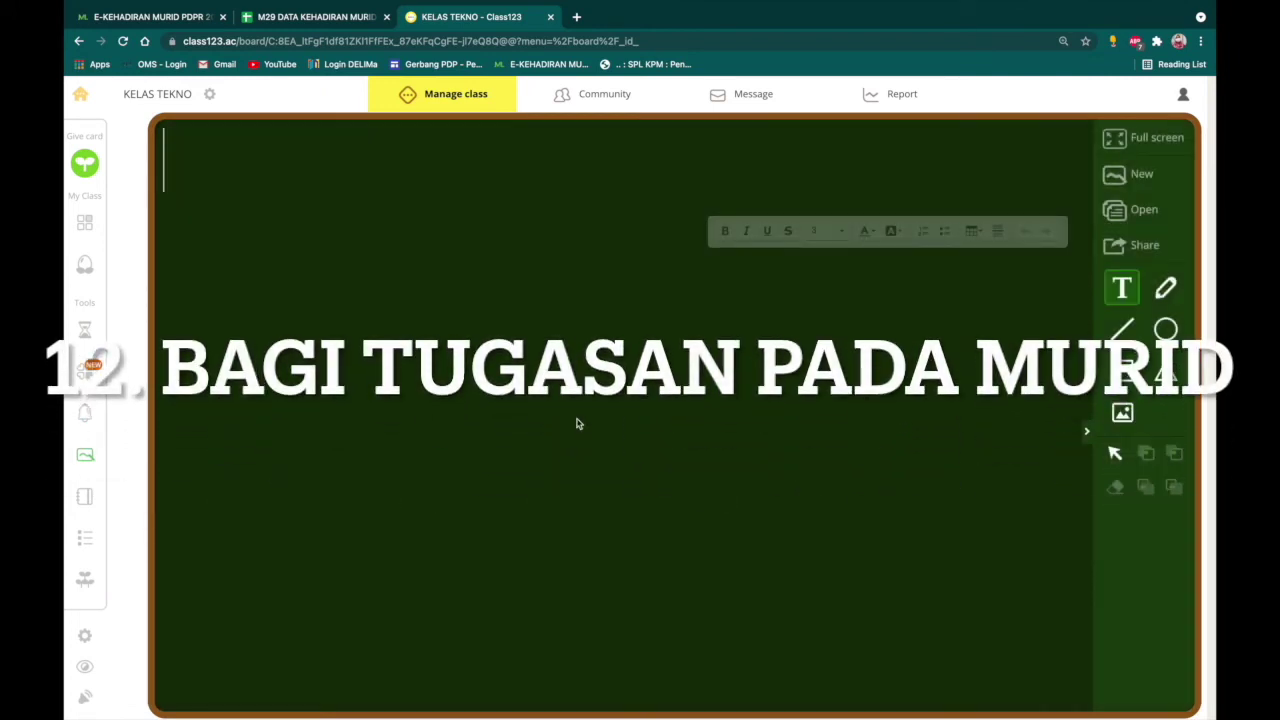
type("NYA")
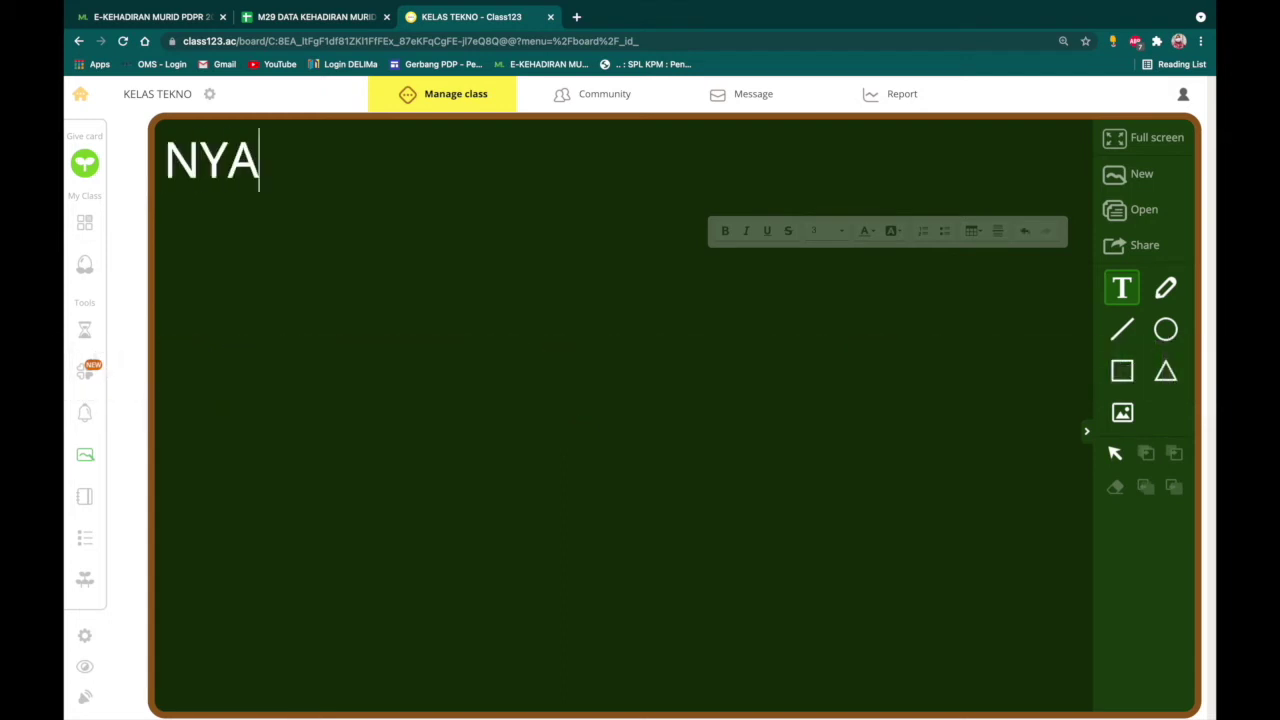
type("TAKAN 3 HU")
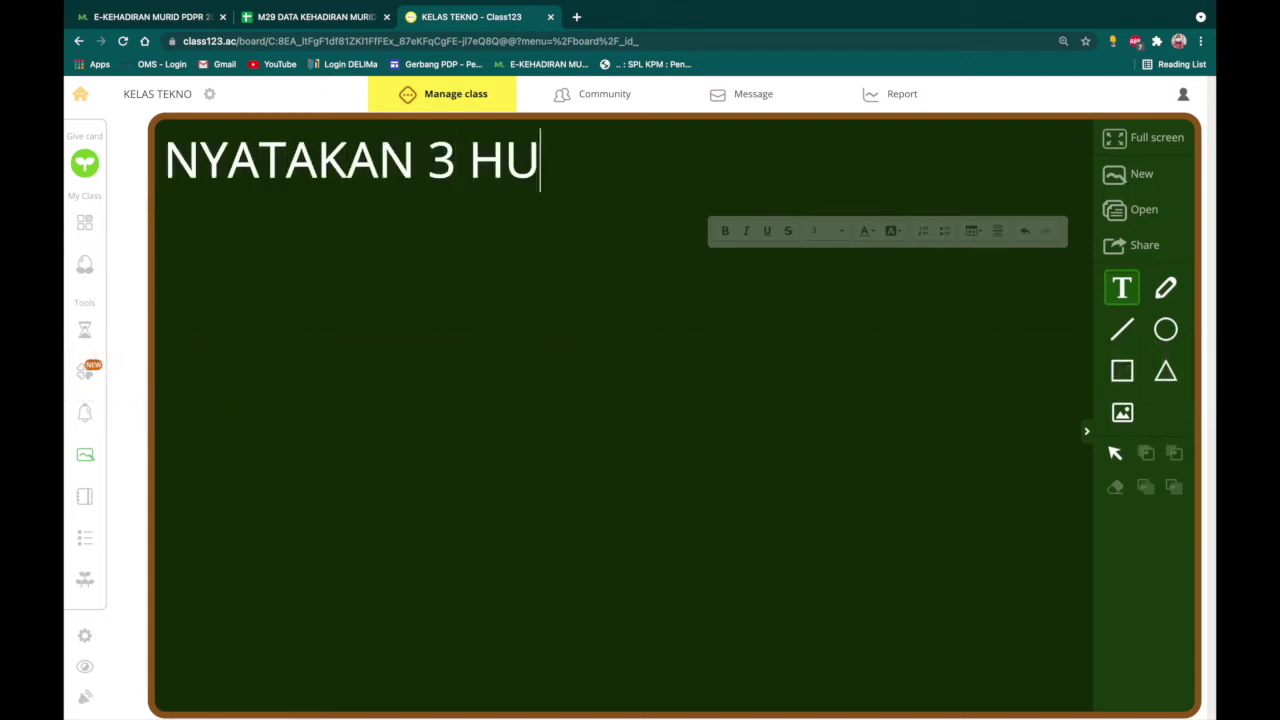
type("KUM DALAM ISLAM.")
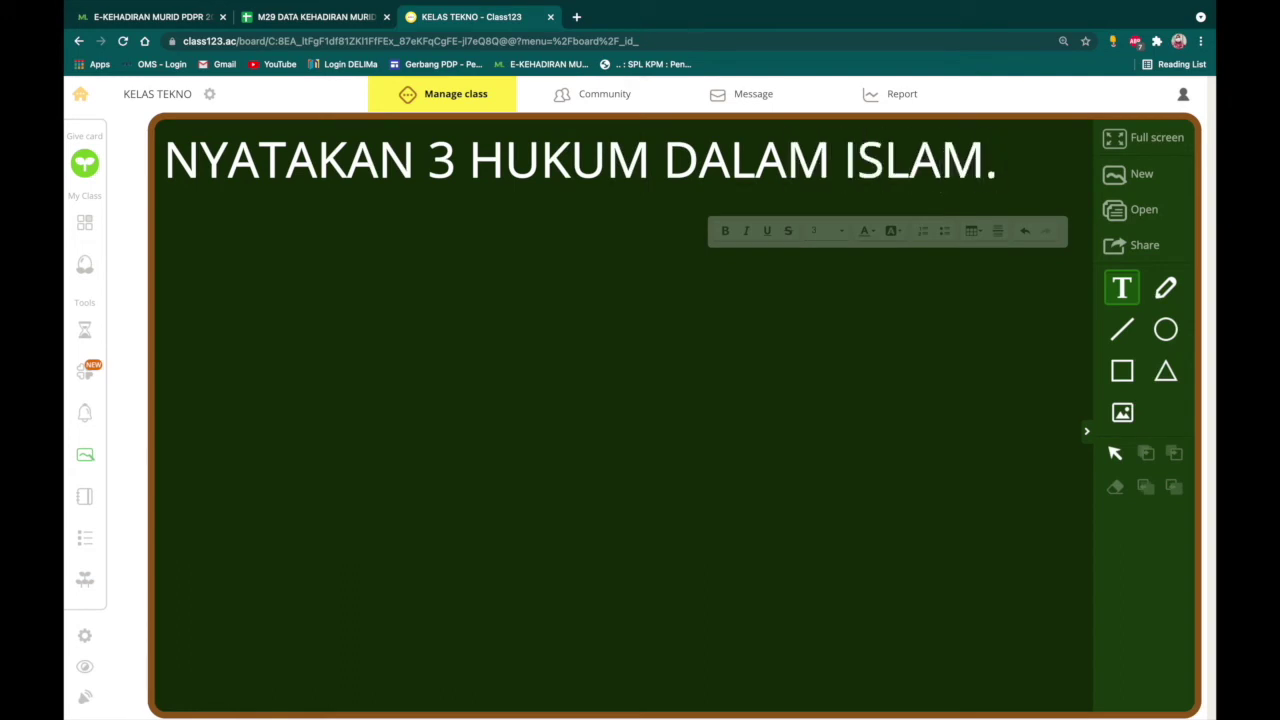
Step: Choose to share the chalkboard task to Boards and agree to create a board
left_click(1126, 246)
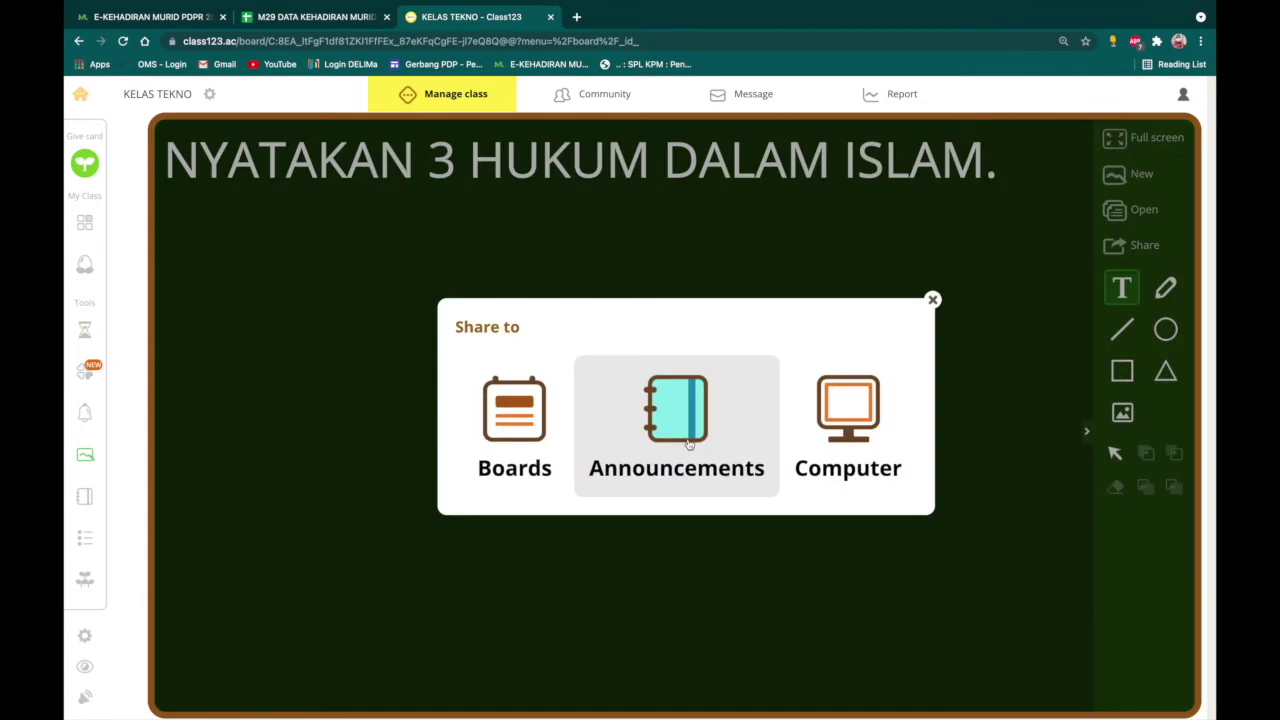
left_click(497, 426)
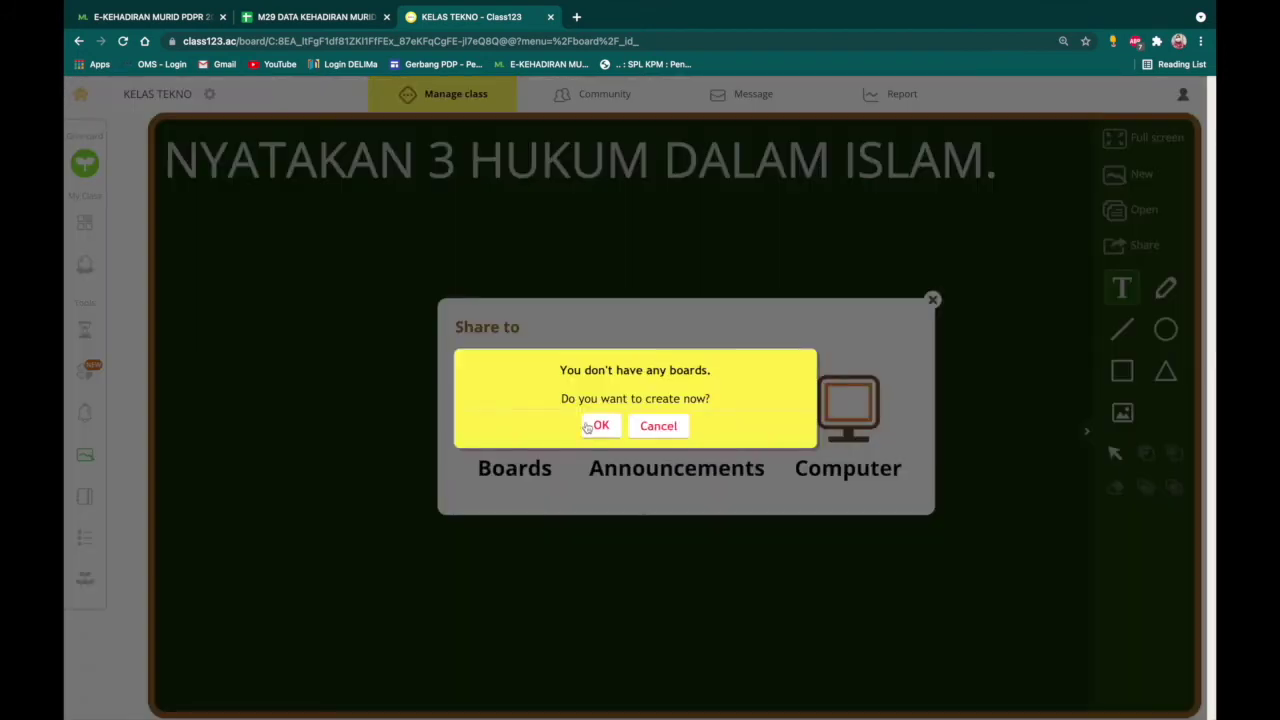
left_click(601, 426)
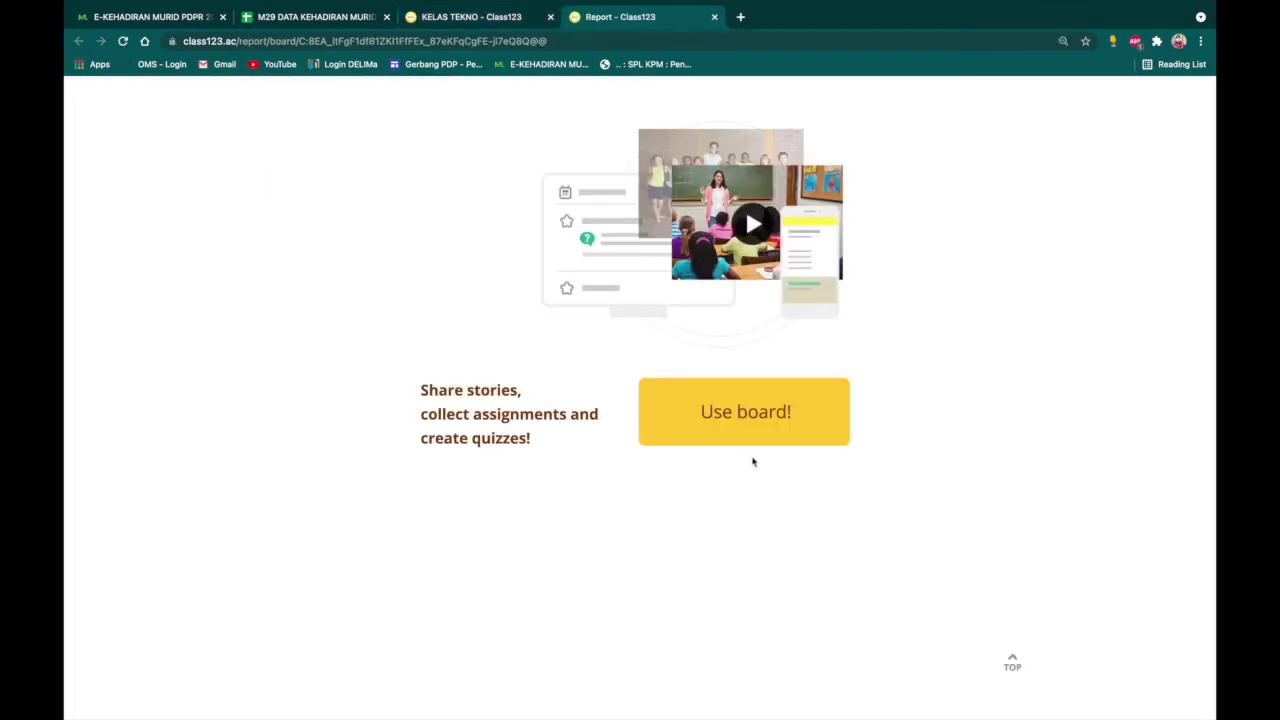
Step: Create a class board shared with students and allow them to write comments on it
left_click(759, 398)
left_click(556, 339)
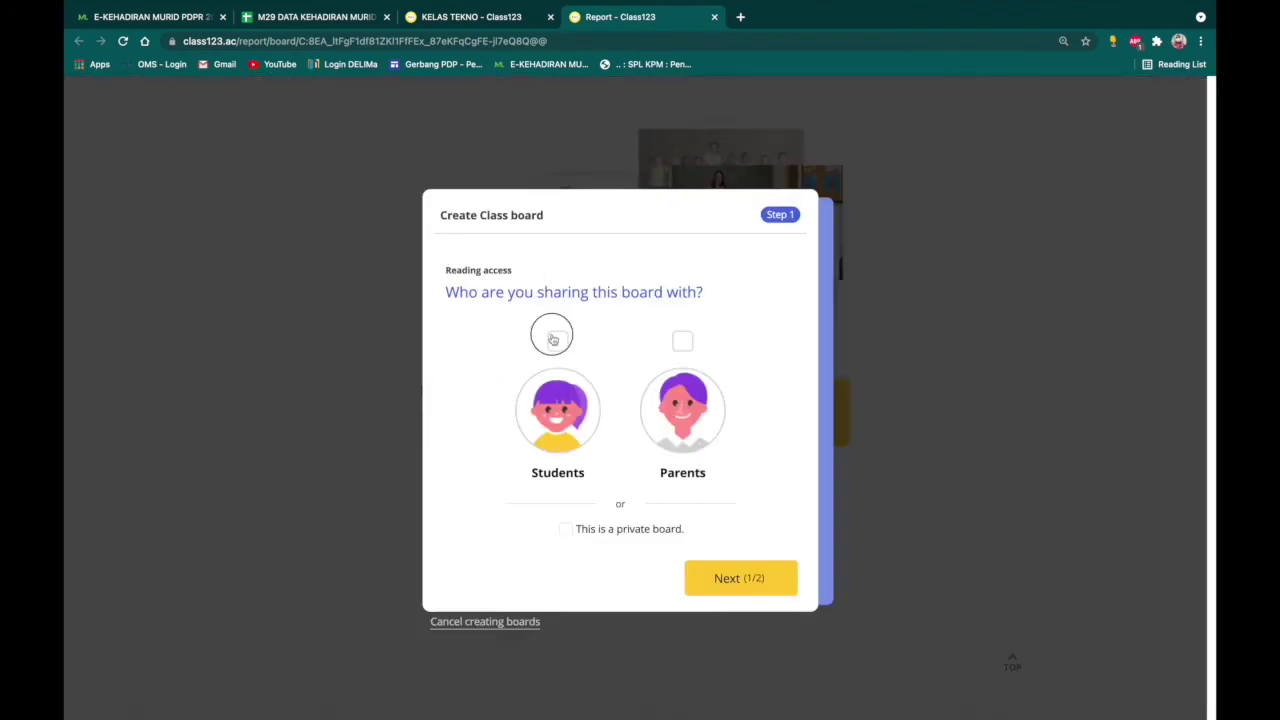
left_click(736, 591)
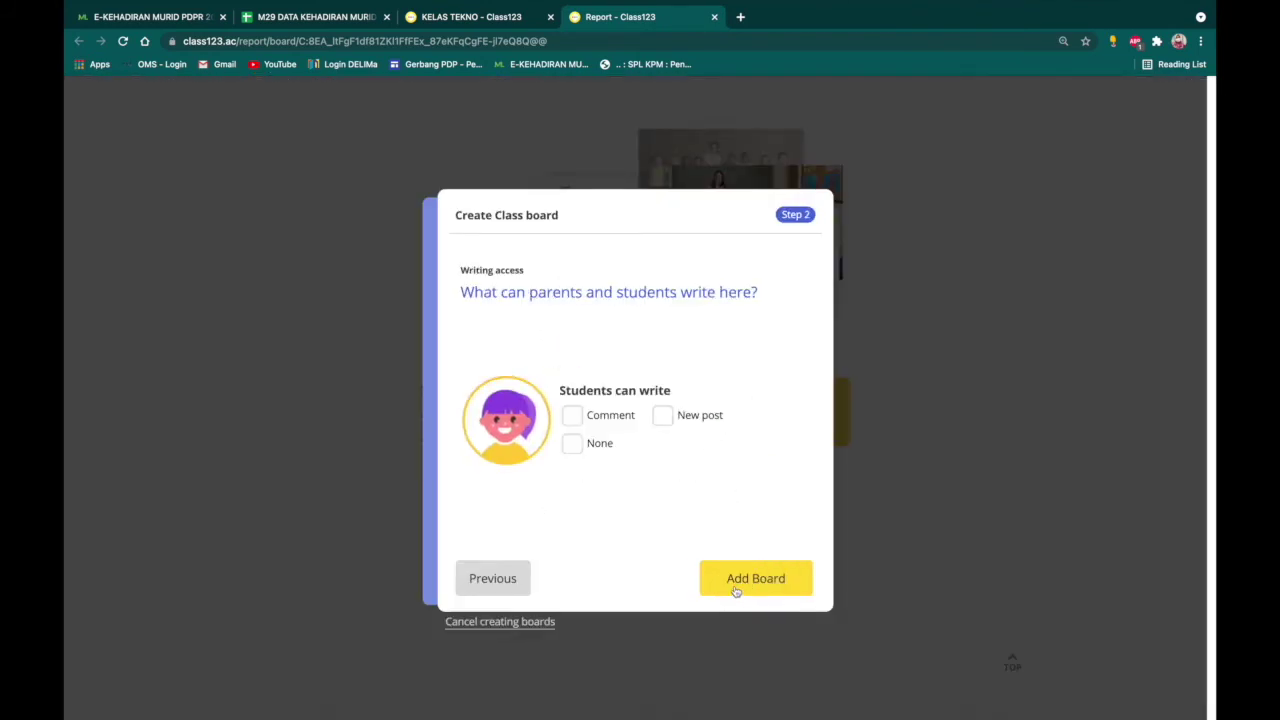
left_click(575, 417)
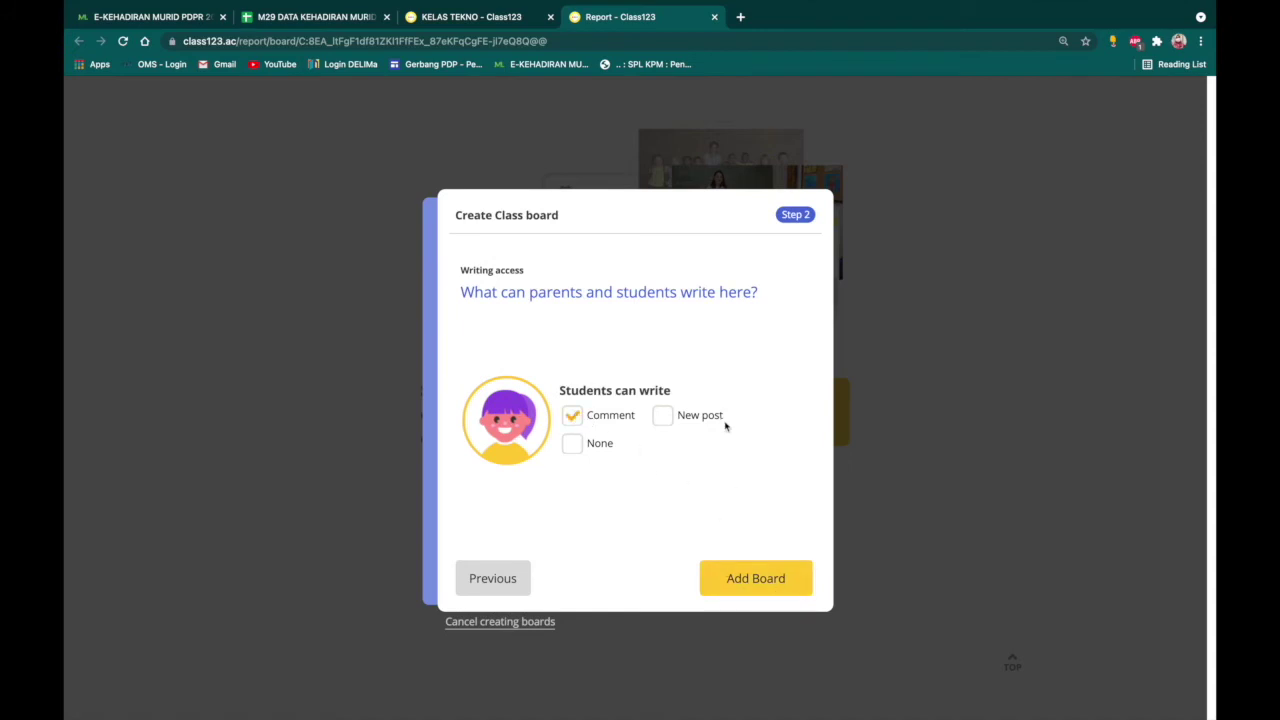
left_click(771, 570)
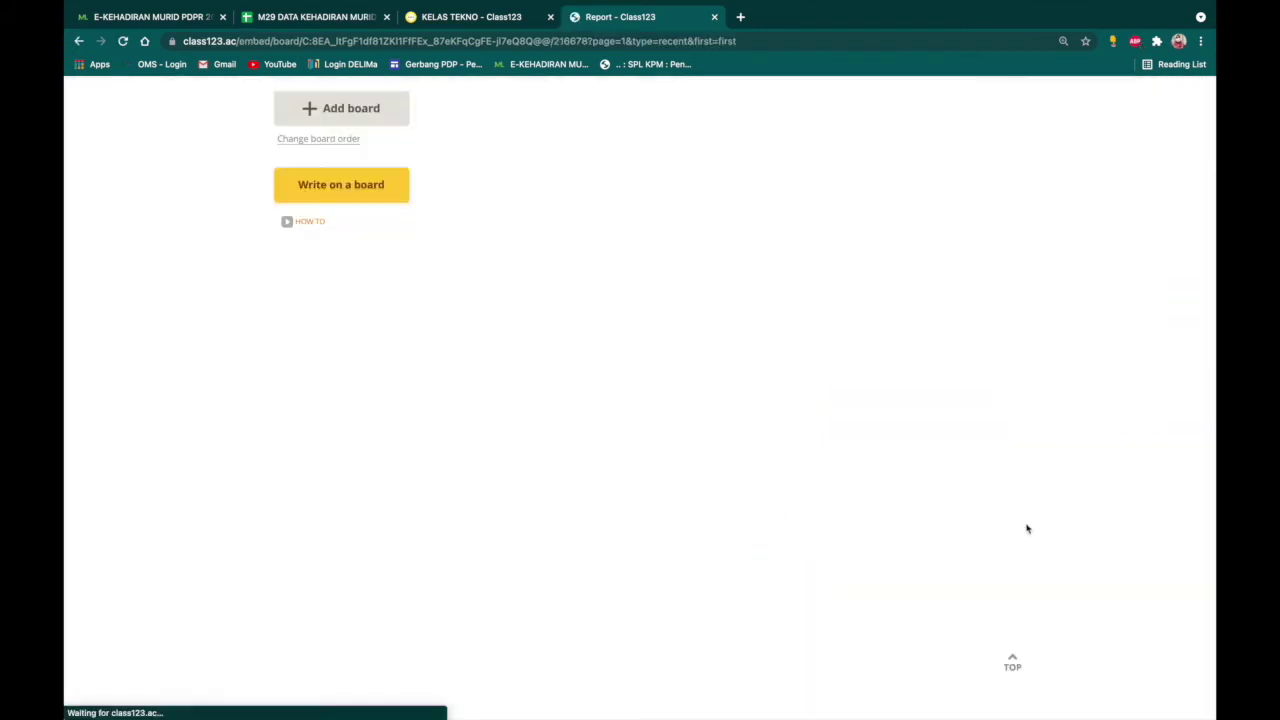
Step: Post "LATIHAN PENGUKUHAN" with the text "NYATAKAN 3 HUKUM DALAM ISLAM." on the class board and send push notifications for it
left_click(397, 190)
left_click(703, 280)
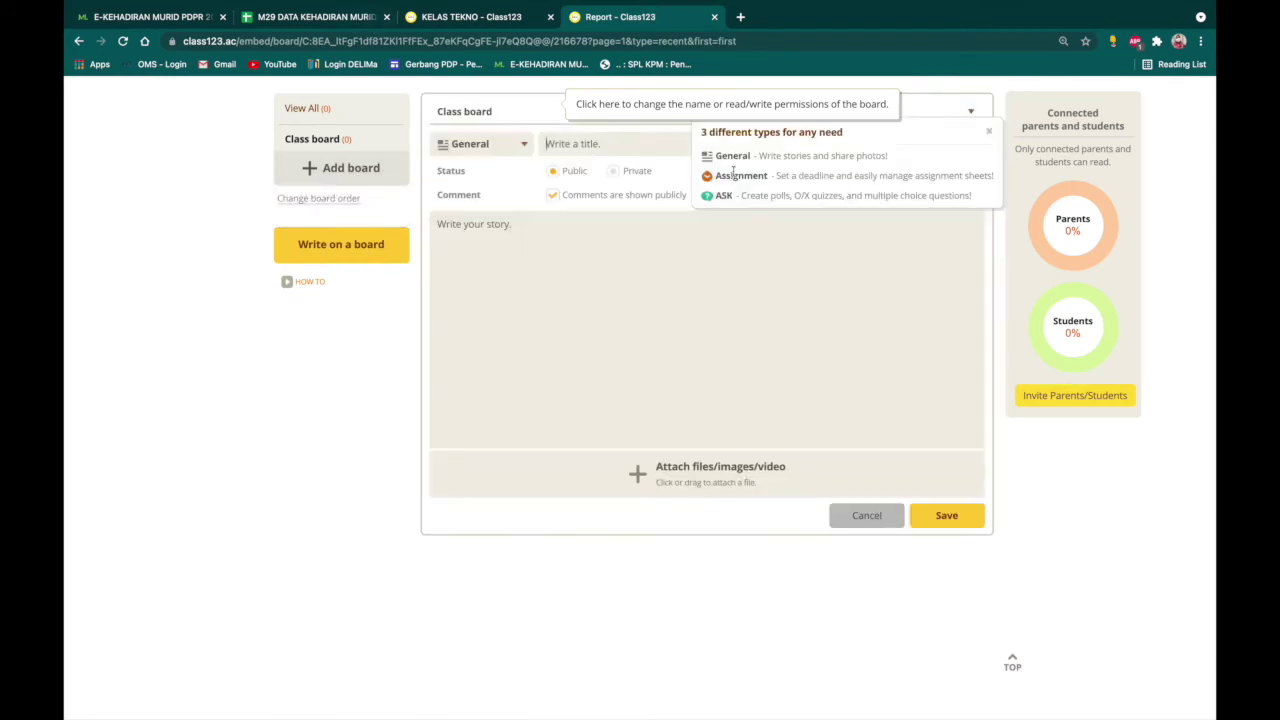
left_click(986, 132)
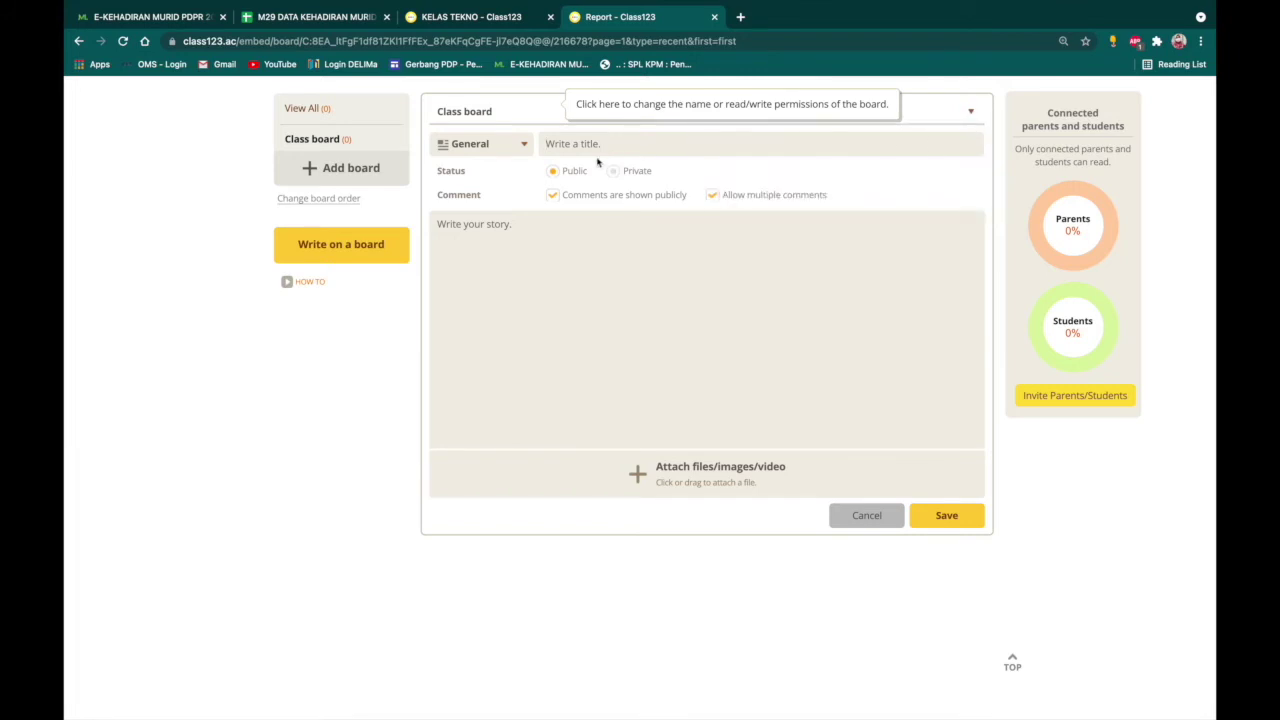
left_click(572, 149)
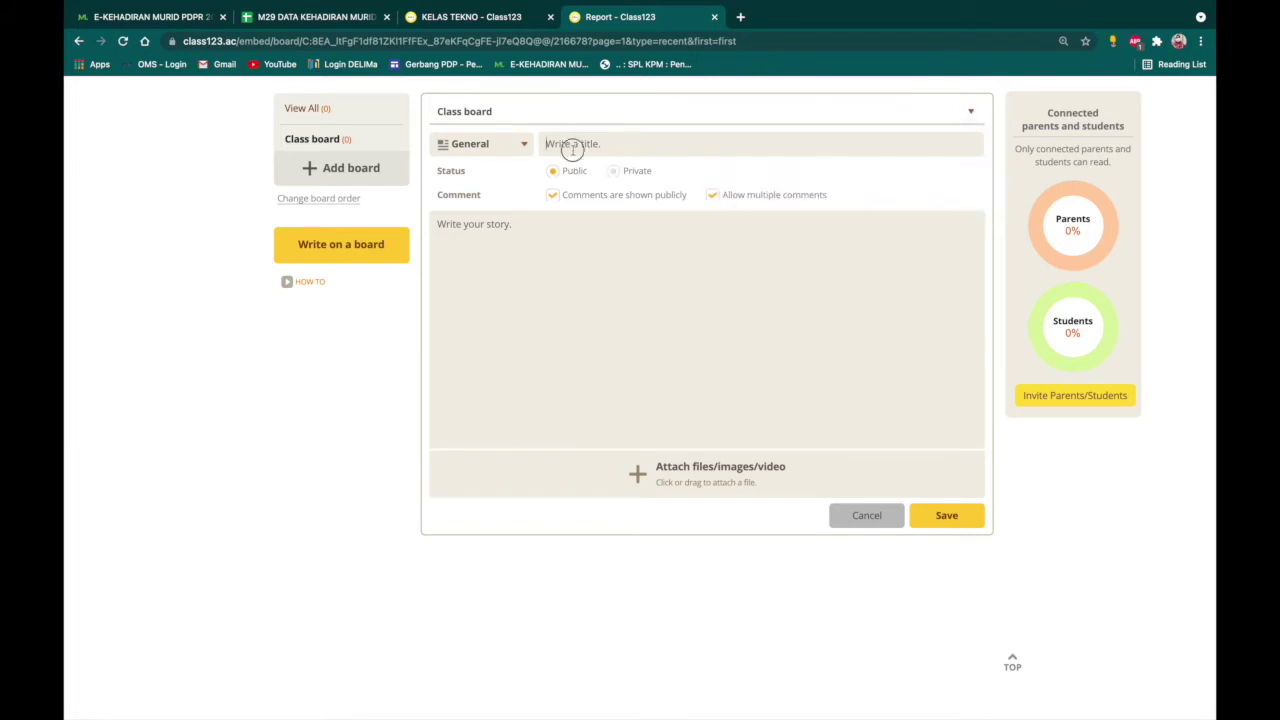
type("LATIHAN PENGUKUHAN")
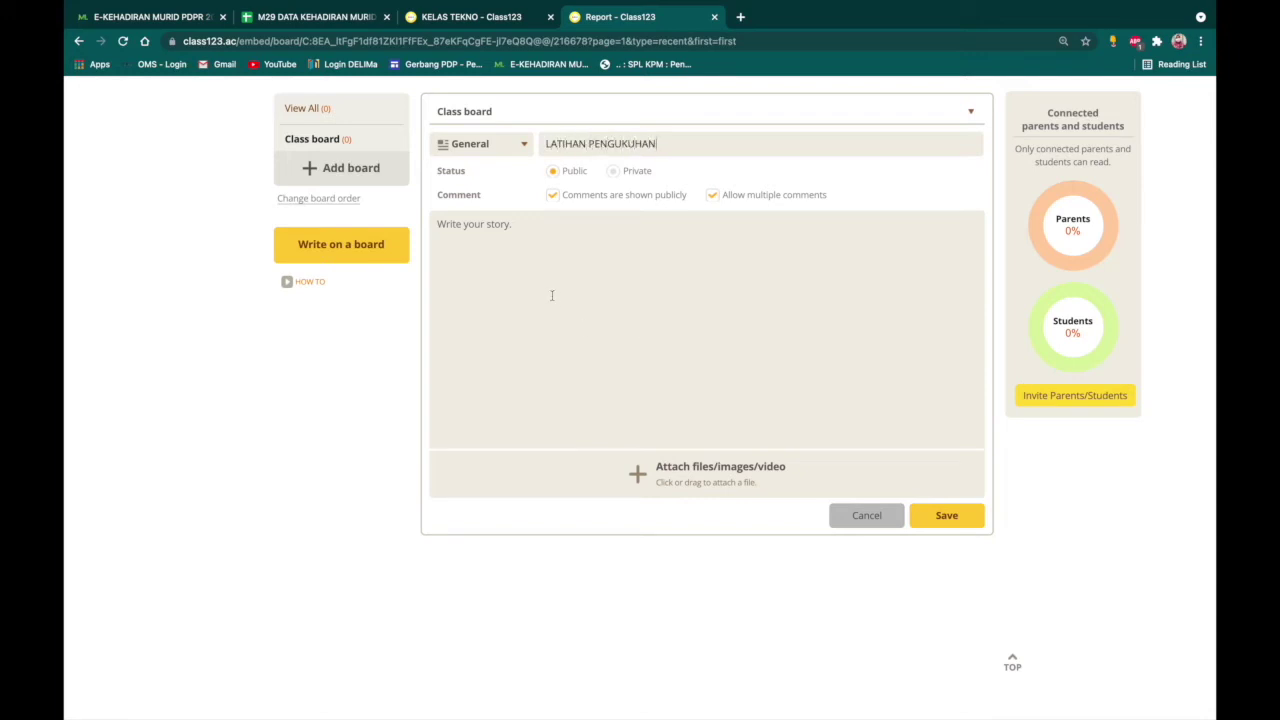
type("YATAKAN 3 HUKUM DALAM ISLAM.")
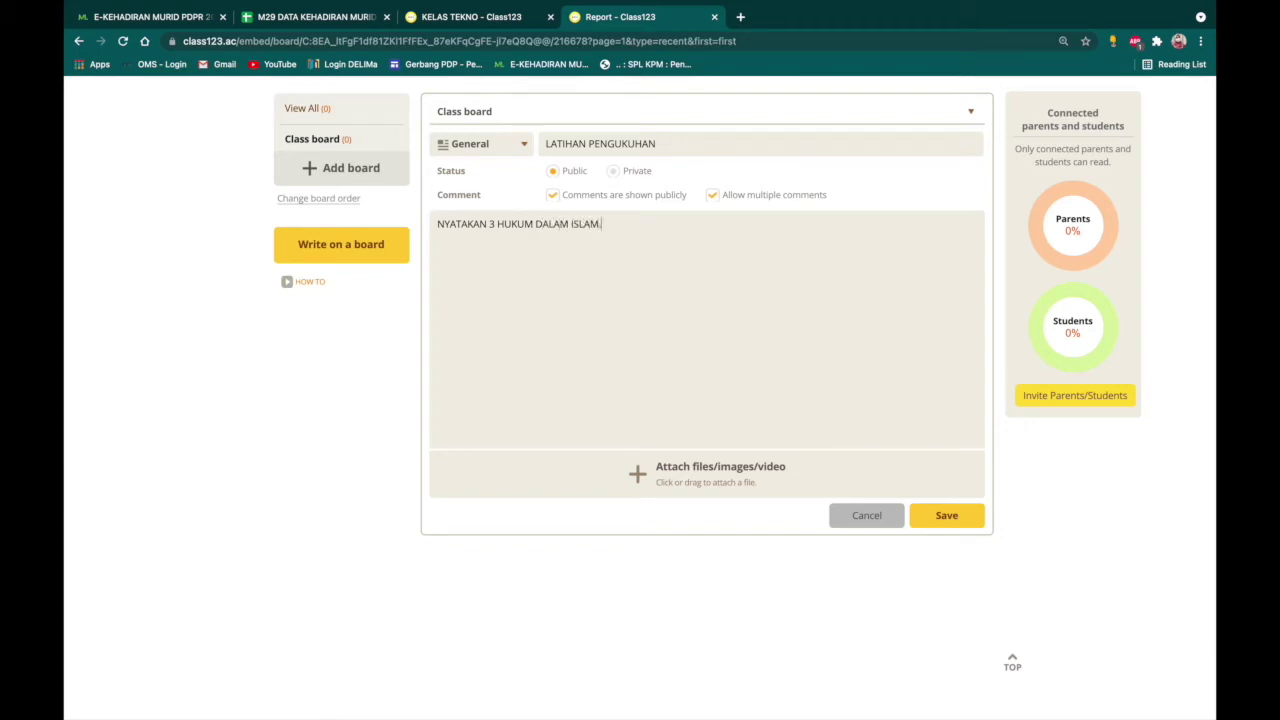
left_click(952, 516)
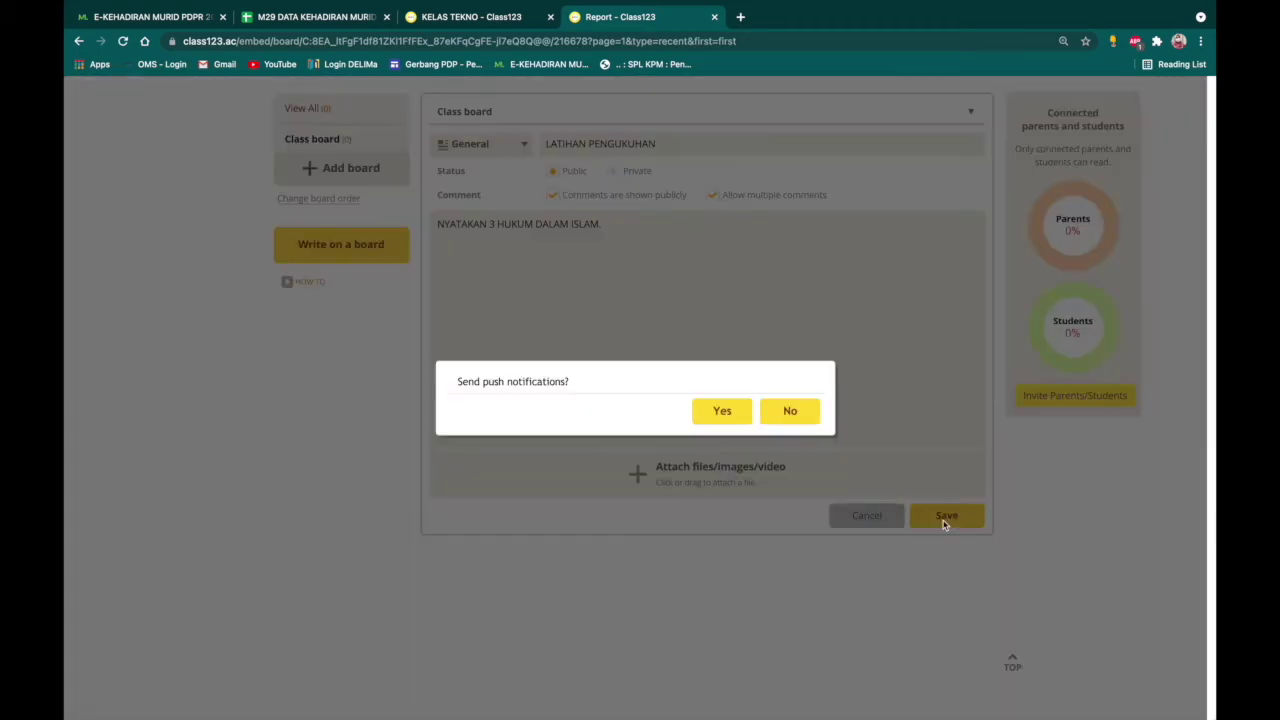
left_click(712, 409)
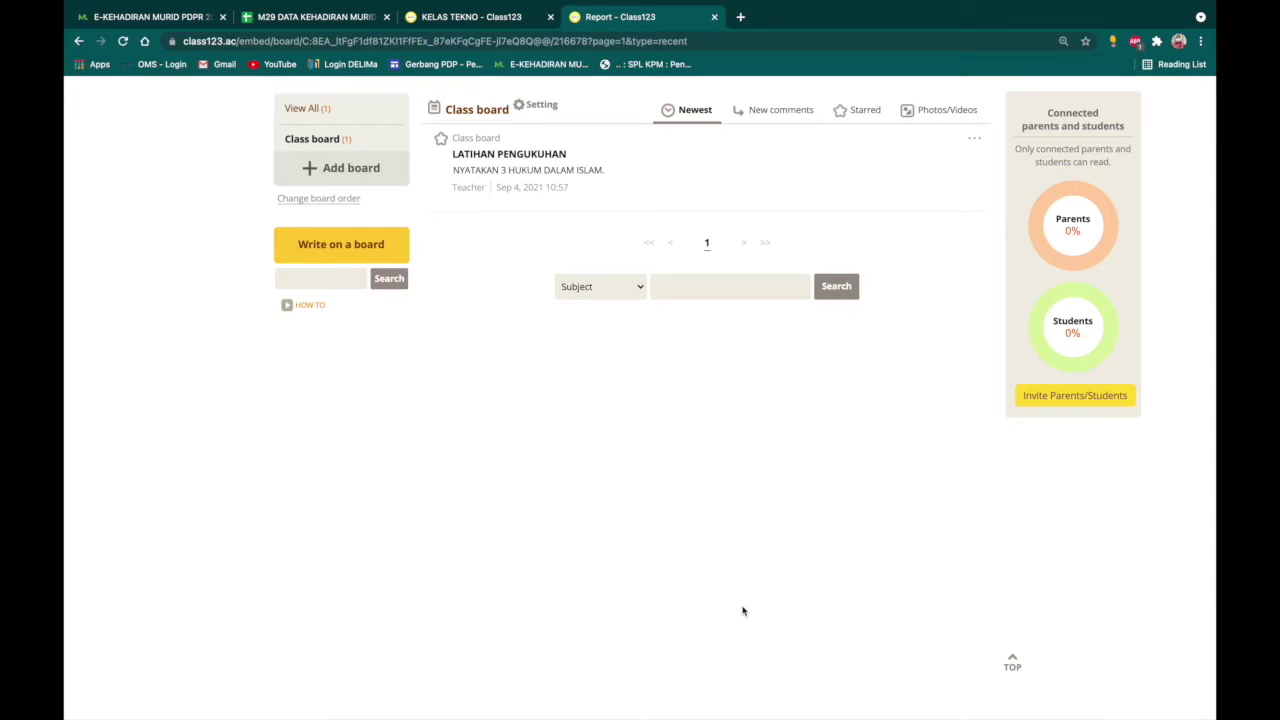
Step: Open the LATIHAN PENGUKUHAN post and go to its comment box
left_click(650, 165)
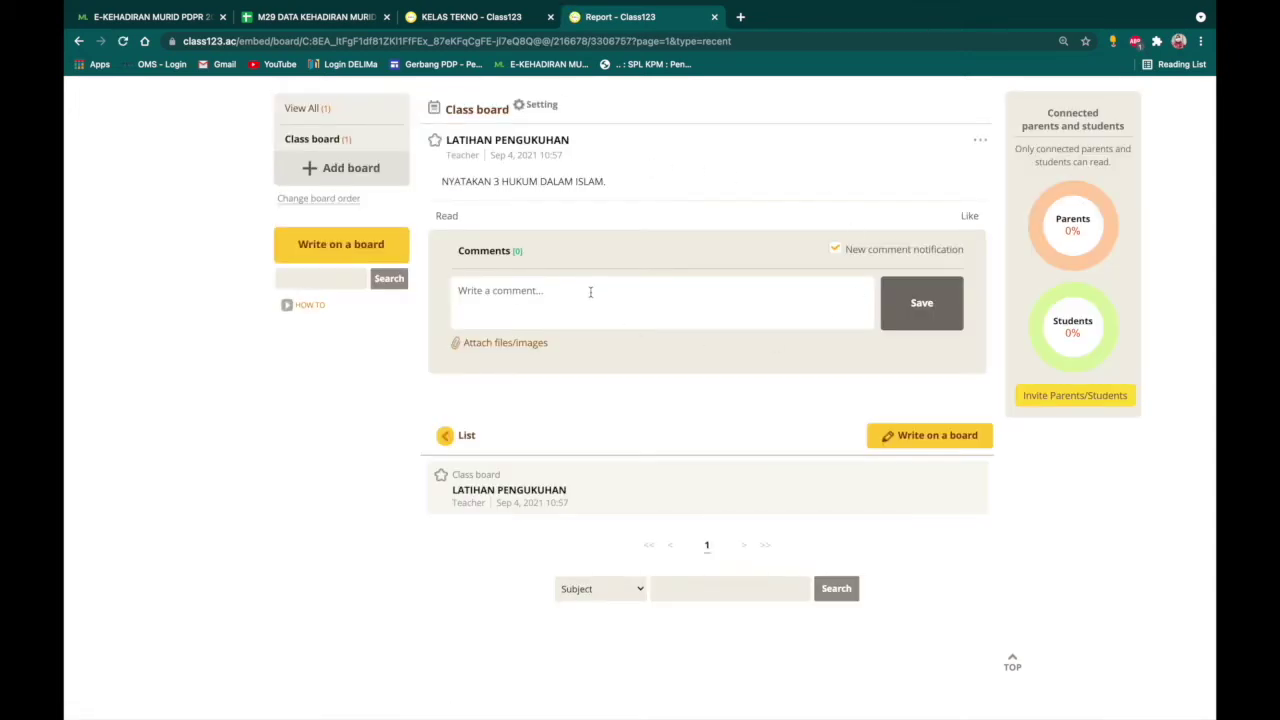
left_click(474, 297)
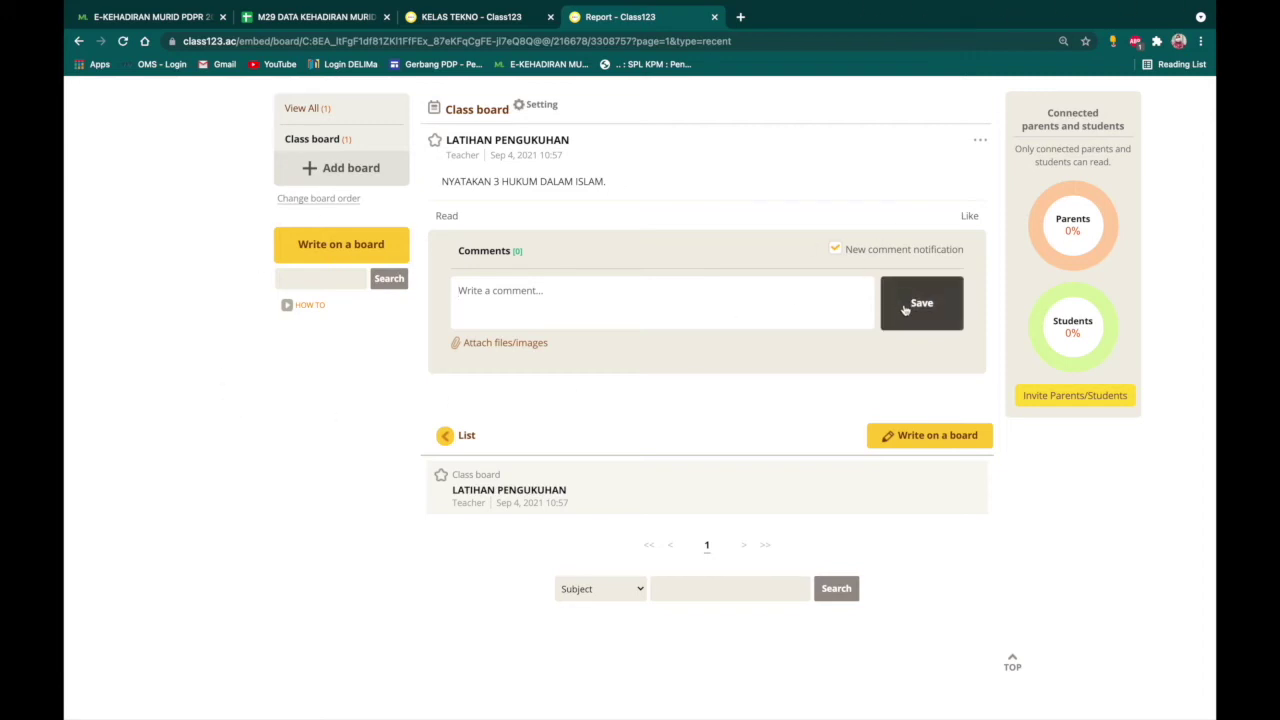
left_click(496, 313)
Step: Look at the blank form for another board post and the file picker for comment attachments, cancelling both
left_click(950, 438)
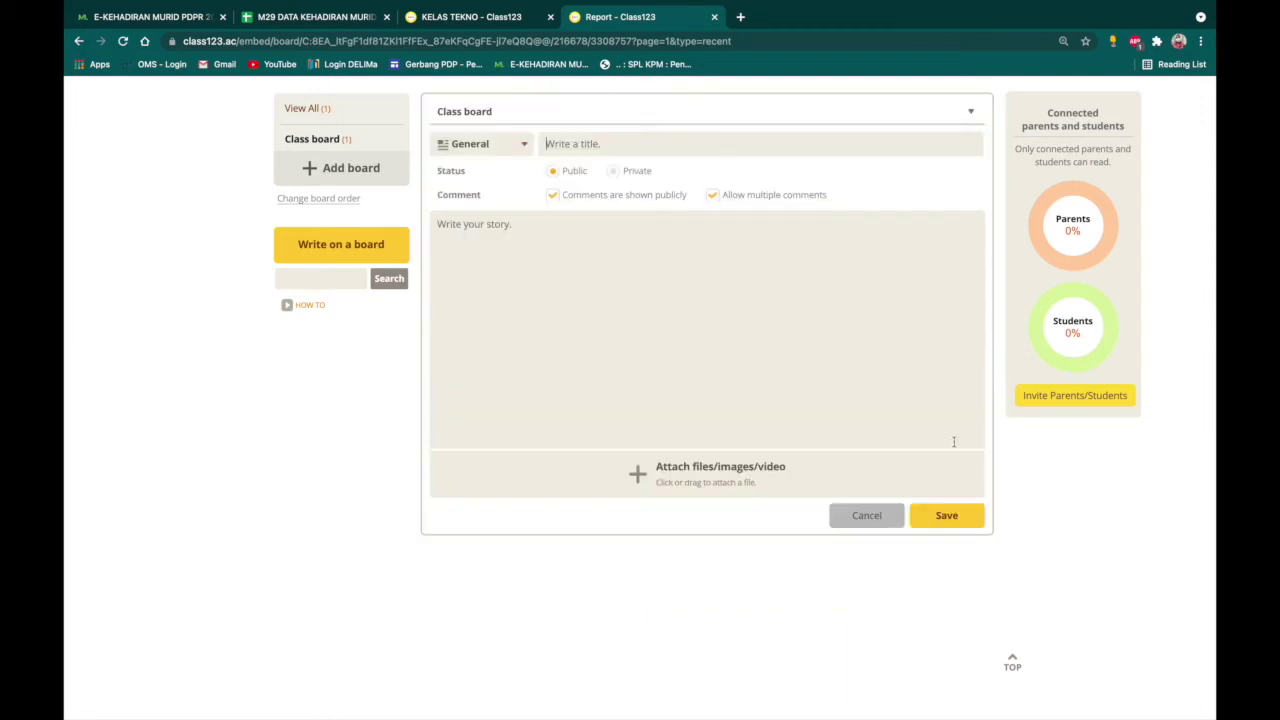
left_click(877, 520)
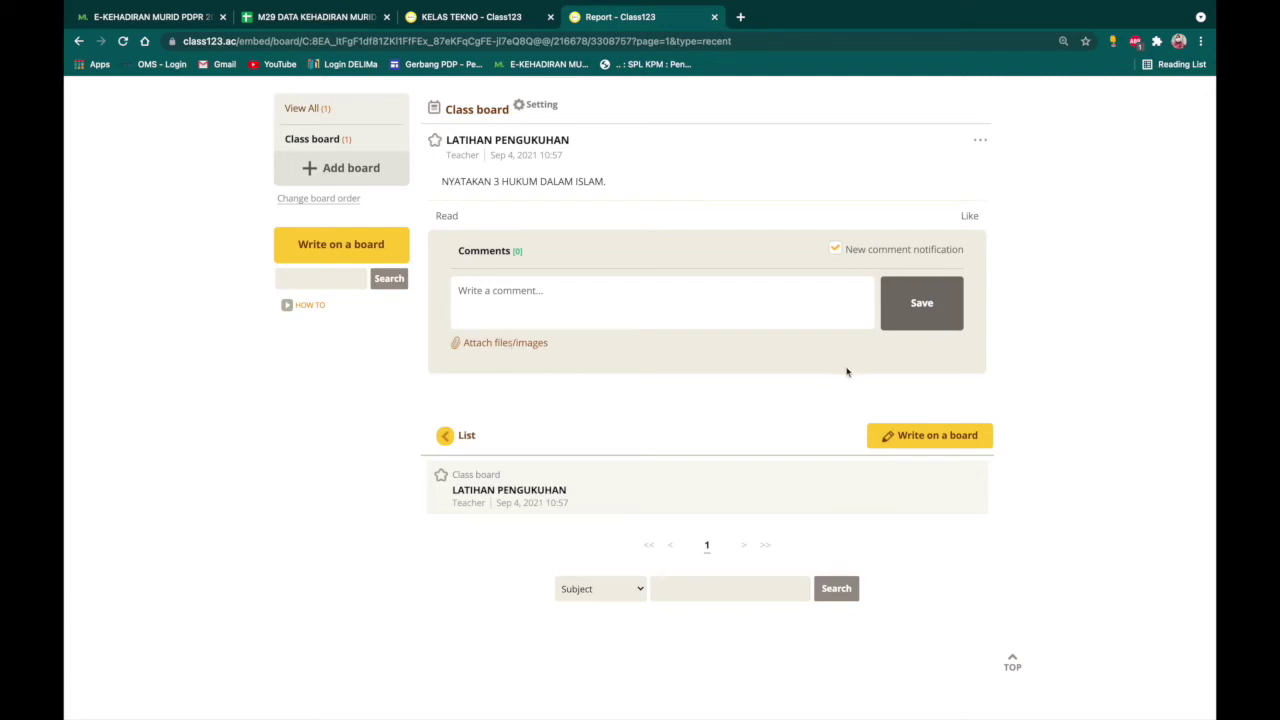
left_click(498, 343)
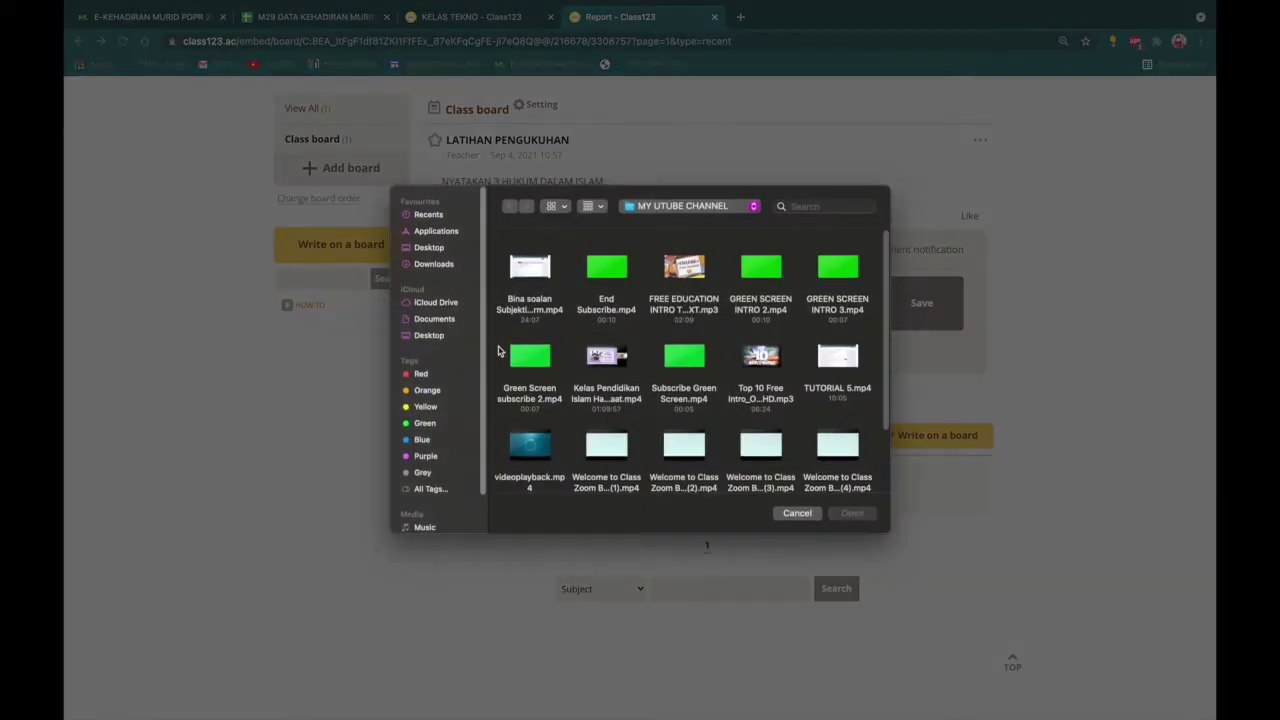
left_click(797, 513)
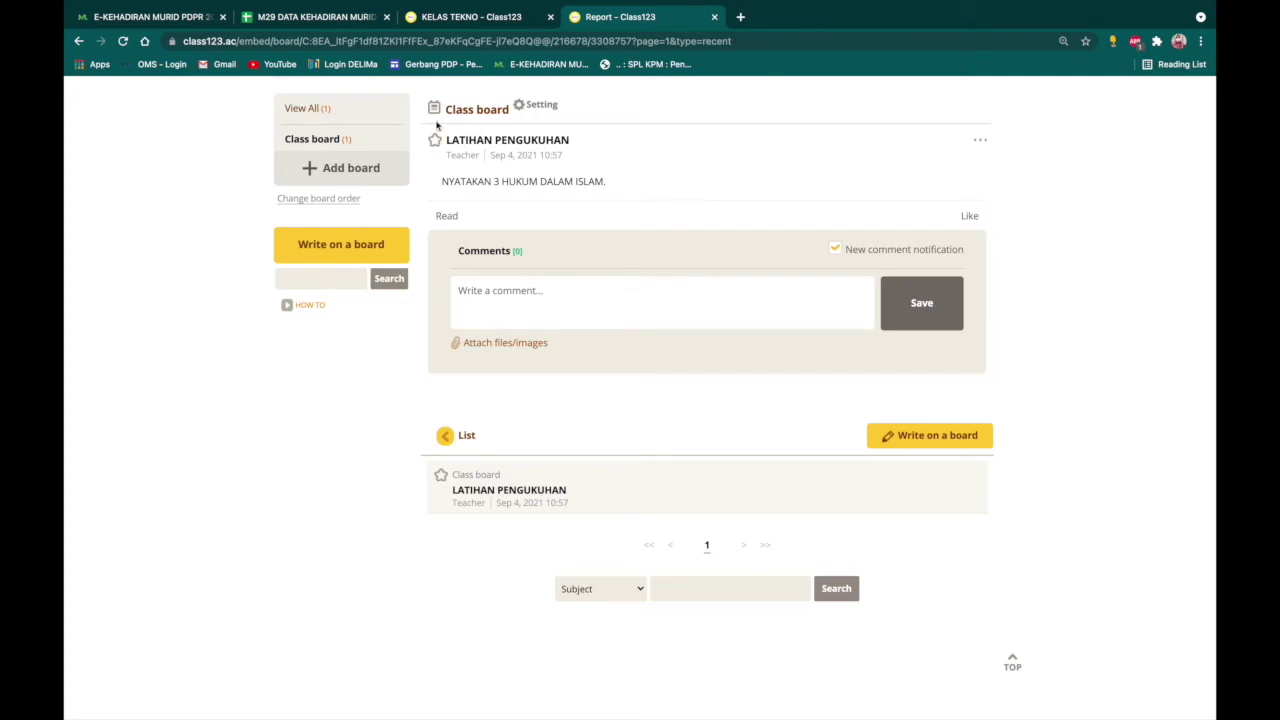
Step: Go to the PENDIDIKAN ISLAM class and open the "[2021/07/27] From Chalkboard" post on its community board
left_click(486, 20)
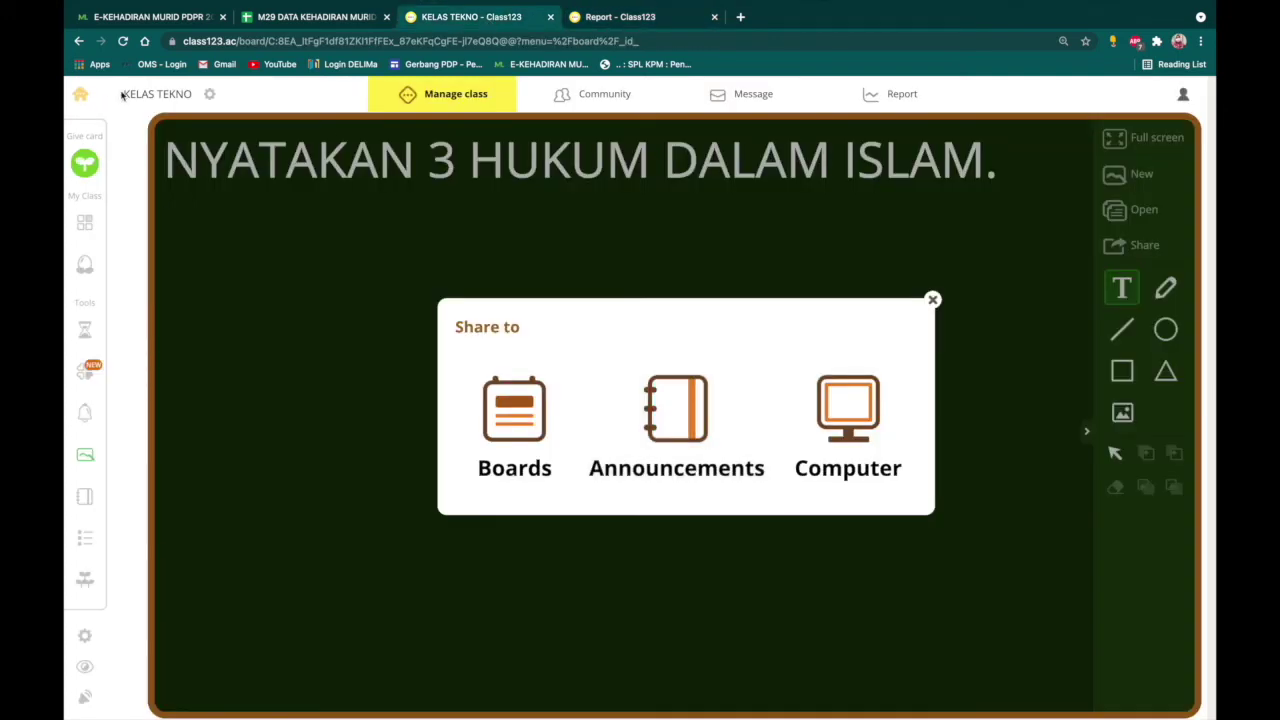
left_click(78, 100)
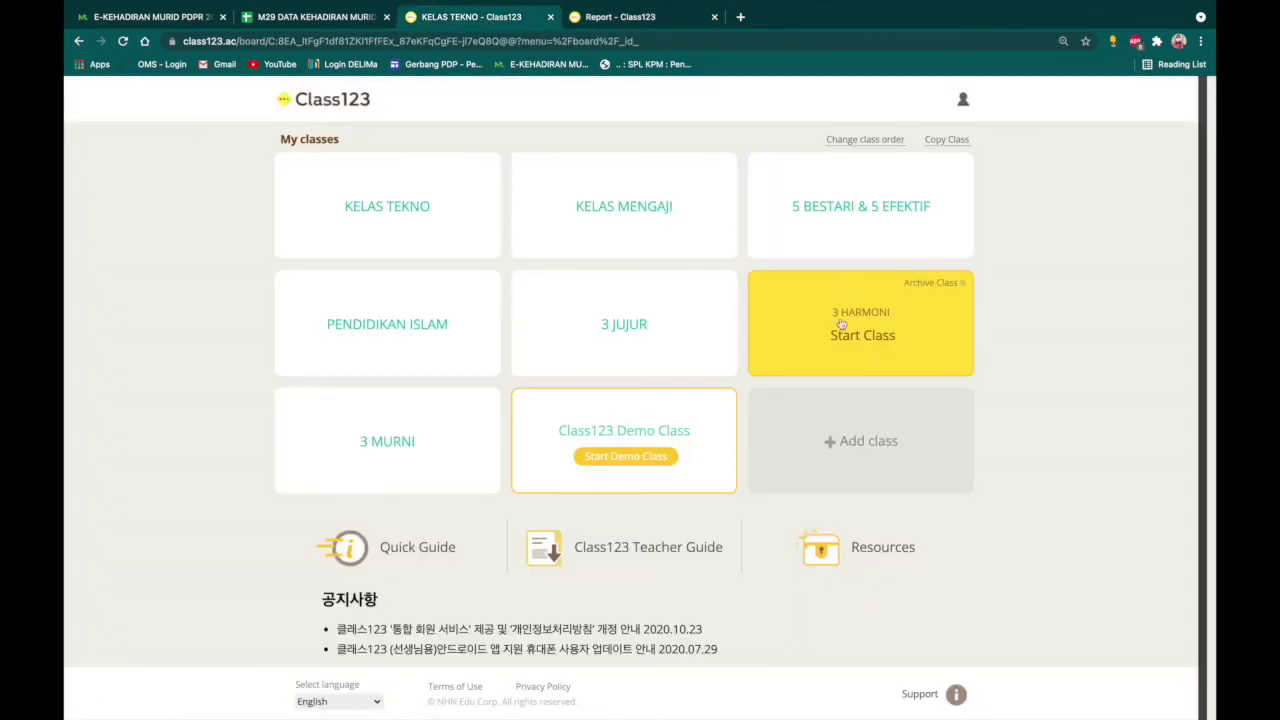
left_click(438, 337)
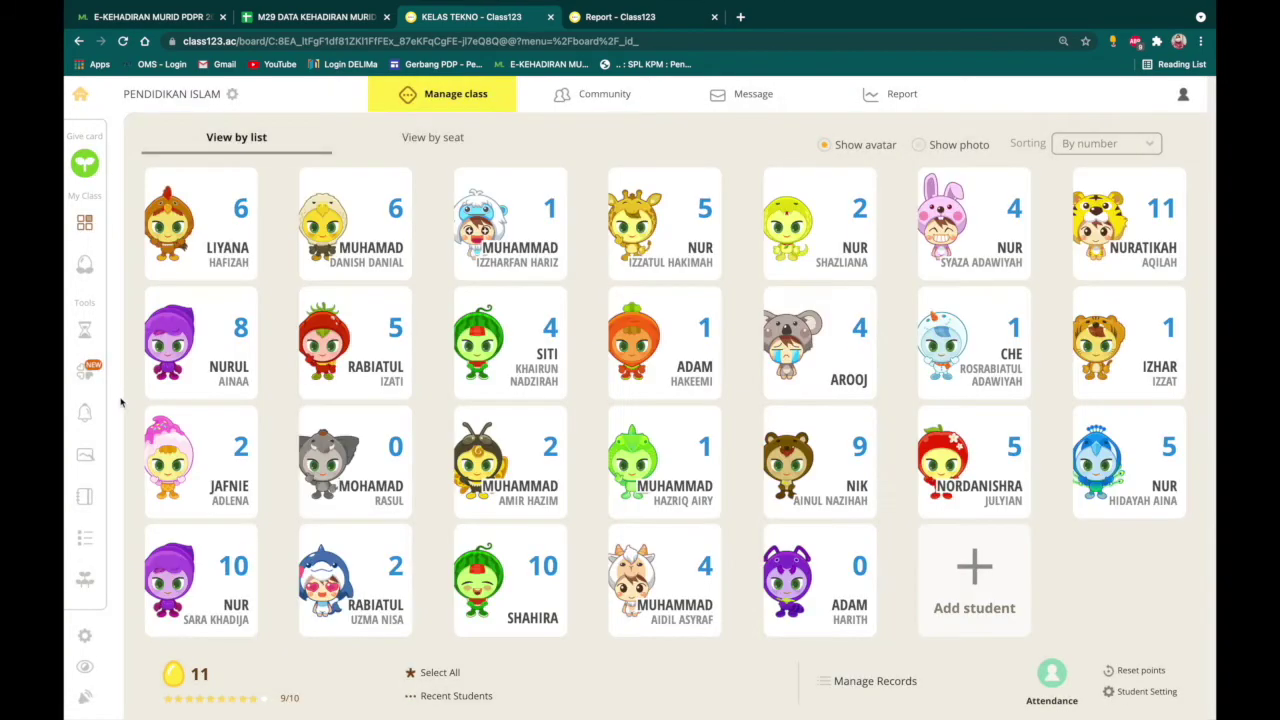
mouse_move(86, 503)
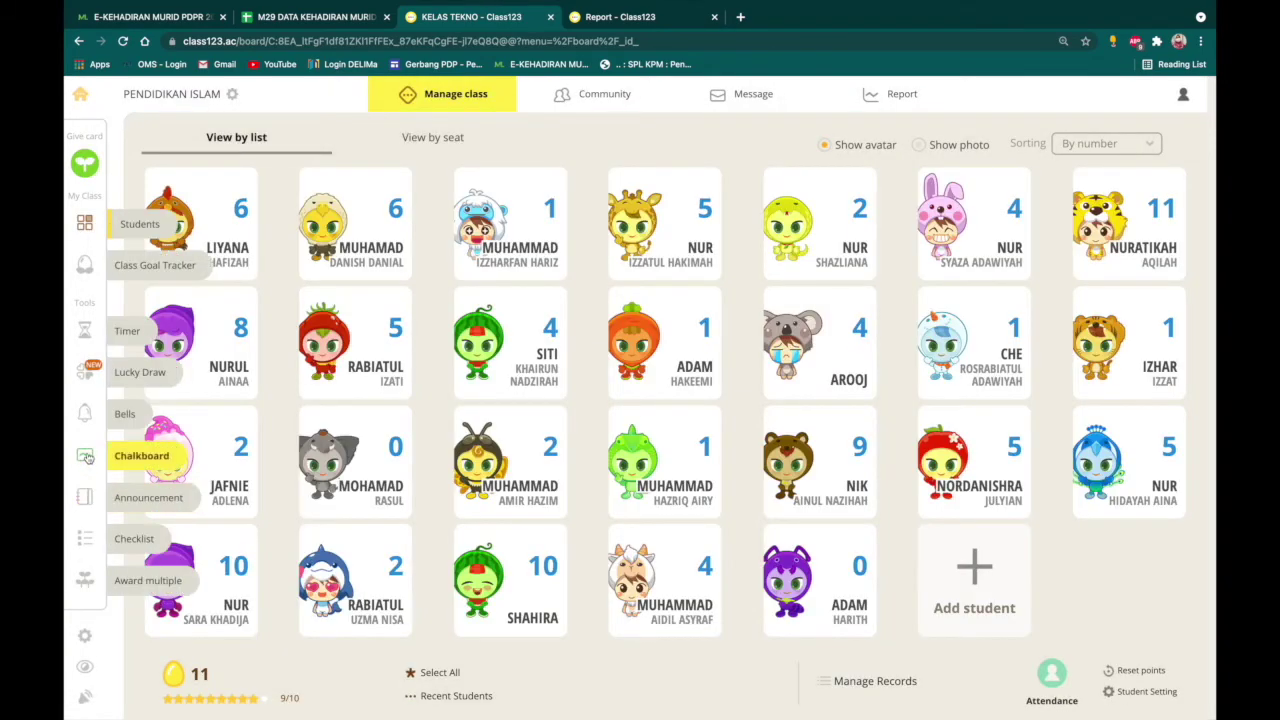
left_click(85, 455)
left_click(600, 93)
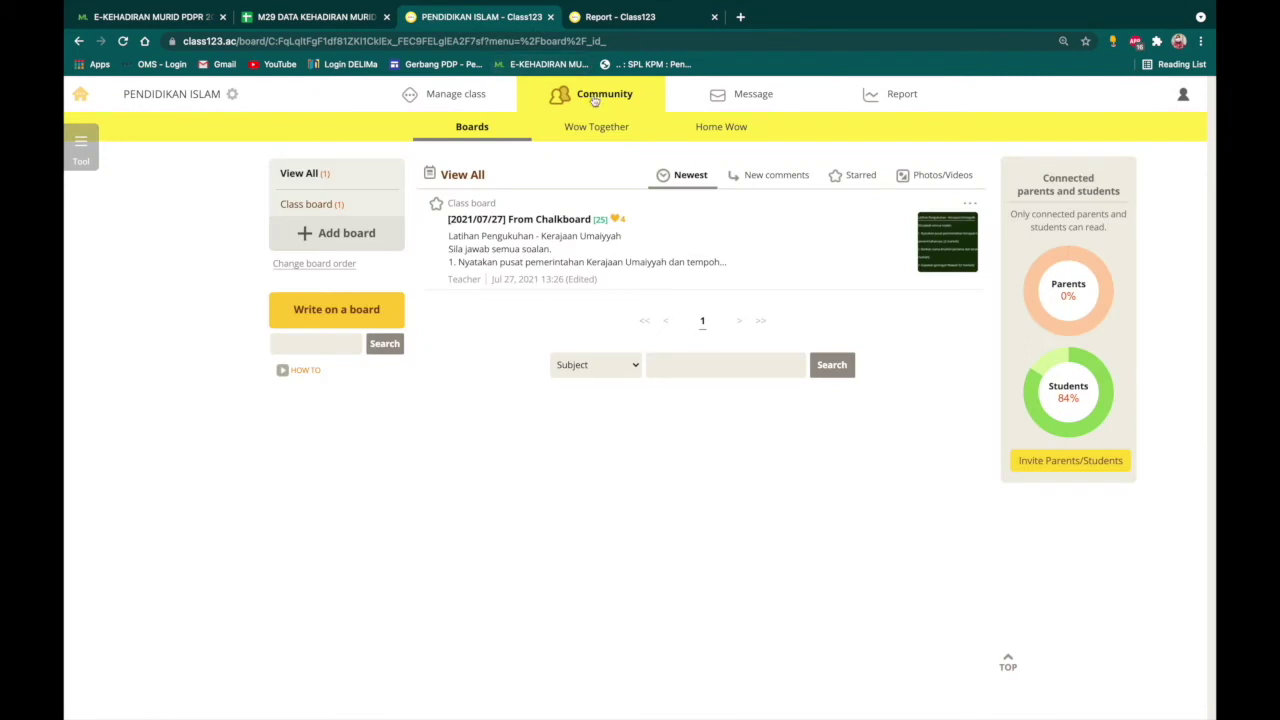
left_click(695, 270)
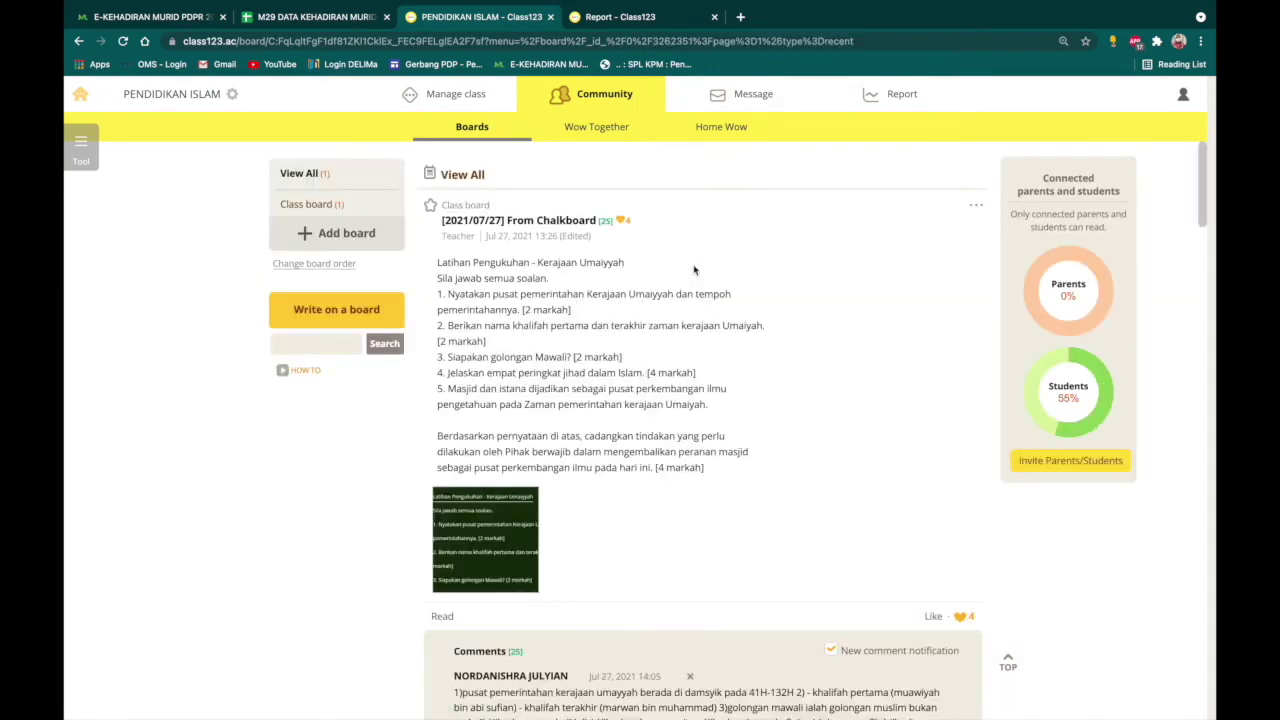
Step: Read through the students' comments and teacher replies below the Kerajaan Umaiyyah exercise, returning to the start of the post
scroll(695, 283, "down", 15)
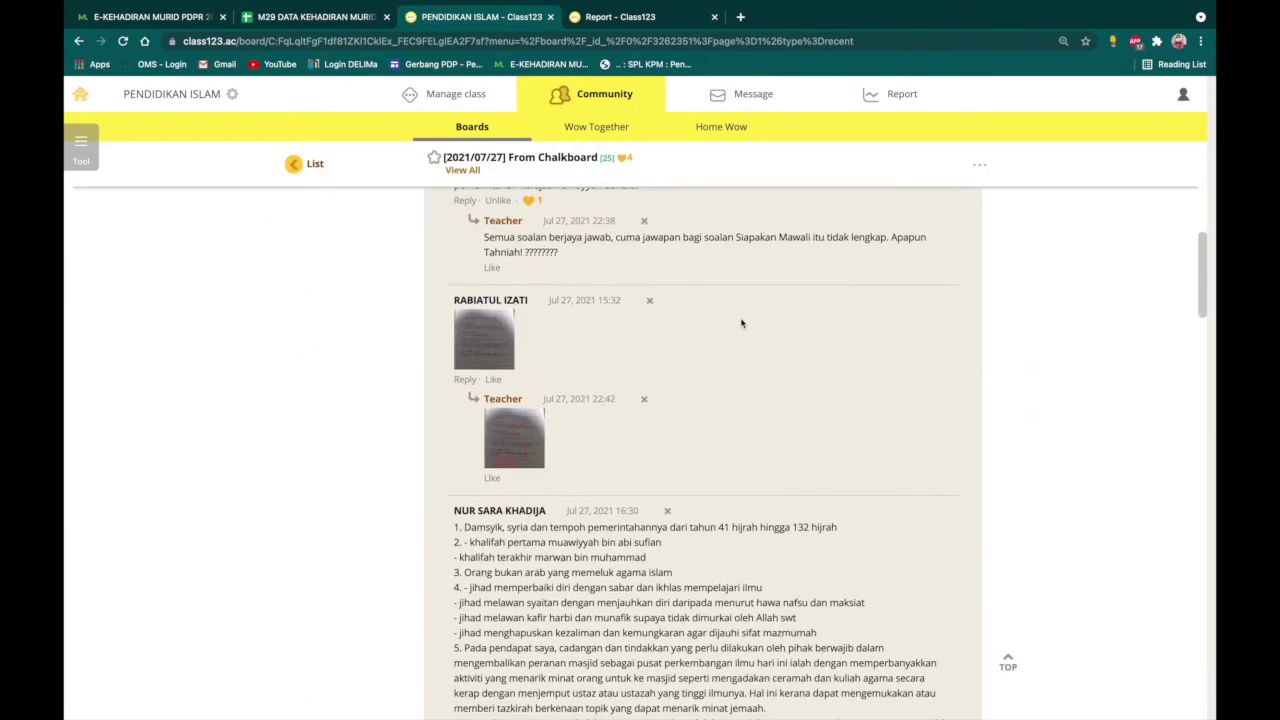
scroll(540, 437, "down", 3)
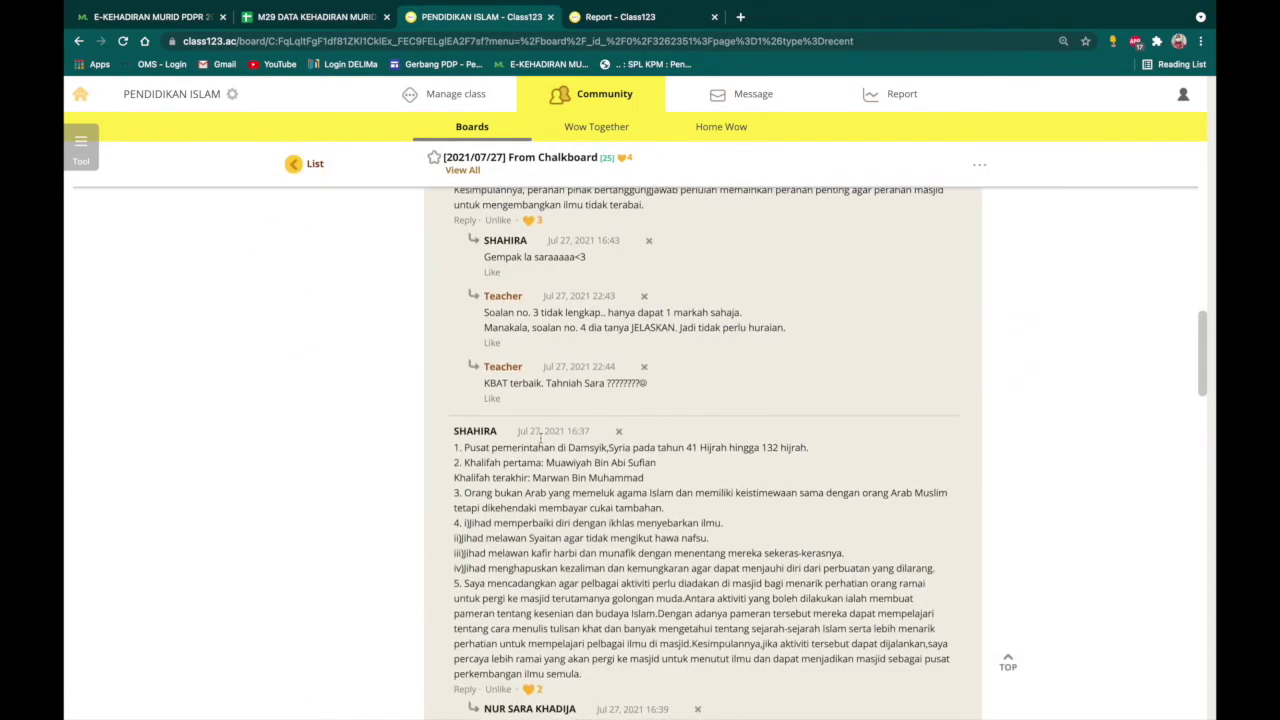
scroll(540, 437, "up", 2)
scroll(540, 437, "up", 2)
scroll(542, 400, "down", 2)
scroll(544, 379, "up", 5)
scroll(544, 379, "up", 10)
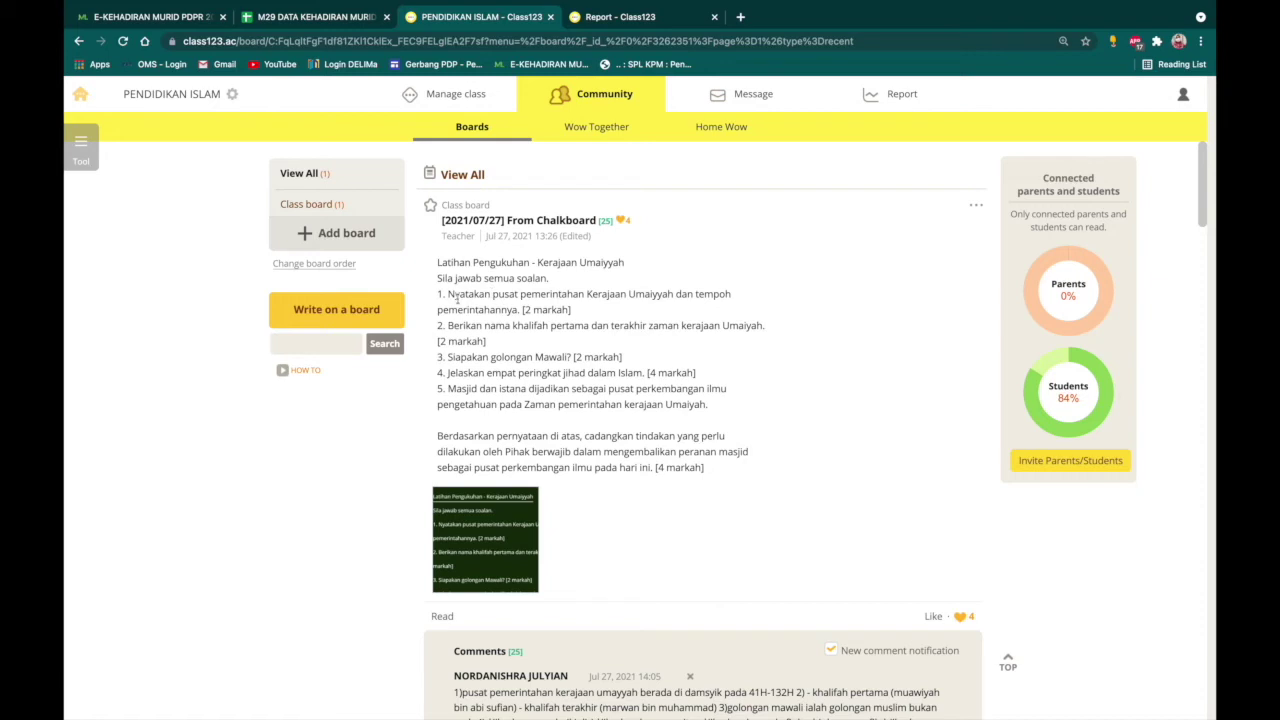
Step: View the post's attached chalkboard image enlarged, close it and look over the written exercise questions
left_click(497, 518)
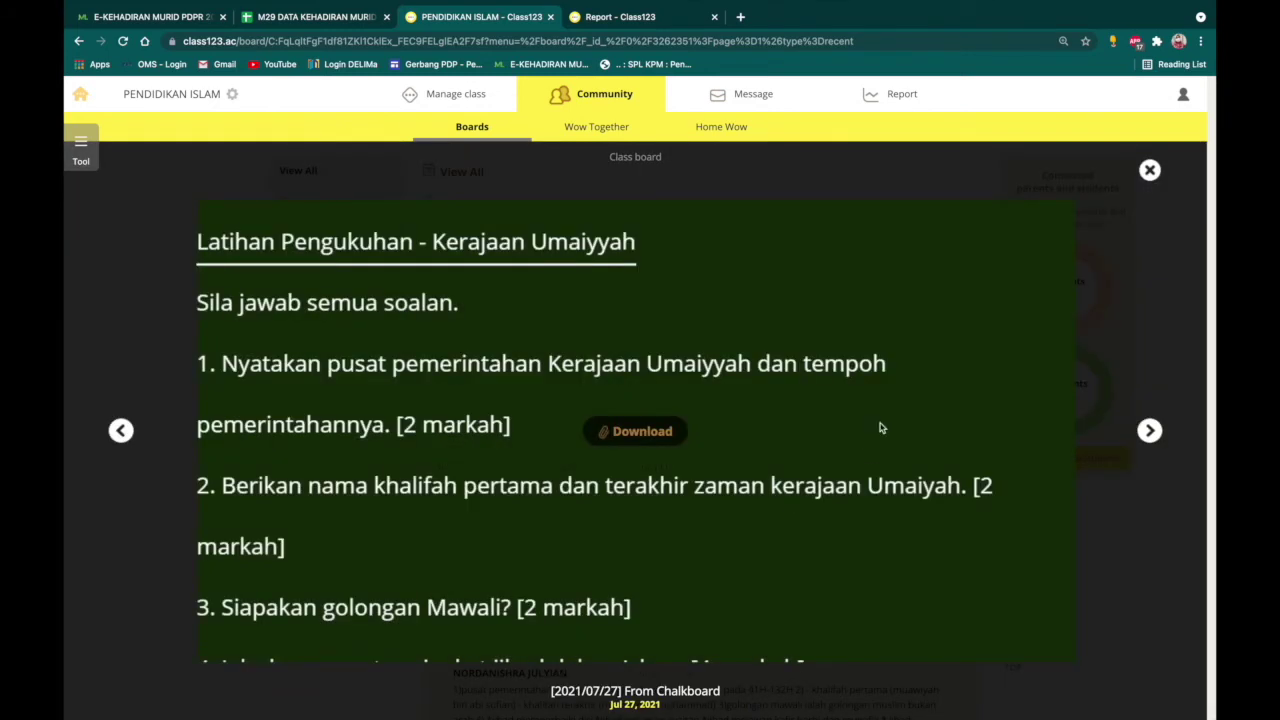
left_click(1150, 172)
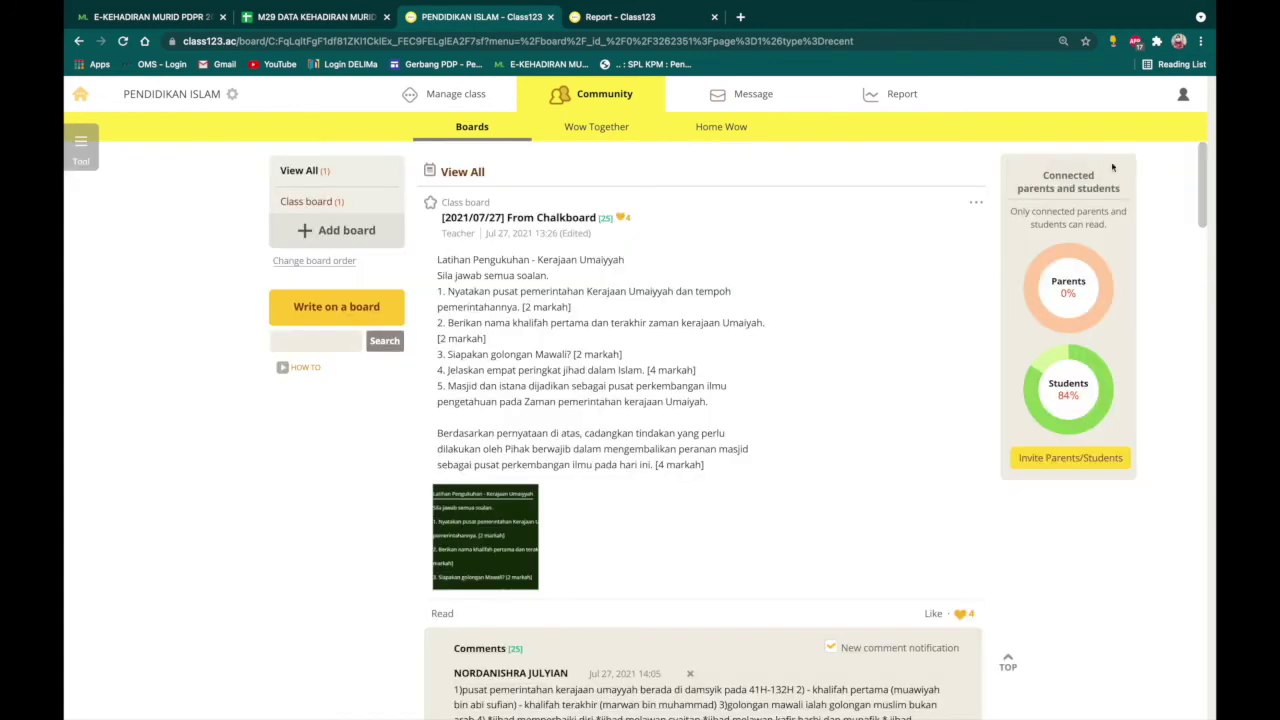
scroll(557, 399, "down", 2)
scroll(557, 399, "down", 1)
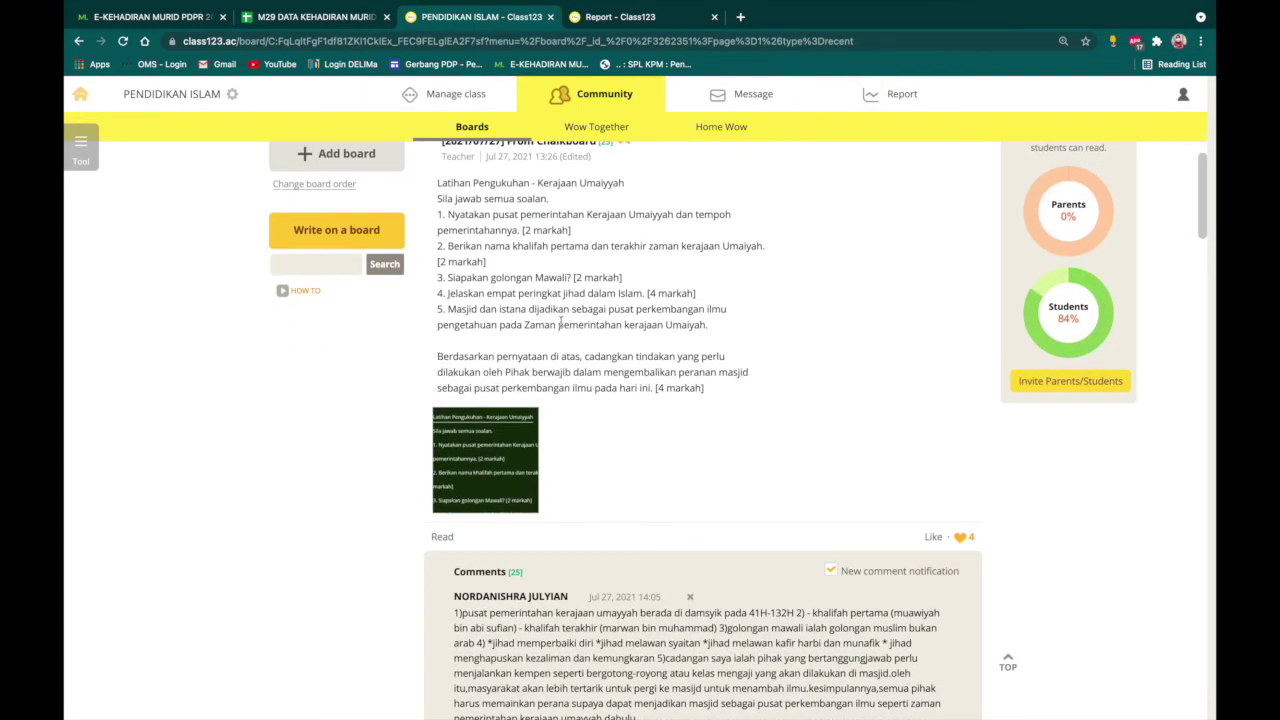
scroll(561, 322, "up", 2)
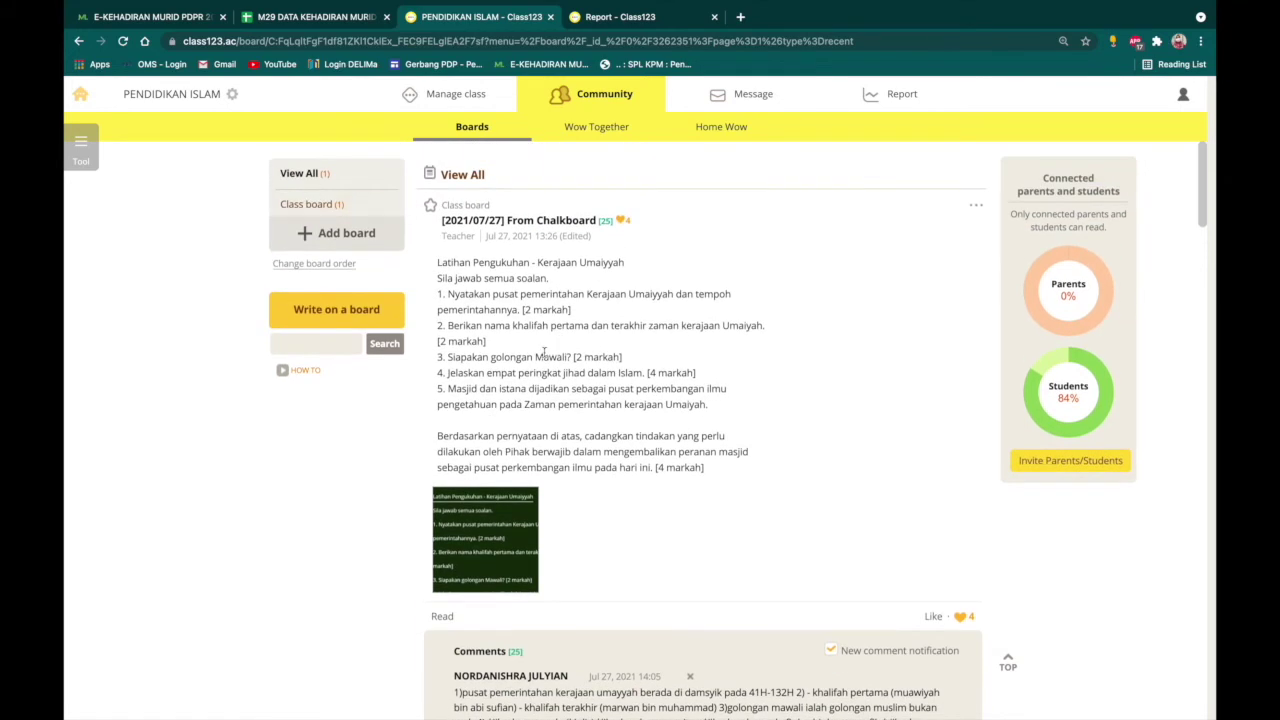
left_click(630, 19)
left_click(341, 244)
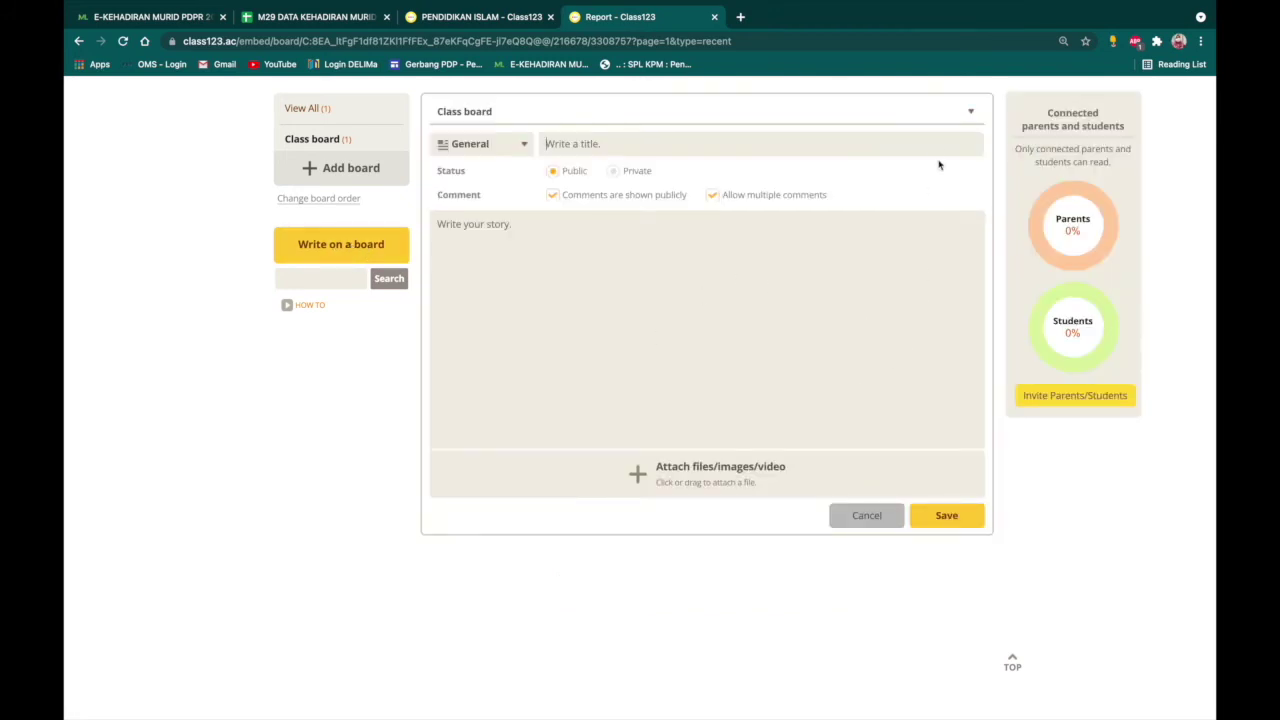
left_click(851, 515)
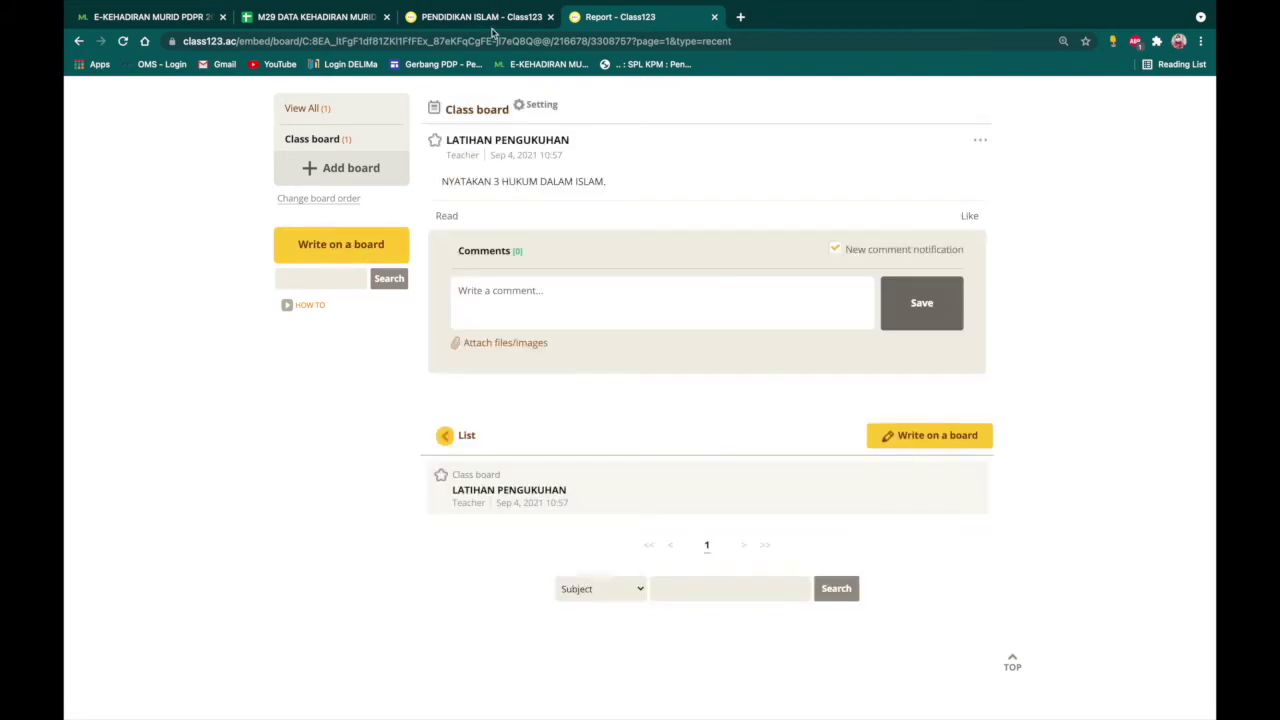
Step: Return to the PENDIDIKAN ISLAM post and examine the students' written and photographed answers together with the teacher's marked replies
left_click(493, 22)
scroll(625, 511, "down", 3)
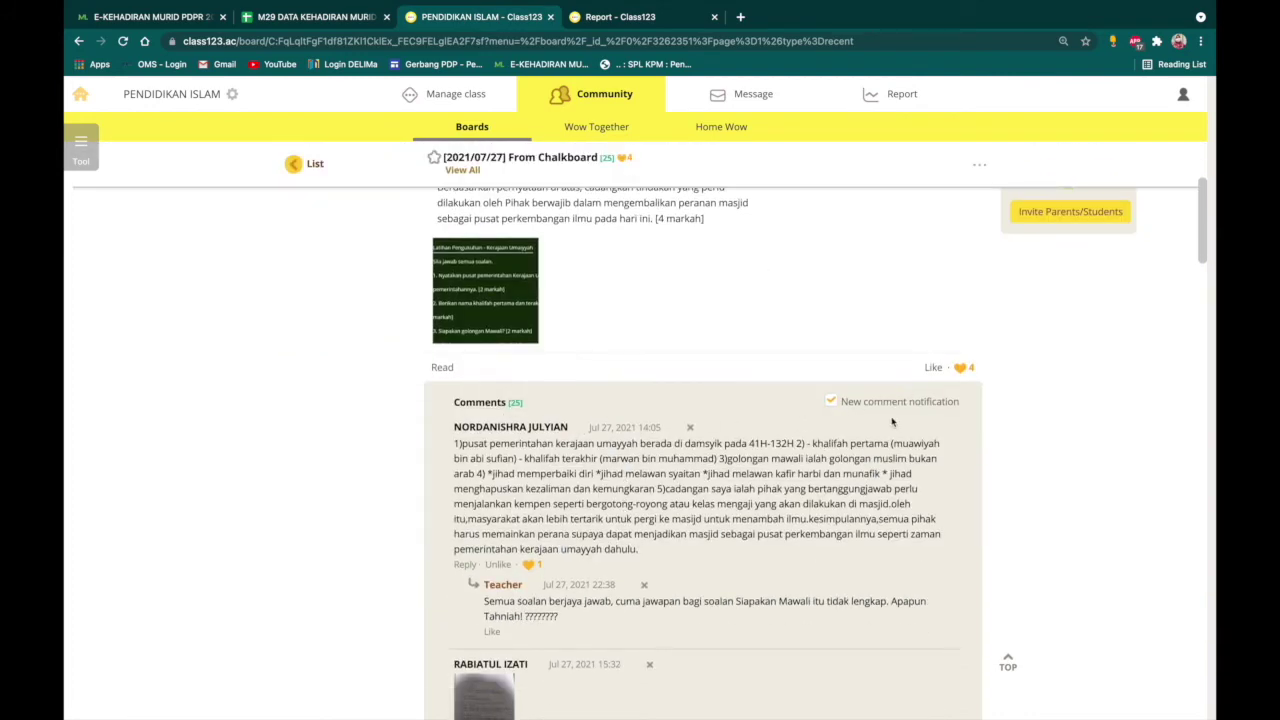
scroll(893, 420, "down", 3)
scroll(887, 421, "down", 6)
scroll(887, 425, "down", 2)
scroll(880, 440, "up", 8)
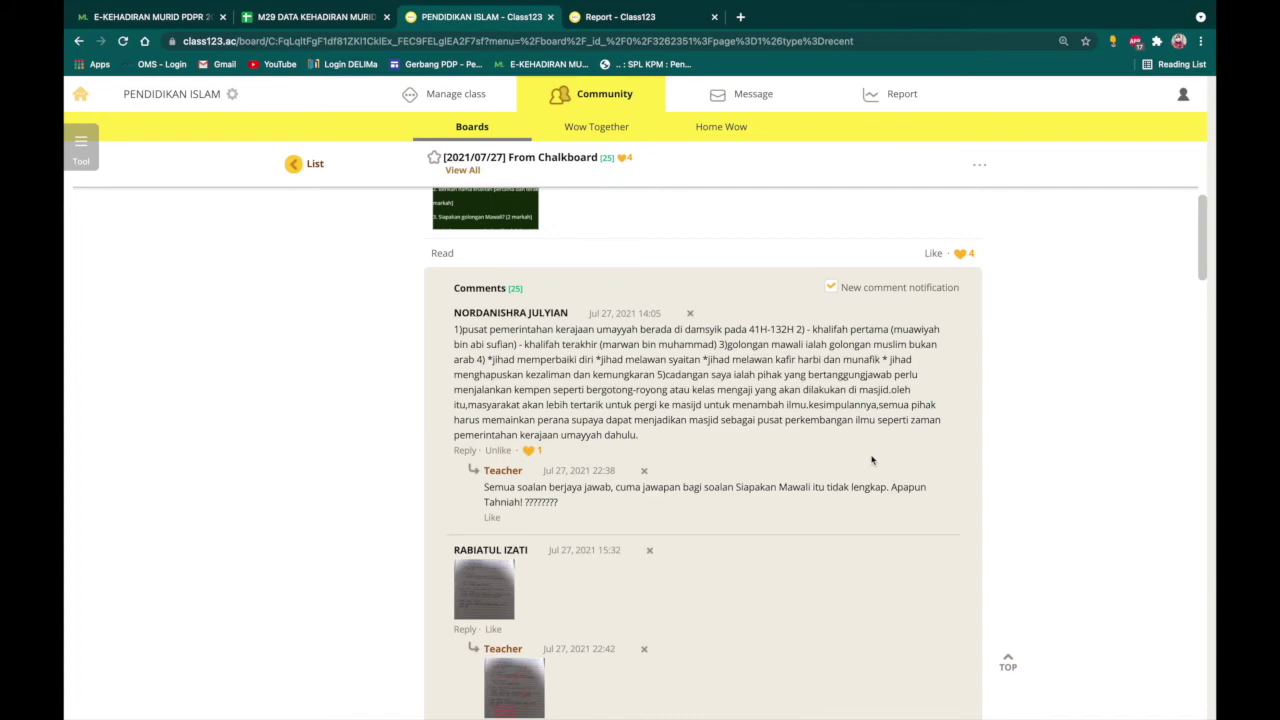
scroll(872, 460, "down", 6)
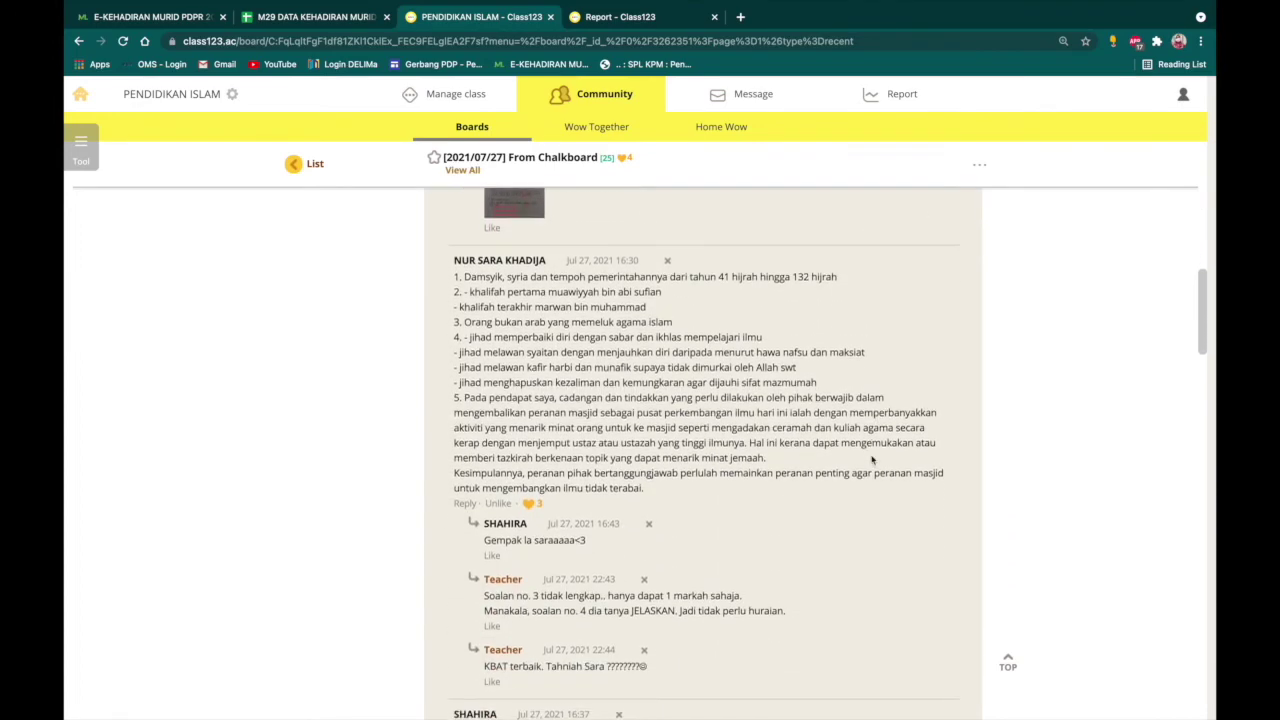
scroll(872, 460, "down", 5)
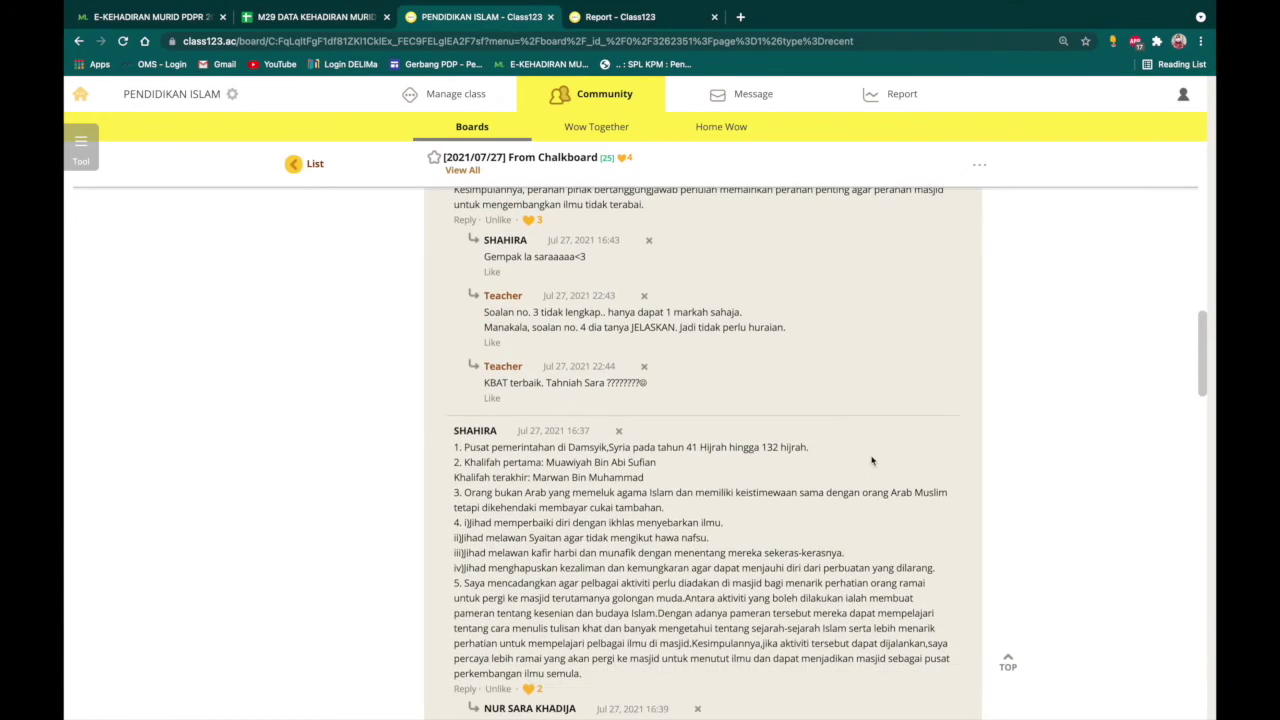
scroll(872, 460, "down", 6)
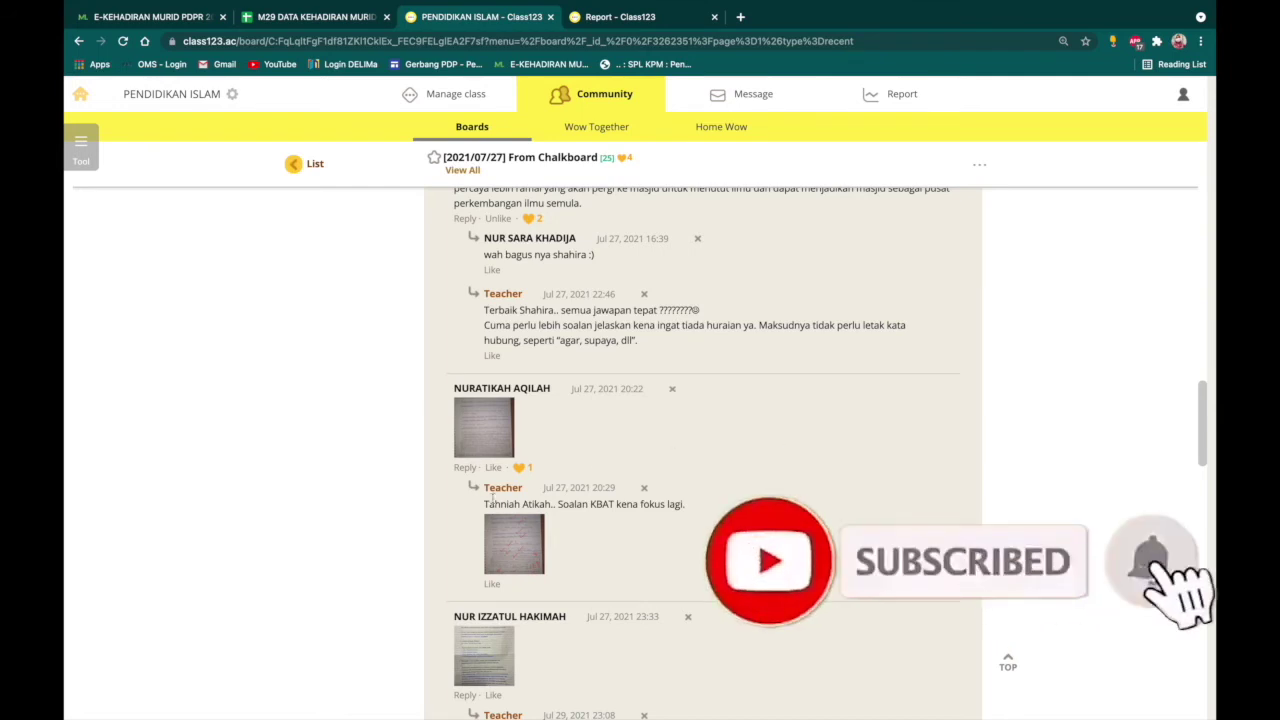
scroll(680, 463, "down", 5)
scroll(775, 334, "down", 5)
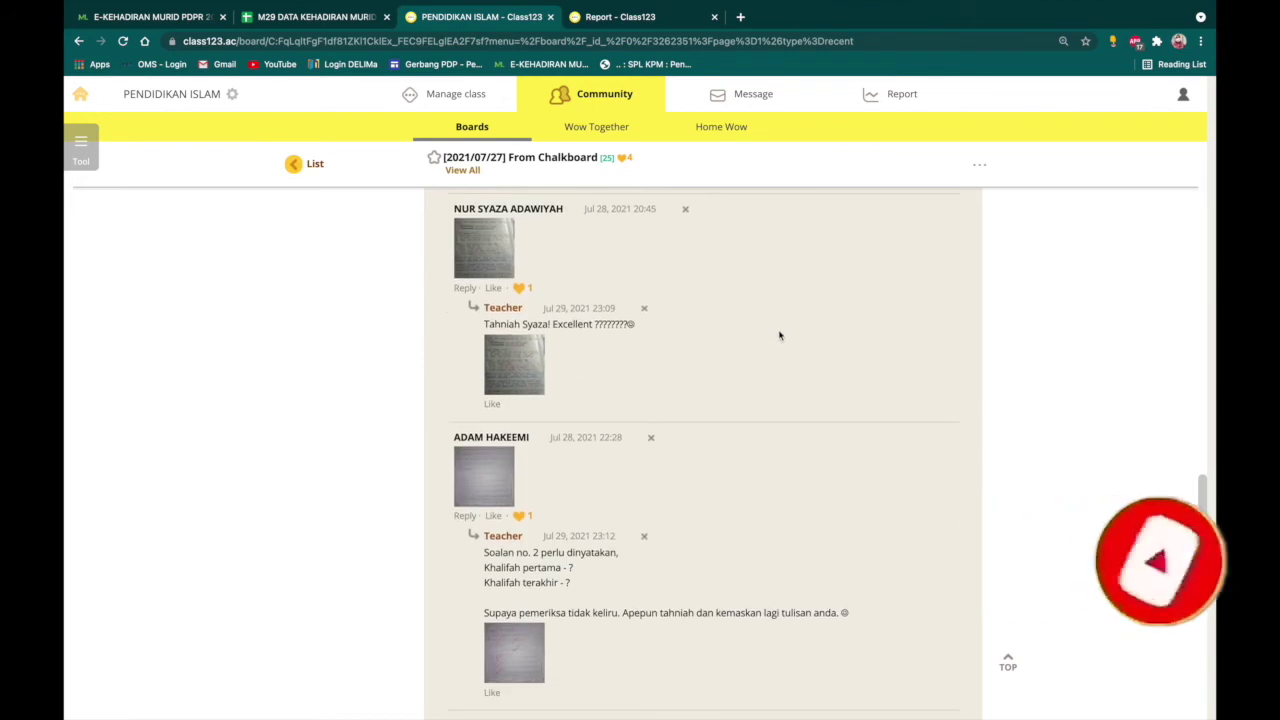
scroll(777, 334, "down", 1)
scroll(780, 335, "up", 3)
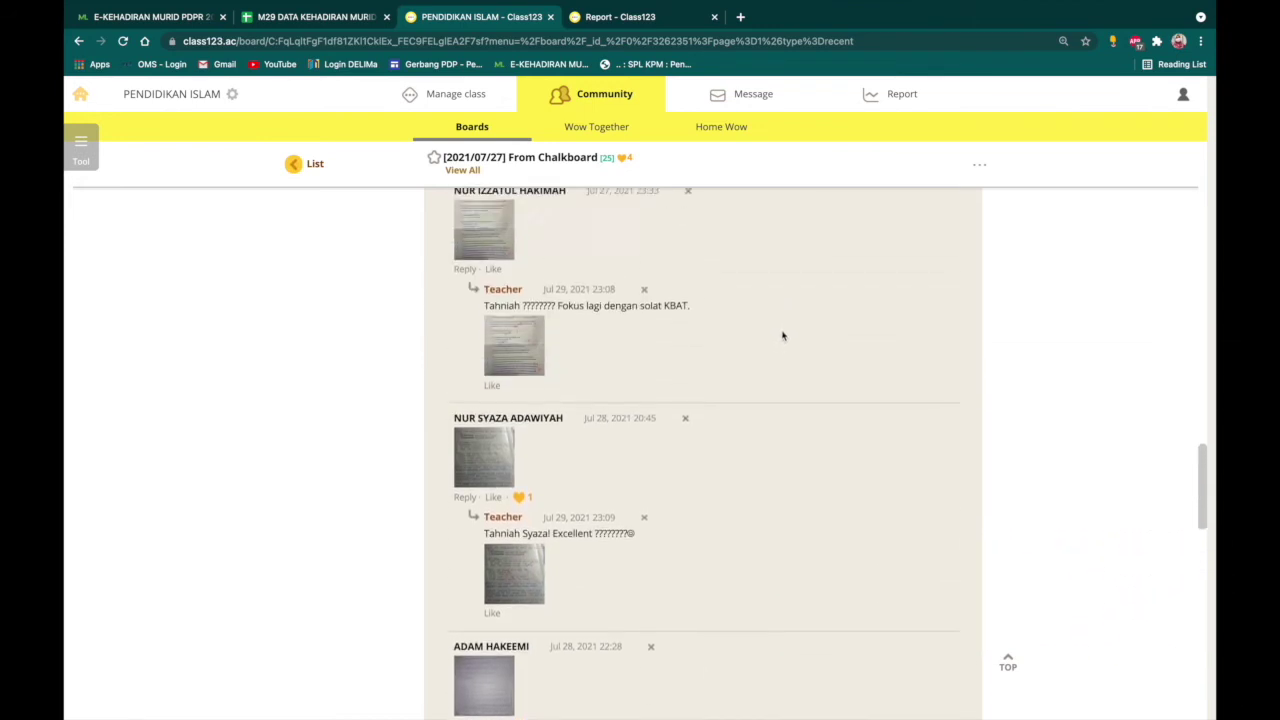
Step: Compare a student's photographed answer sheet with the teacher's marked copy in the Kerajaan Umaiyyah comments, returning to the start of the post
scroll(782, 335, "up", 8)
left_click(530, 614)
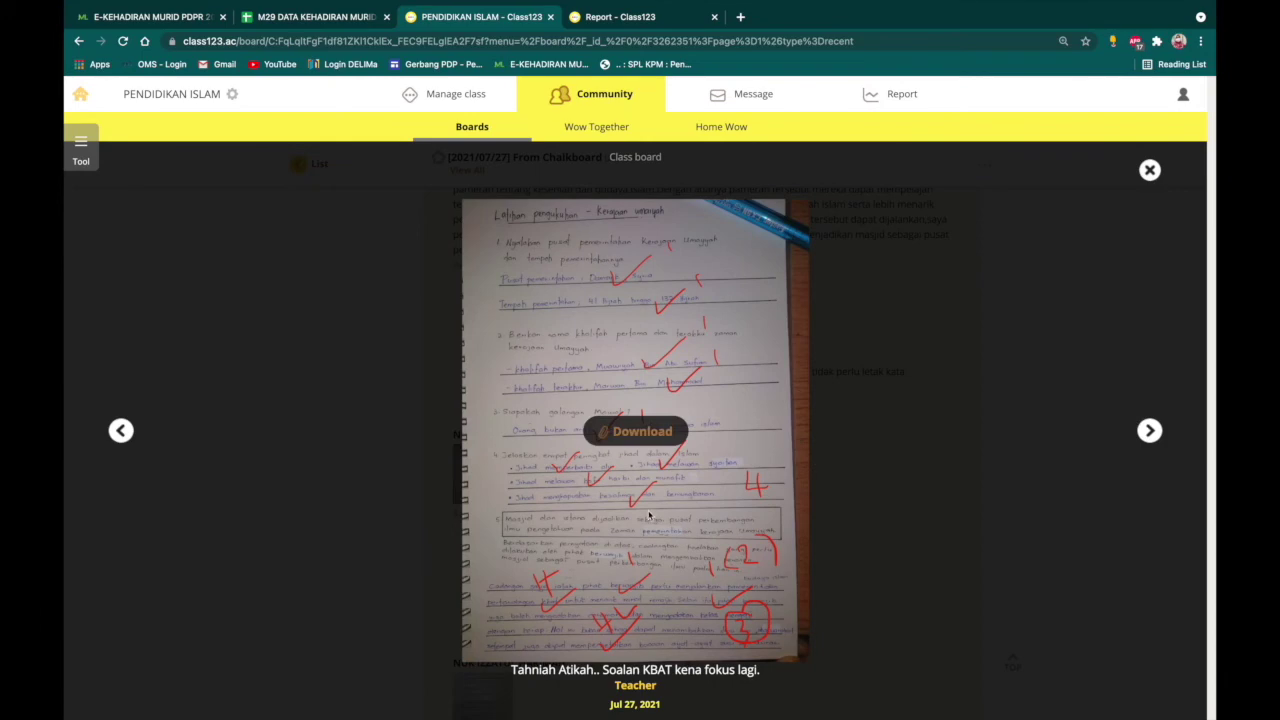
left_click(1150, 170)
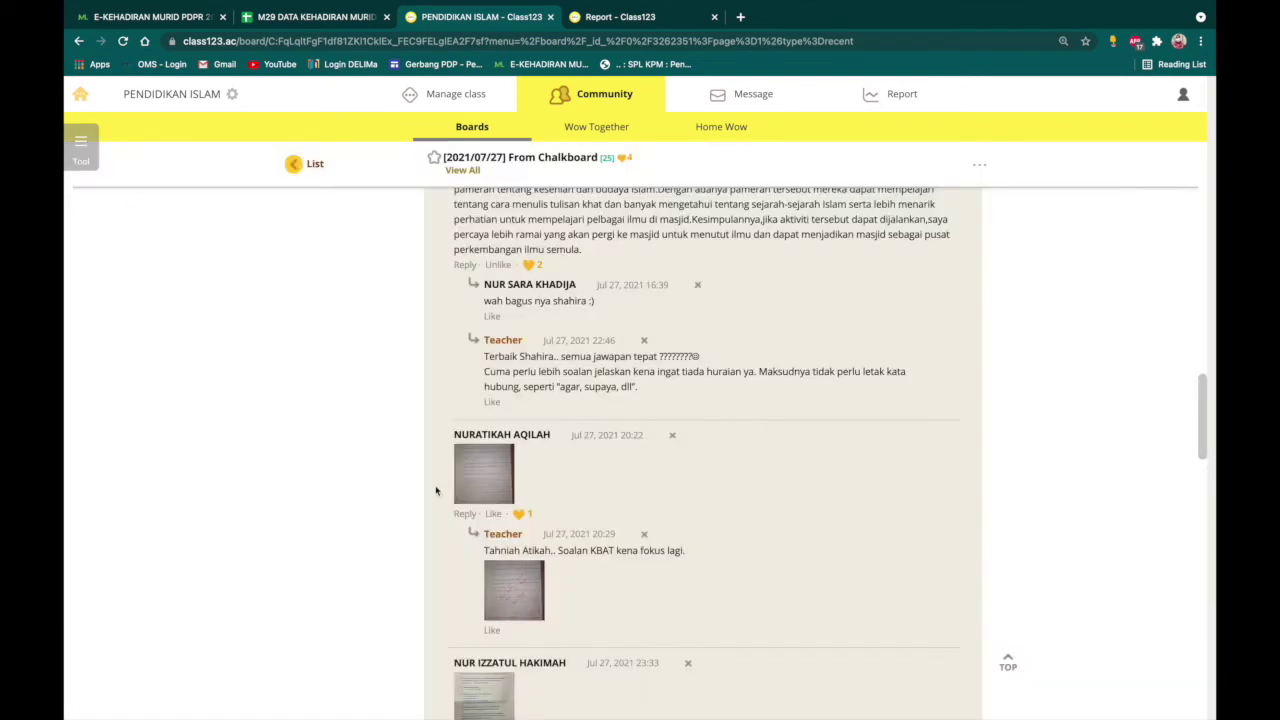
left_click(500, 474)
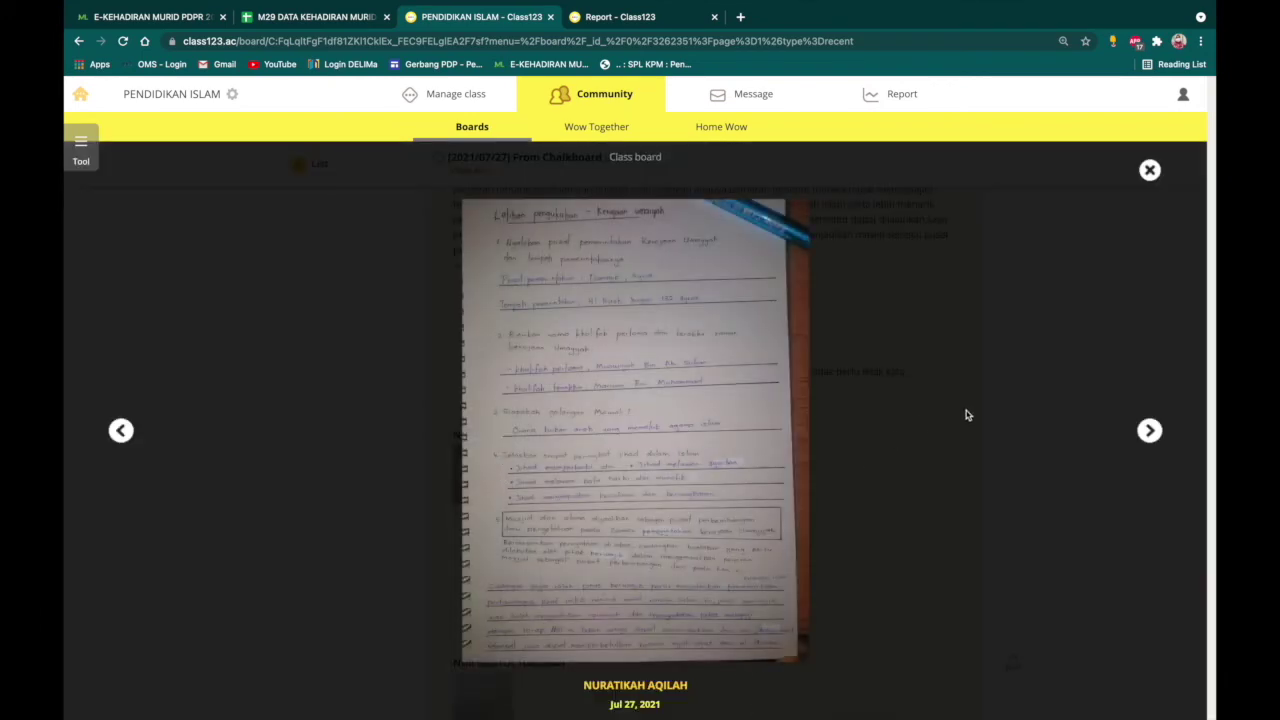
left_click(1149, 172)
scroll(922, 418, "up", 10)
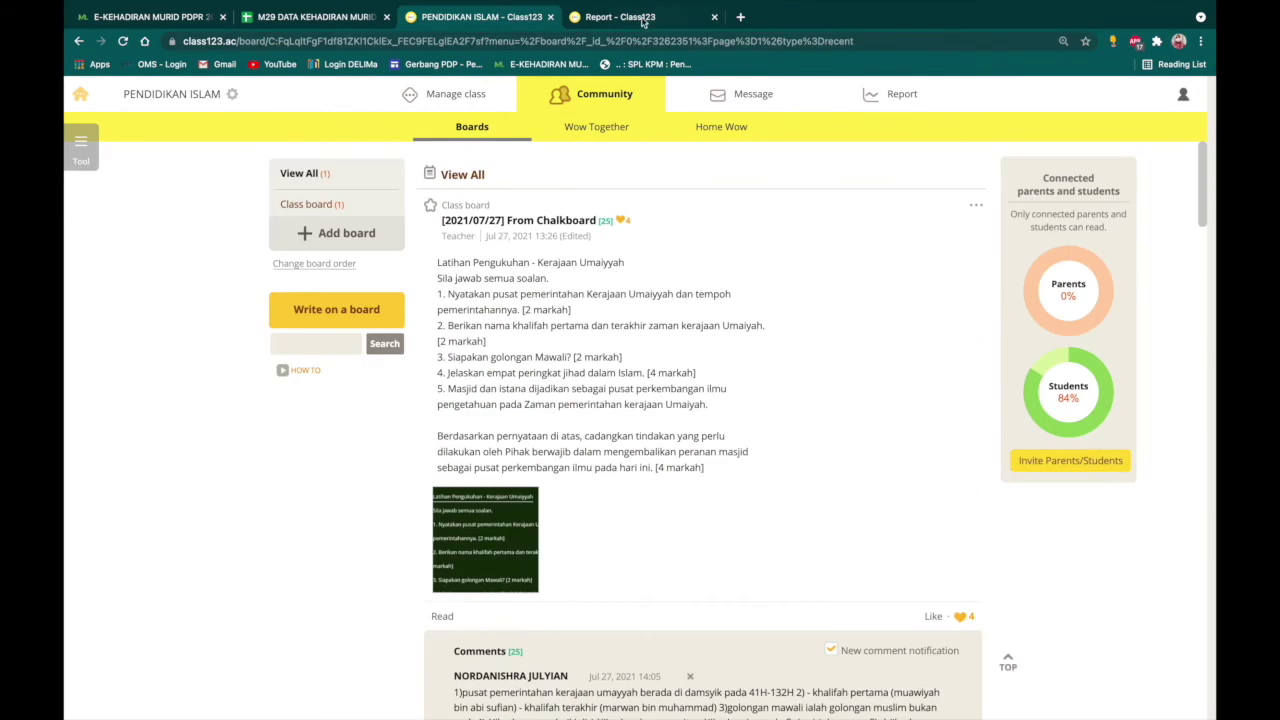
Step: Switch to the Report browser tab and go back from the LATIHAN PENGUKUHAN post to the View All board list
left_click(644, 19)
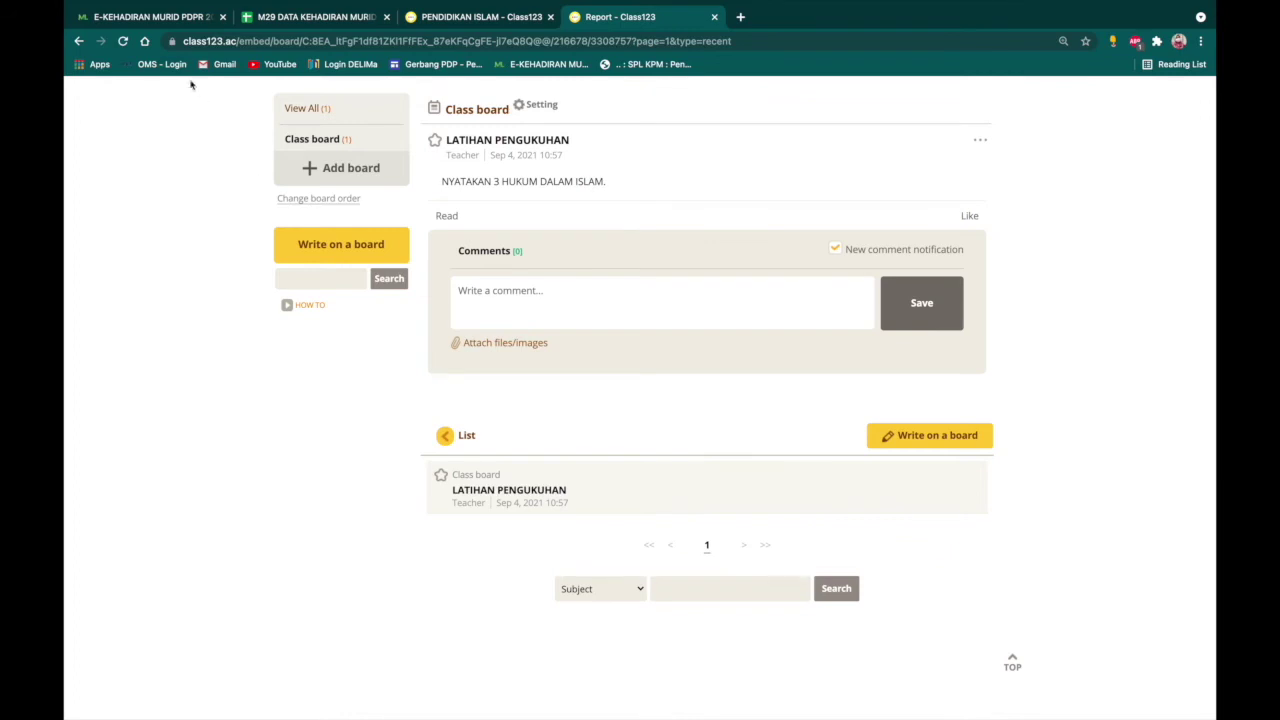
left_click(79, 41)
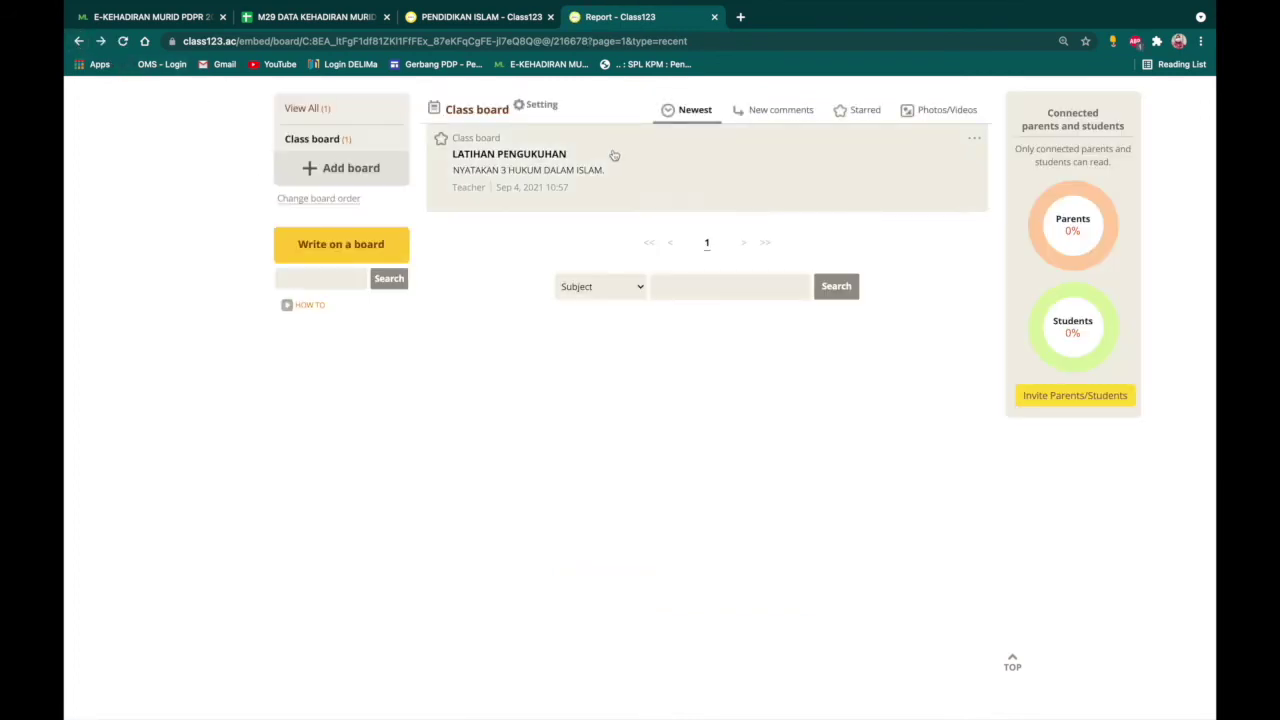
left_click(78, 42)
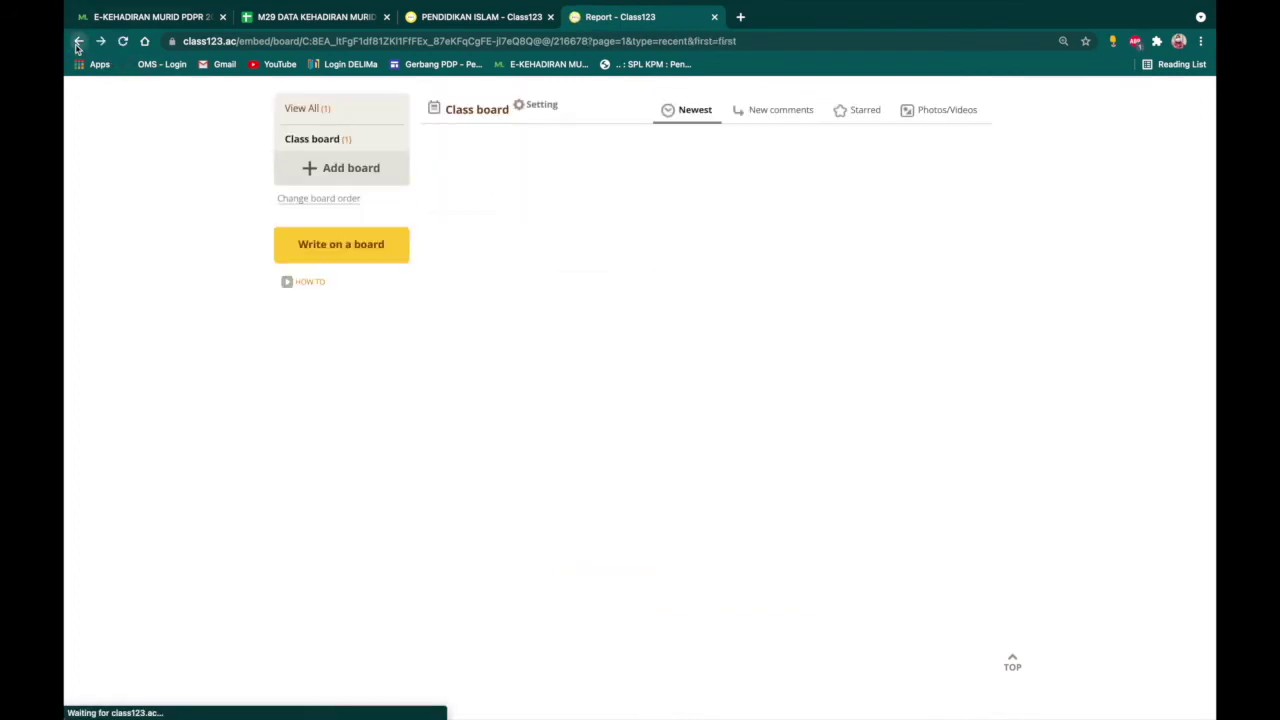
left_click(78, 43)
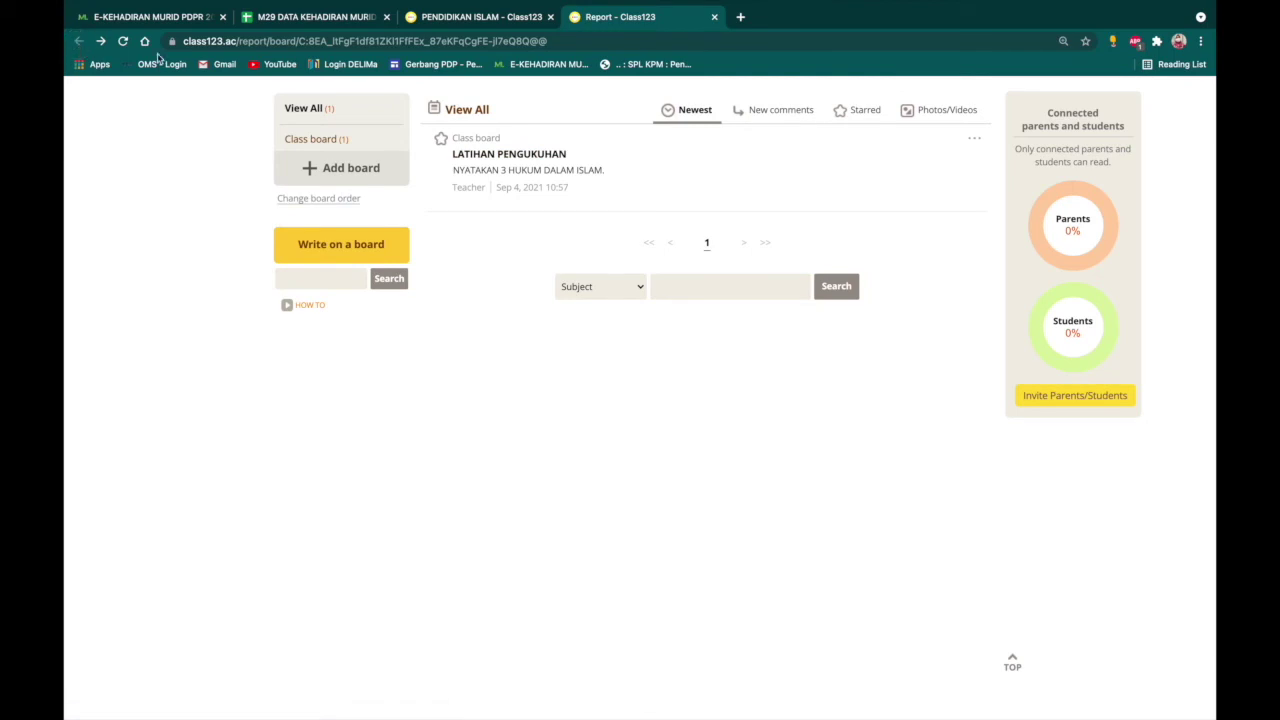
Step: Return to the PENDIDIKAN ISLAM browser tab, open the KELAS TEKNO class and start a new announcement
left_click(500, 17)
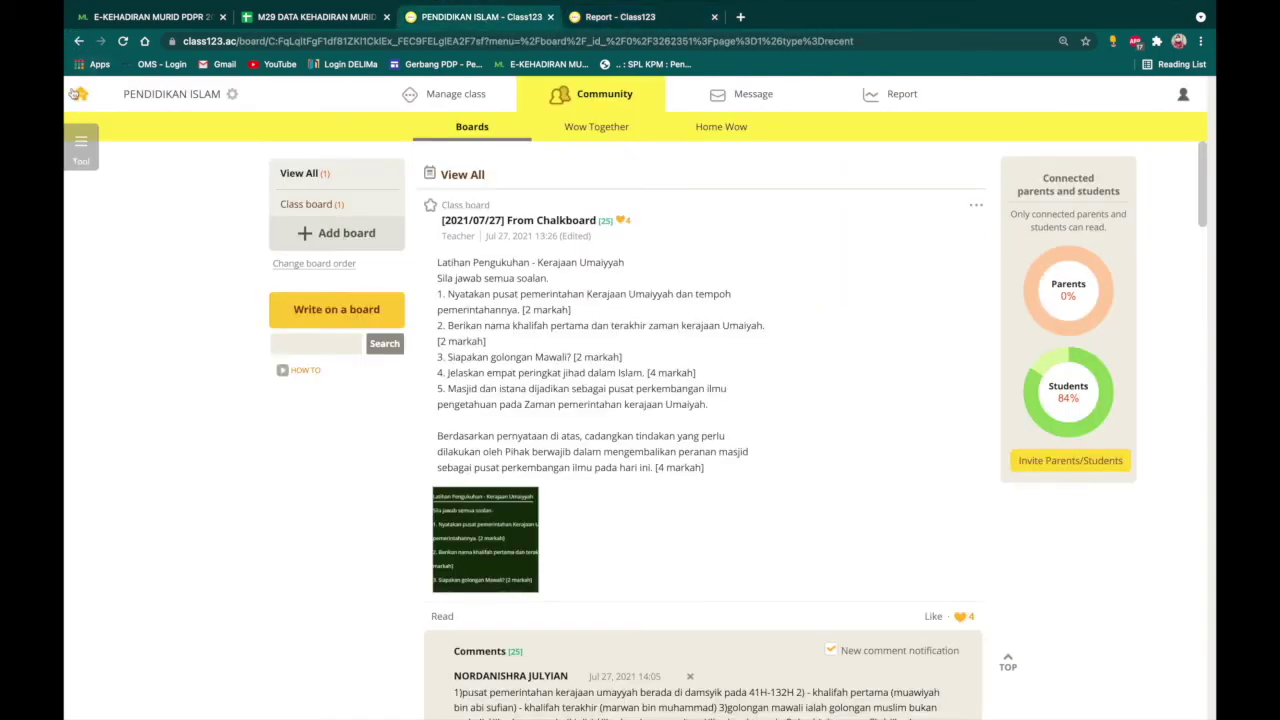
left_click(72, 106)
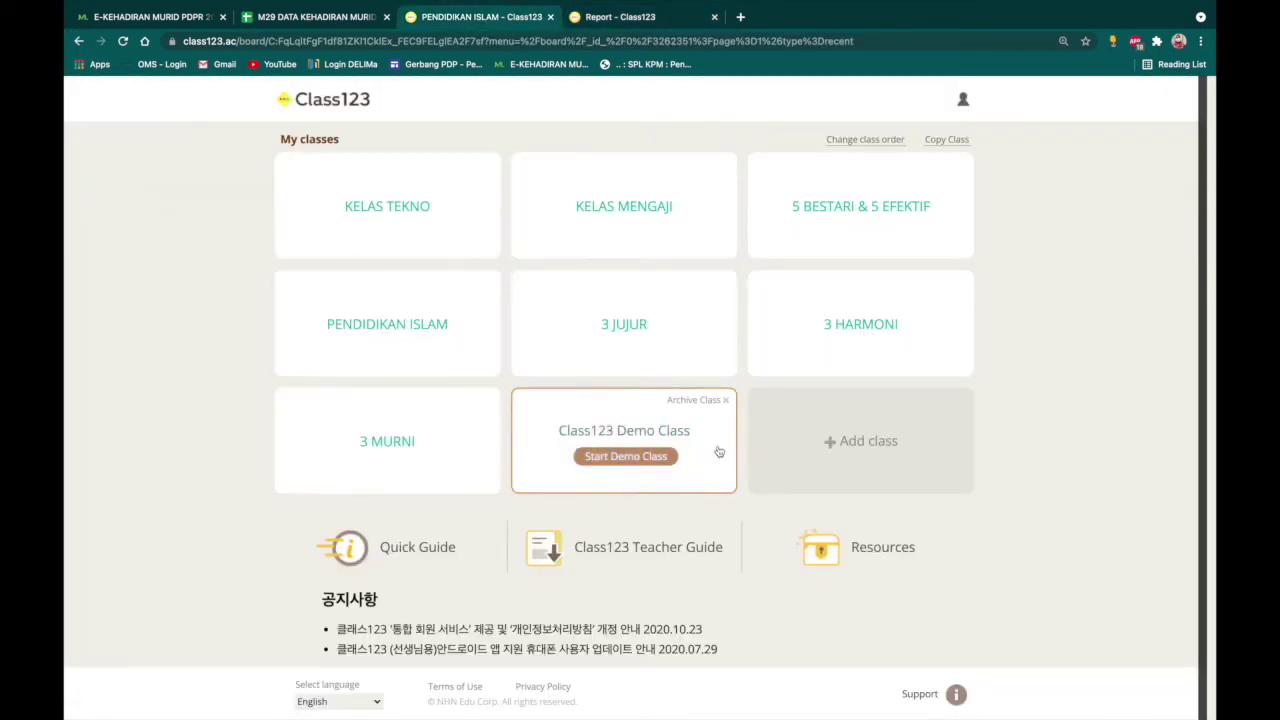
left_click(398, 220)
mouse_move(88, 463)
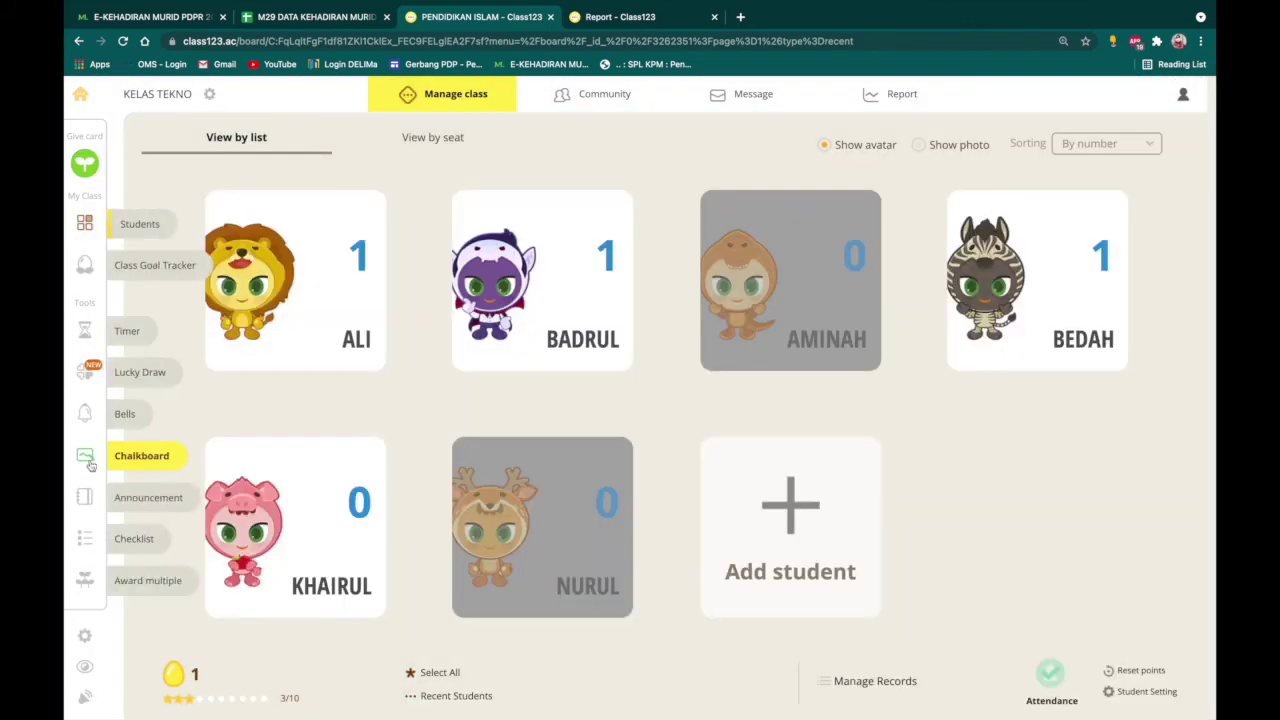
left_click(94, 494)
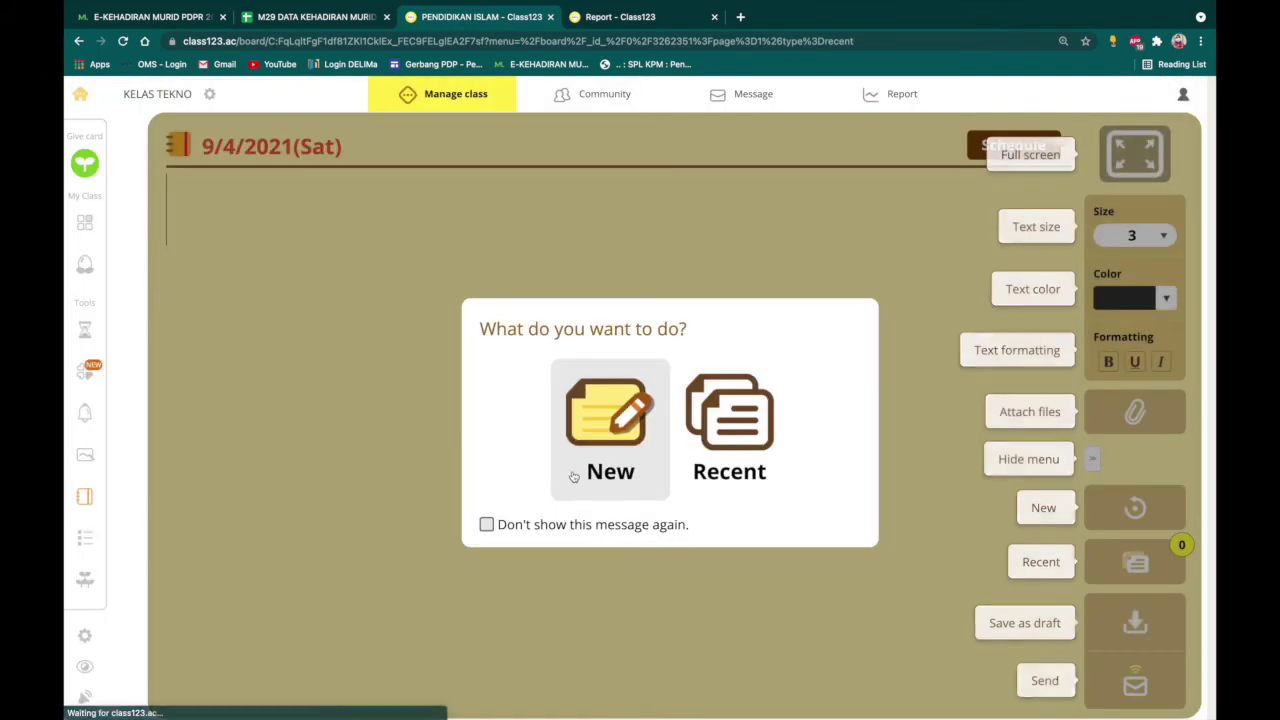
left_click(610, 420)
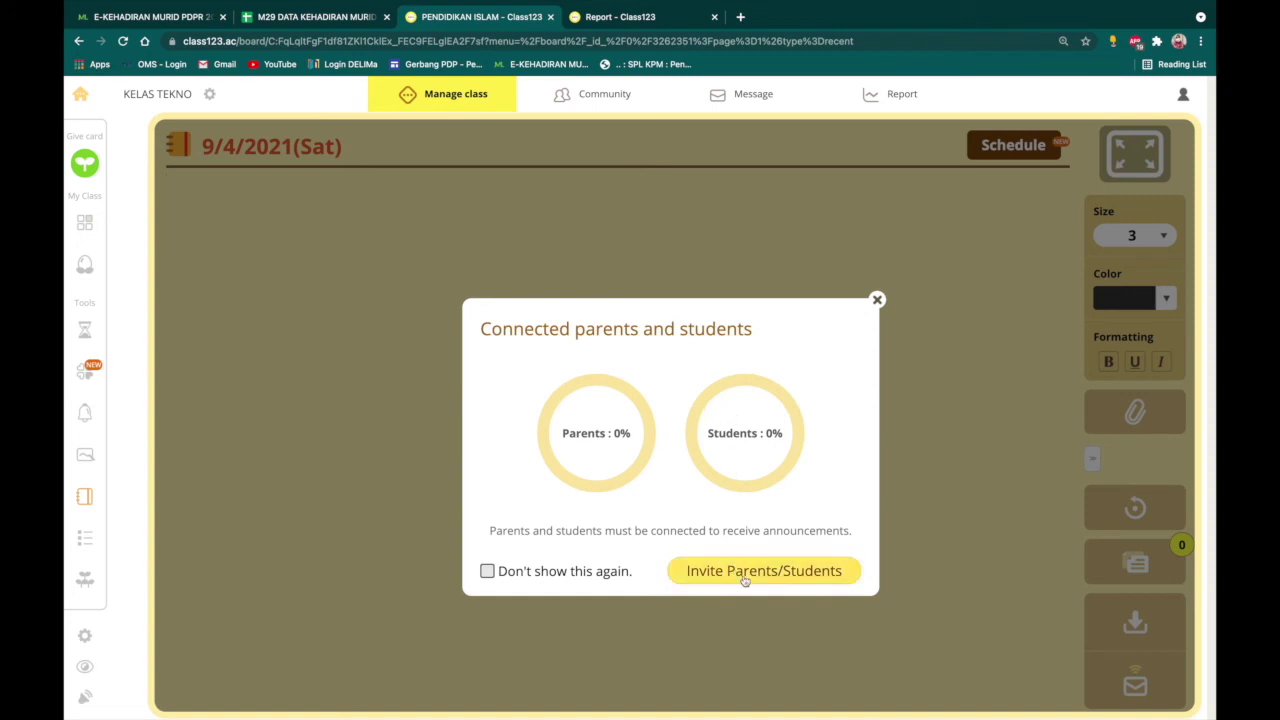
Step: Leave the connected parents and students notice set to keep appearing, and open its parent/student invitation page
left_click(488, 571)
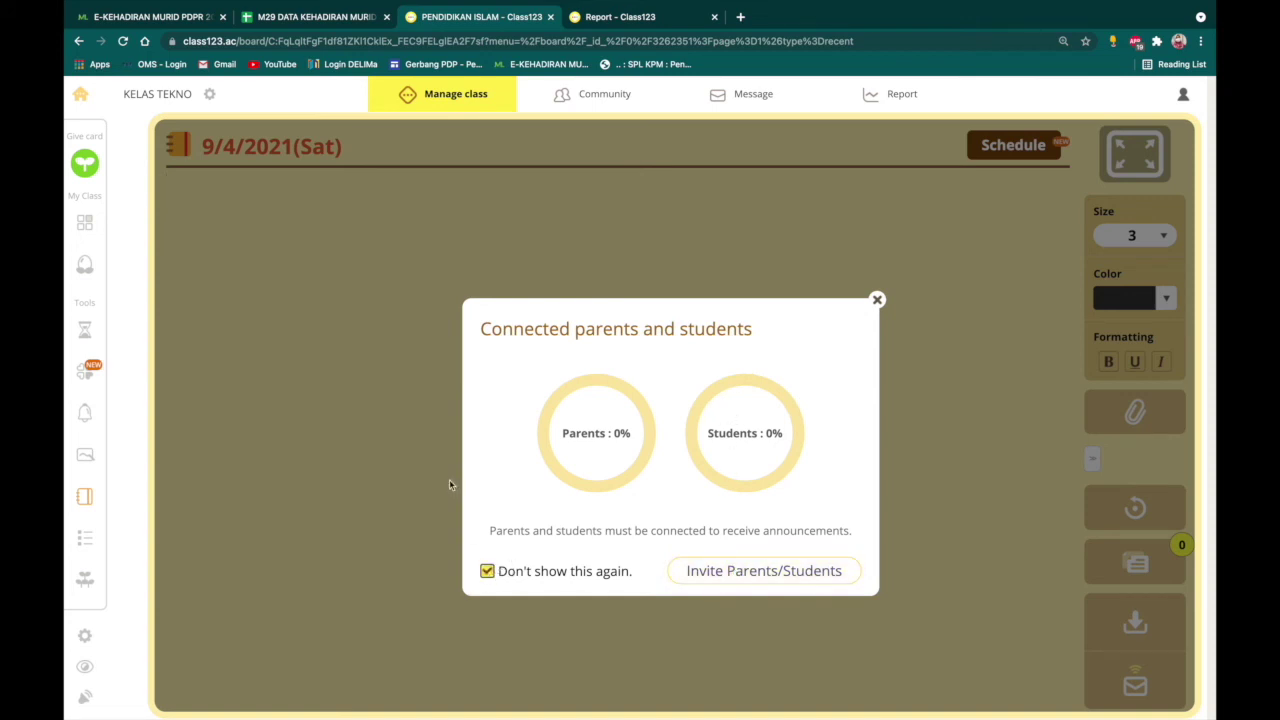
left_click(487, 571)
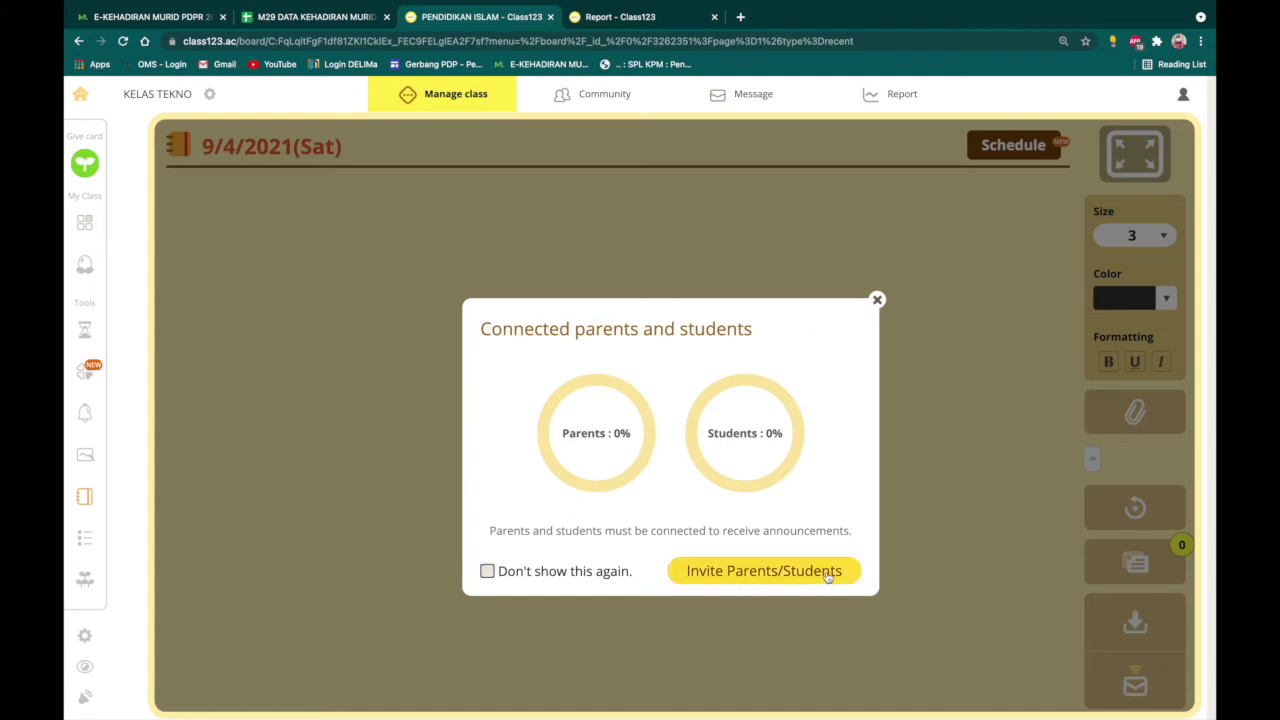
left_click(827, 574)
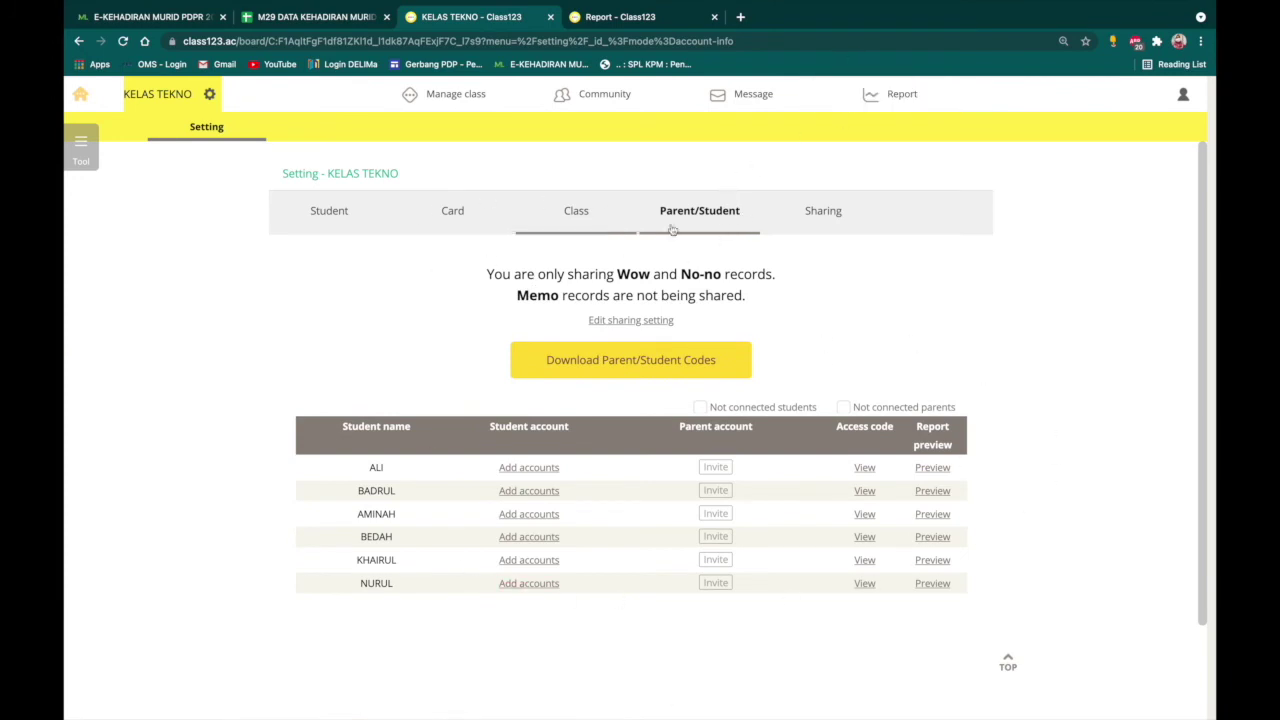
Step: Go back to the class list, reopen KELAS TEKNO and start a blank announcement, dismissing the connection notice
left_click(80, 95)
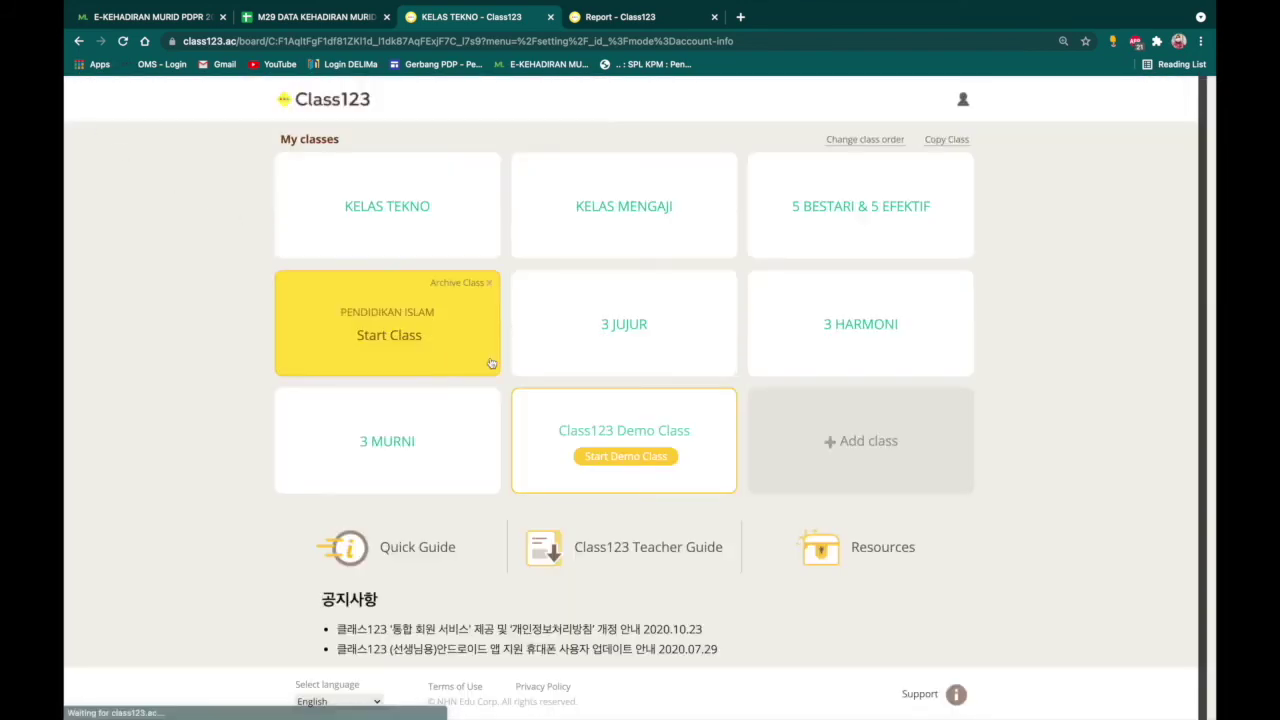
left_click(427, 211)
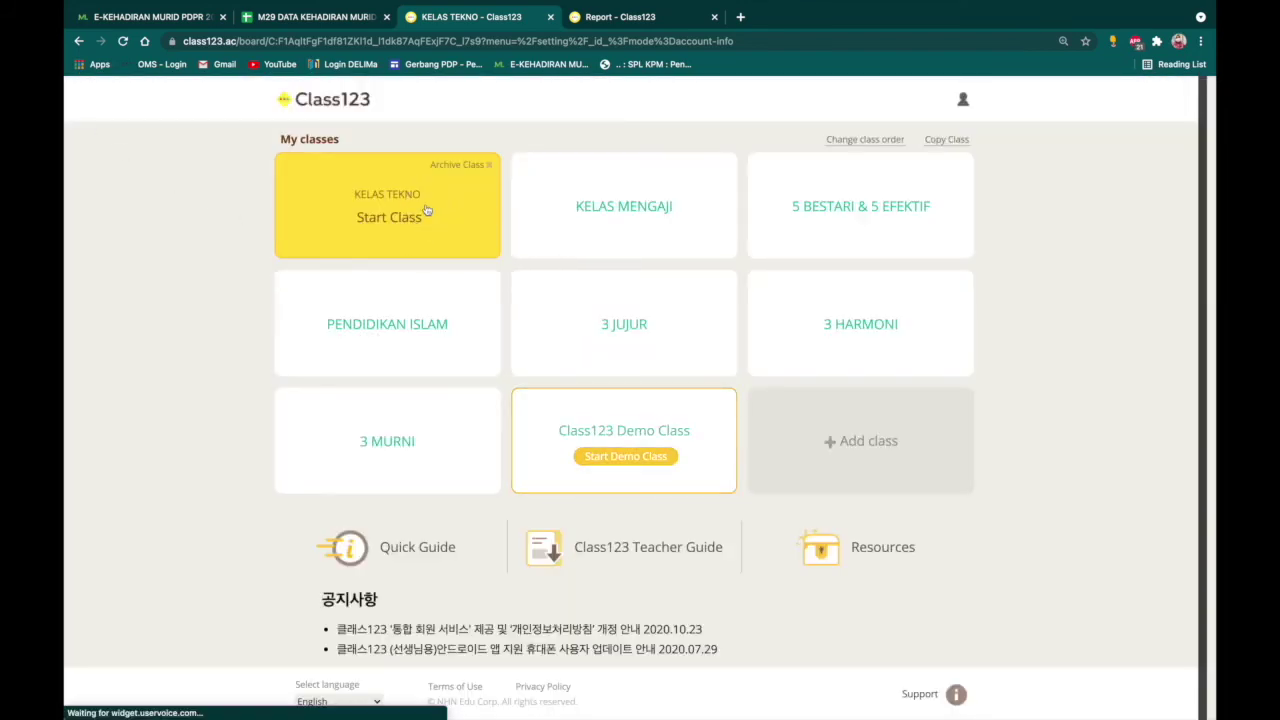
mouse_move(90, 455)
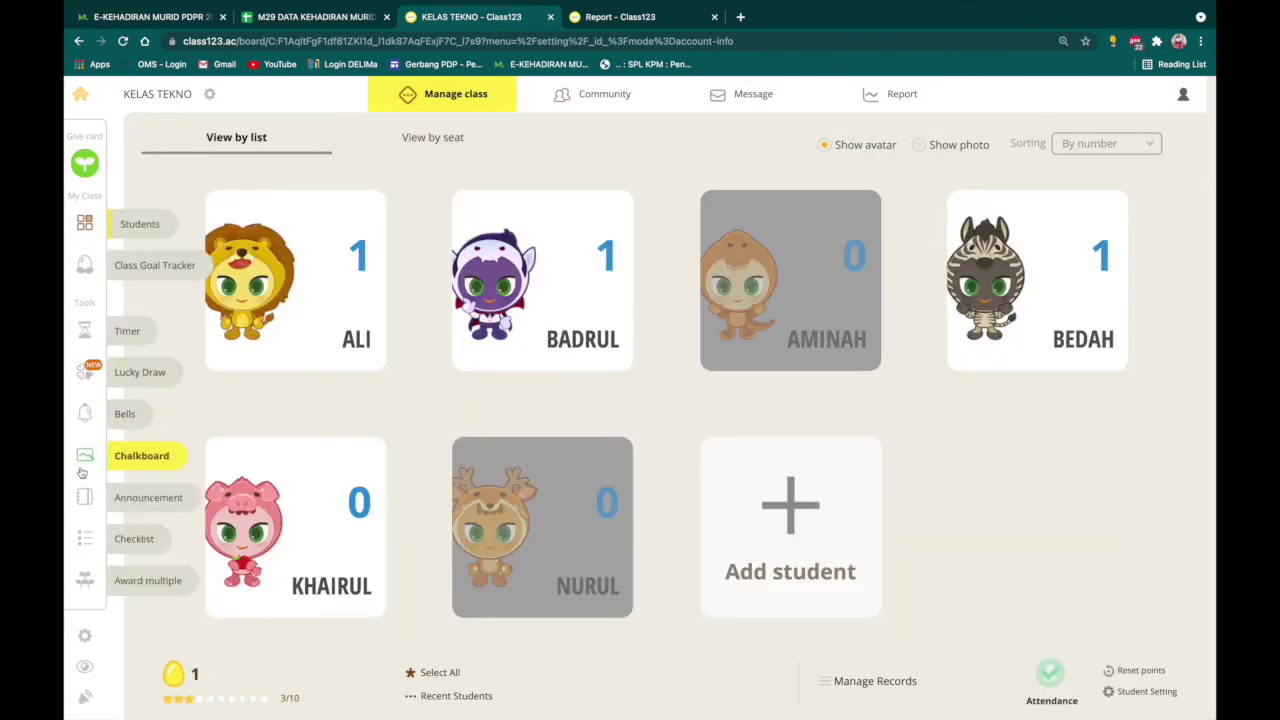
left_click(134, 508)
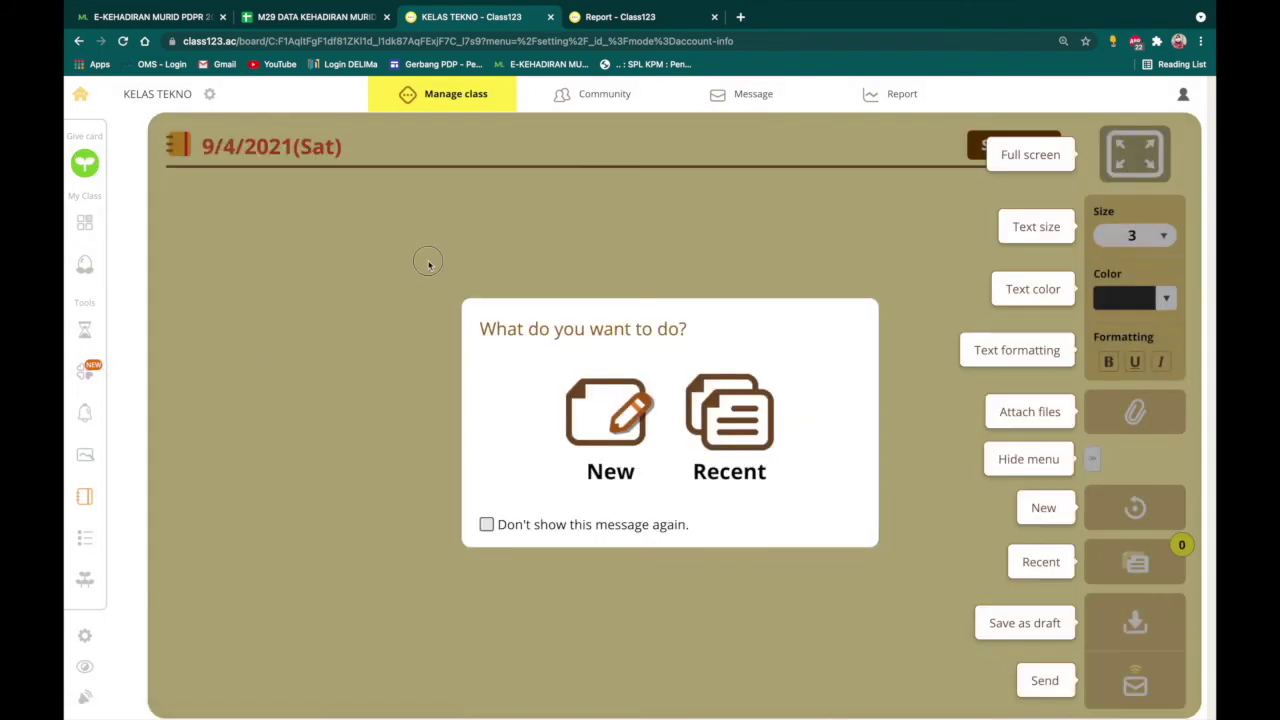
left_click(642, 425)
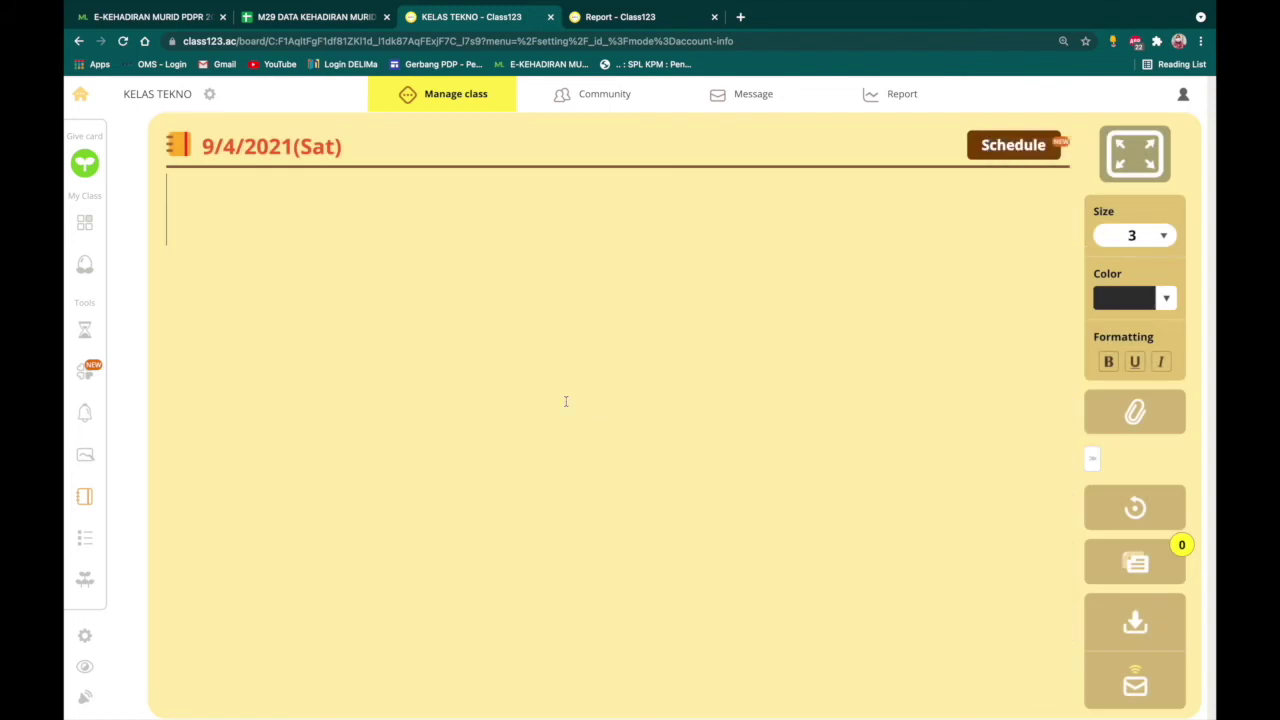
left_click(877, 301)
Step: Write the announcement text "Assalamu'alaikum." followed on a new line by "Esok kita akan adakan pembetangan."
type("Assalamu'alaik")
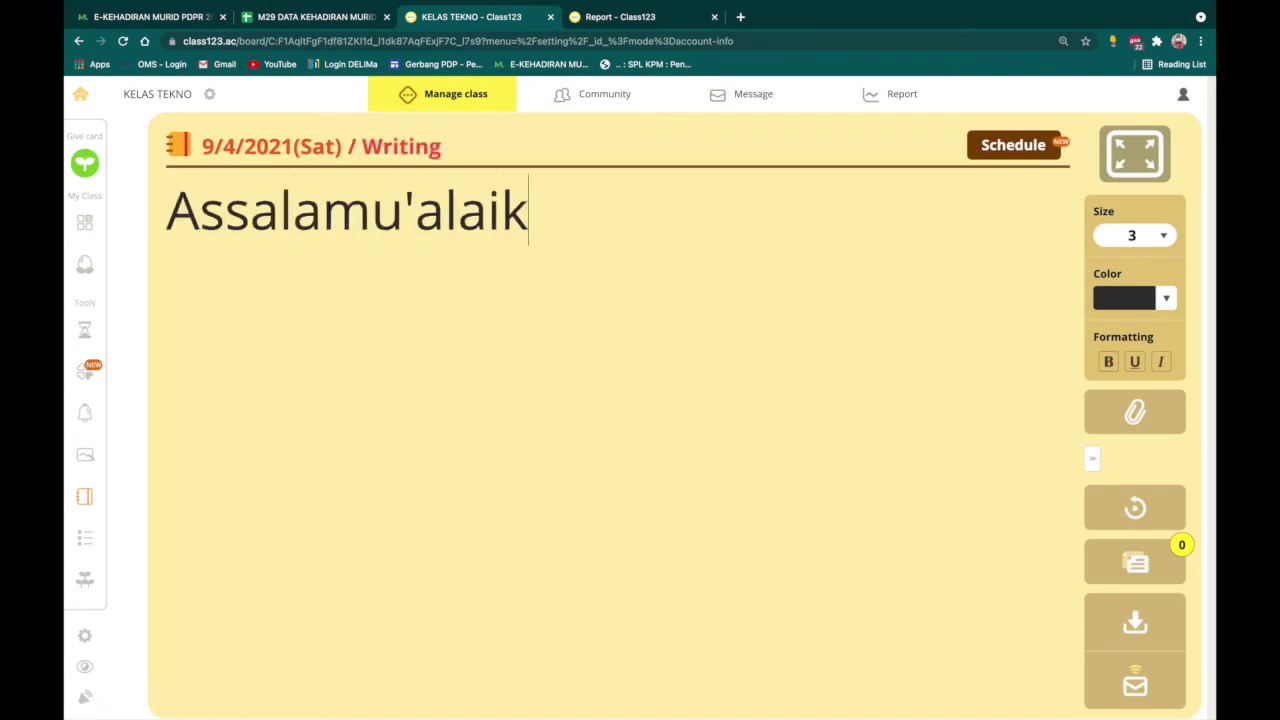
type("um.")
key("Return")
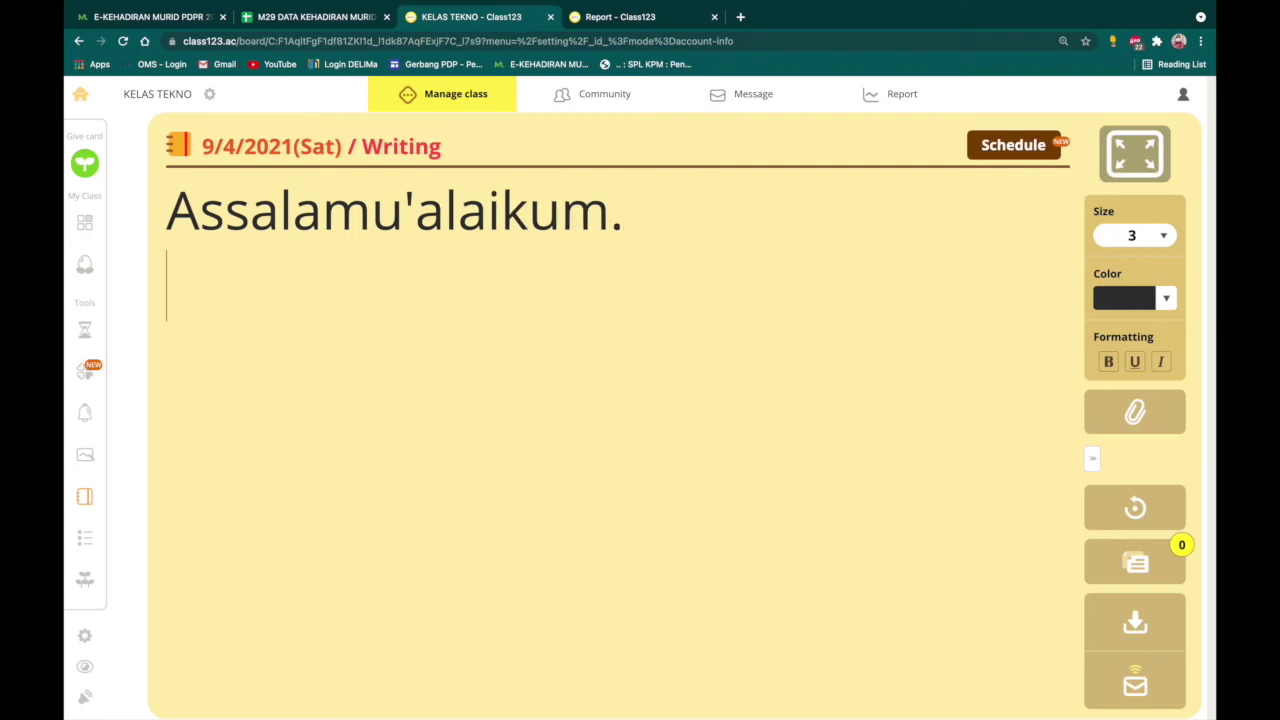
type("Esok kia")
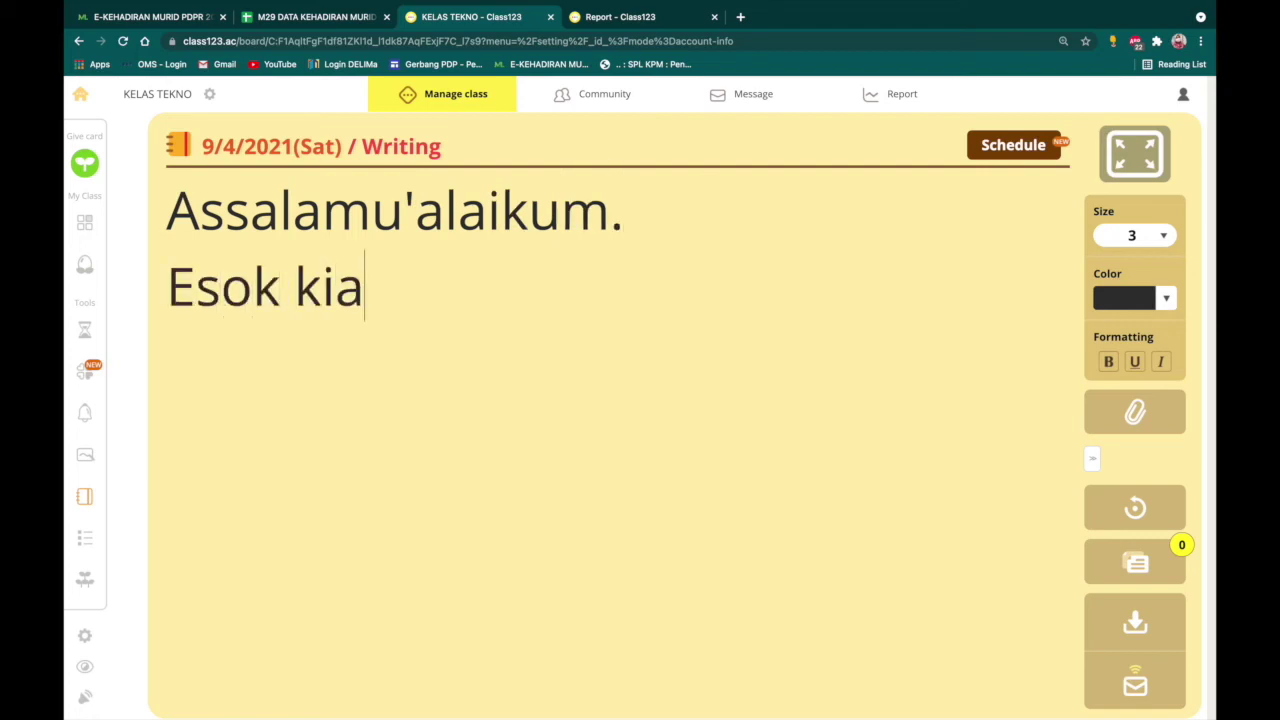
key("BackSpace")
type("ta a")
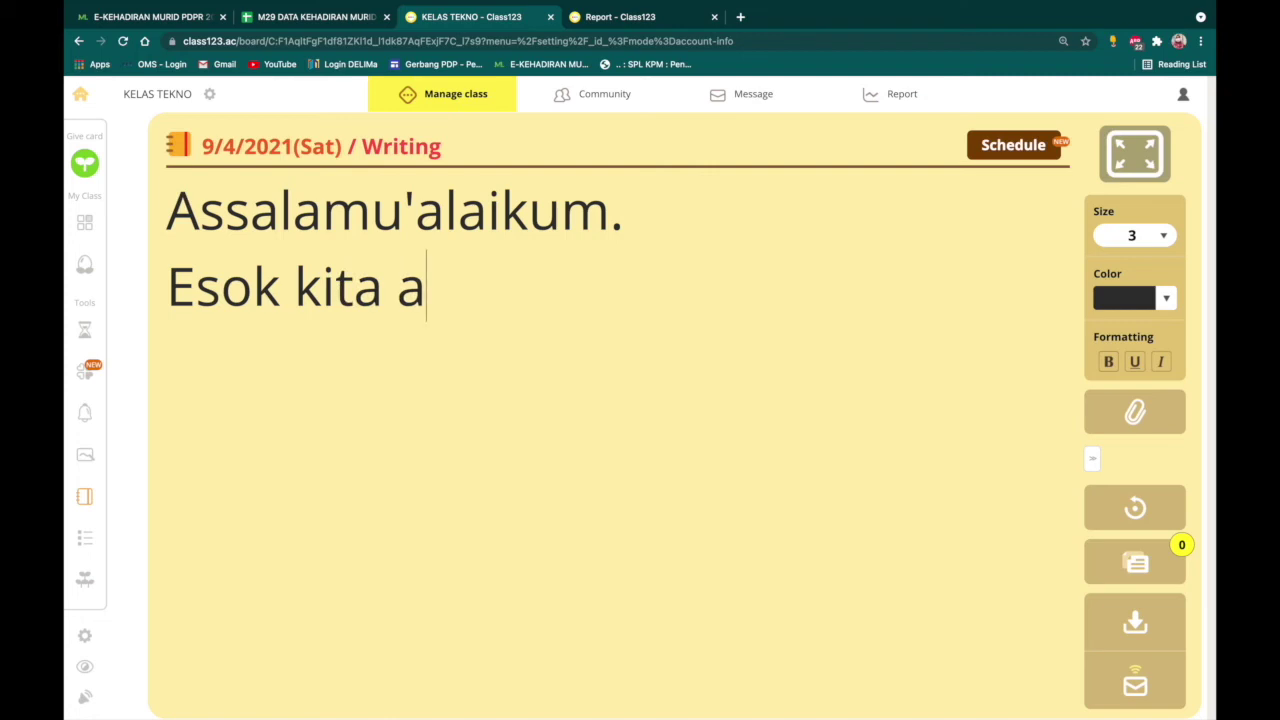
type("kan ada")
key("BackSpace")
key("BackSpace")
type("adakan ")
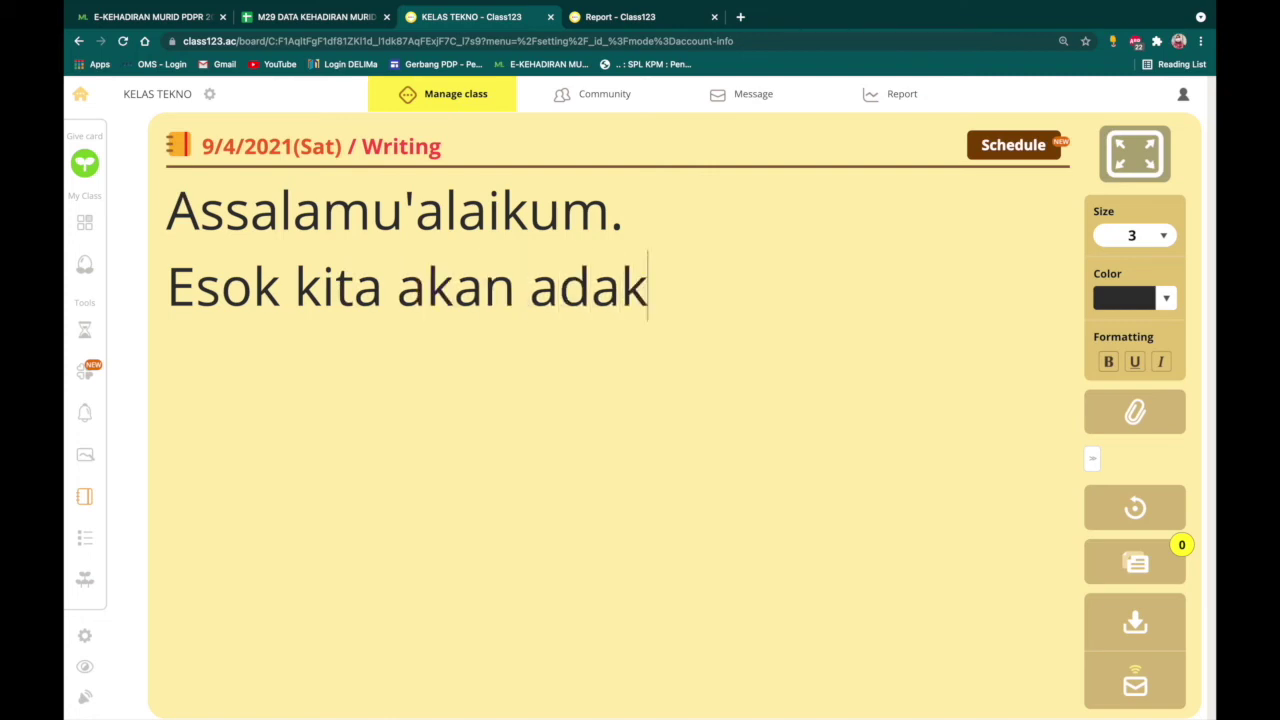
type("pembetna")
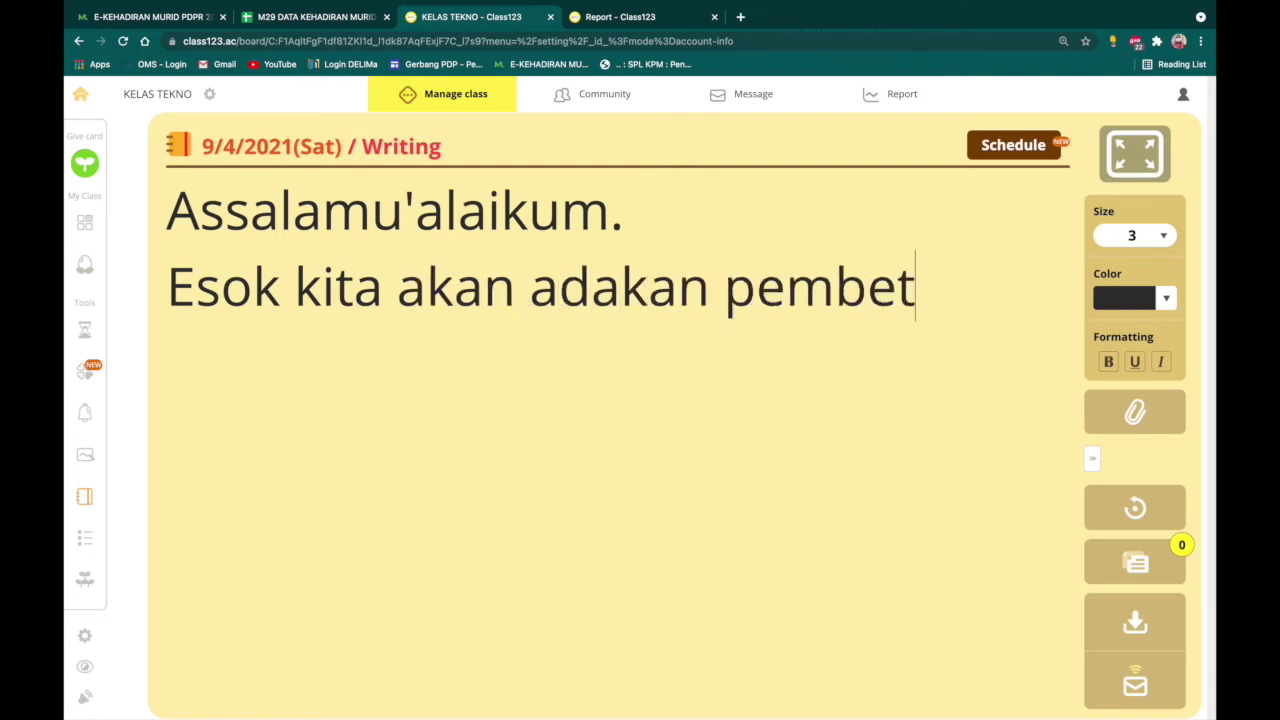
key("BackSpace")
key("BackSpace")
type("angan.")
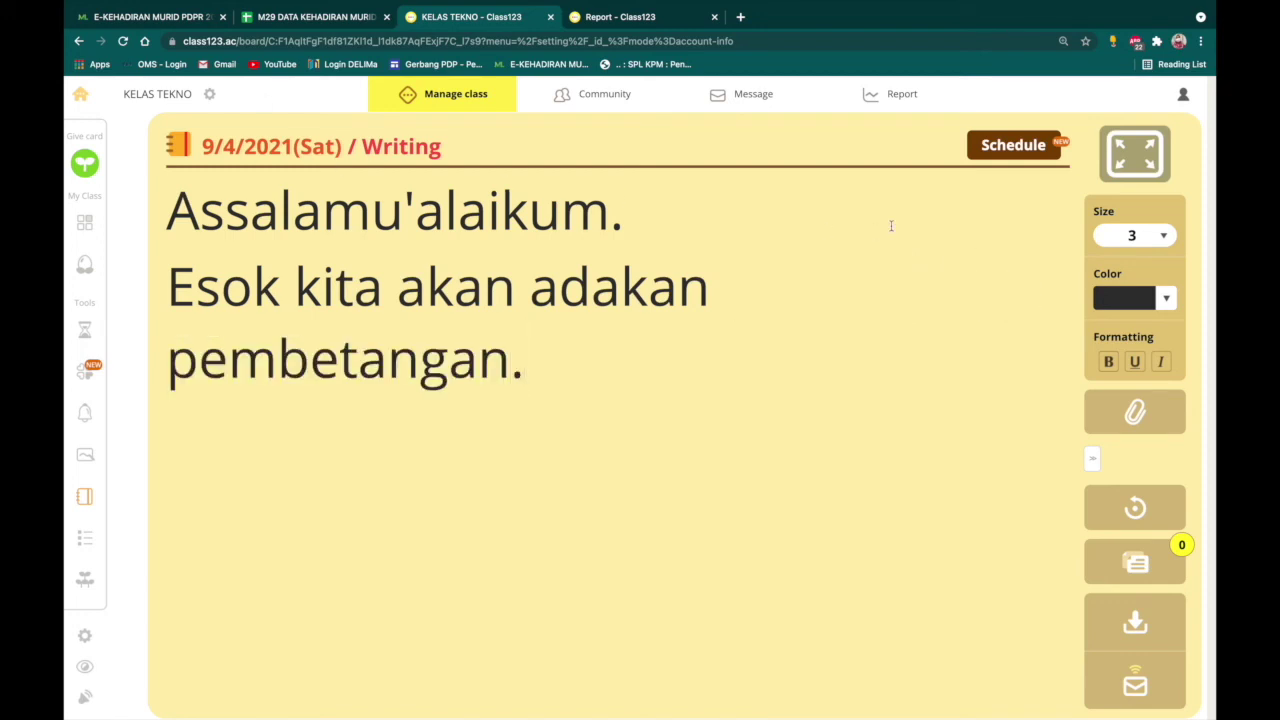
Step: Schedule the announcement for 2021-09-06 at 12:00, then reopen the schedule settings and close them without changes
left_click(1013, 146)
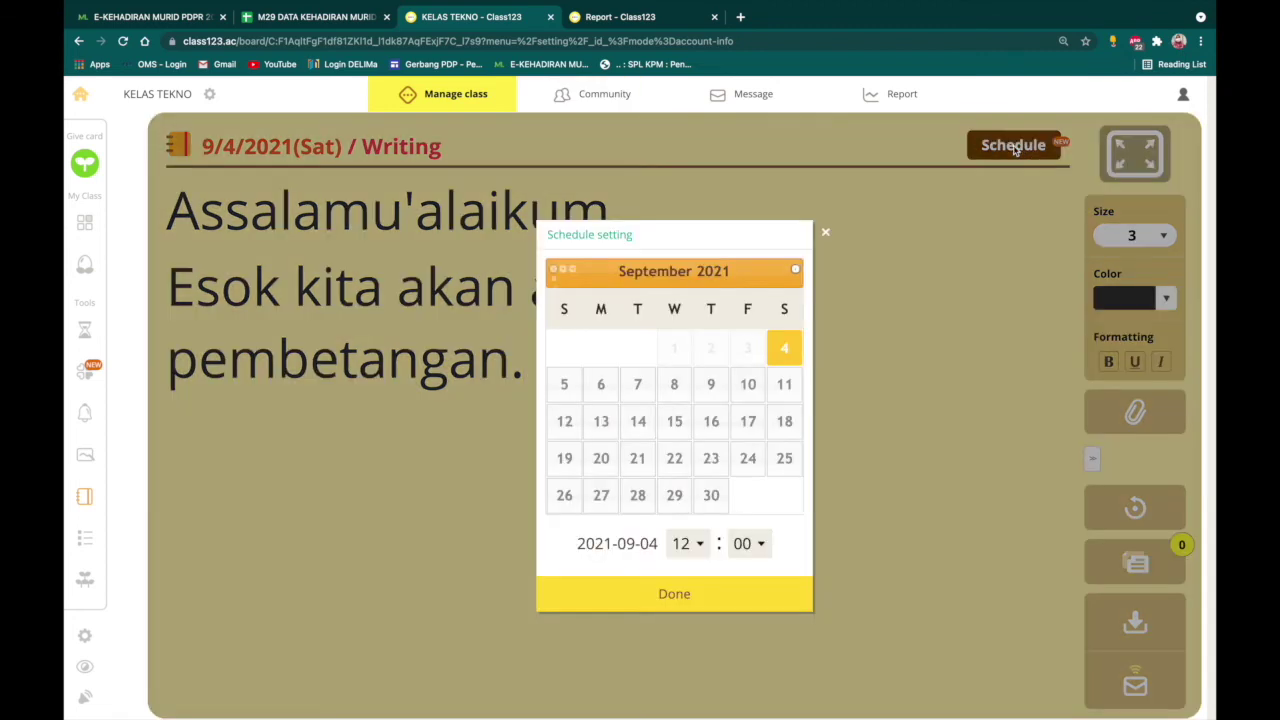
left_click(605, 396)
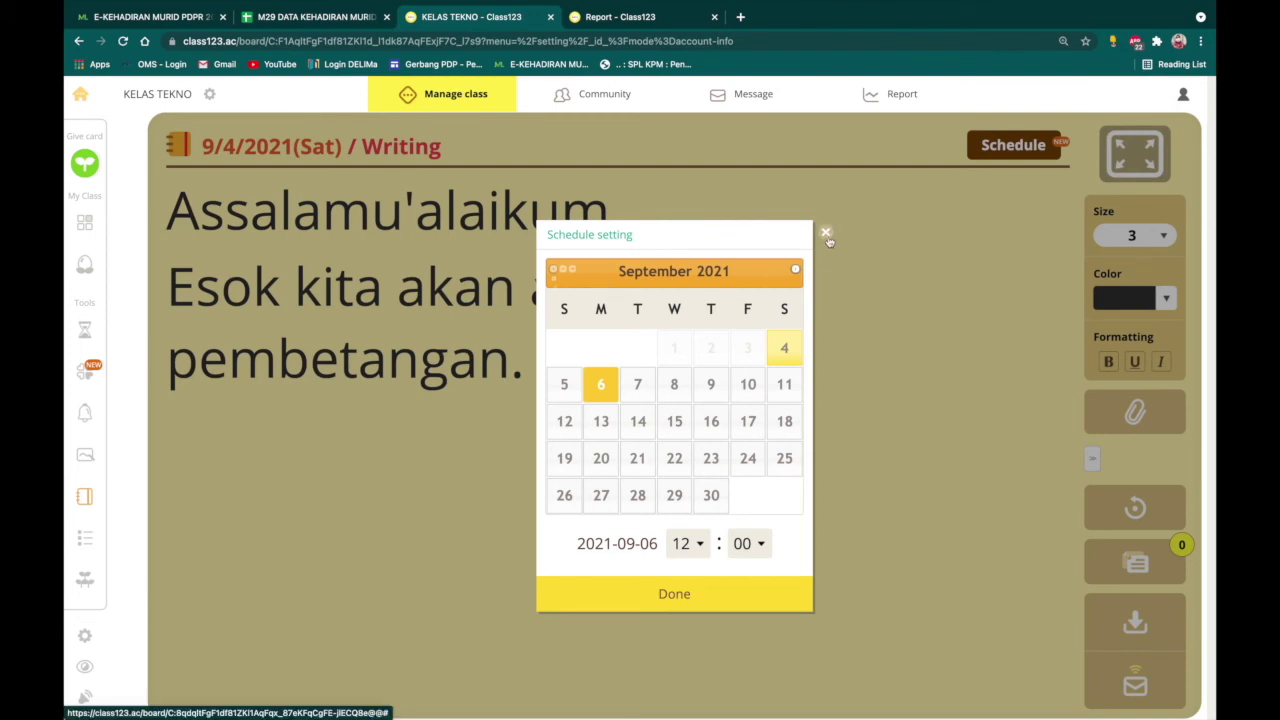
left_click(642, 604)
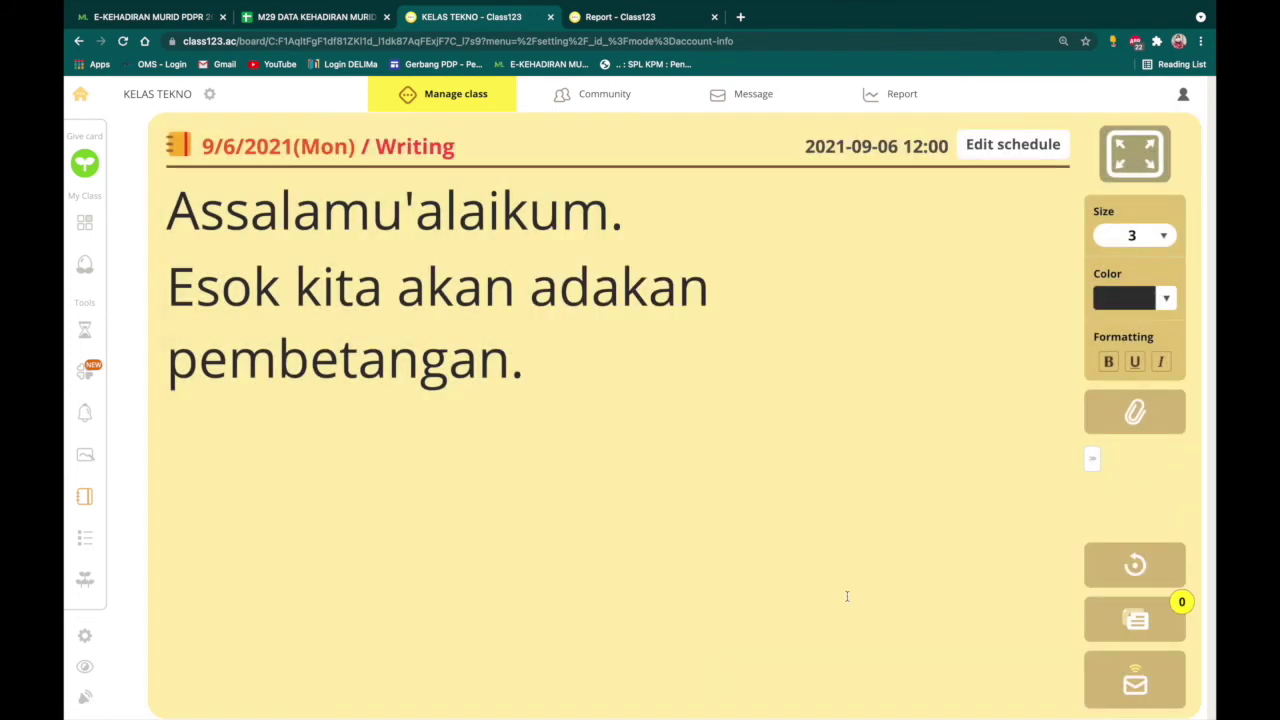
left_click(1008, 150)
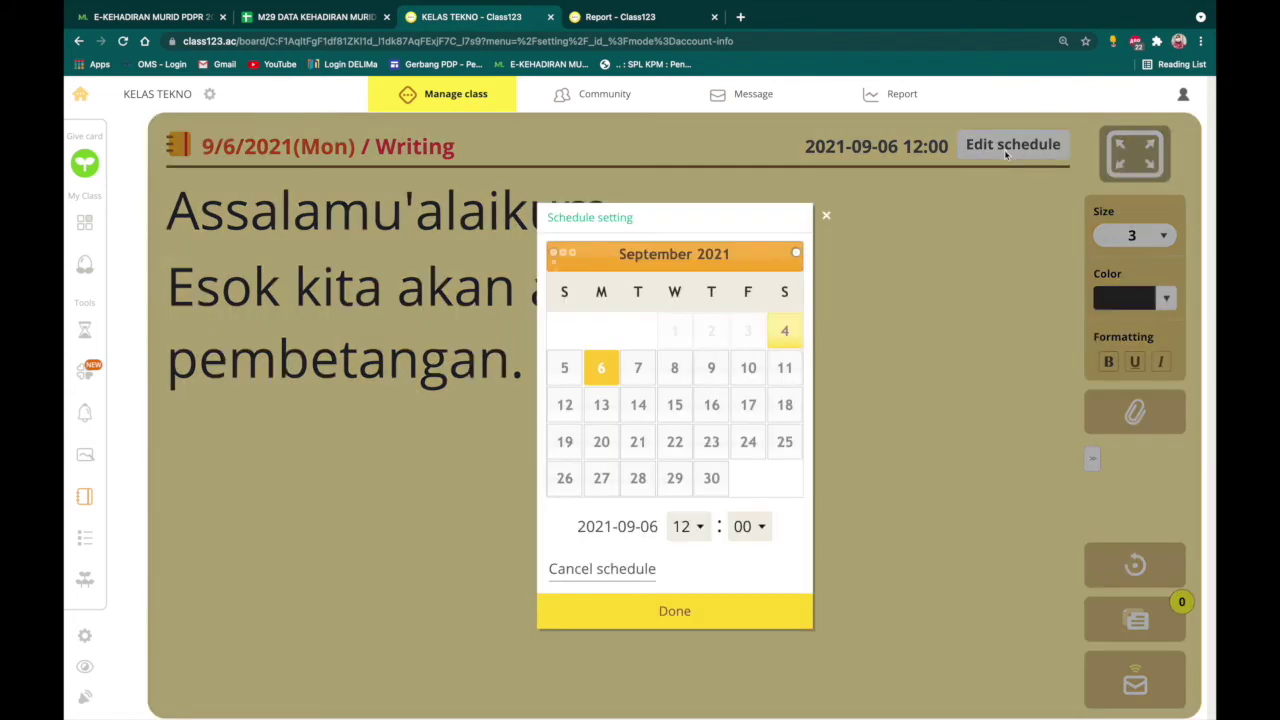
left_click(826, 215)
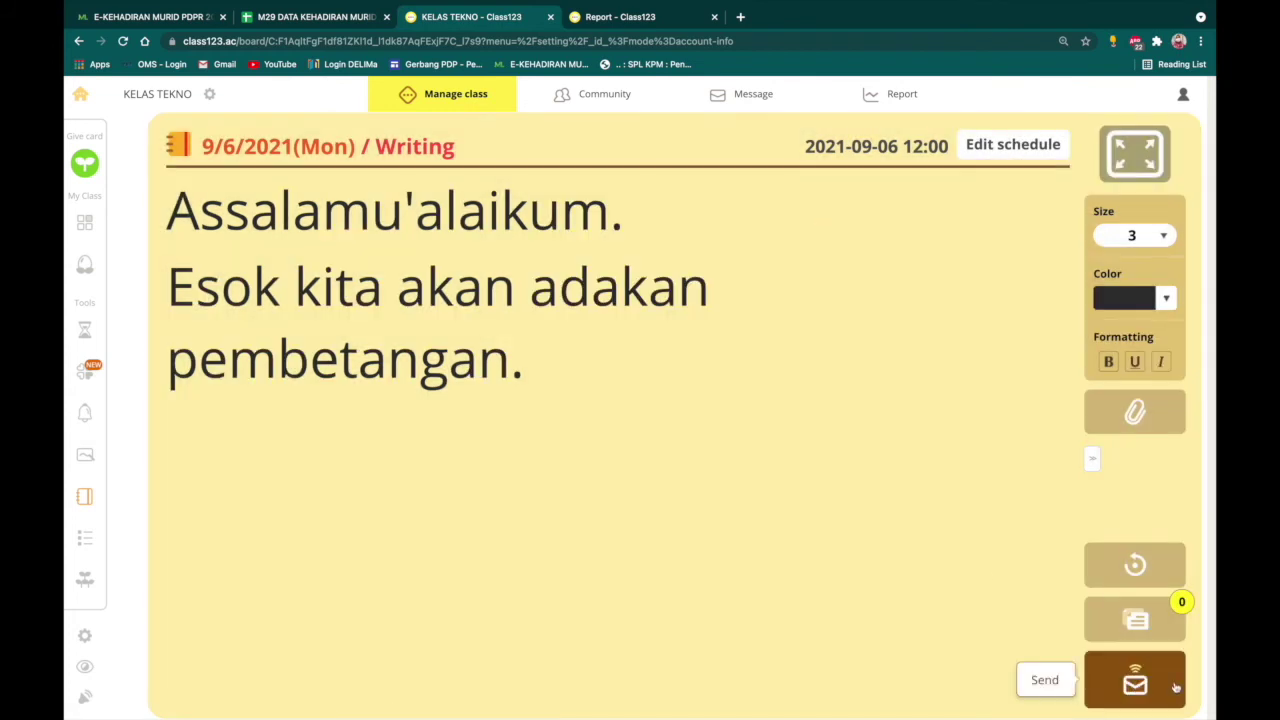
Step: Send the scheduled announcement to both Parents and Students
left_click(1136, 679)
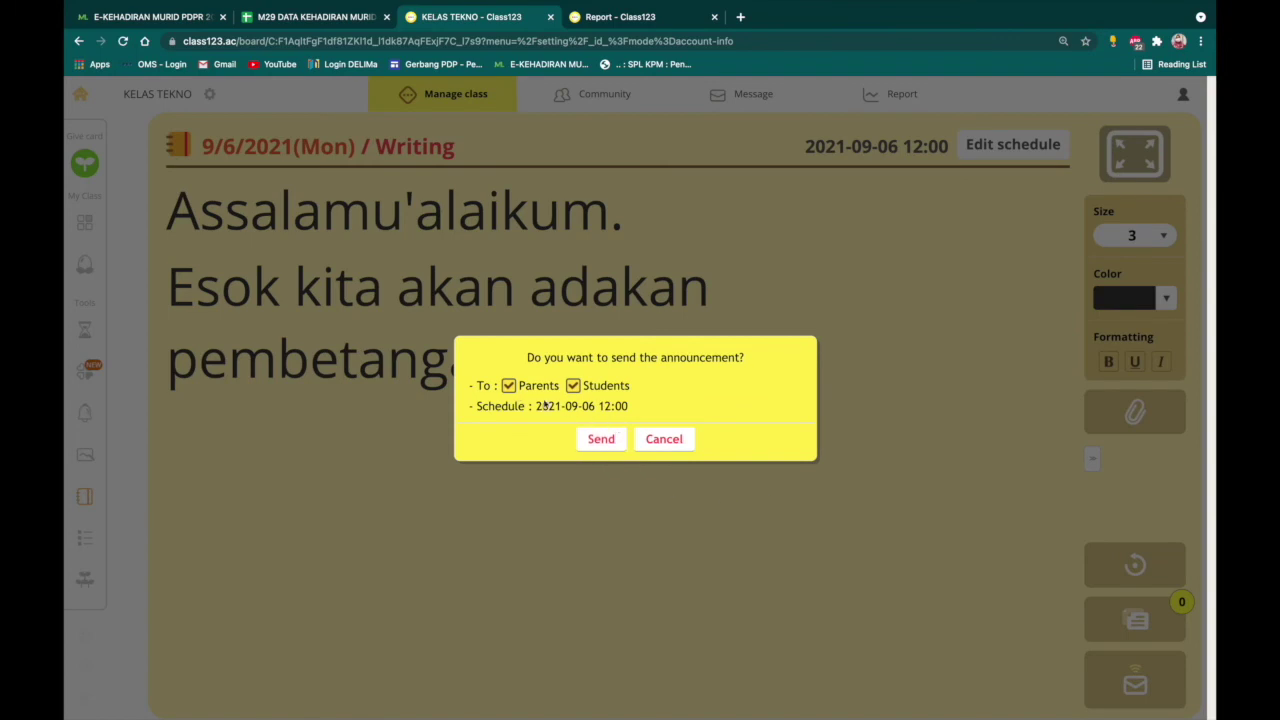
left_click(598, 438)
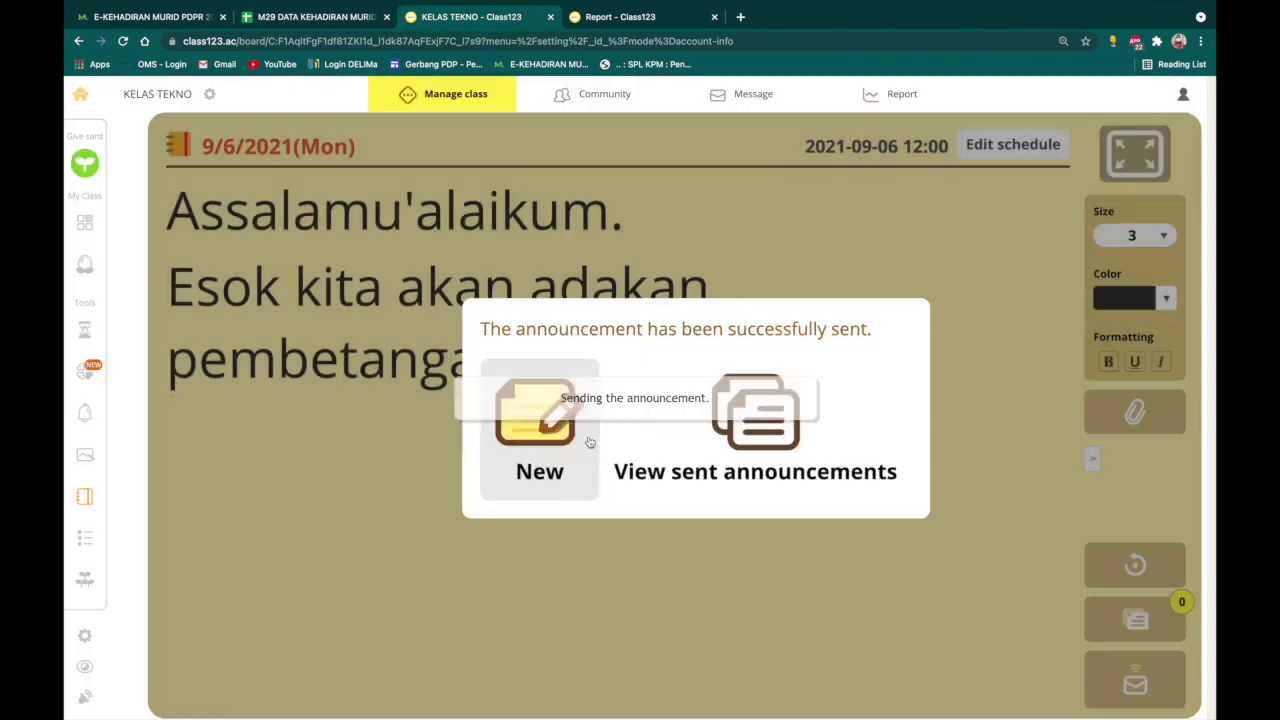
Step: Leave the announcement's sent confirmation and open the KELAS TEKNO checklist
left_click(701, 478)
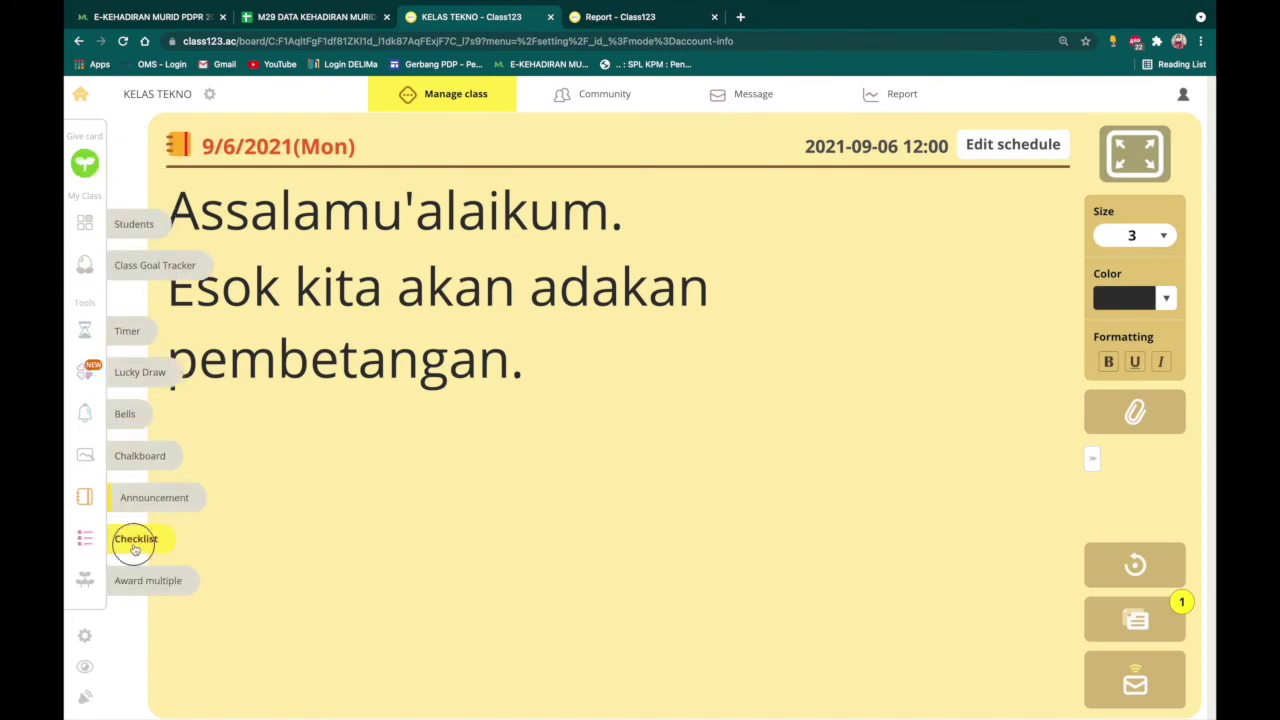
left_click(134, 537)
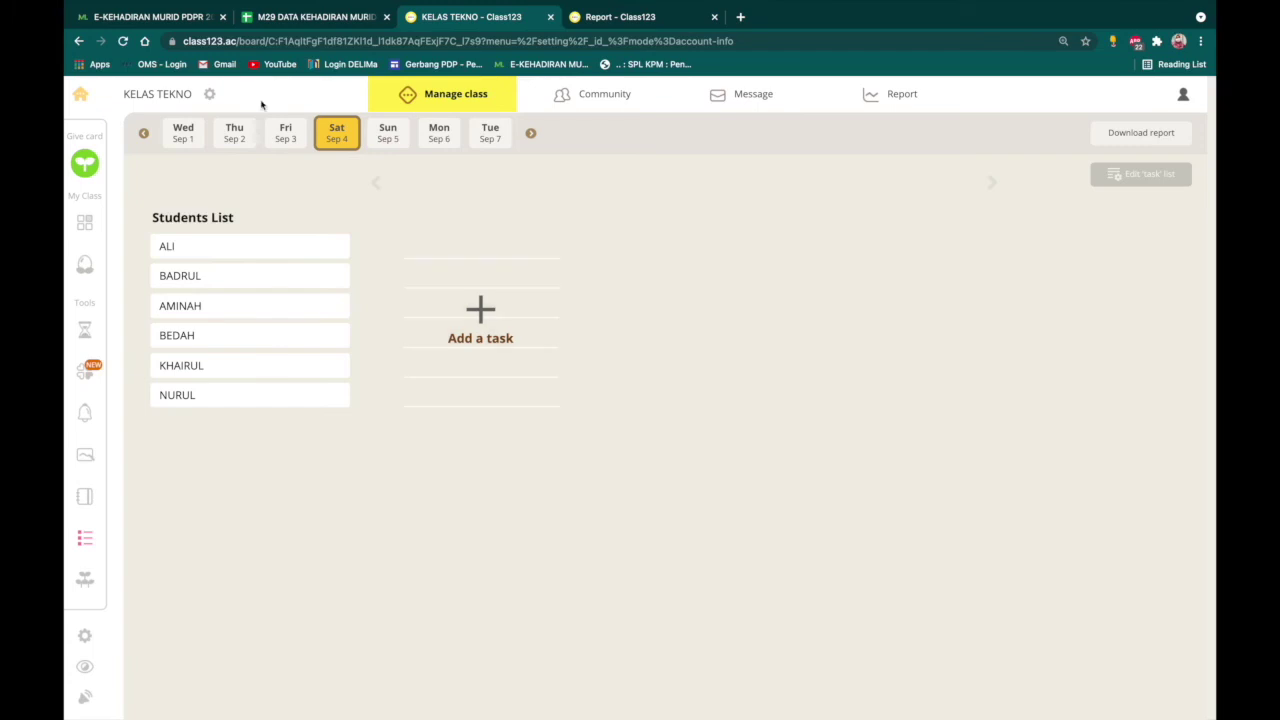
Step: Return to the class list, open the PENDIDIKAN ISLAM class and bring up its checklist
left_click(83, 97)
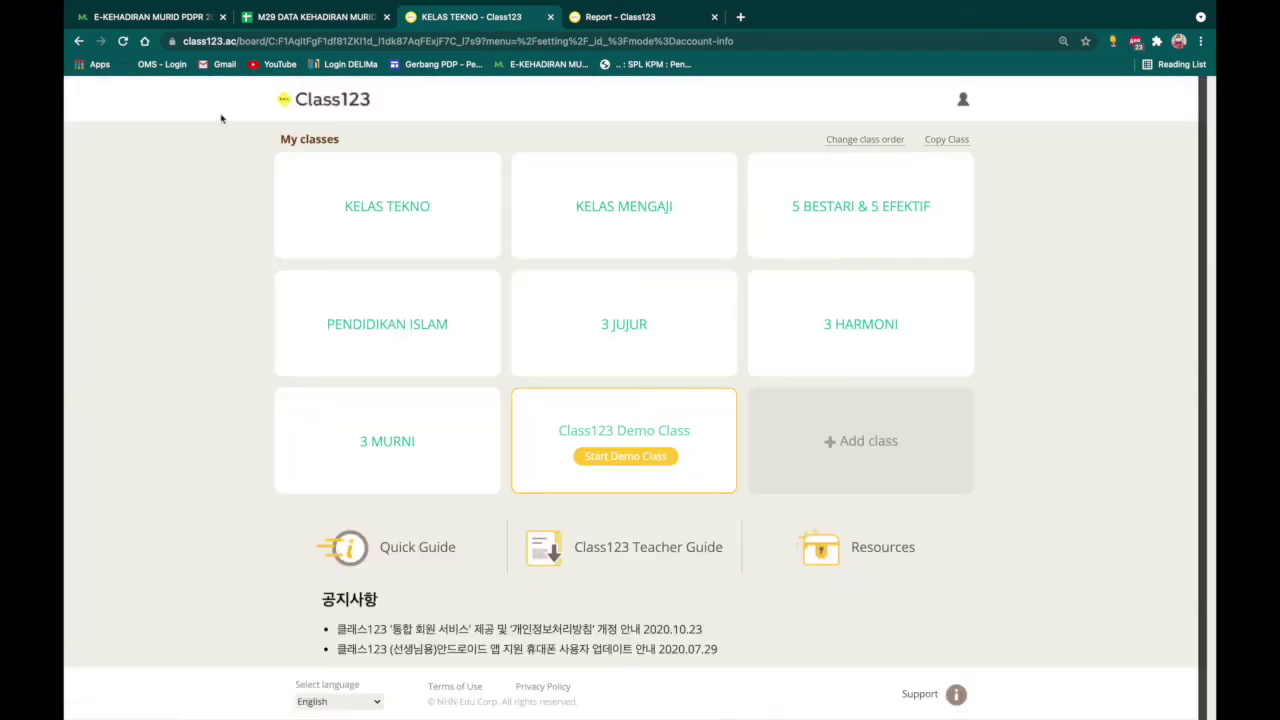
left_click(413, 335)
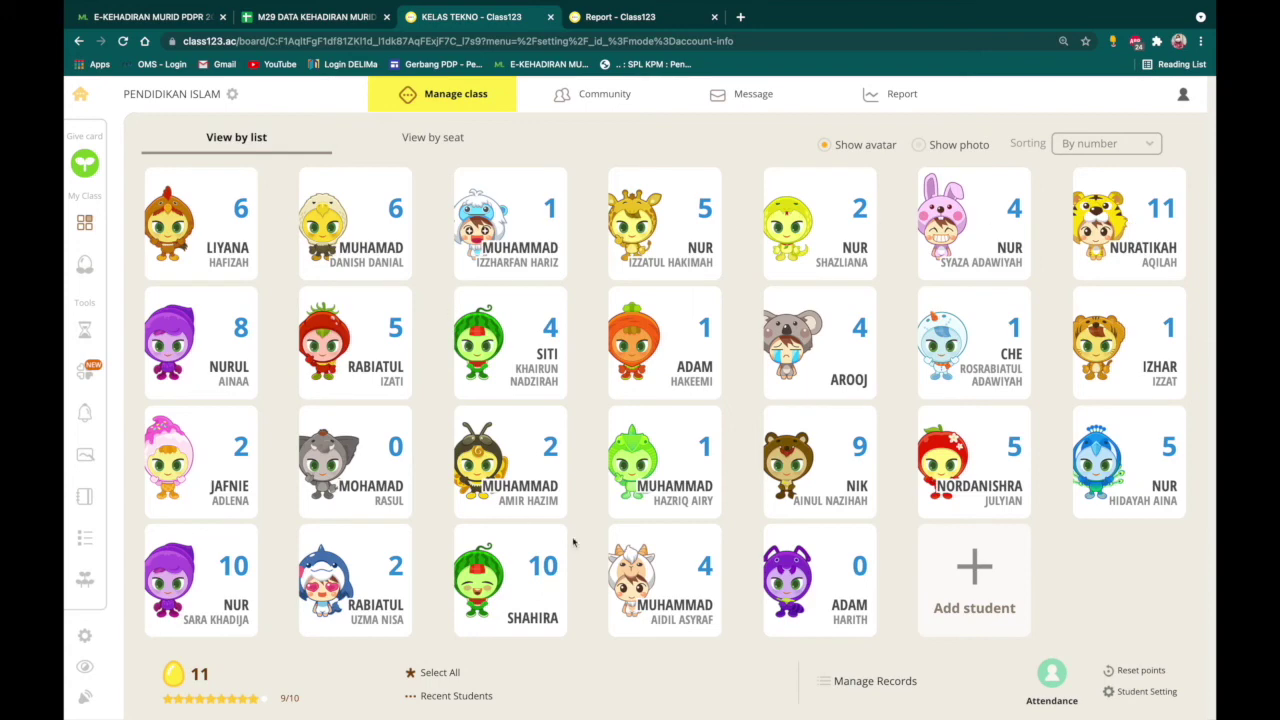
mouse_move(100, 414)
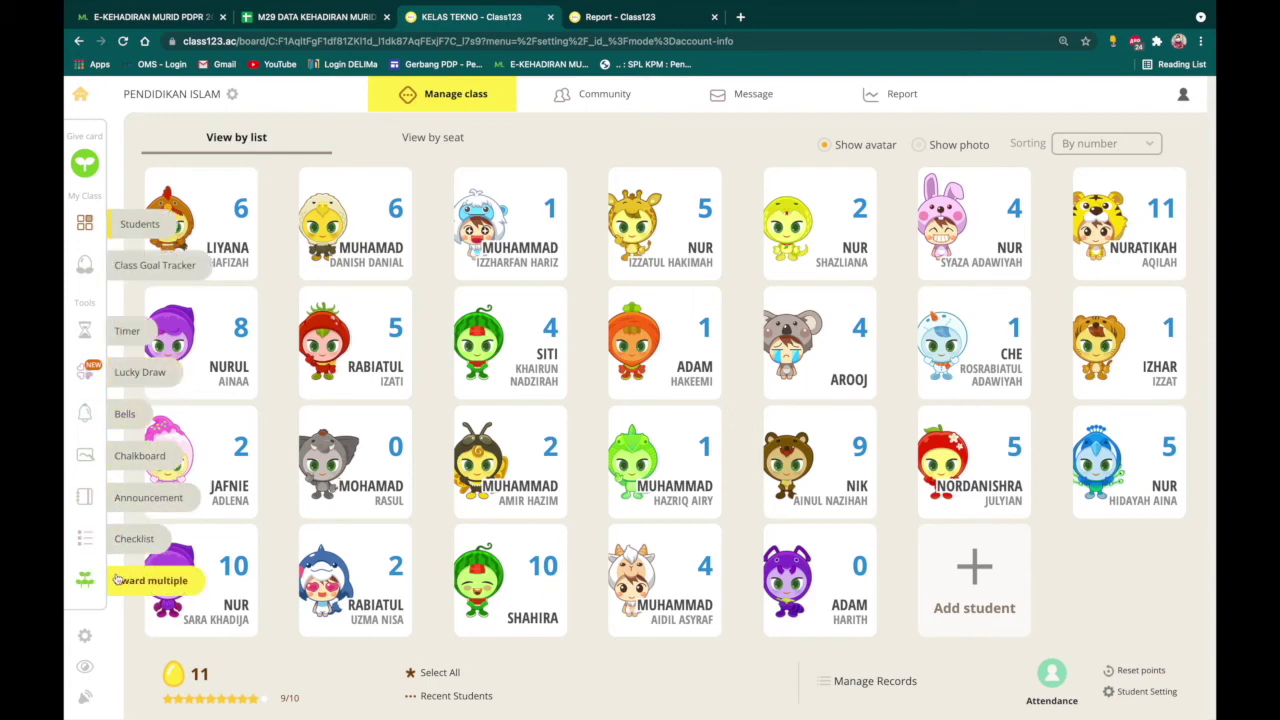
left_click(112, 545)
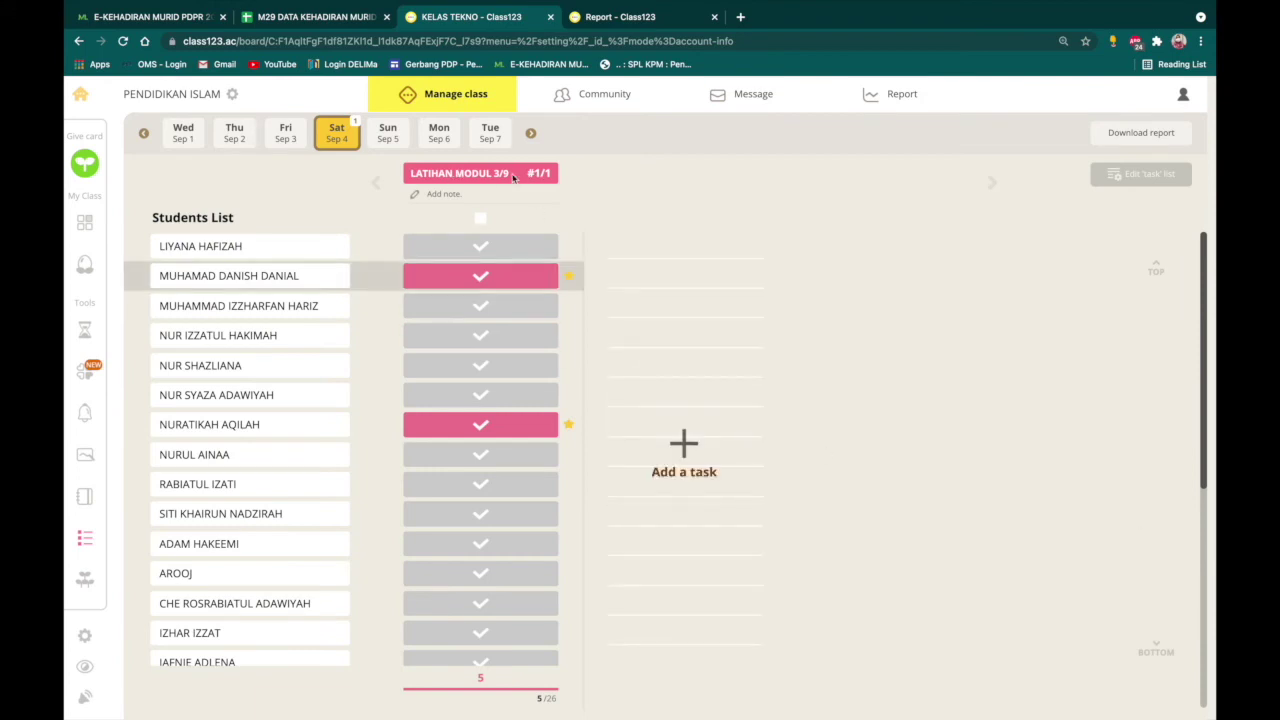
Step: Review which students are checked off for the LATIHAN MODUL 3/9 task on Sat Sep 4
scroll(500, 300, "down", 5)
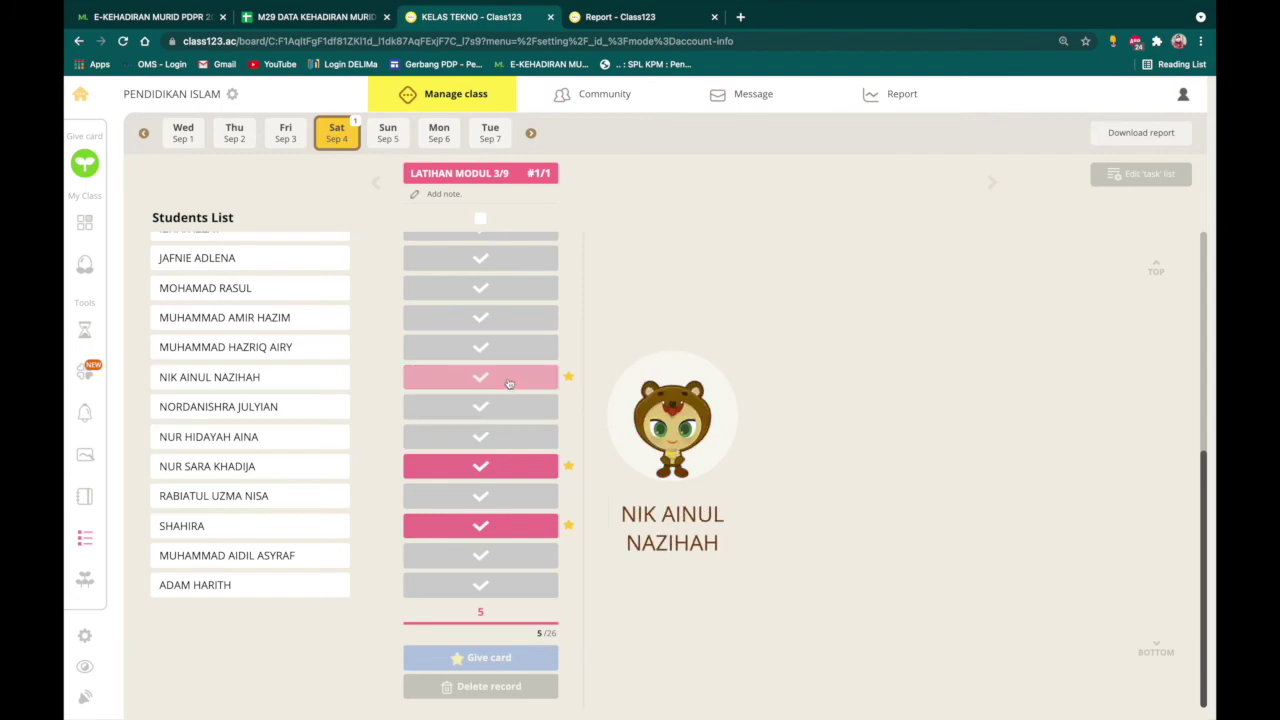
scroll(508, 377, "up", 5)
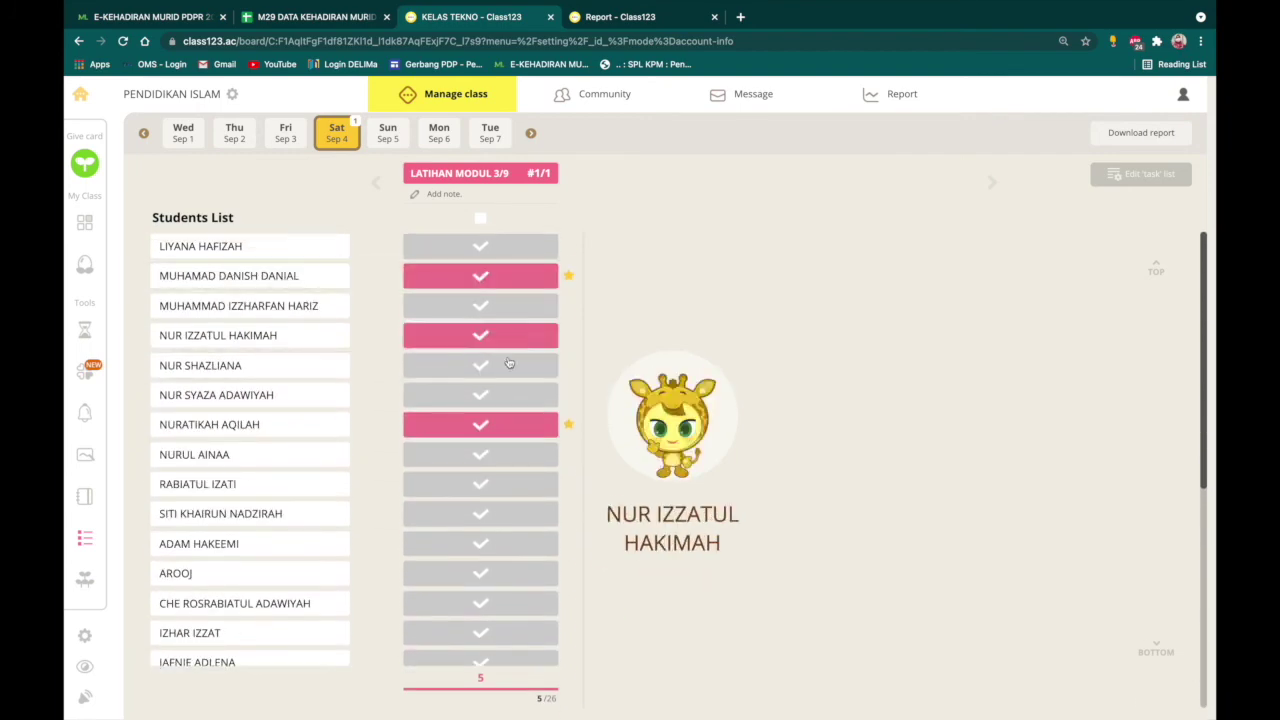
scroll(509, 422, "down", 3)
scroll(507, 424, "down", 1)
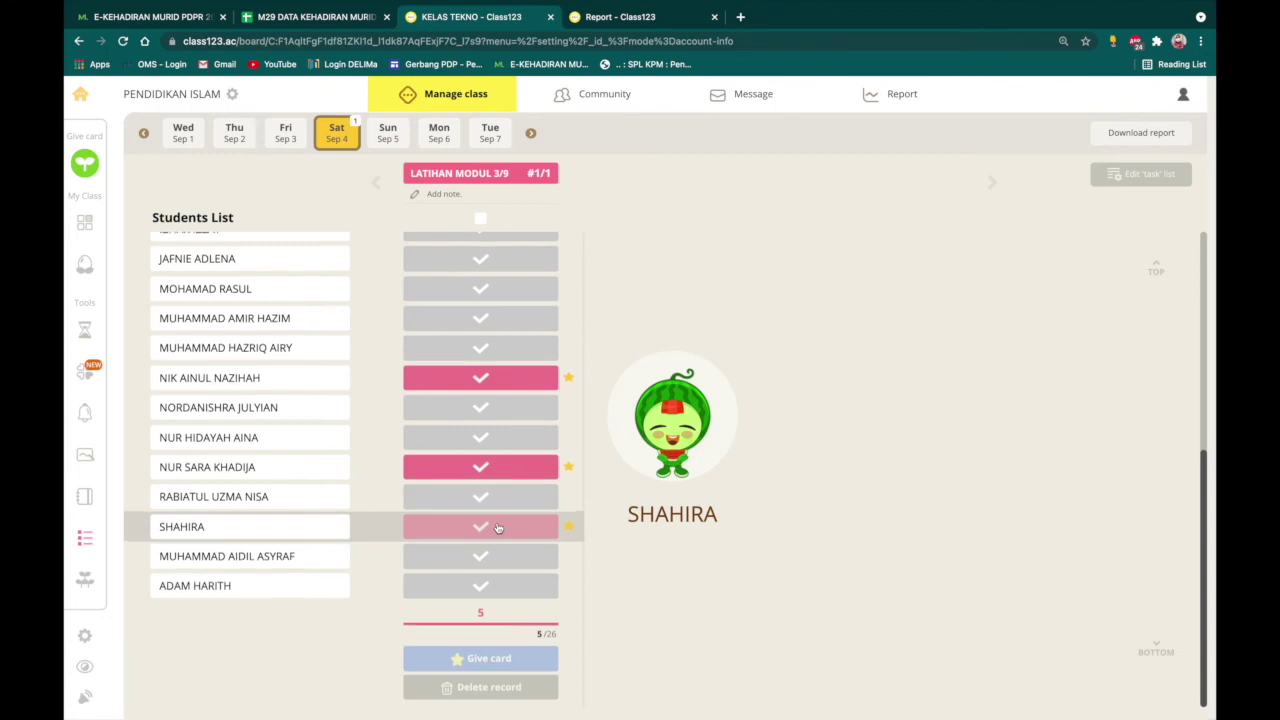
scroll(494, 522, "up", 4)
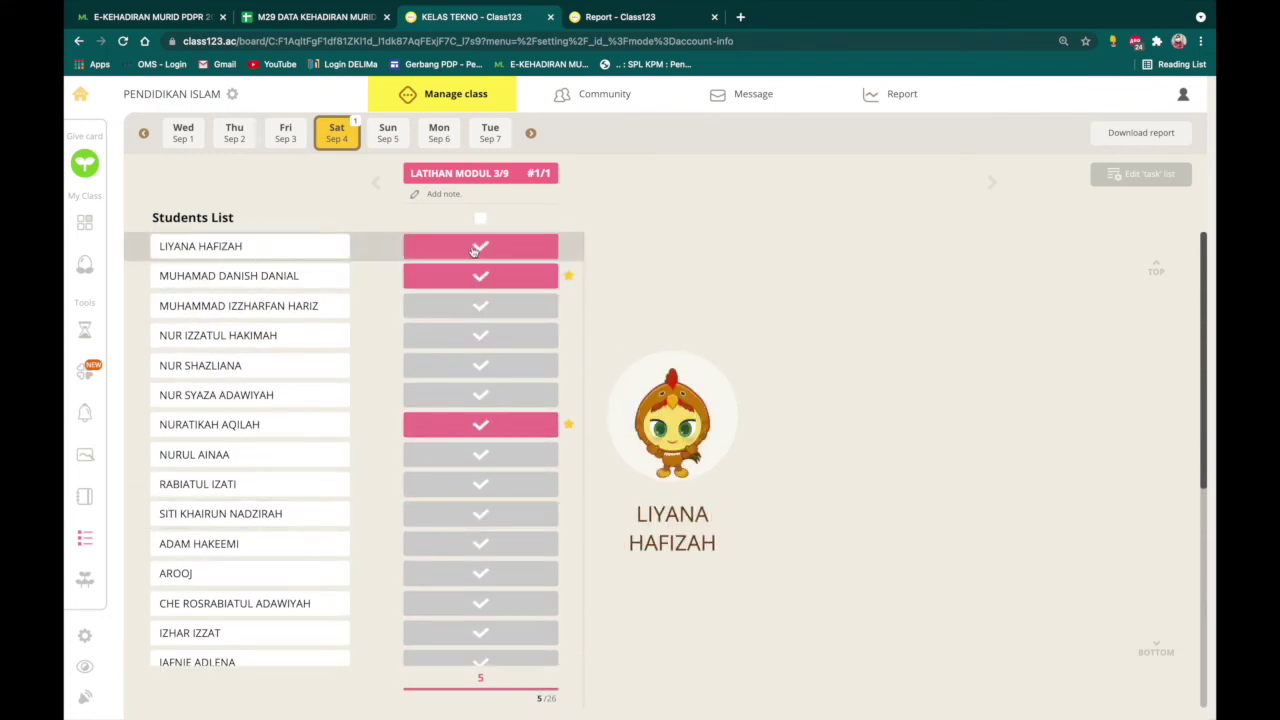
scroll(487, 388, "down", 1)
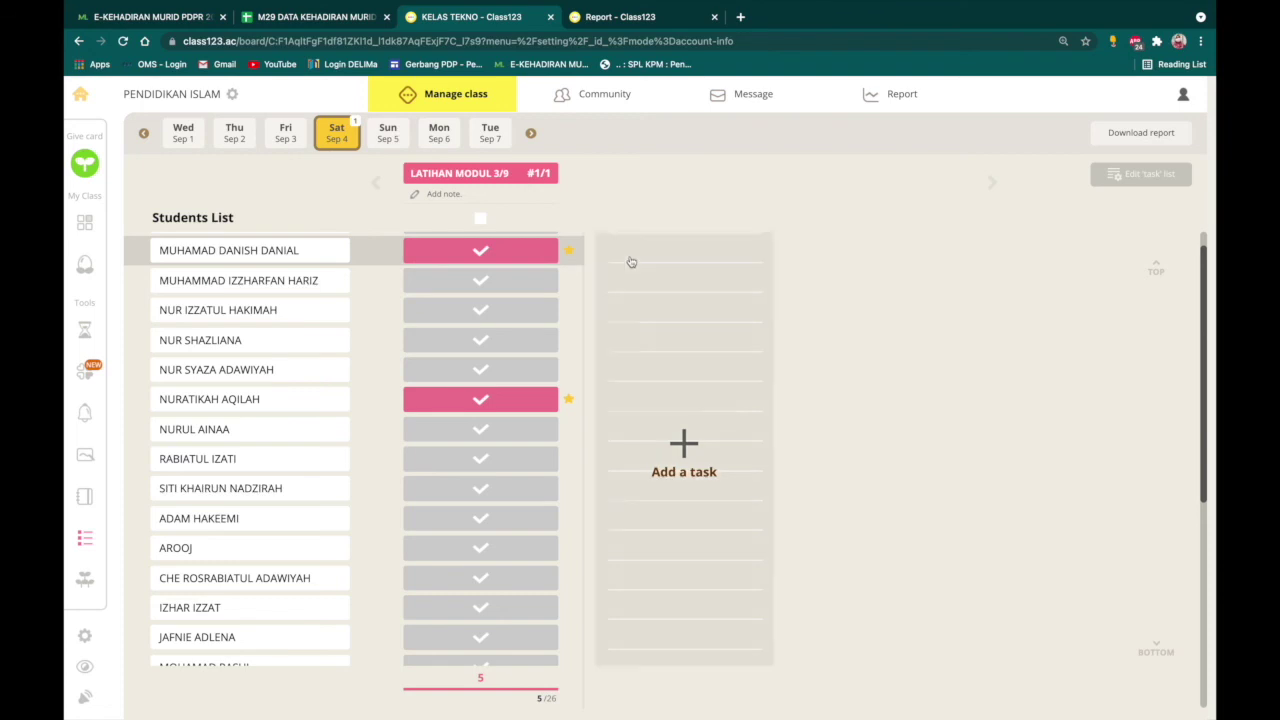
scroll(514, 286, "down", 10)
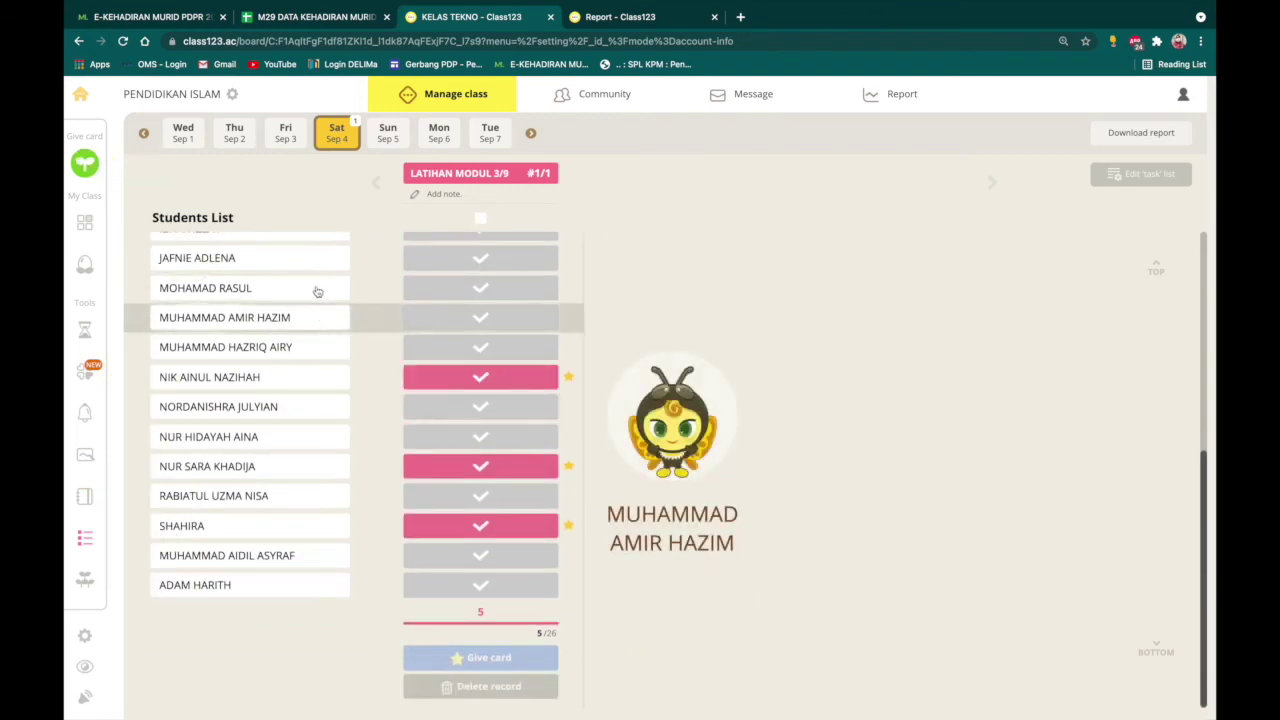
Step: Compare the Fri Sep 3 checklist with Sat Sep 4, then look through the LATIHAN MODUL 3/9 checks for the whole student list
left_click(288, 128)
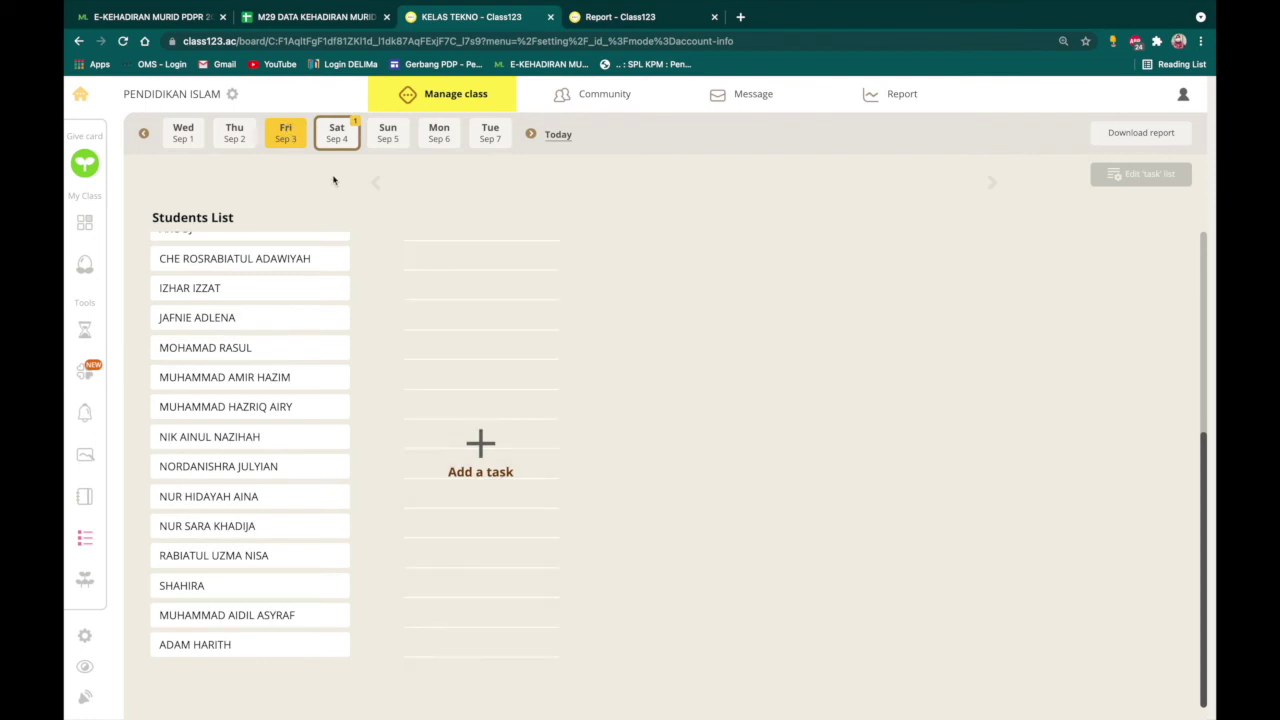
left_click(340, 140)
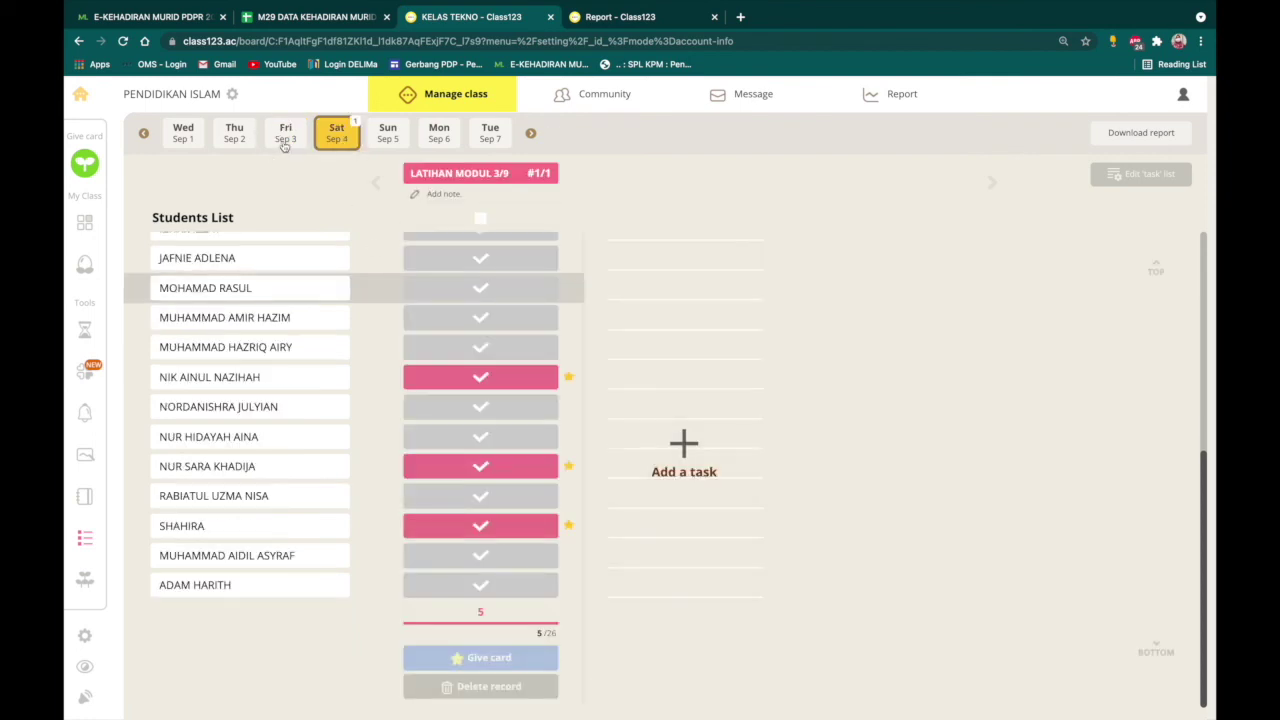
left_click(285, 140)
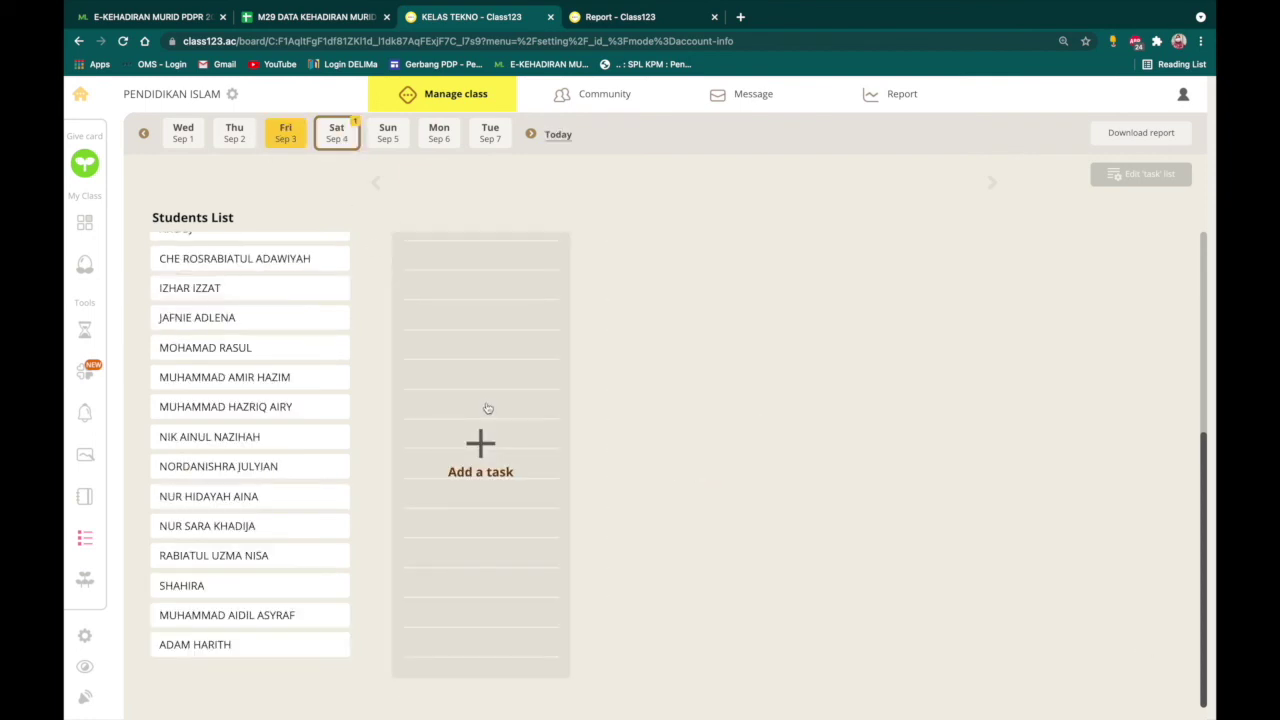
left_click(348, 137)
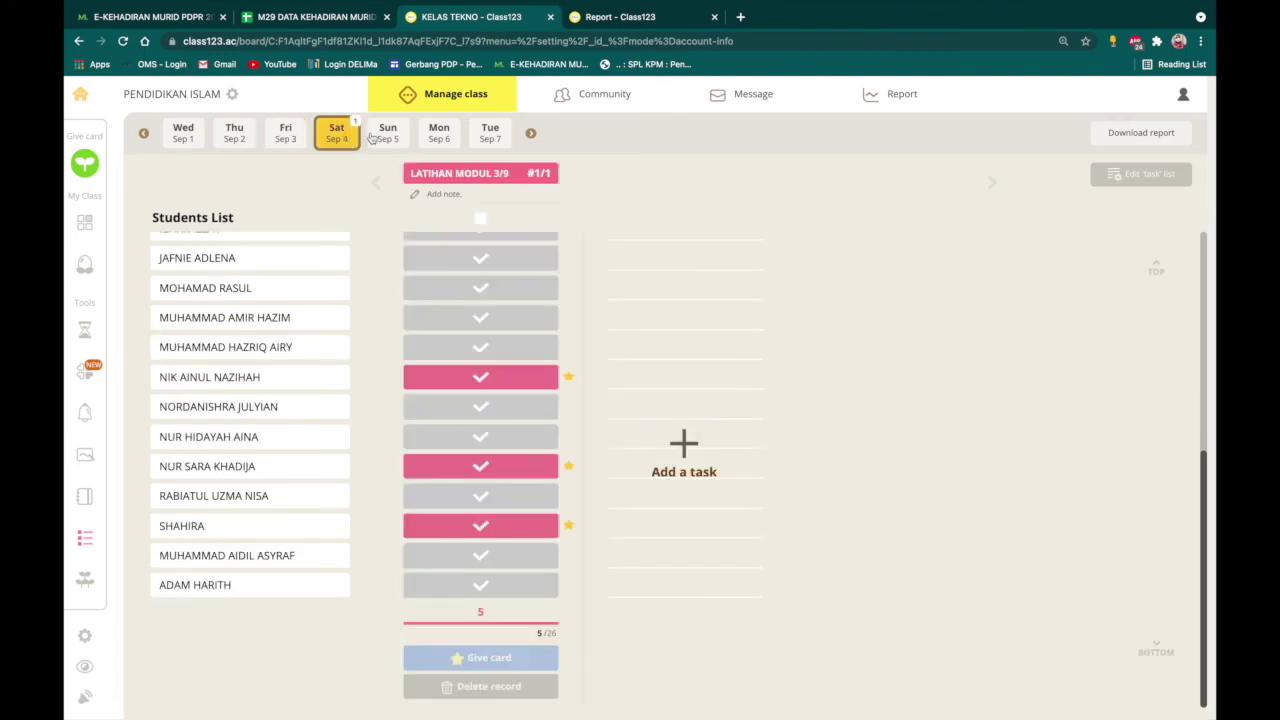
scroll(480, 400, "up", 5)
left_click(494, 363)
left_click(494, 394)
scroll(494, 394, "down", 5)
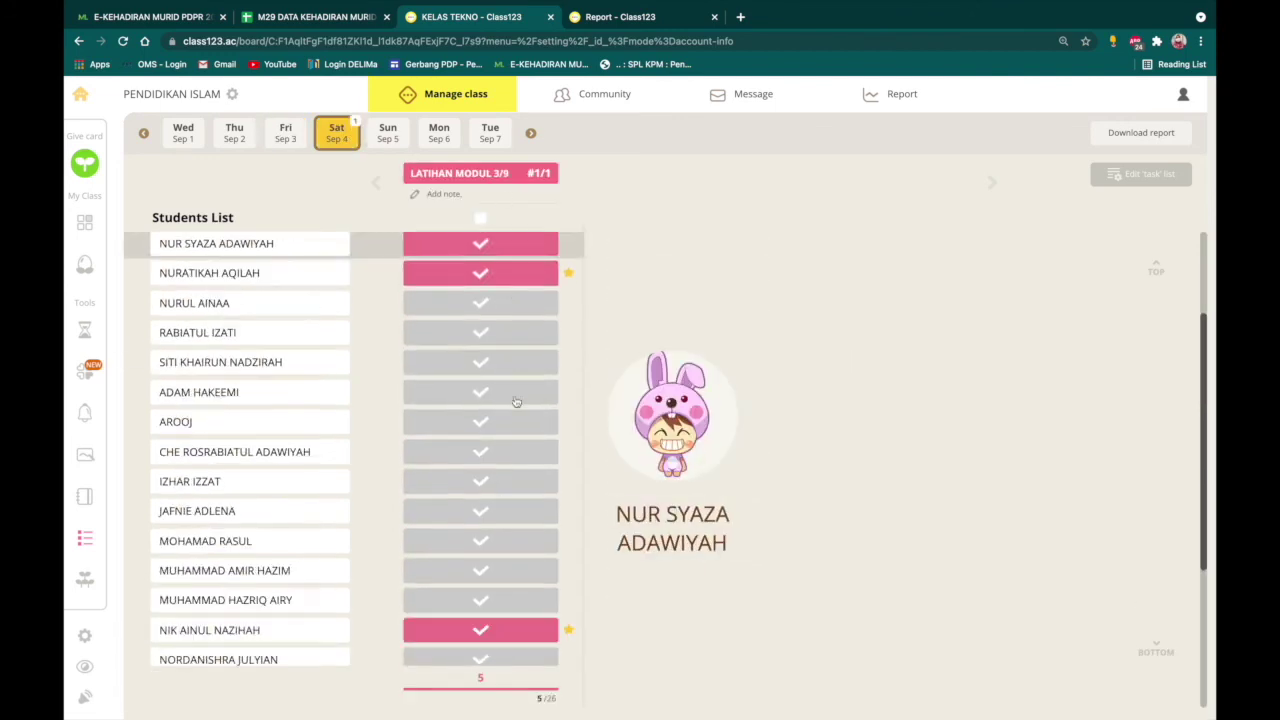
left_click(537, 440)
left_click(537, 449)
scroll(628, 500, "up", 5)
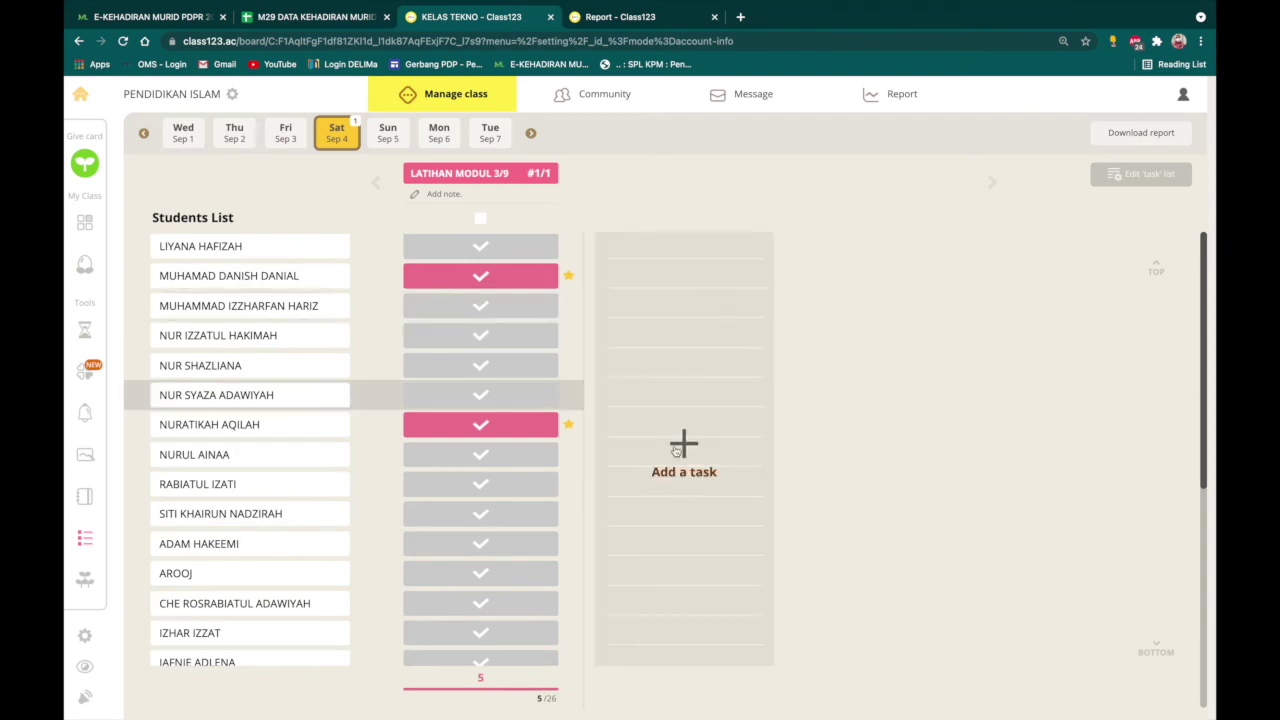
Step: Add a new checkmark-type task named "PROJEK VIDEO TOKOH" to the Sat Sep 4 checklist
left_click(676, 451)
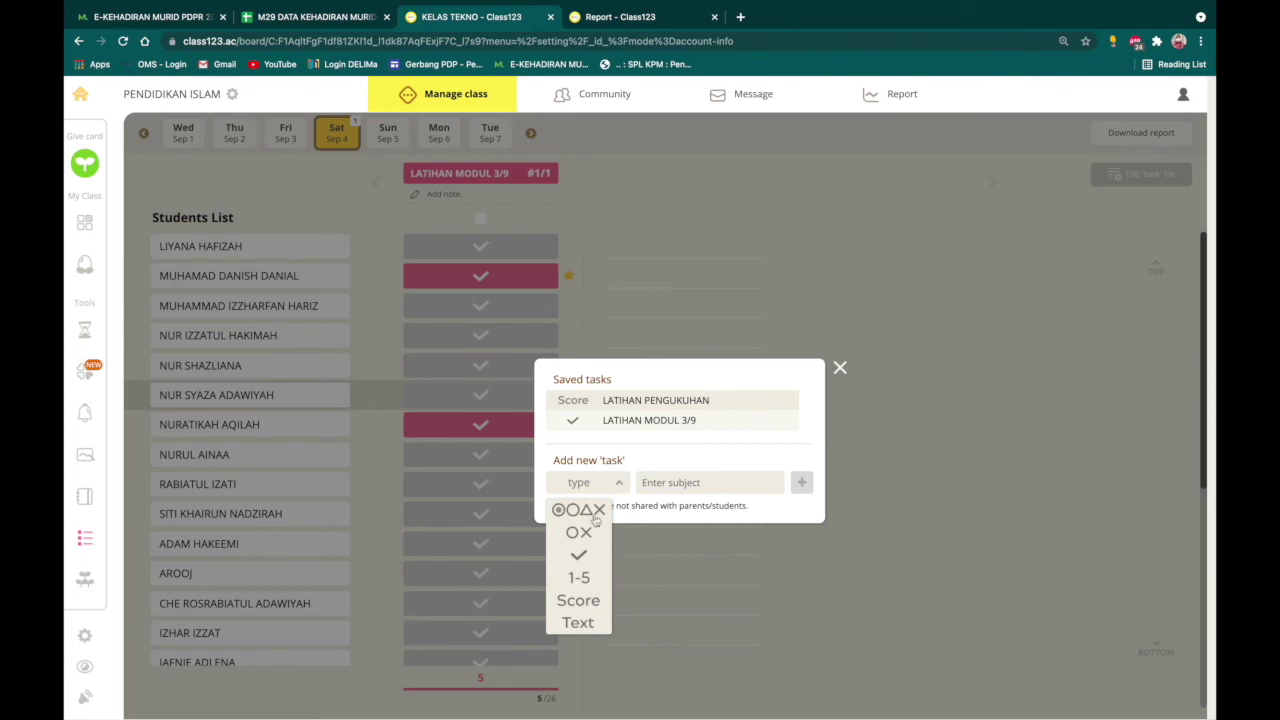
left_click(578, 555)
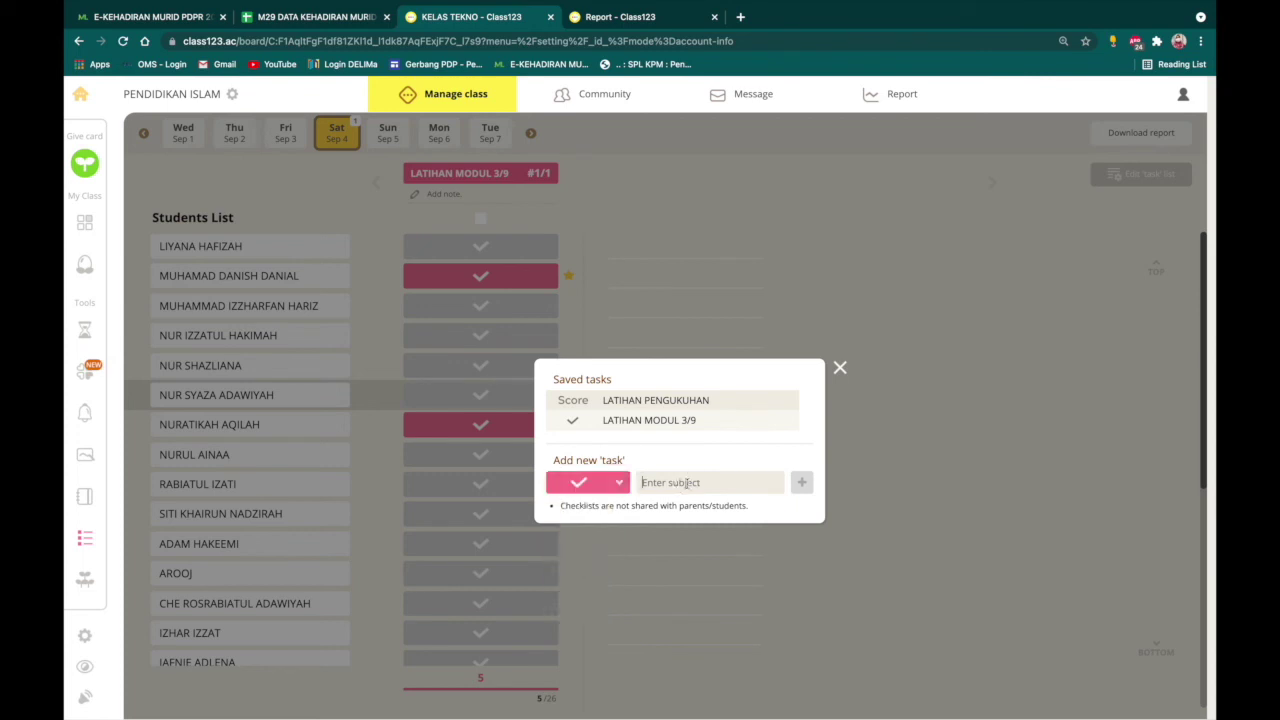
type("PROJEK VIDEO TOKOH")
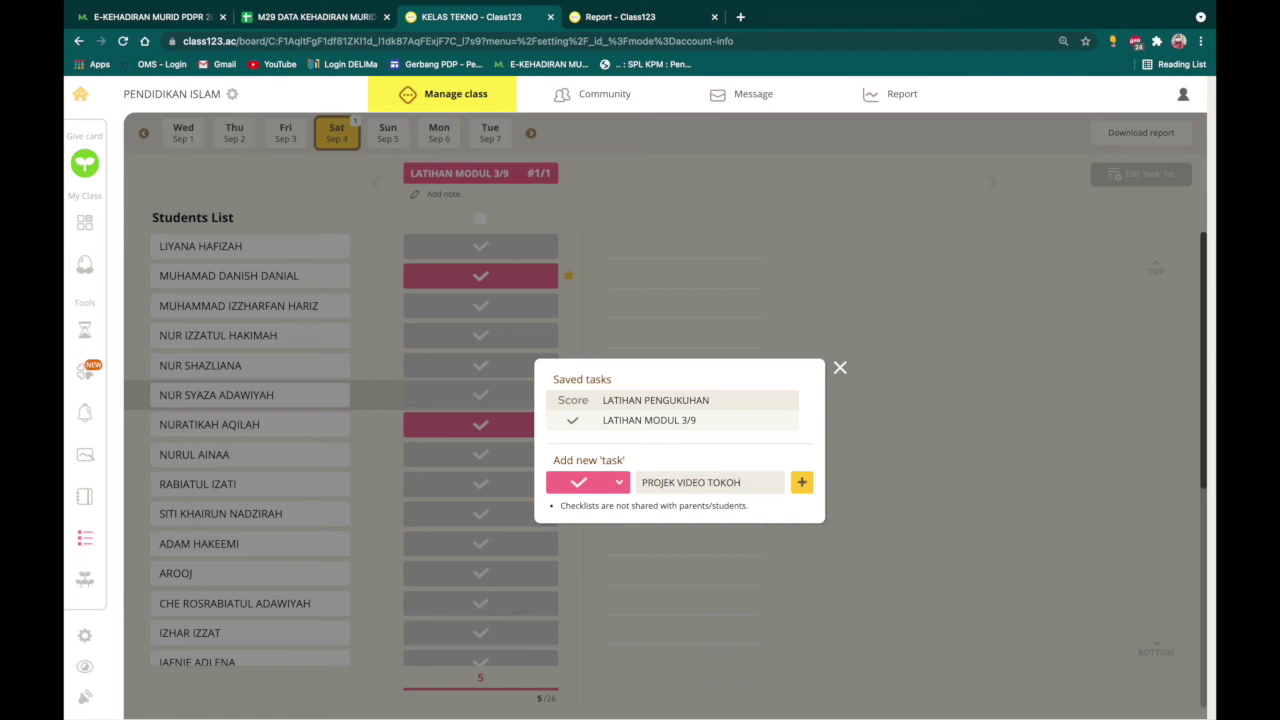
left_click(800, 482)
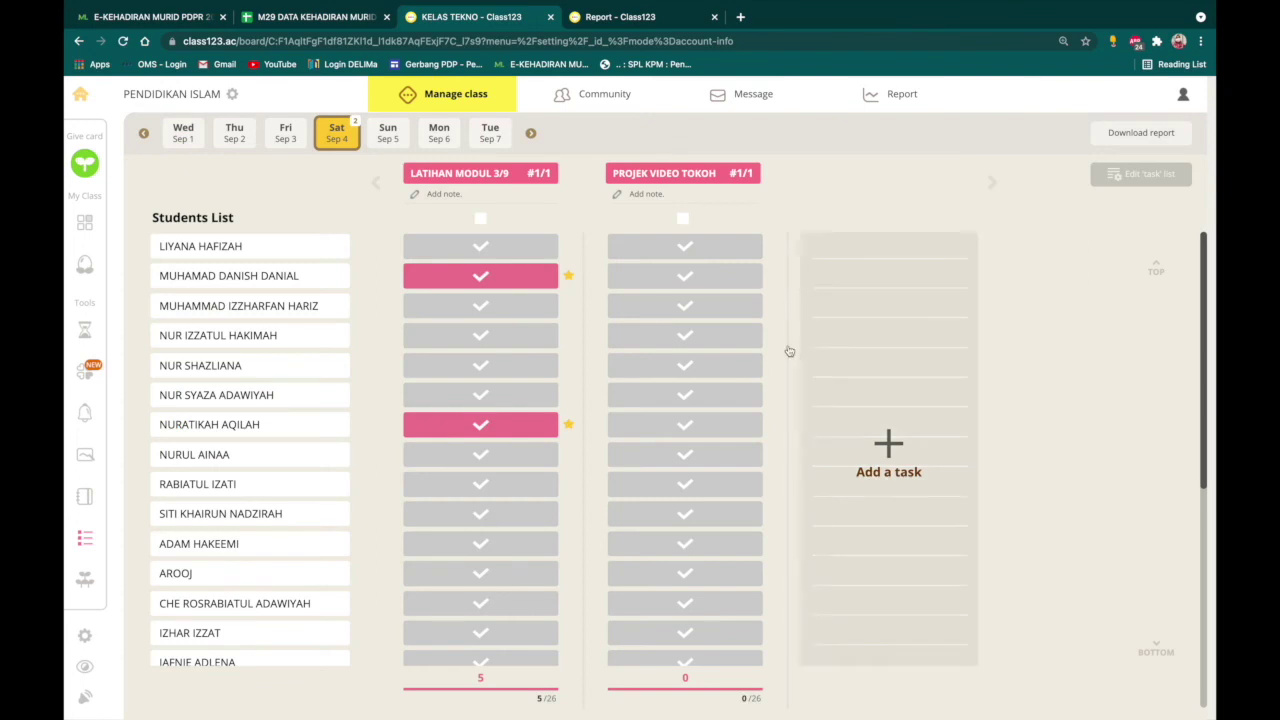
Step: Look through the PROJEK VIDEO TOKOH column for all students in the checklist
scroll(697, 340, "down", 5)
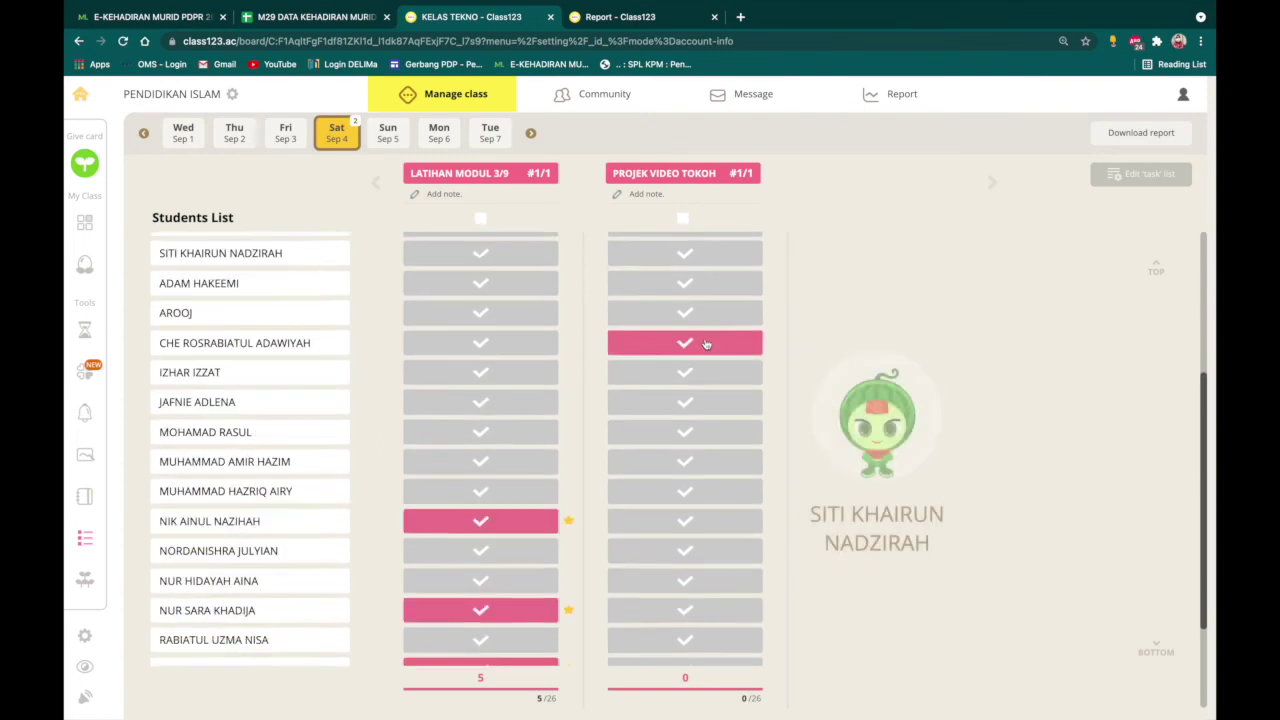
scroll(725, 525, "up", 5)
scroll(737, 300, "down", 5)
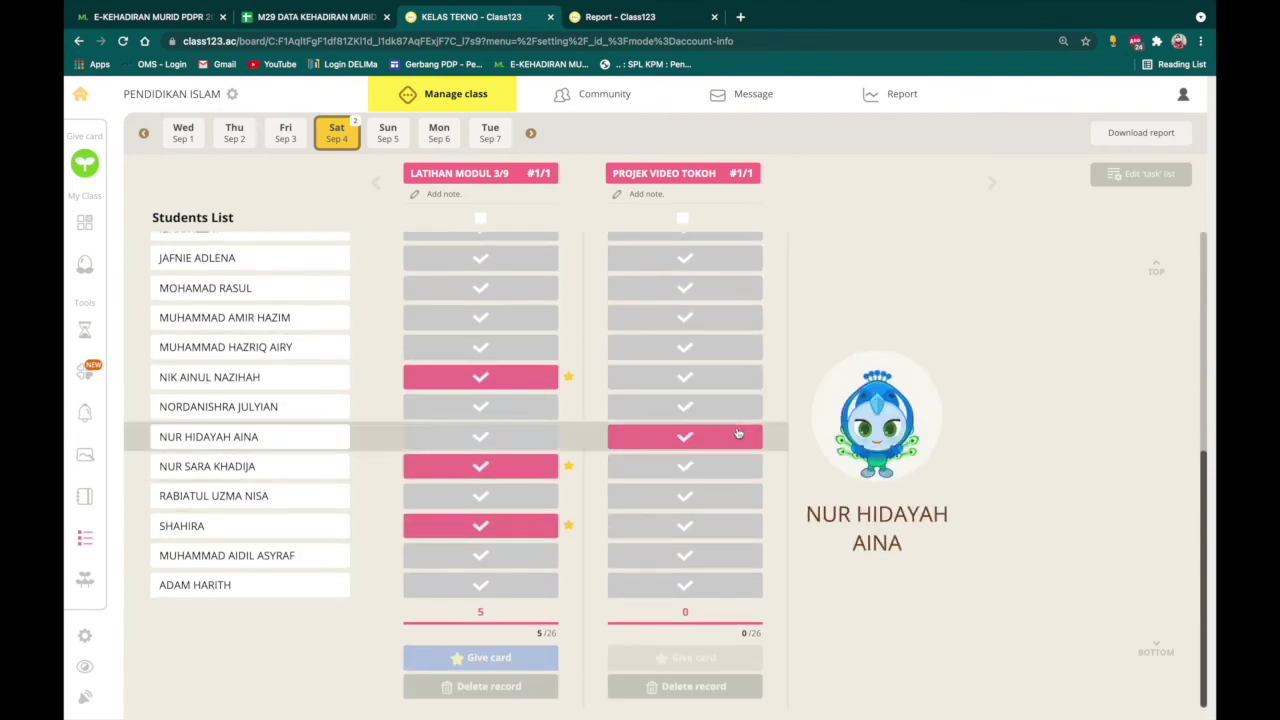
scroll(737, 434, "up", 5)
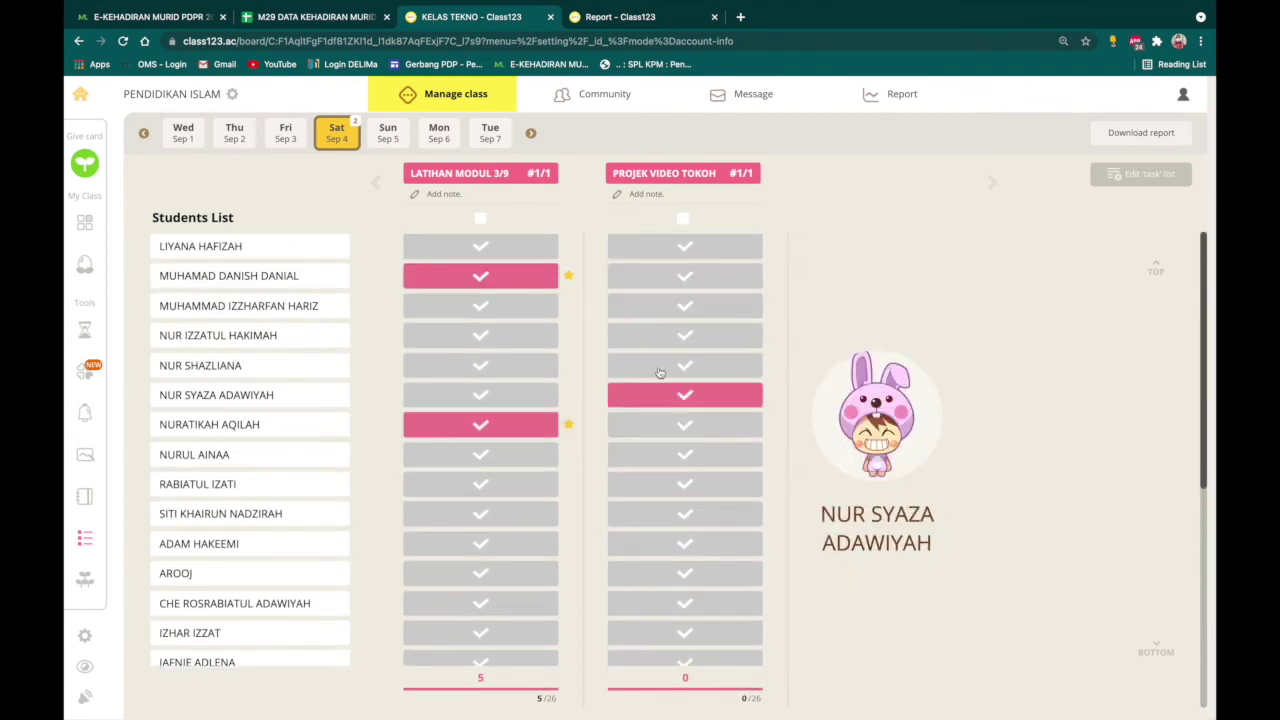
scroll(726, 586, "down", 5)
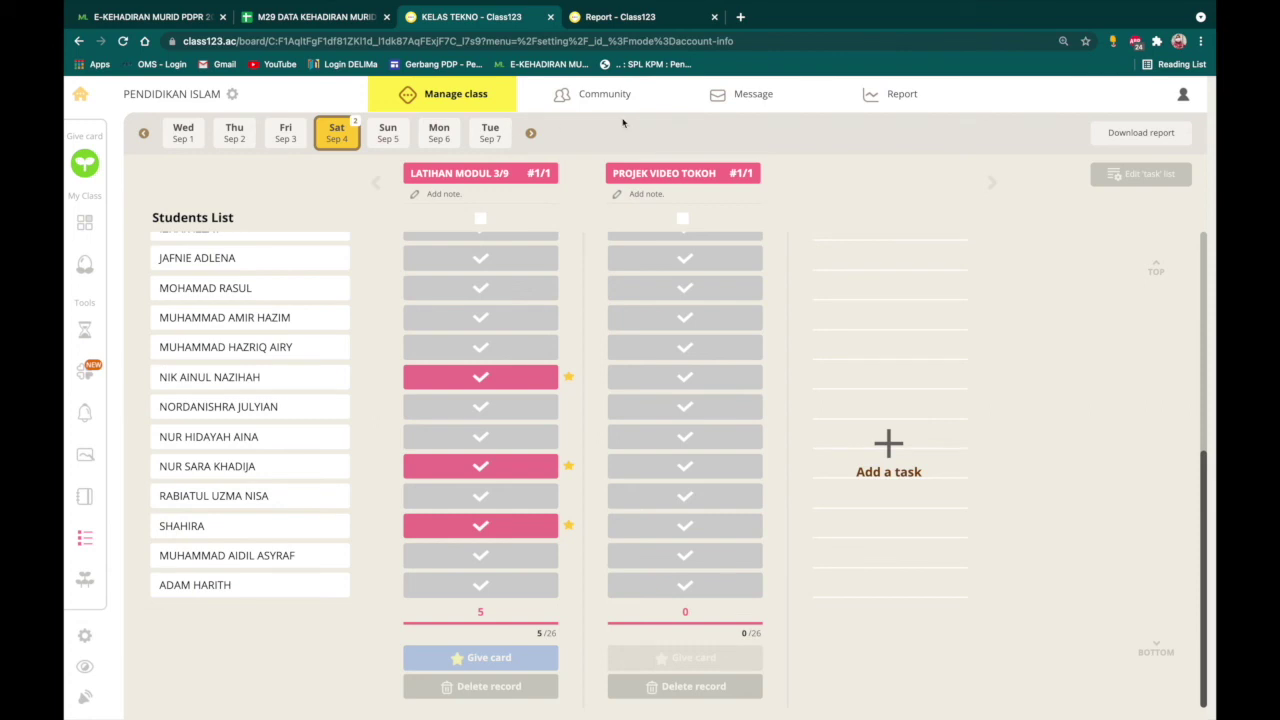
Step: Open the class's Analytic Report and set its date range to Jul 1, 2021 ~ Aug 31, 2021
left_click(875, 96)
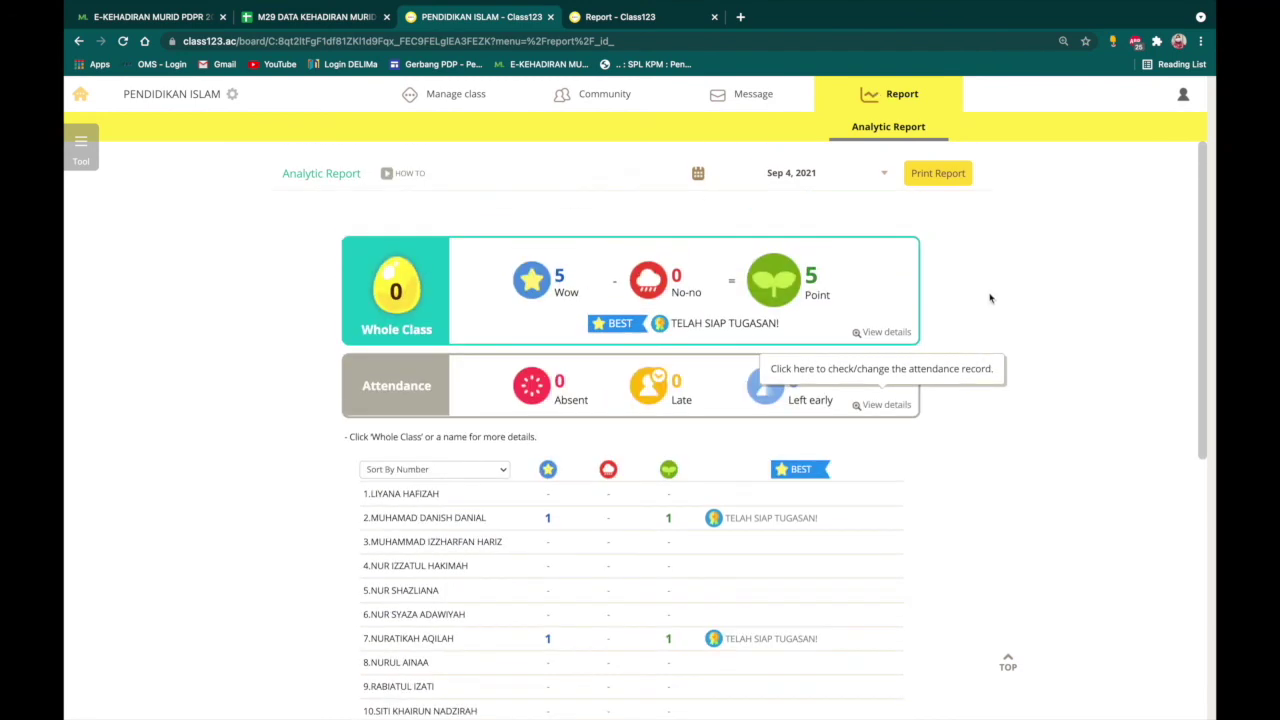
left_click(797, 185)
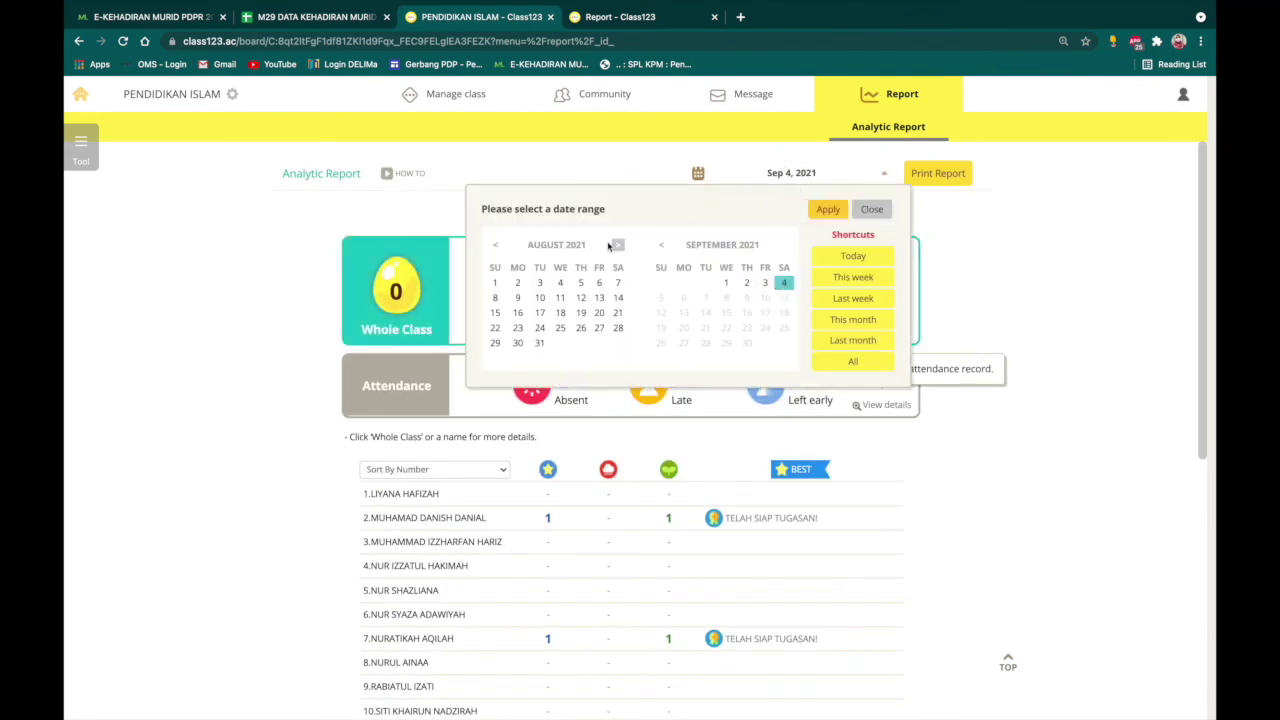
left_click(494, 245)
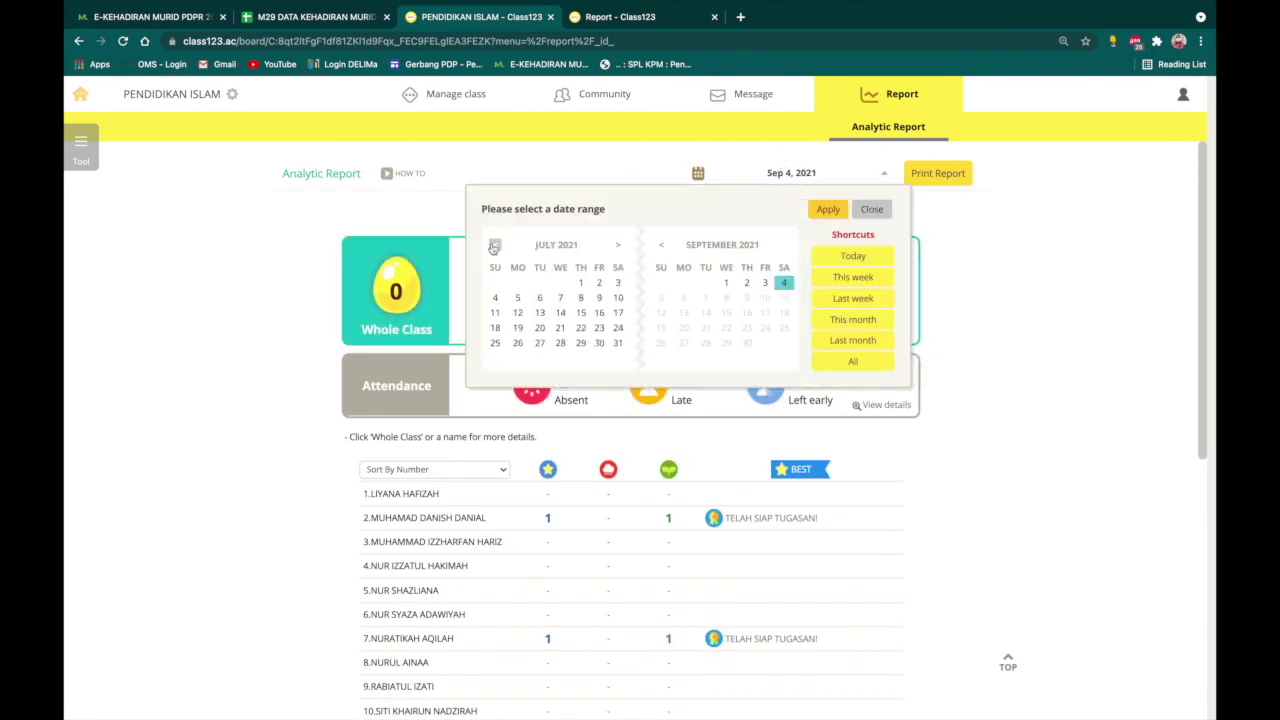
left_click(580, 283)
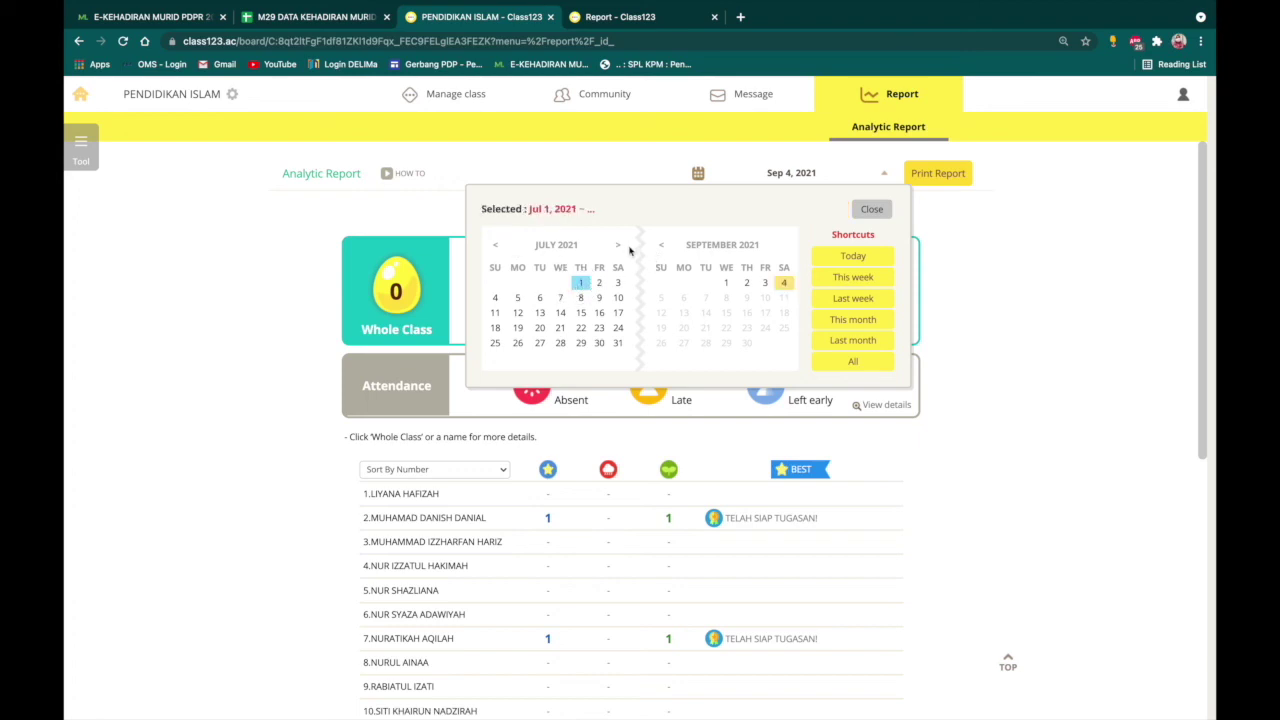
left_click(618, 246)
left_click(539, 344)
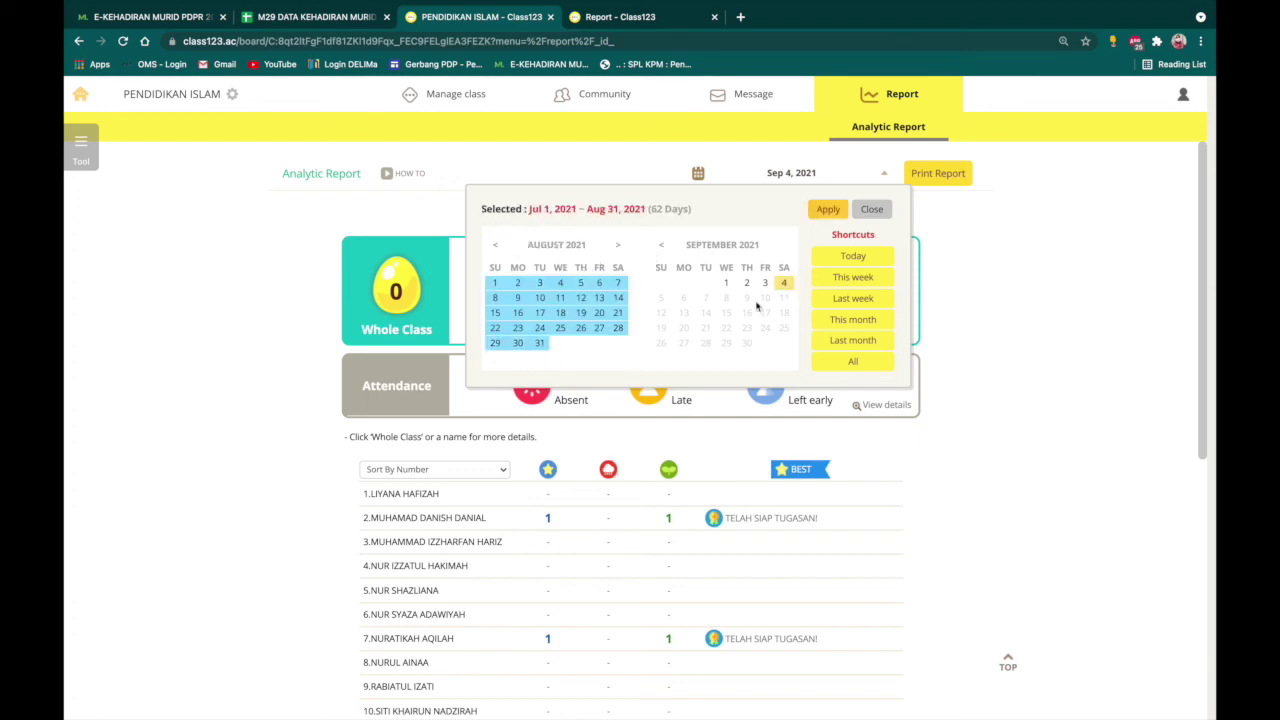
left_click(826, 211)
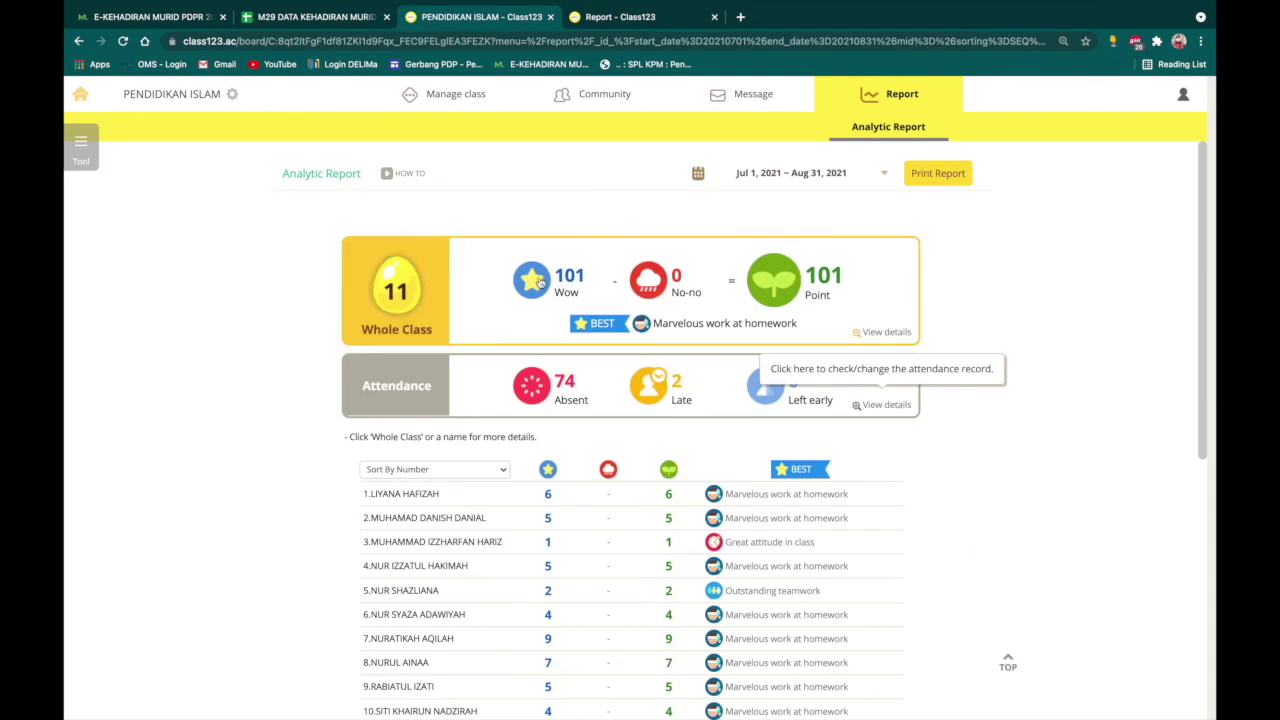
Step: Open the print preview of the analytic report and examine the first student's report page
left_click(930, 173)
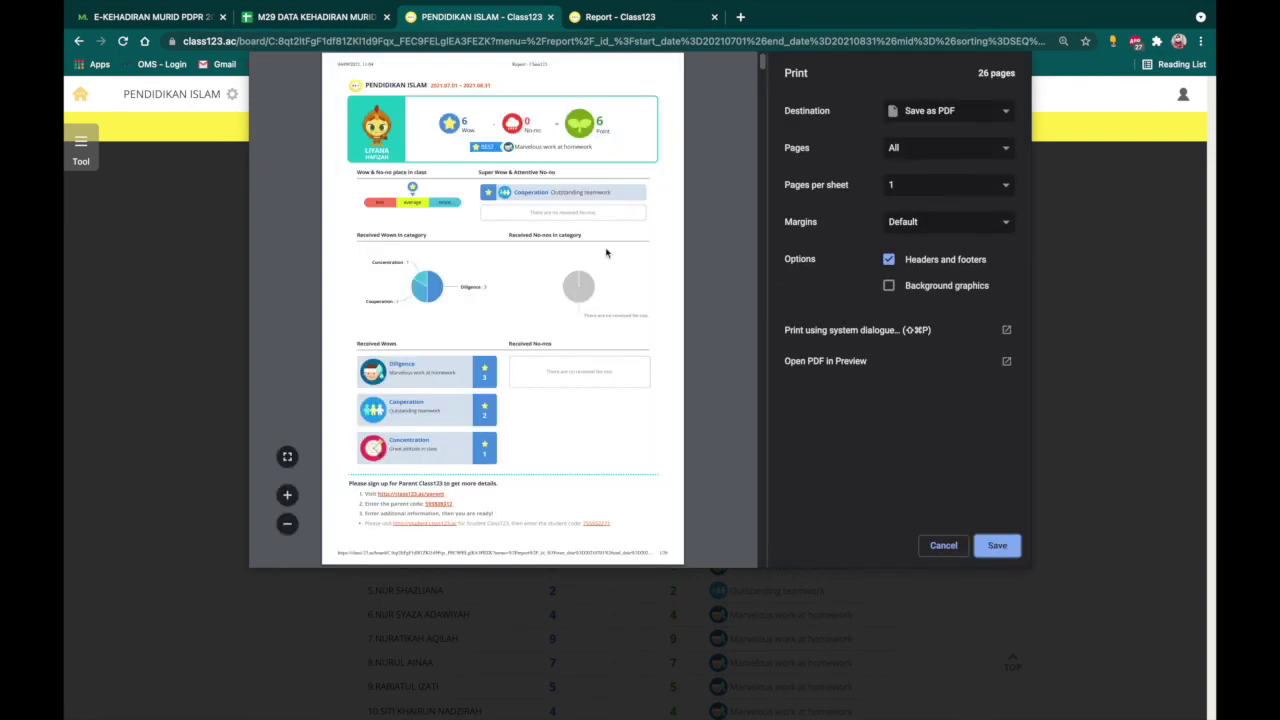
scroll(485, 267, "down", 2)
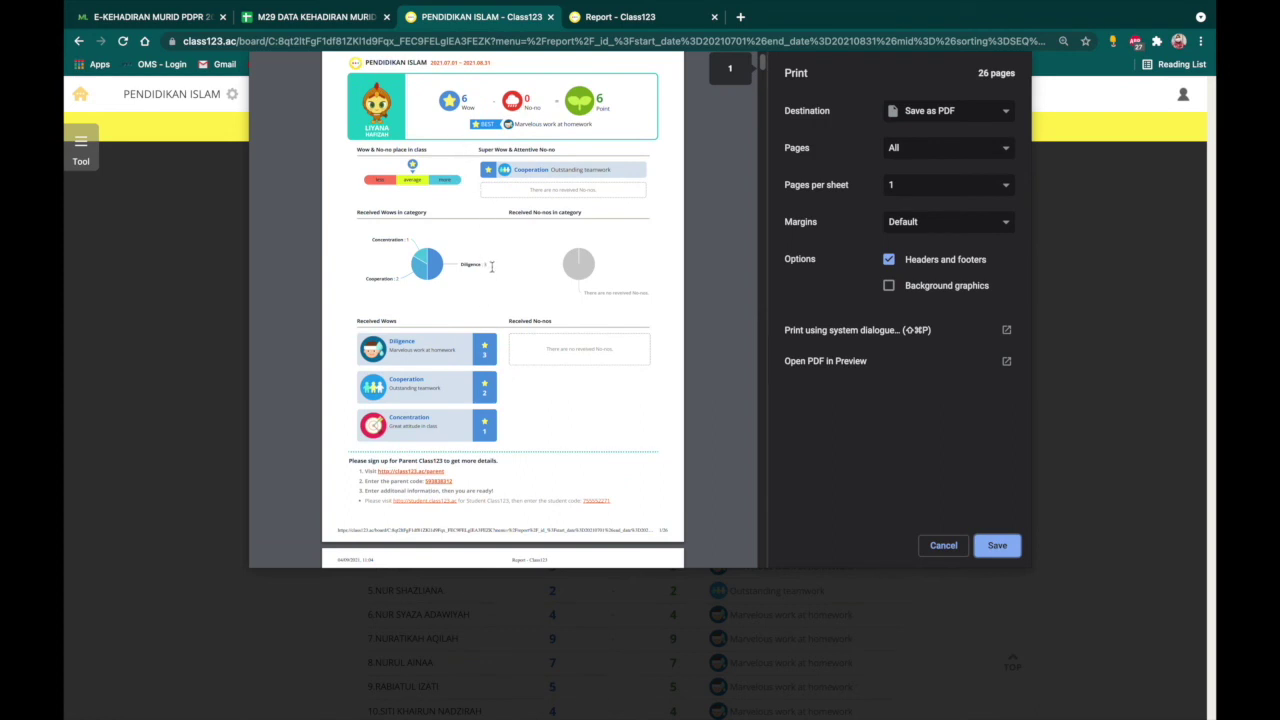
scroll(491, 266, "up", 2)
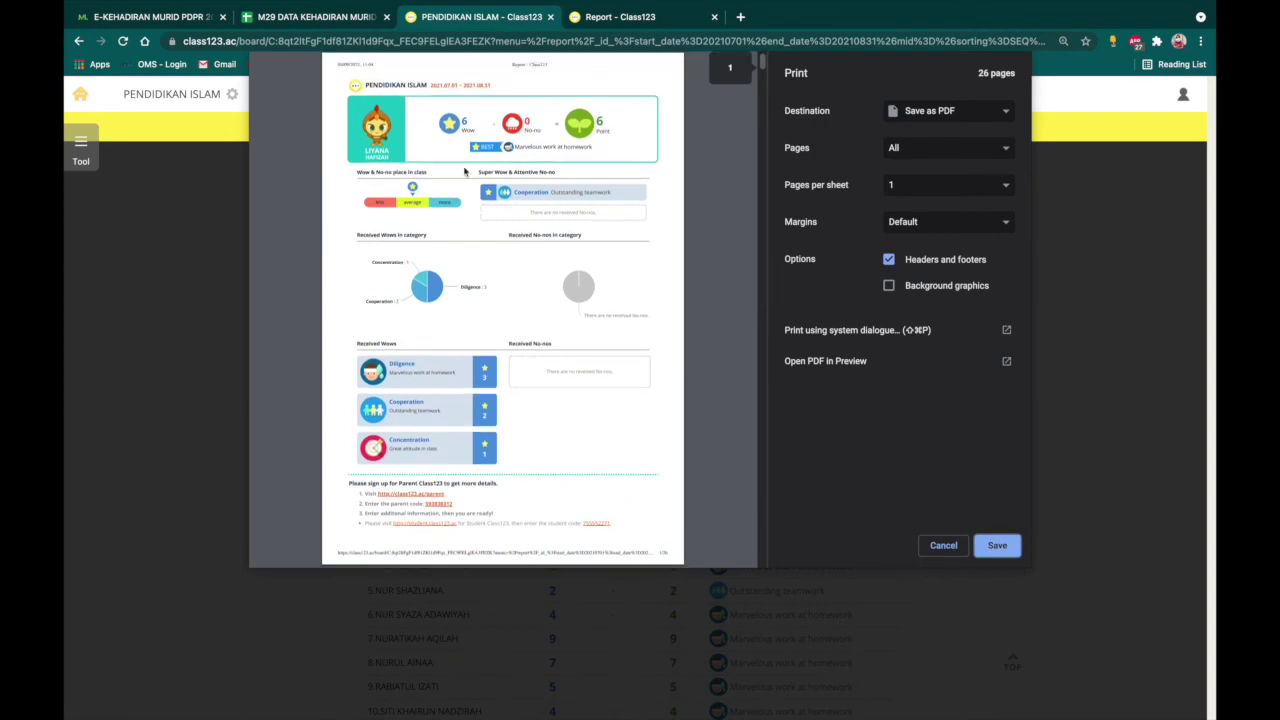
Step: Look through the student pages in the report's print preview and examine the seventh student's Wow and No-no results
scroll(464, 172, "down", 15)
scroll(629, 265, "down", 10)
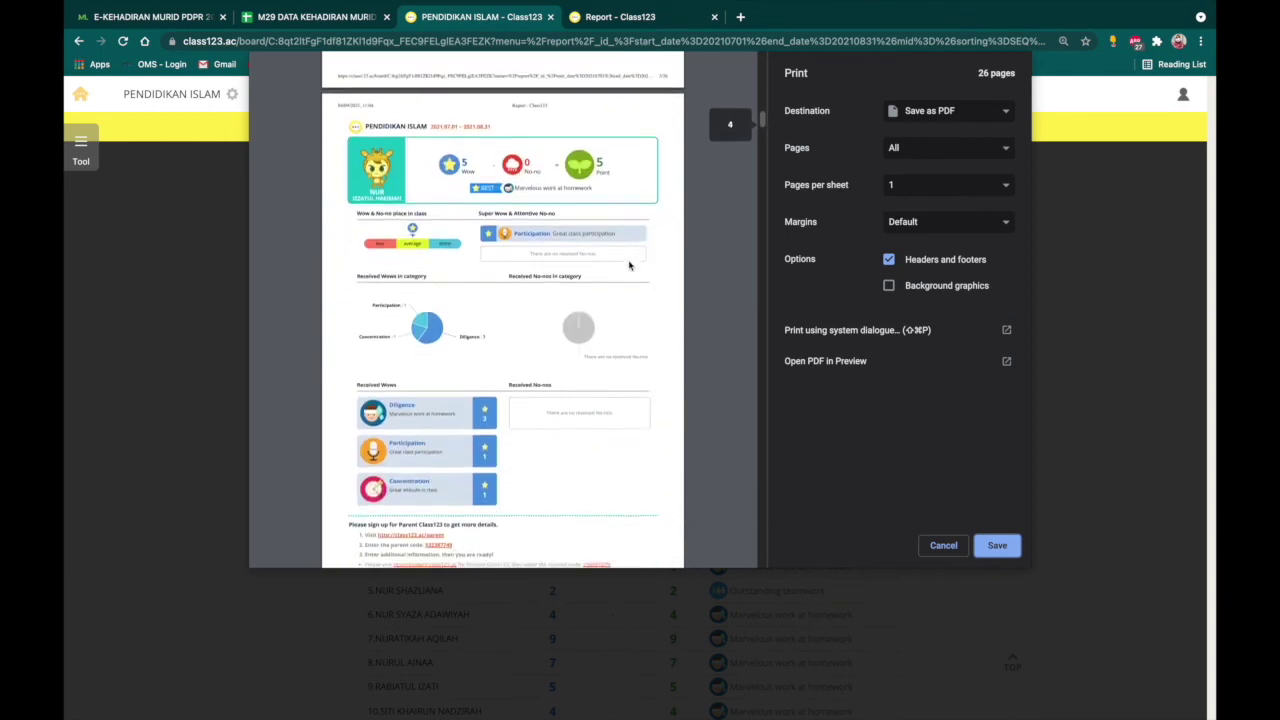
scroll(629, 265, "down", 10)
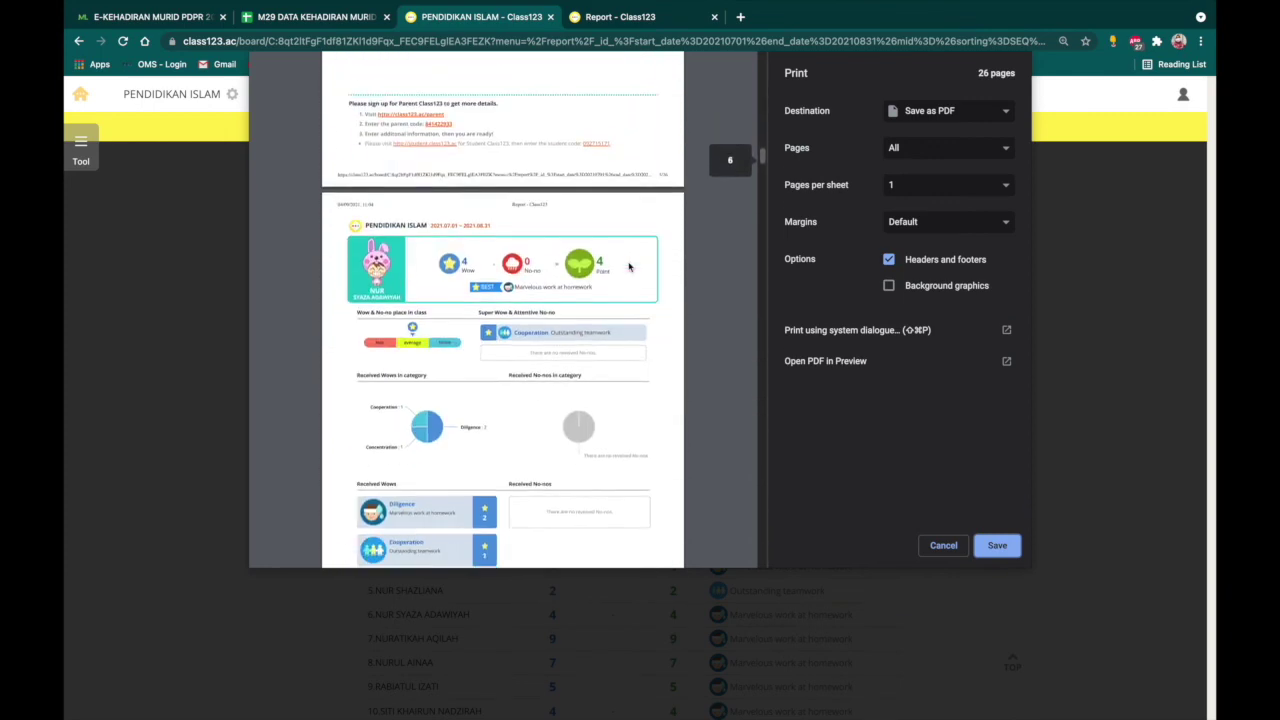
scroll(629, 265, "down", 10)
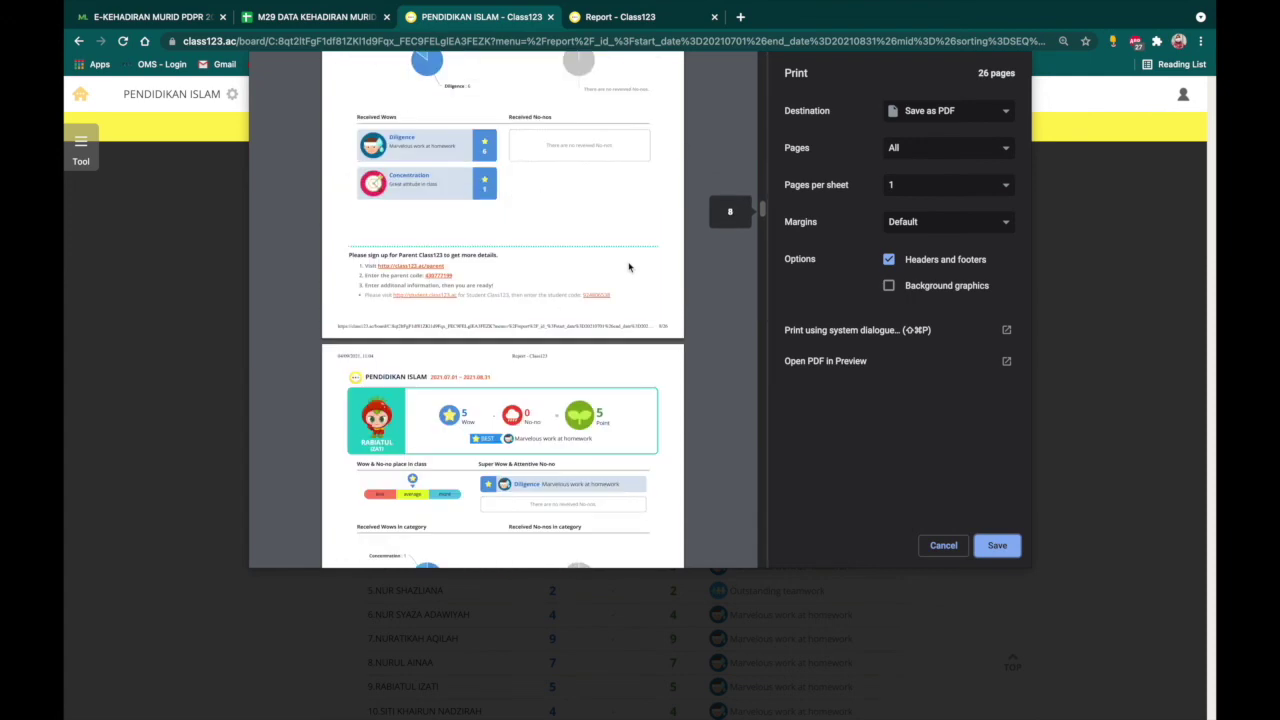
scroll(629, 265, "up", 5)
scroll(629, 267, "down", 1)
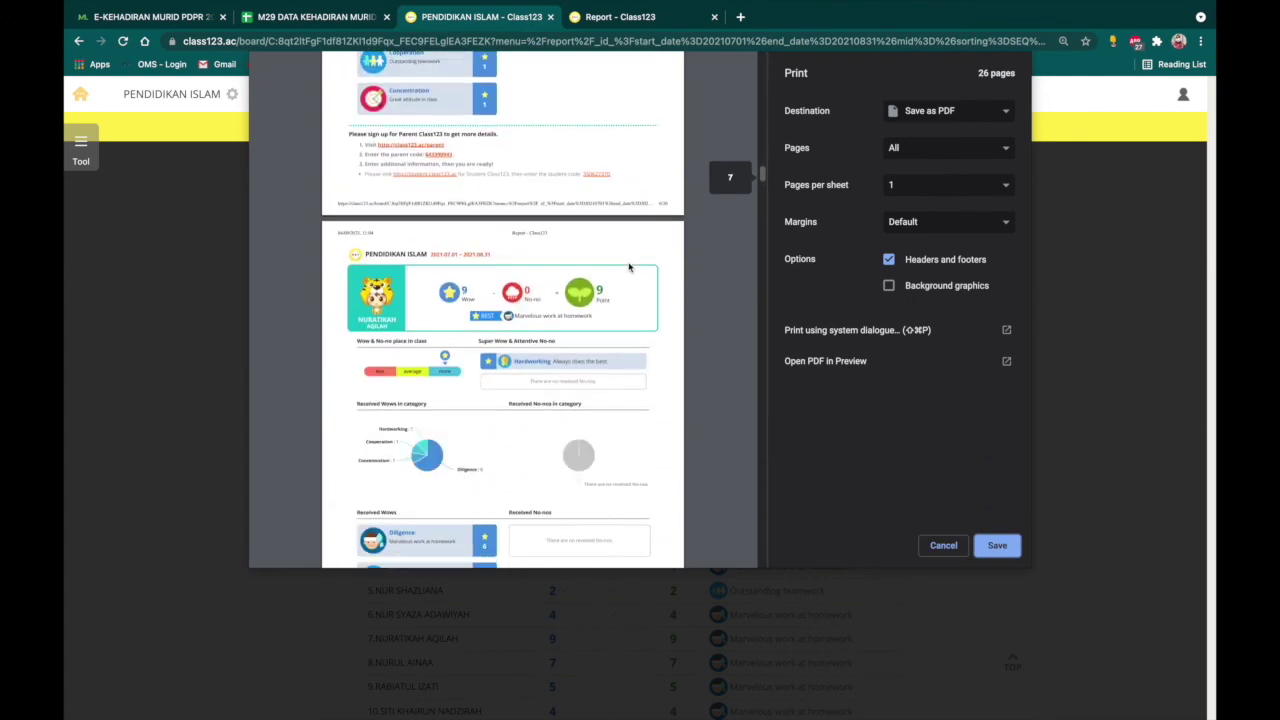
scroll(469, 413, "down", 5)
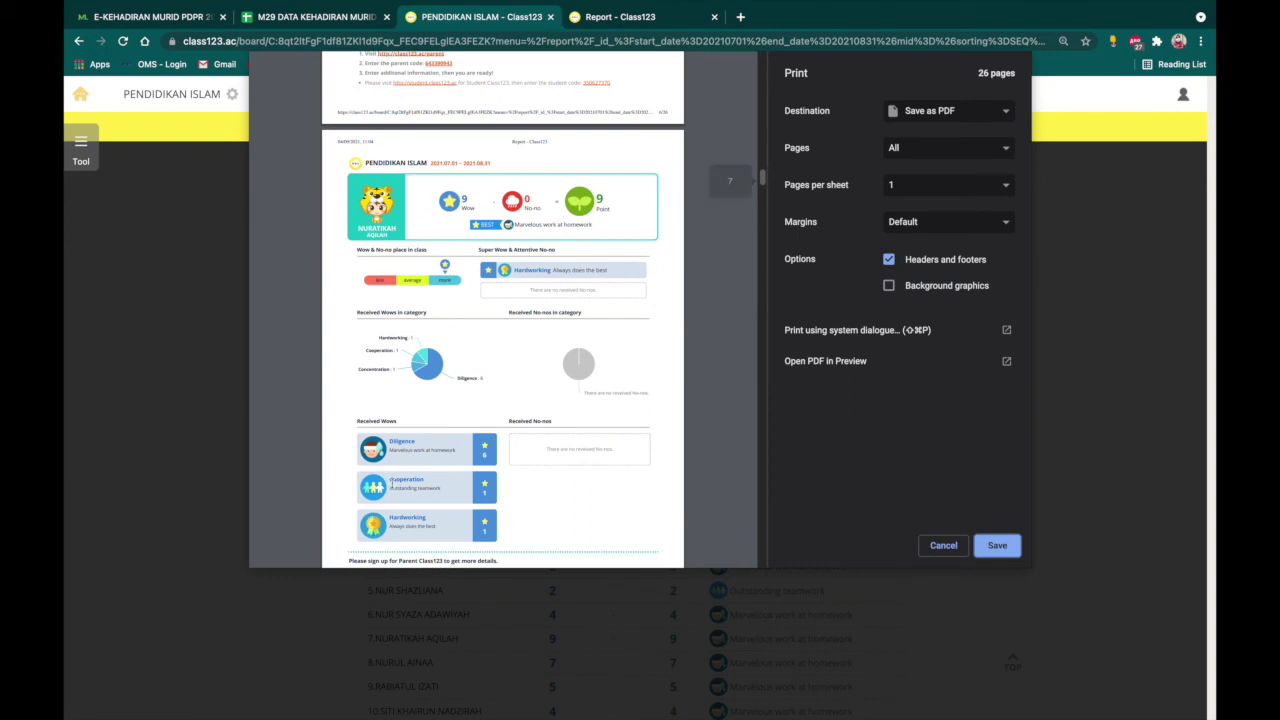
scroll(548, 424, "down", 1)
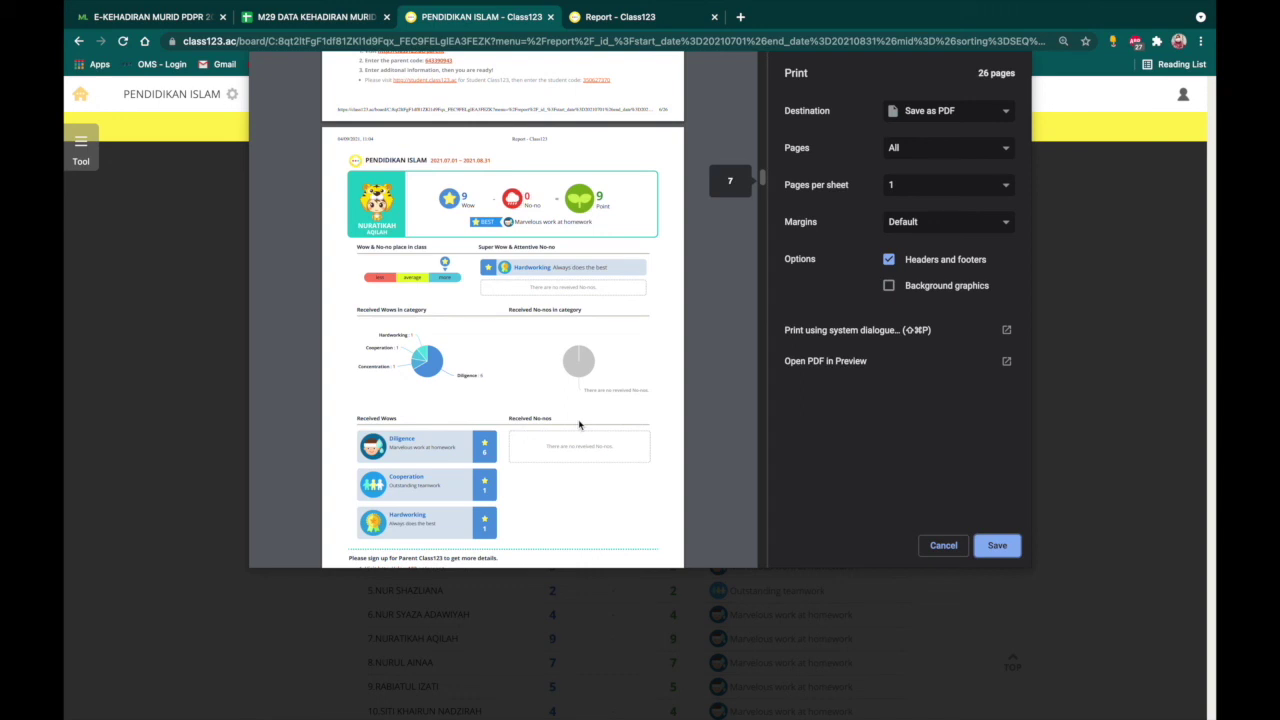
scroll(578, 425, "down", 3)
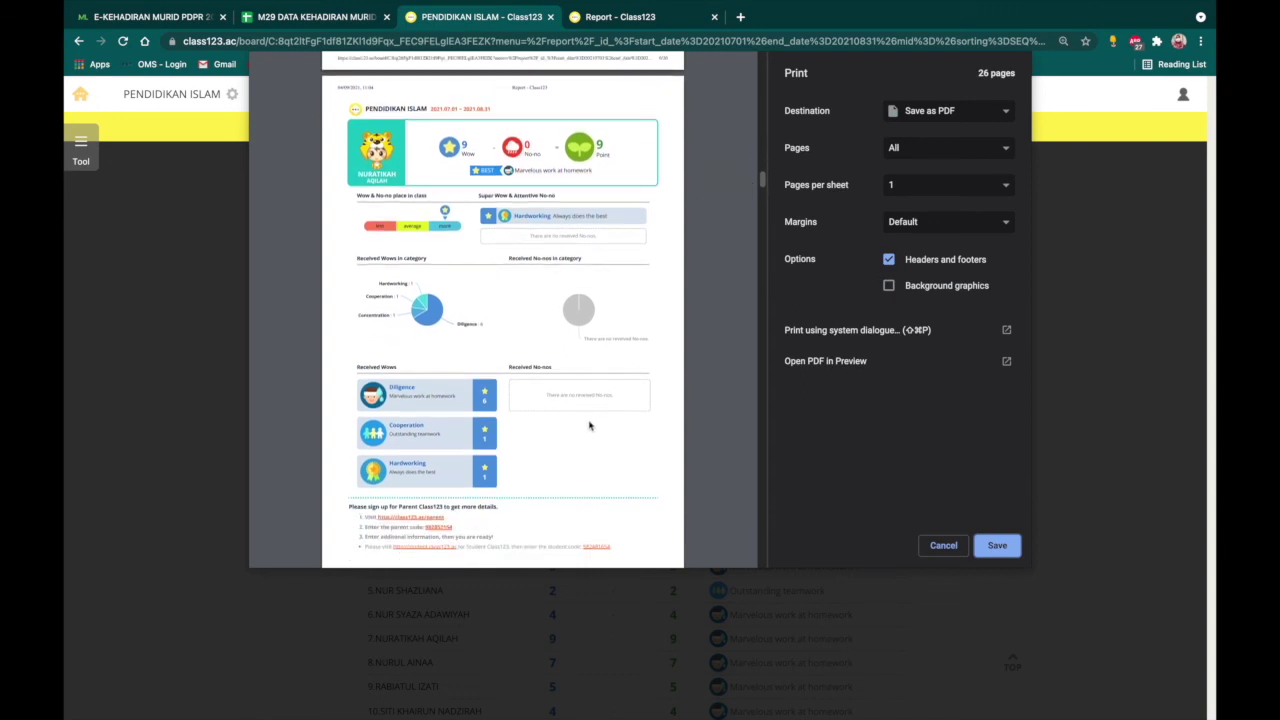
Step: Examine the individual report pages from the eighth to the fourteenth student in the print preview
scroll(589, 426, "down", 10)
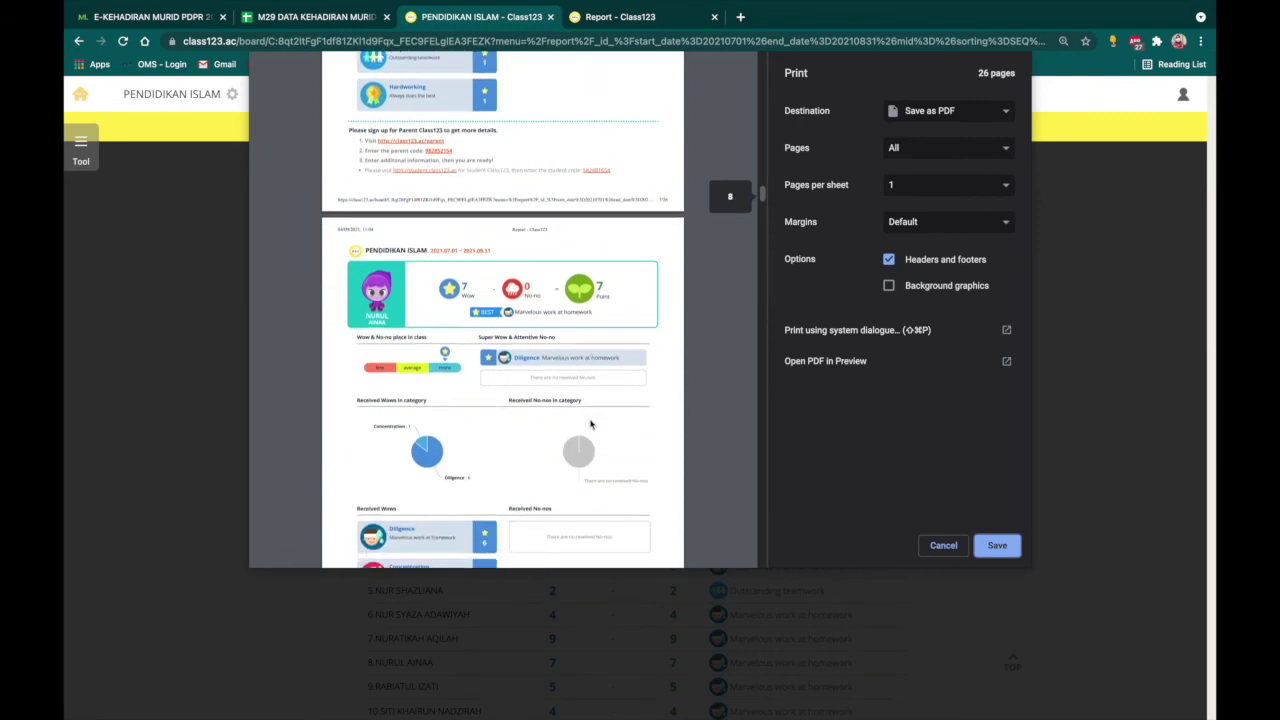
scroll(590, 425, "down", 15)
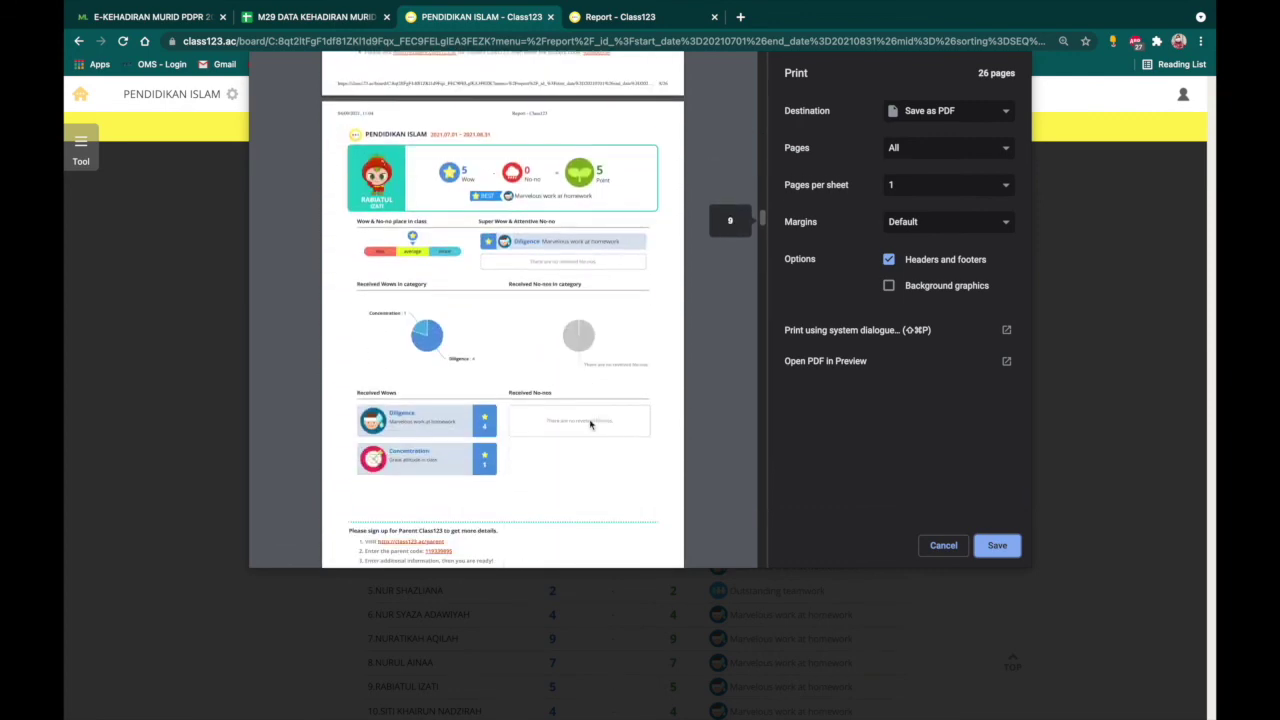
scroll(589, 420, "up", 10)
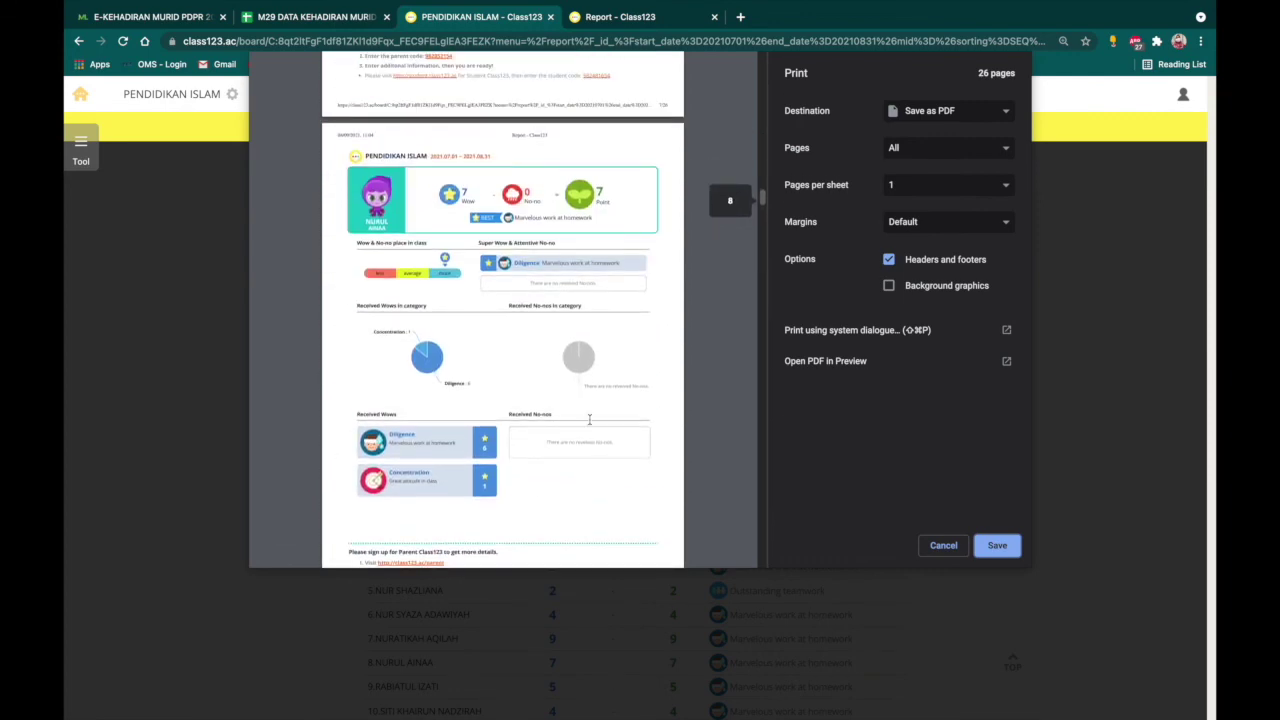
scroll(589, 420, "down", 15)
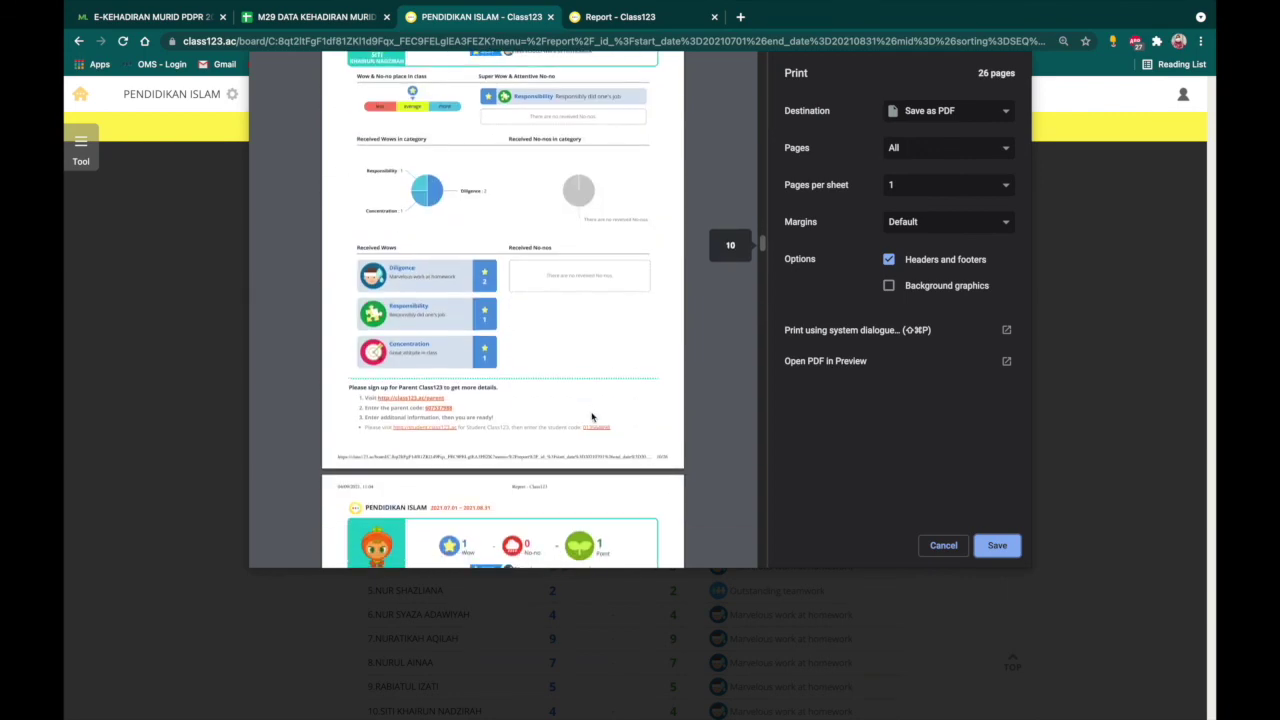
scroll(591, 418, "down", 5)
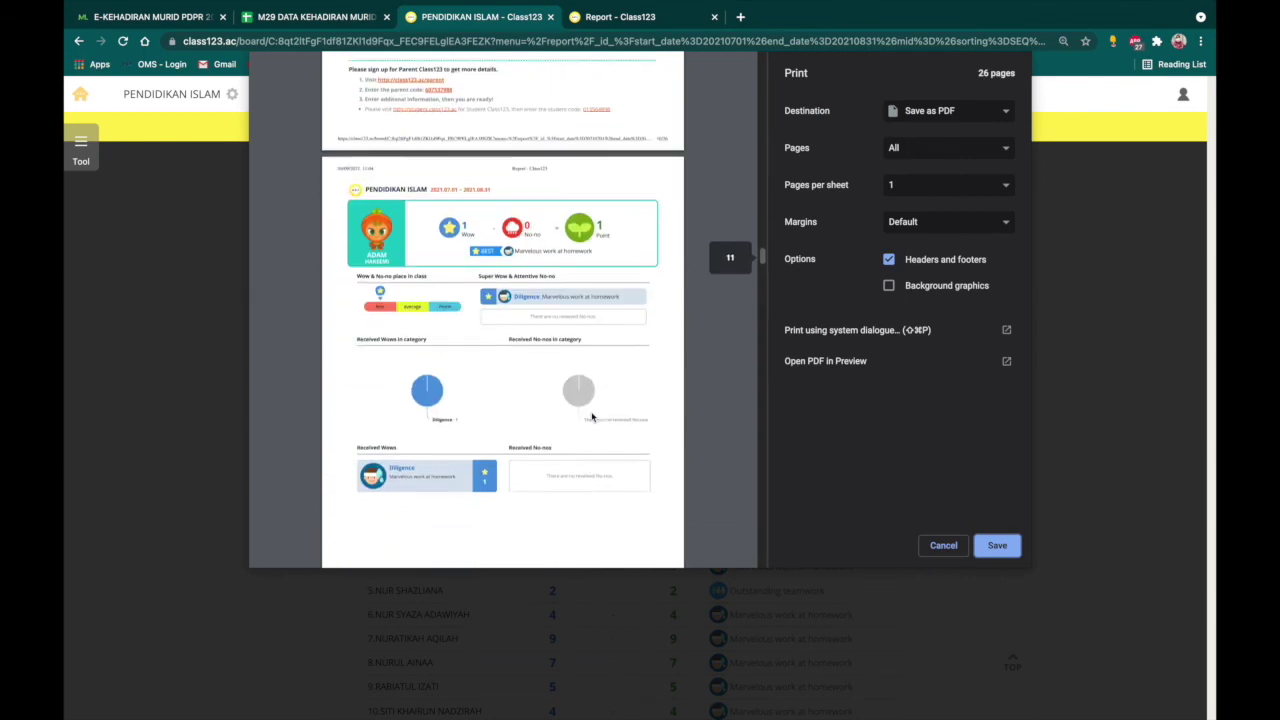
scroll(591, 418, "down", 15)
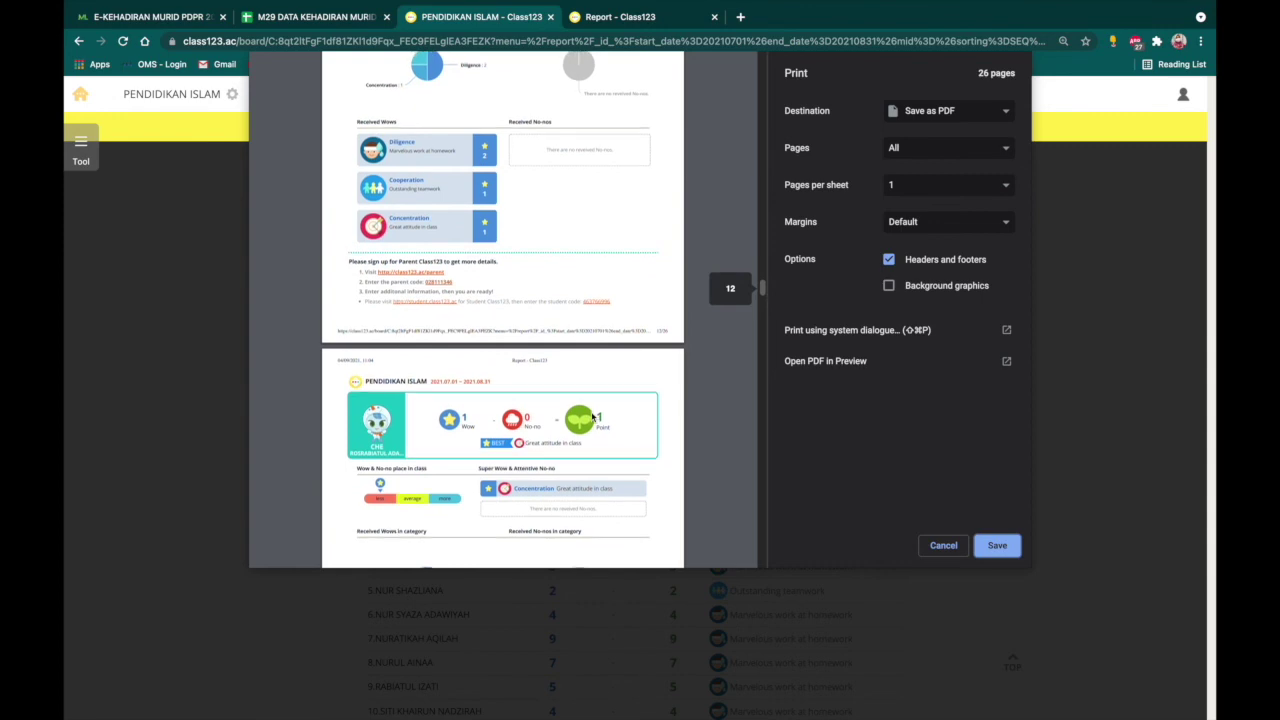
scroll(591, 418, "up", 5)
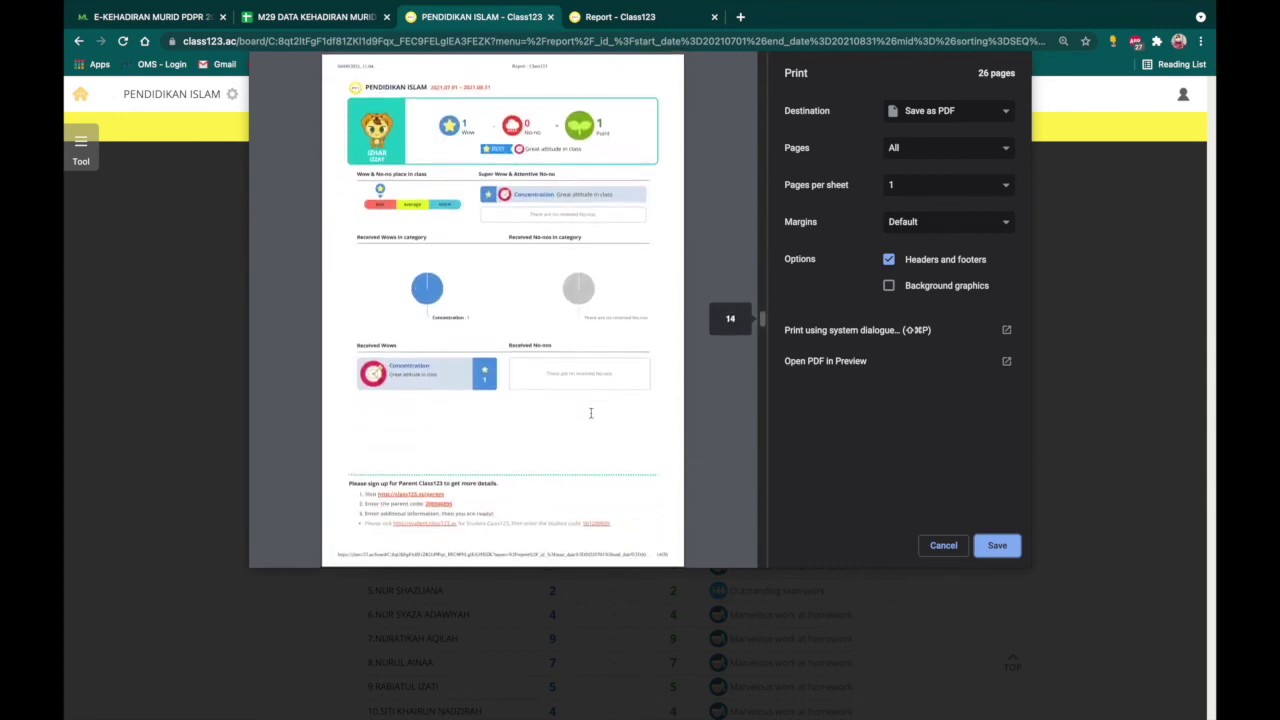
Step: Save the analytic report as a PDF named "PENDIDIKAN ISLAM - Class123" in the MY TUTORIAL folder
left_click(997, 546)
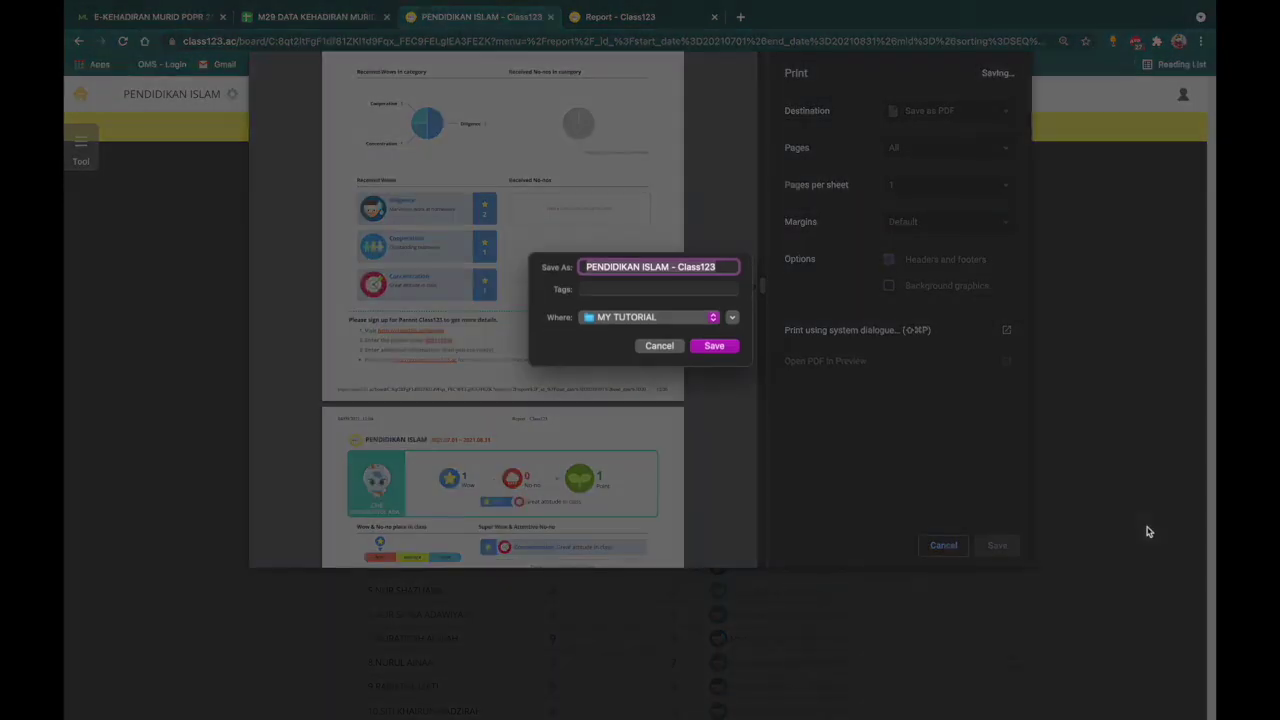
left_click(715, 347)
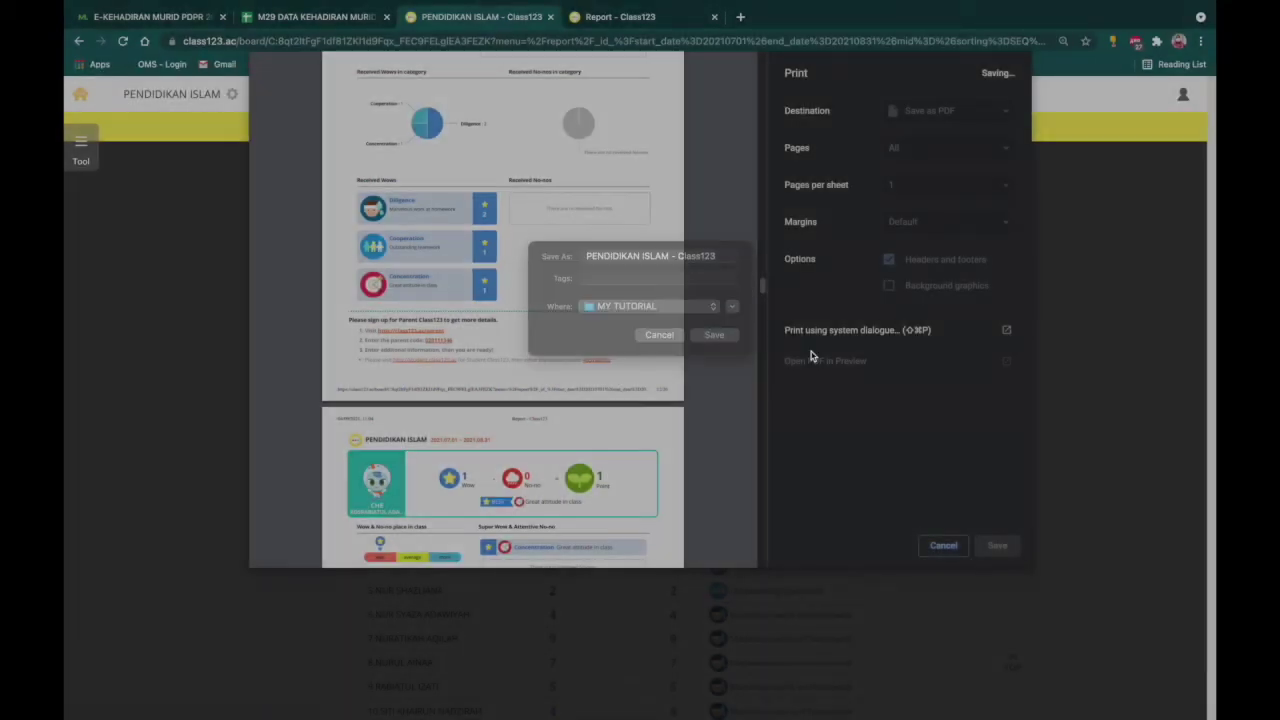
Step: Look over the on-screen Analytic Report's student list and return to the My classes overview
scroll(1026, 394, "down", 5)
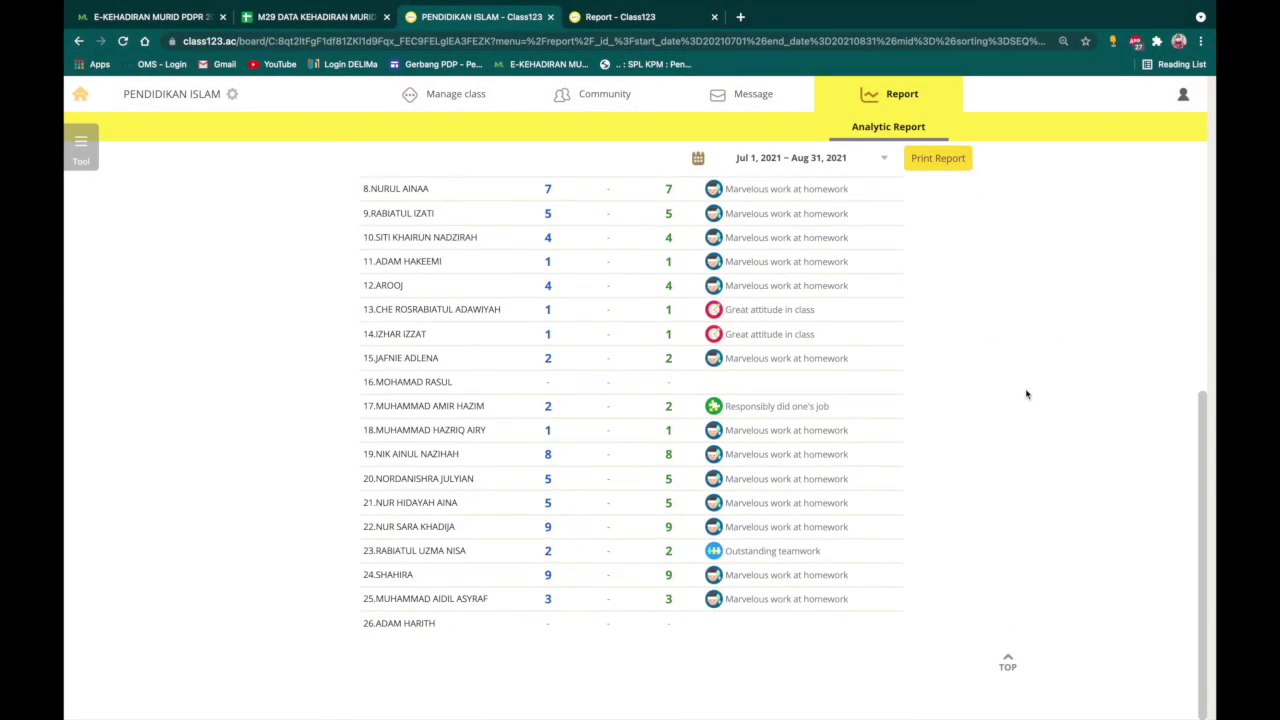
scroll(1026, 394, "up", 5)
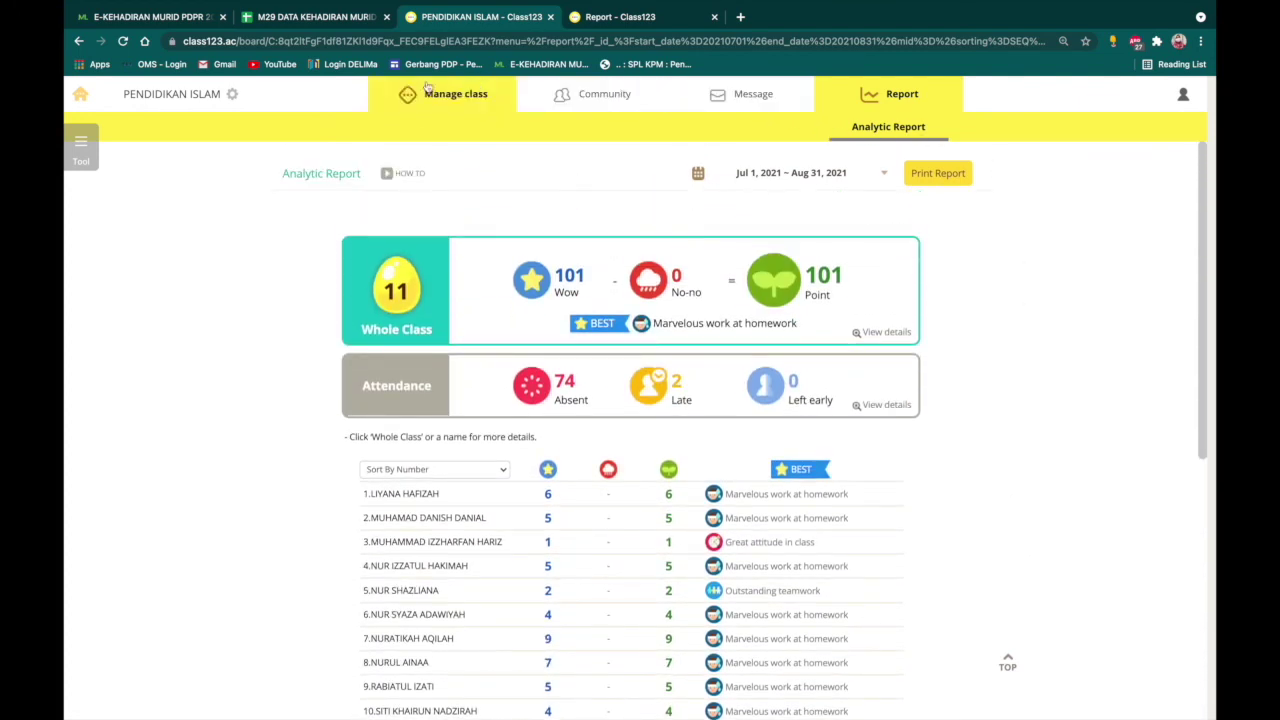
left_click(86, 105)
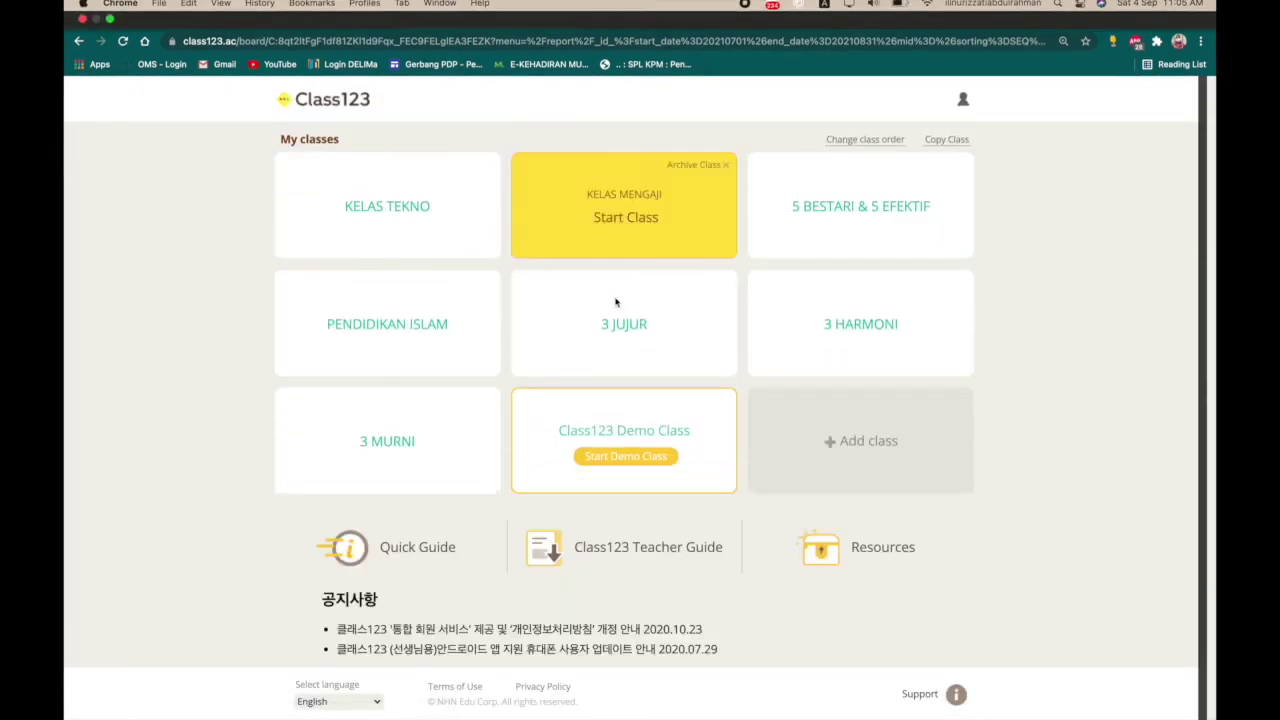